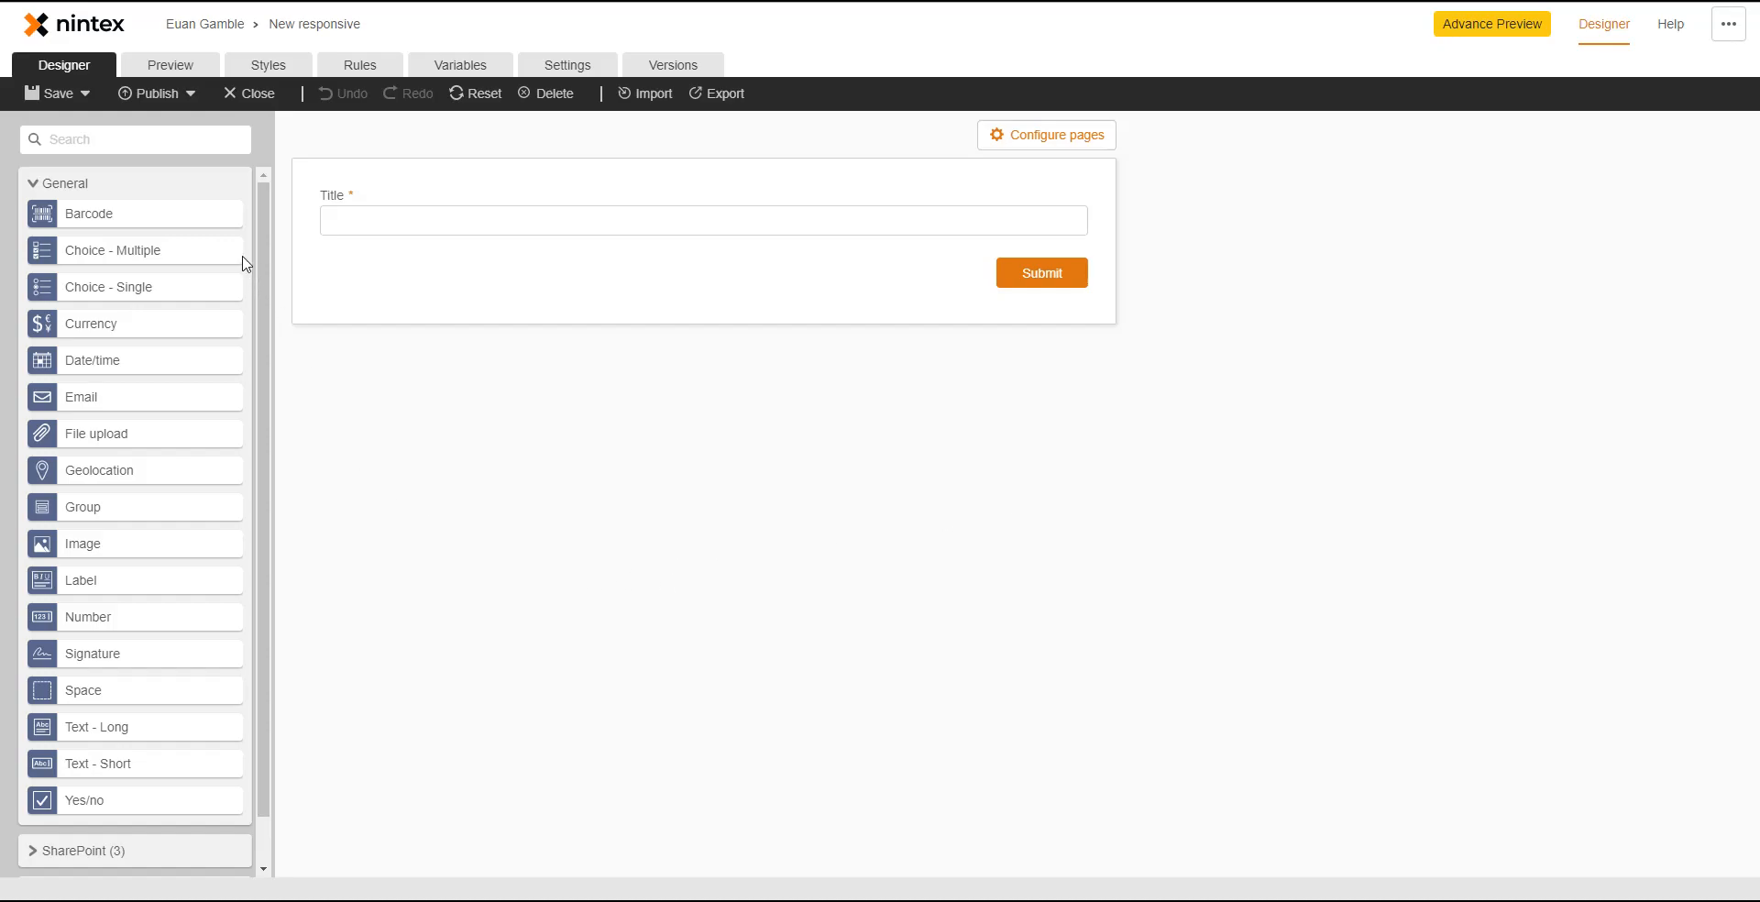
- Expand the SharePoint and SharePoint Columns toolbox groups, then scroll back up to General controls
{"action": "left_click", "coordinate": [182, 852]}
{"action": "left_click", "coordinate": [178, 850]}
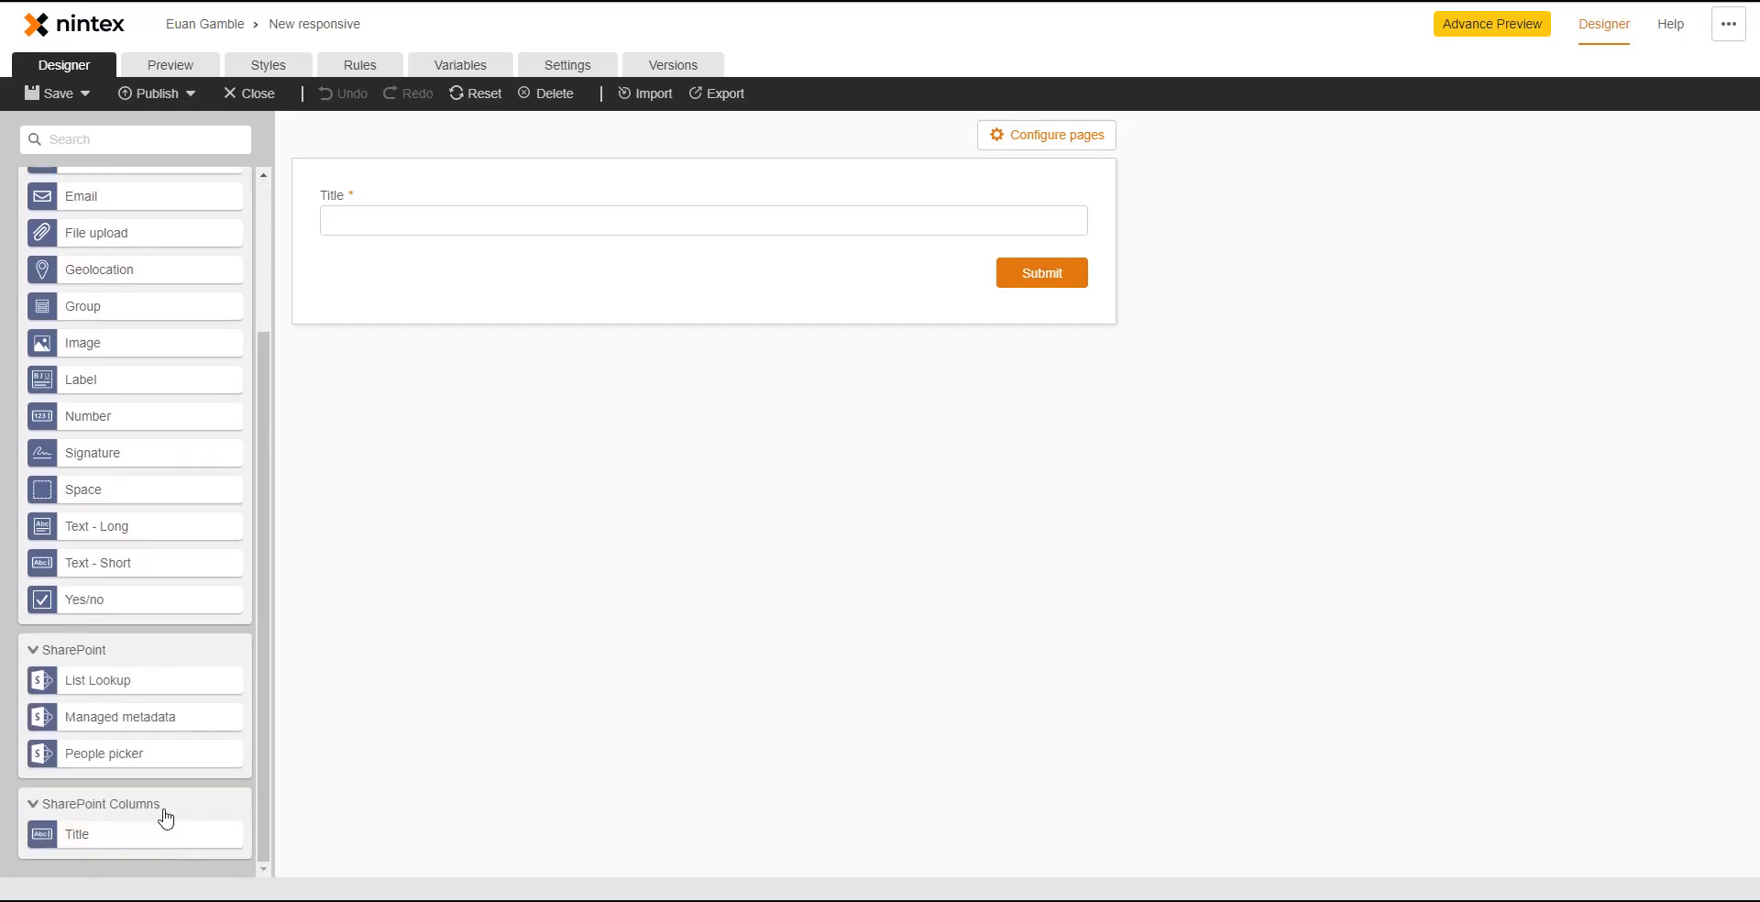
{"action": "scroll", "coordinate": [156, 641], "scroll_direction": "up", "scroll_amount": 2}
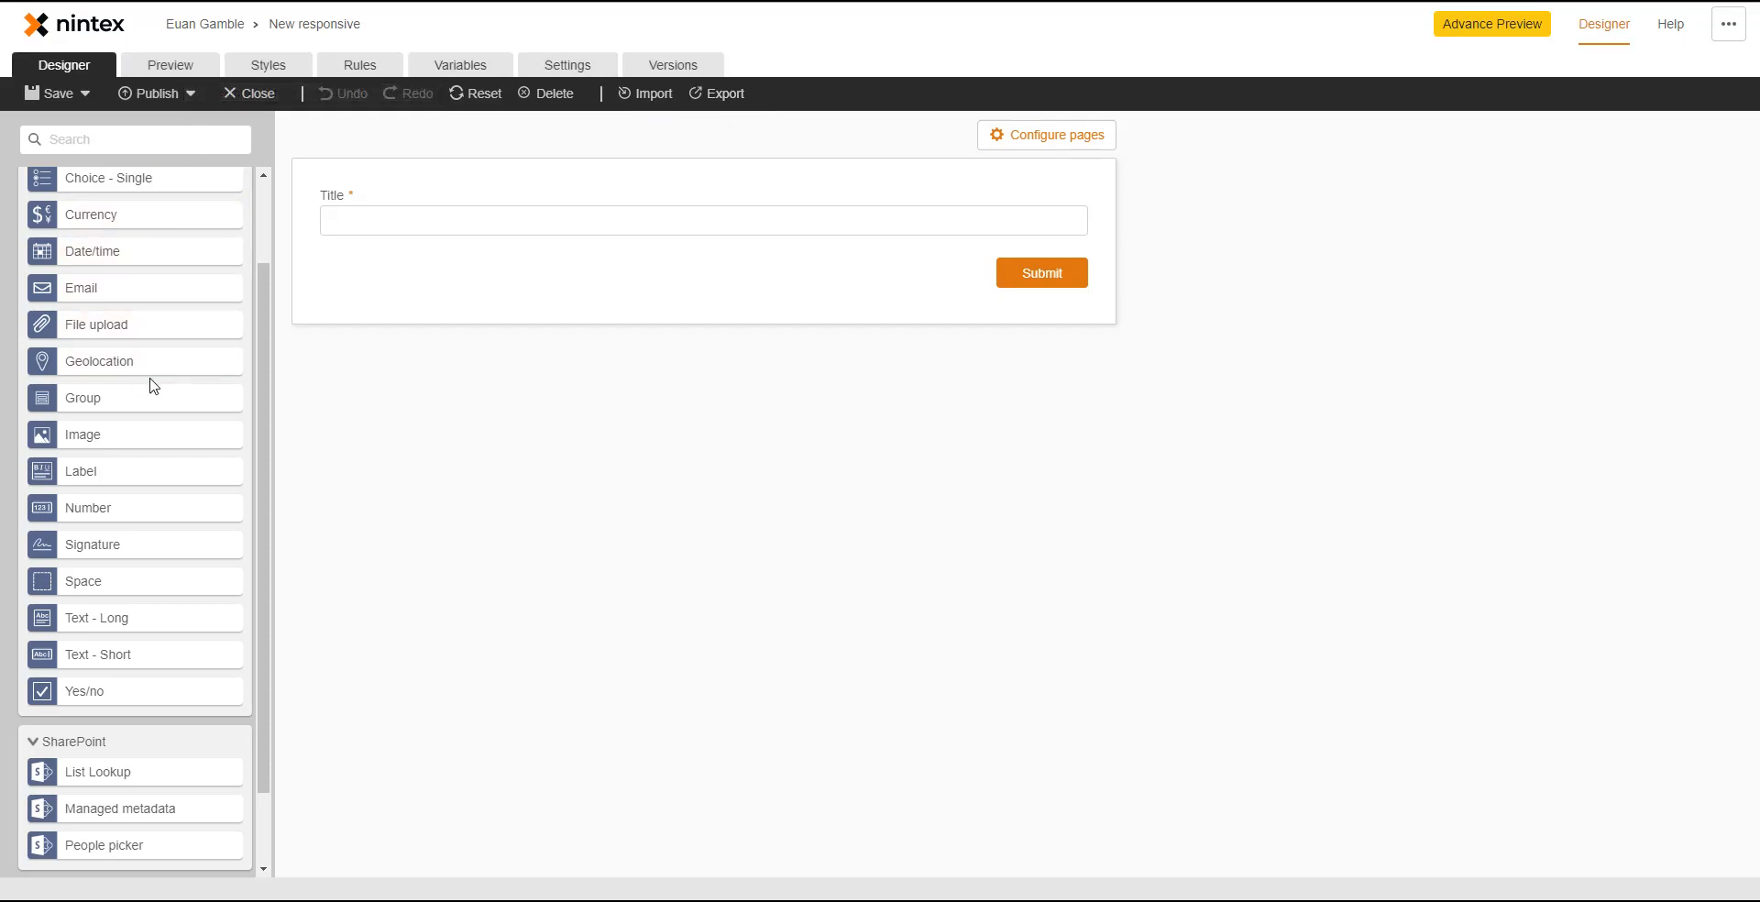
{"action": "scroll", "coordinate": [153, 385], "scroll_direction": "up", "scroll_amount": 2}
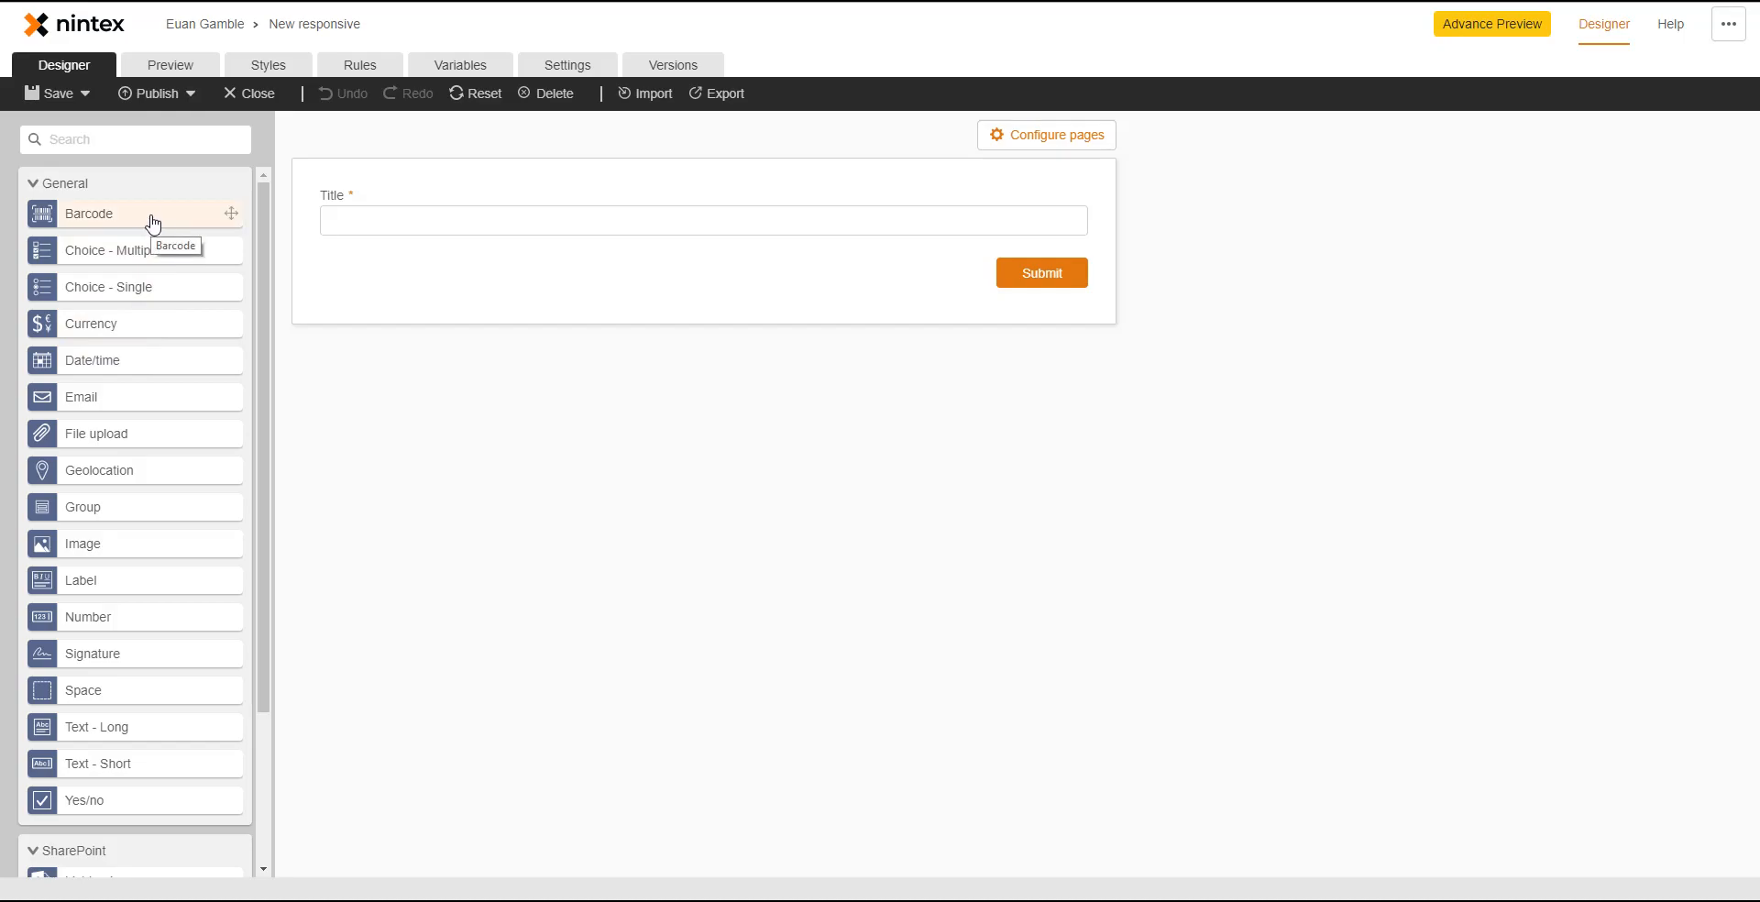
- Add a Barcode field above Title and a Currency field below it, keeping United States currency
{"action": "left_click_drag", "start_coordinate": [152, 224], "coordinate": [698, 194]}
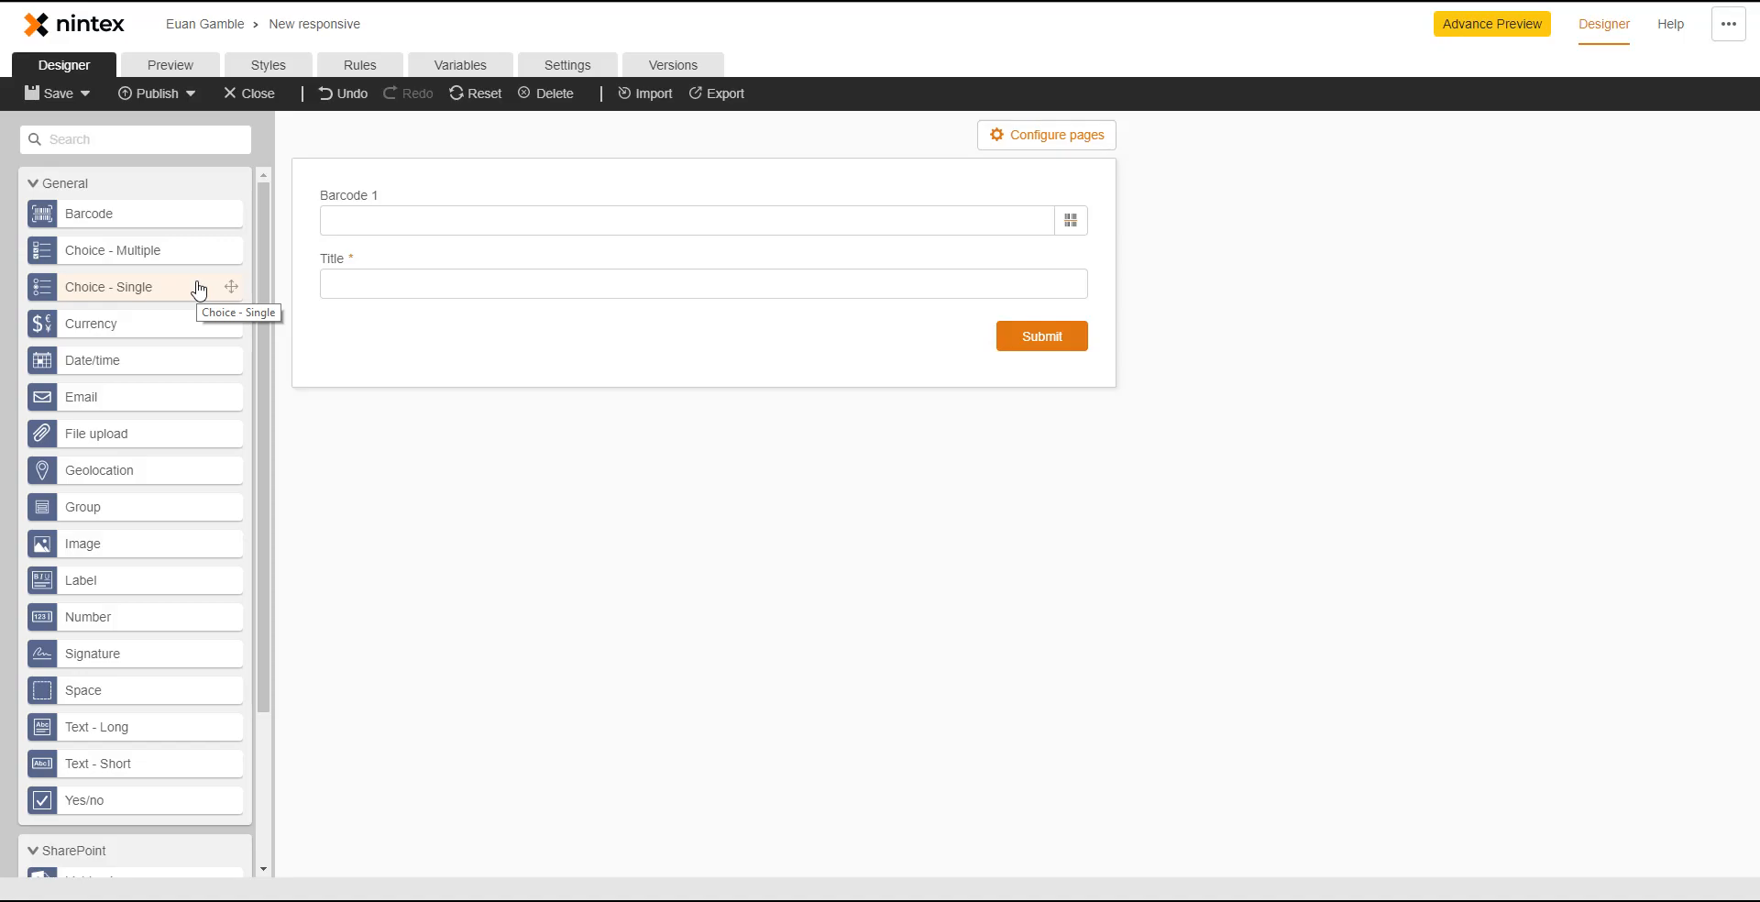
{"action": "left_click_drag", "start_coordinate": [177, 331], "coordinate": [738, 328]}
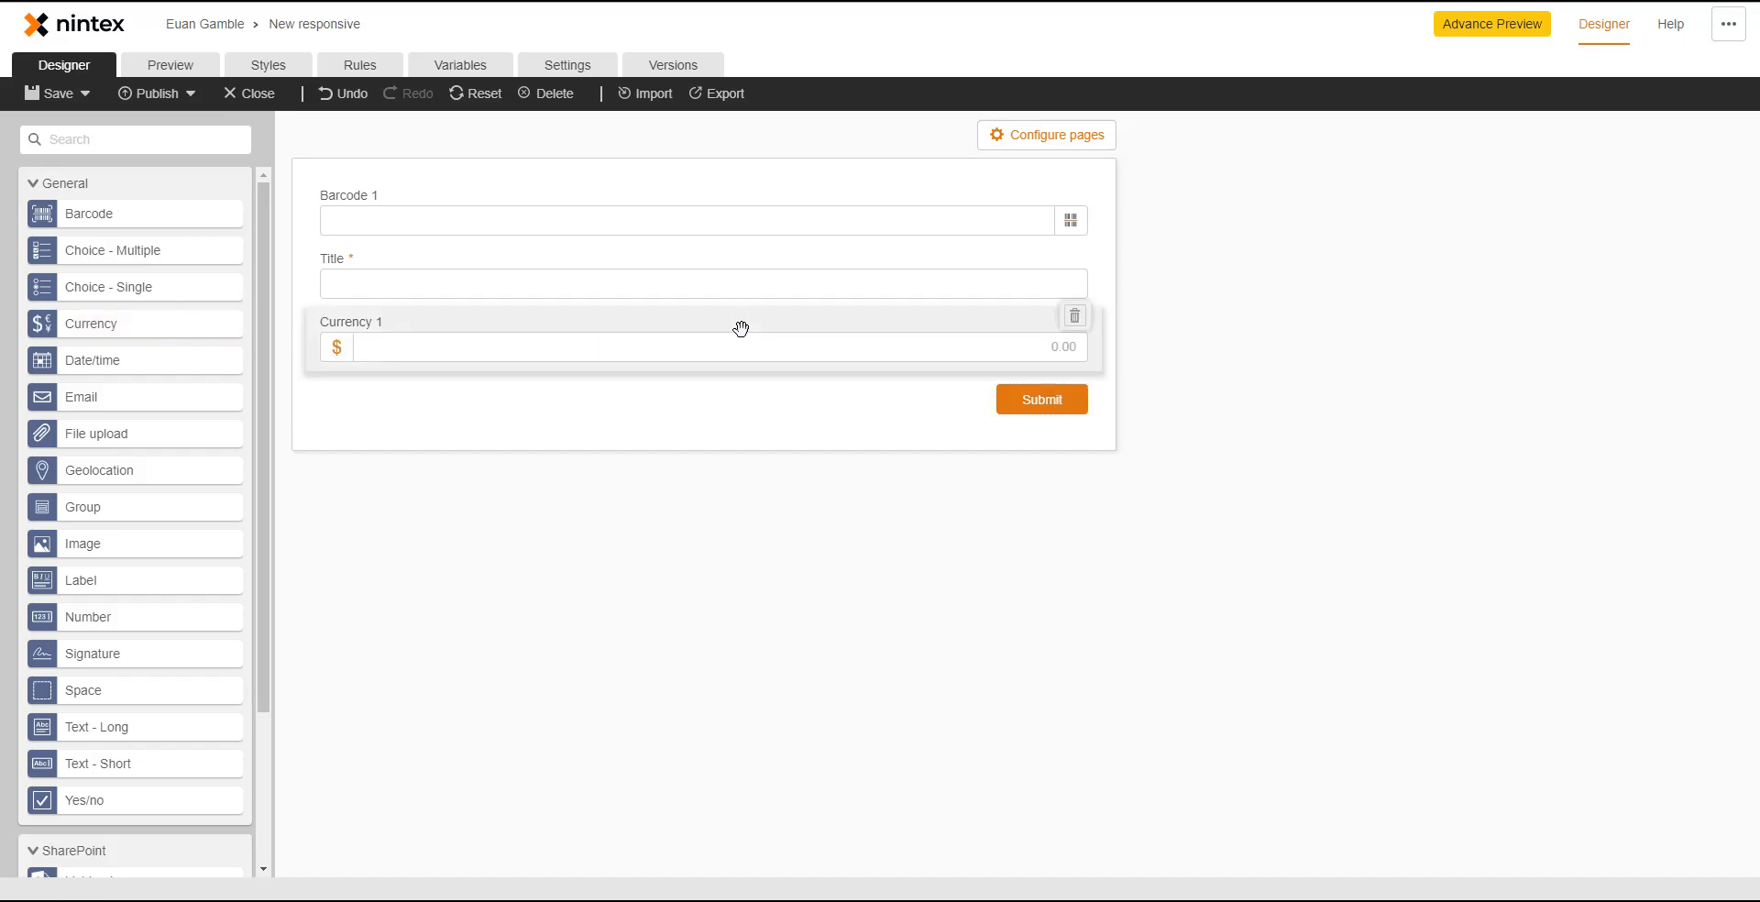
{"action": "left_click", "coordinate": [744, 336]}
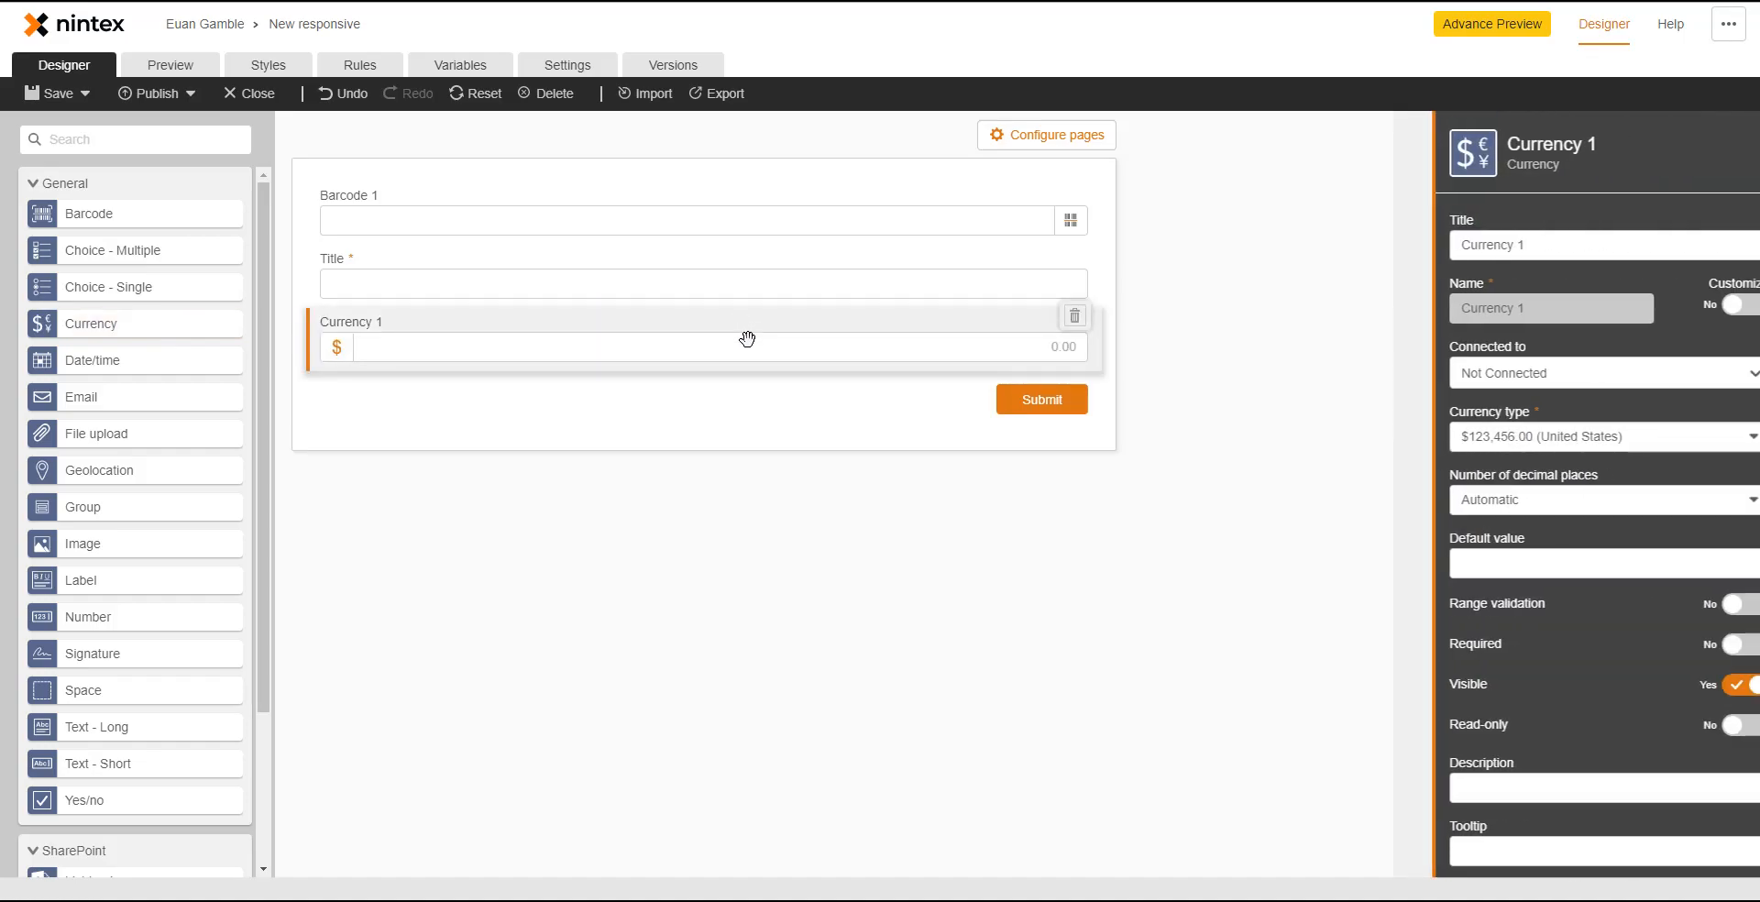
{"action": "left_click", "coordinate": [1578, 435]}
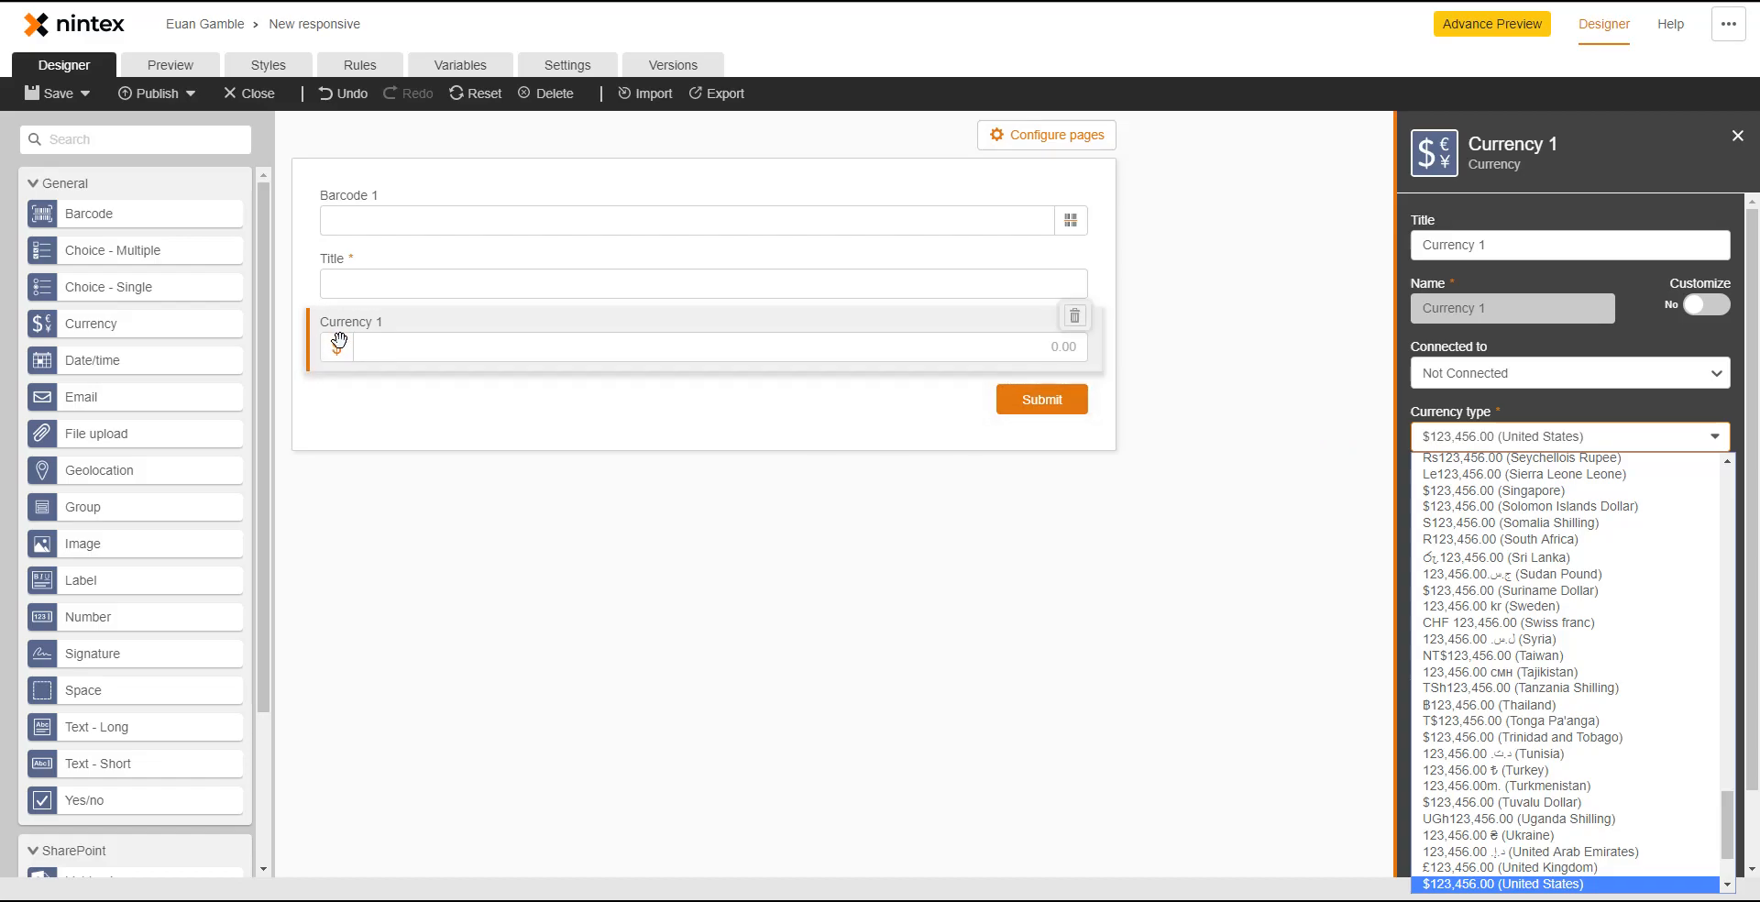
{"action": "left_click", "coordinate": [392, 526]}
{"action": "left_click", "coordinate": [392, 525]}
- Add a Date/time field below Currency 1 with Restrict past dates set to Yes
{"action": "left_click_drag", "start_coordinate": [106, 369], "coordinate": [660, 397]}
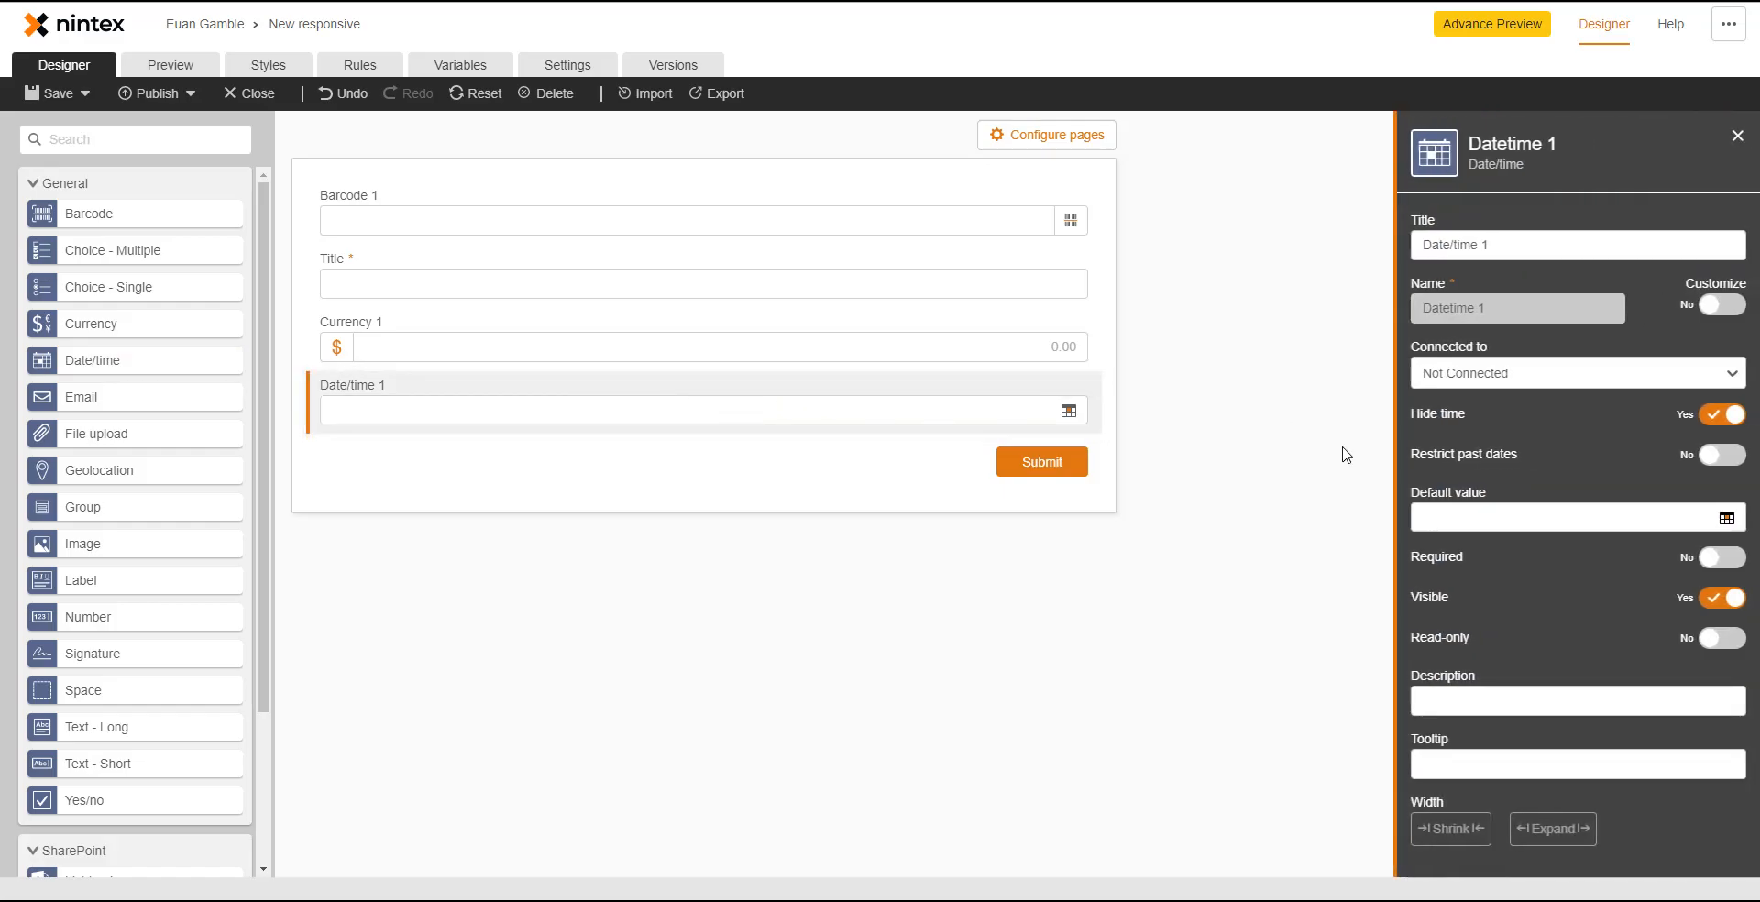
{"action": "left_click", "coordinate": [1729, 459]}
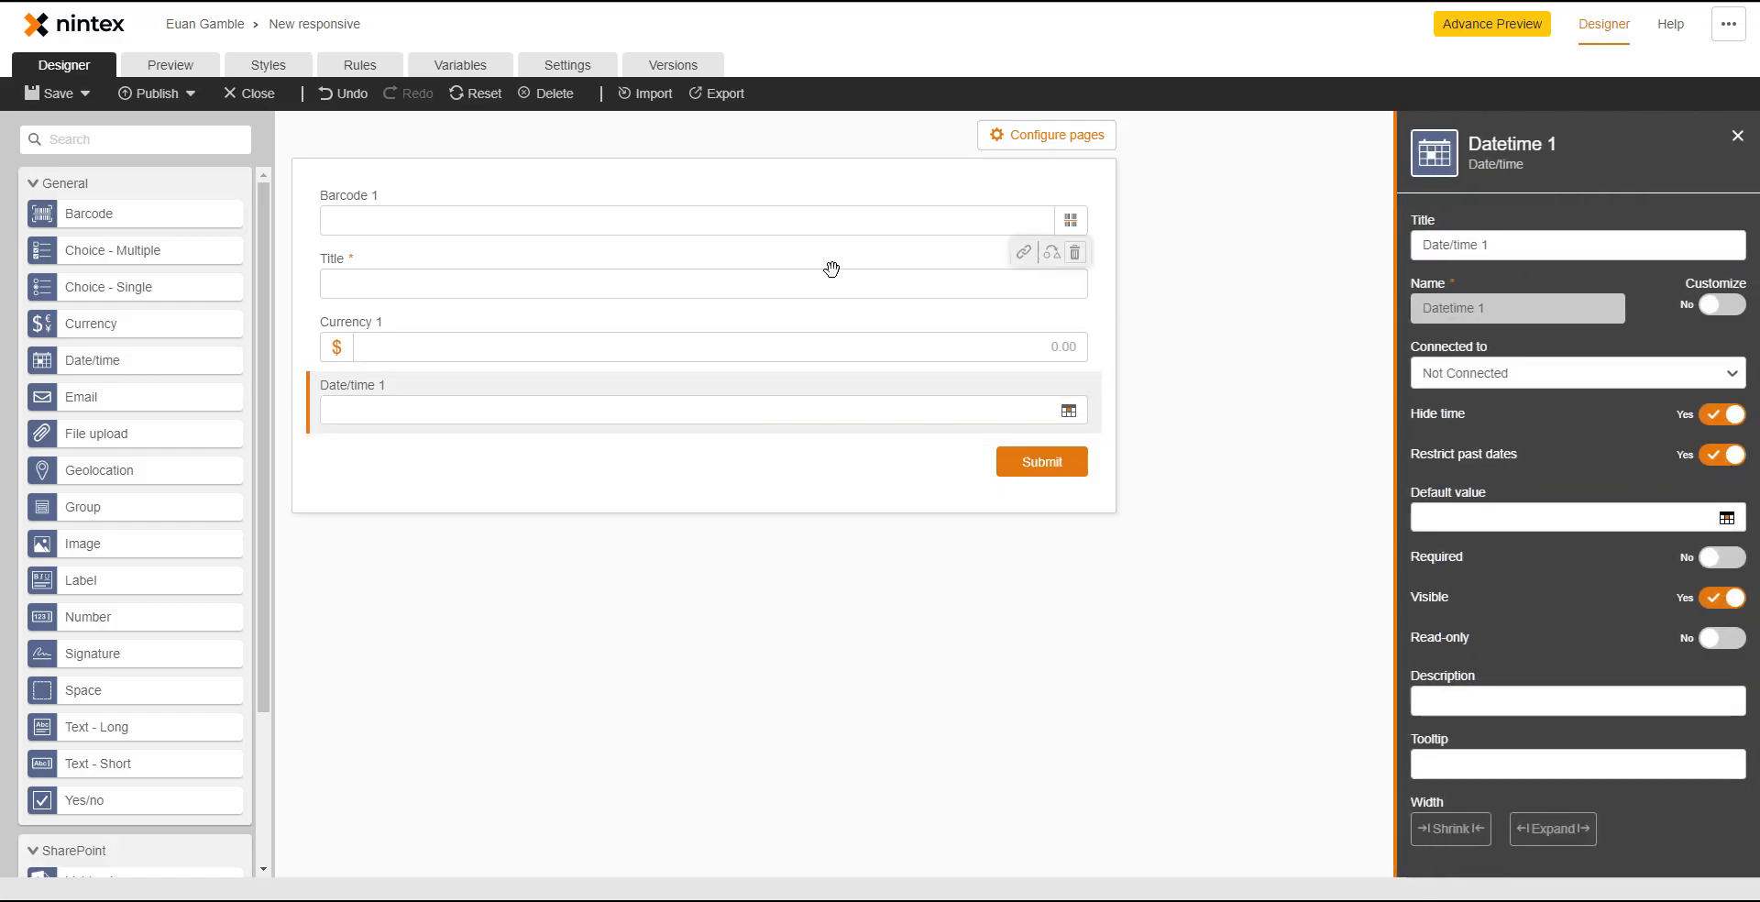
{"action": "left_click", "coordinate": [193, 66]}
- Check the Date/time 1 picker in preview, then add an Email field below Date/time 1
{"action": "left_click", "coordinate": [757, 385]}
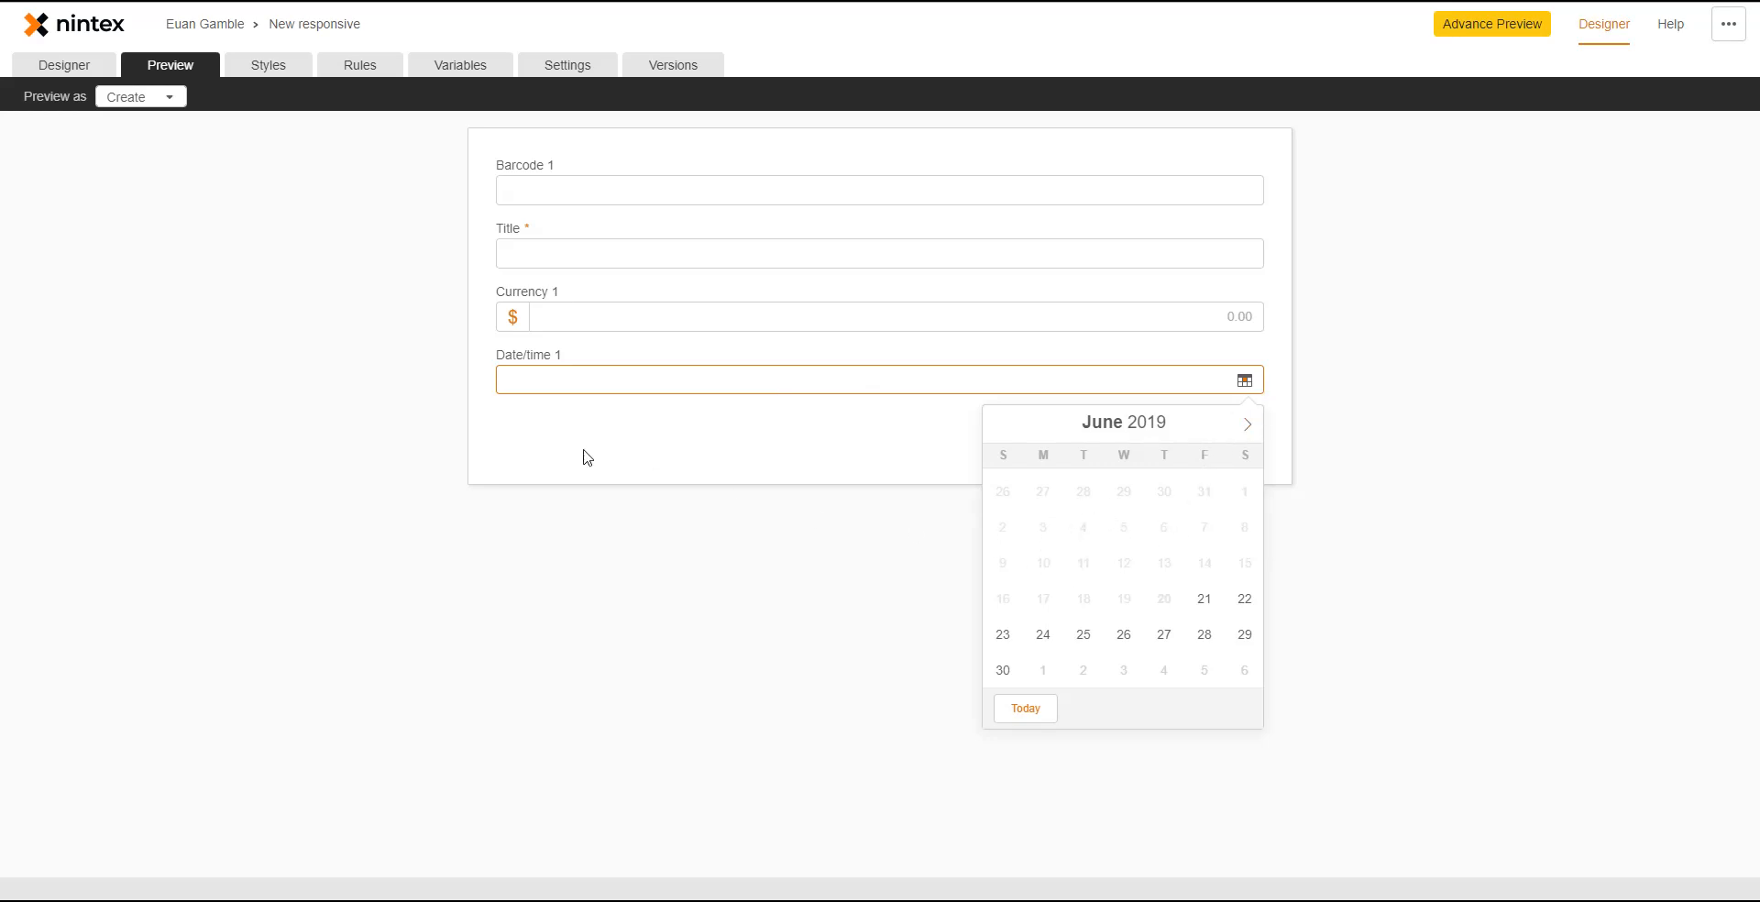
{"action": "left_click", "coordinate": [79, 71]}
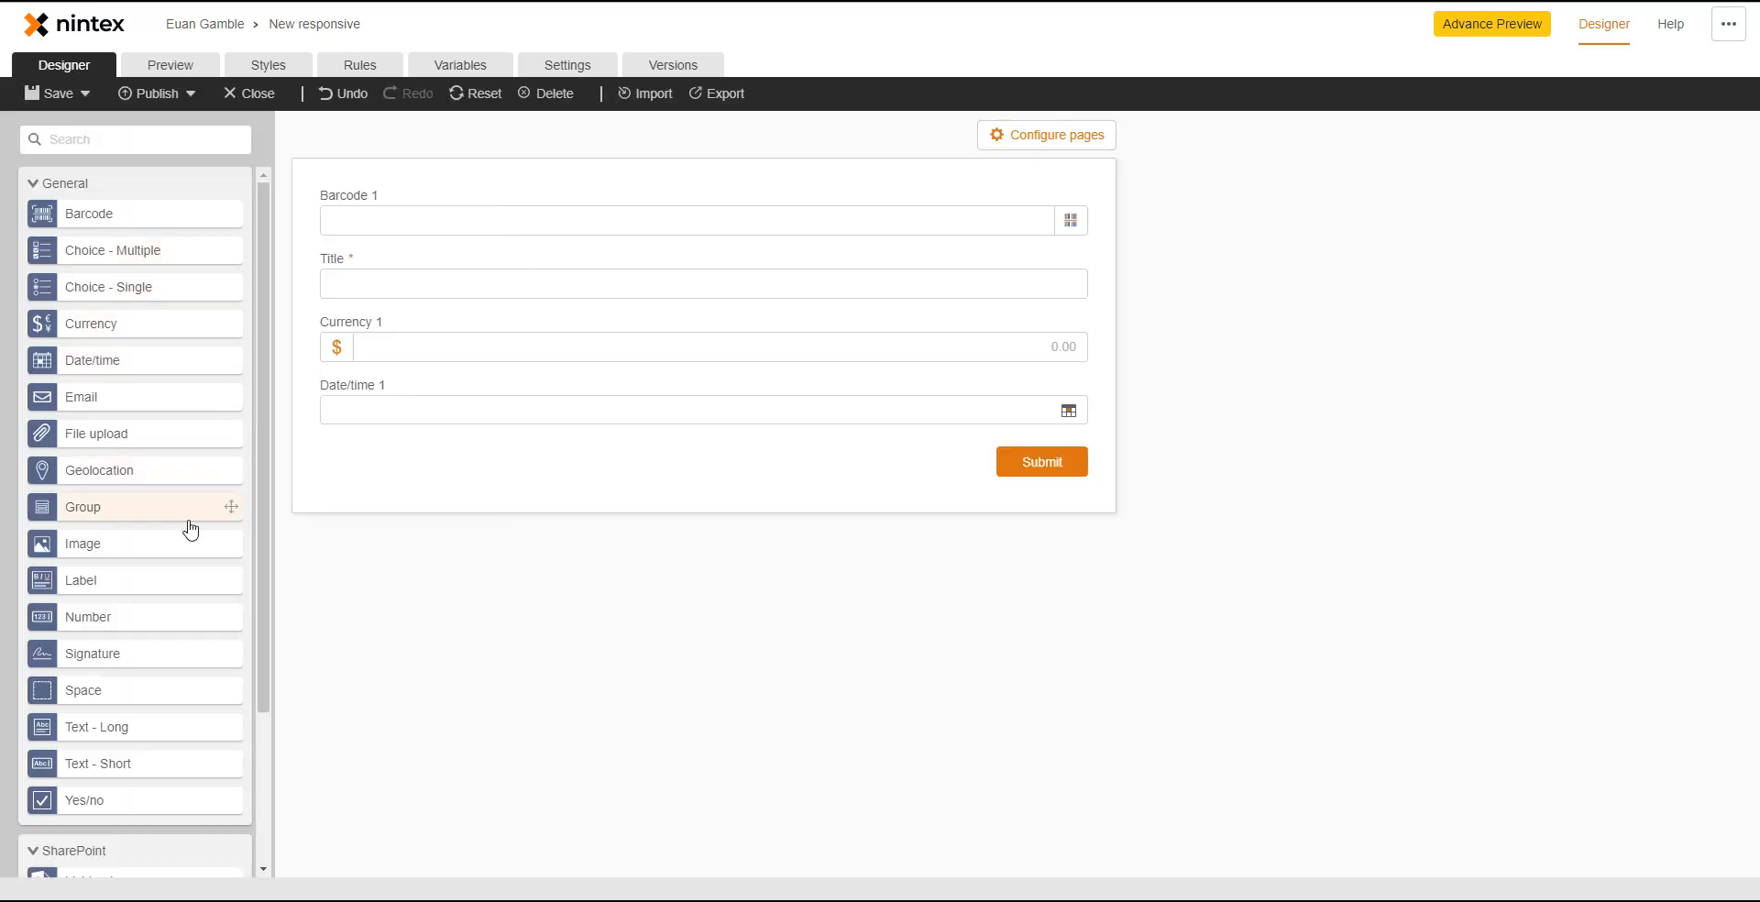
{"action": "left_click_drag", "start_coordinate": [115, 411], "coordinate": [714, 451]}
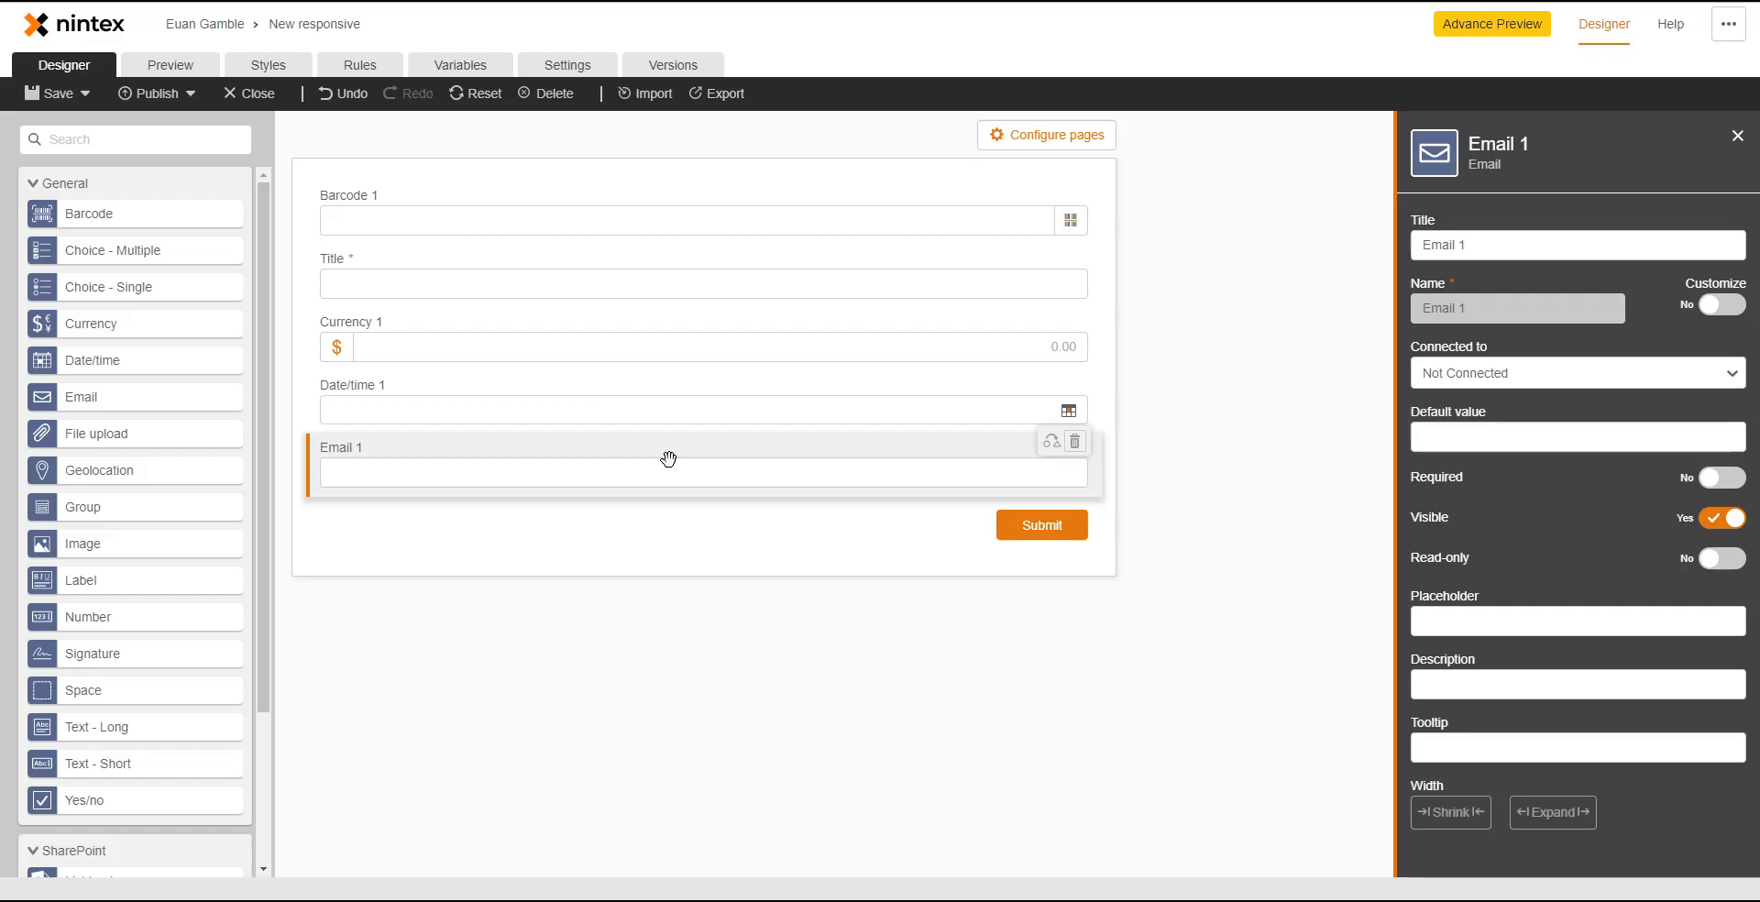
- Test Email 1 in preview with malformed and corrected test addresses to confirm validation
{"action": "left_click", "coordinate": [171, 65]}
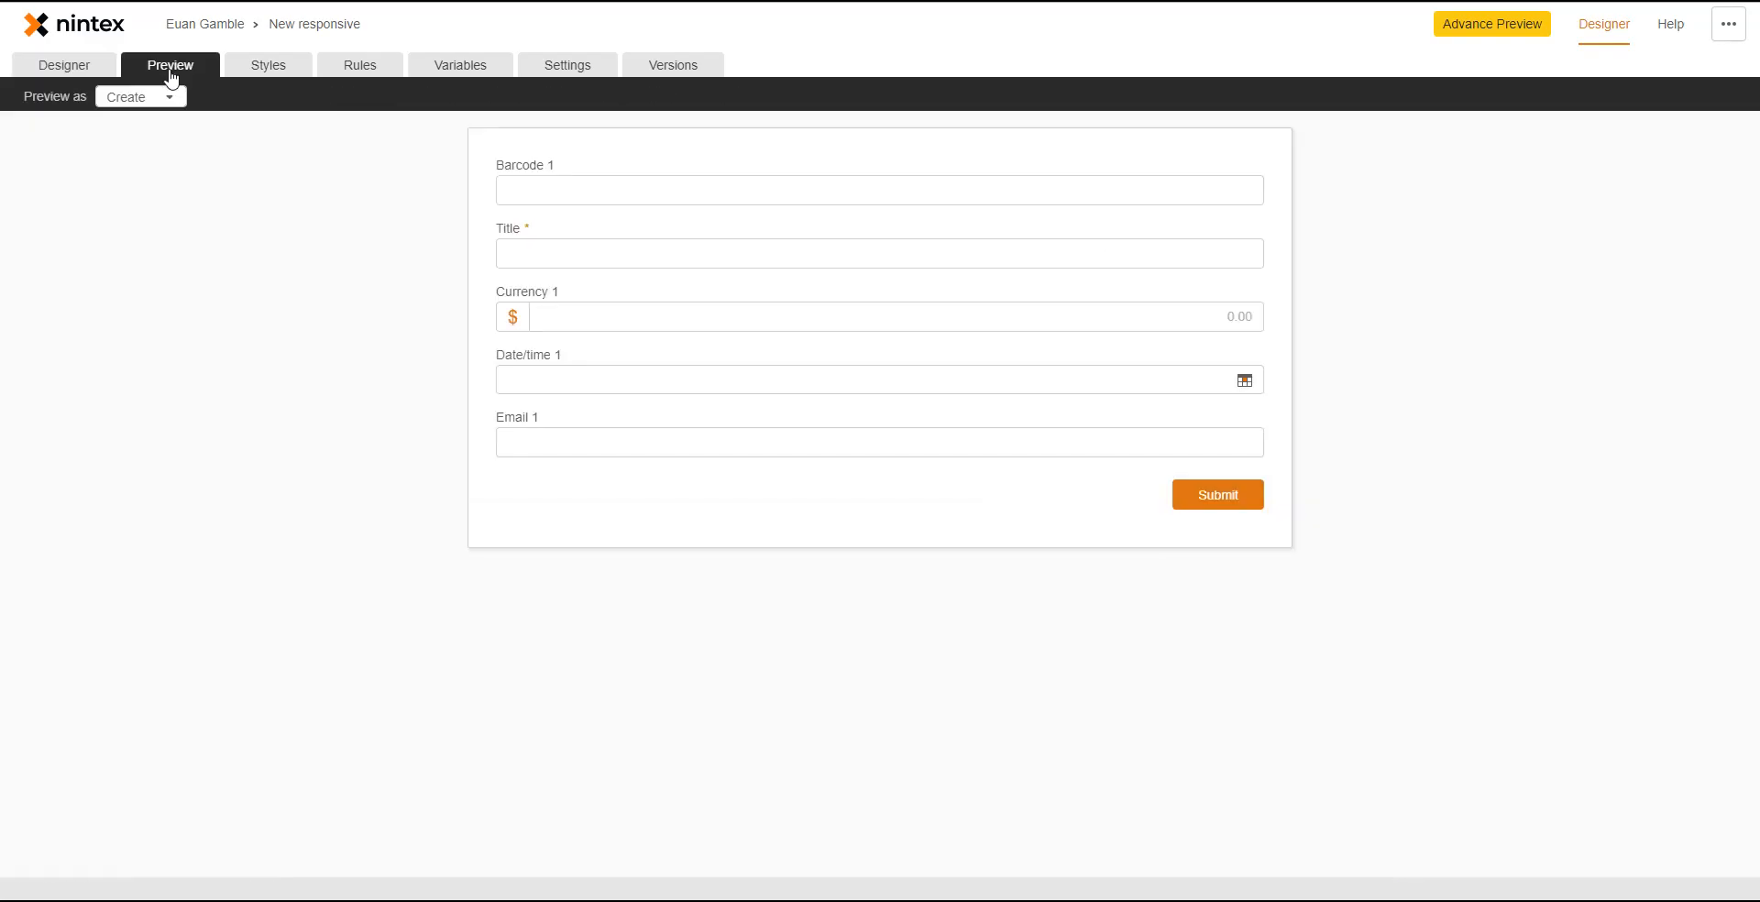
{"action": "left_click", "coordinate": [527, 444]}
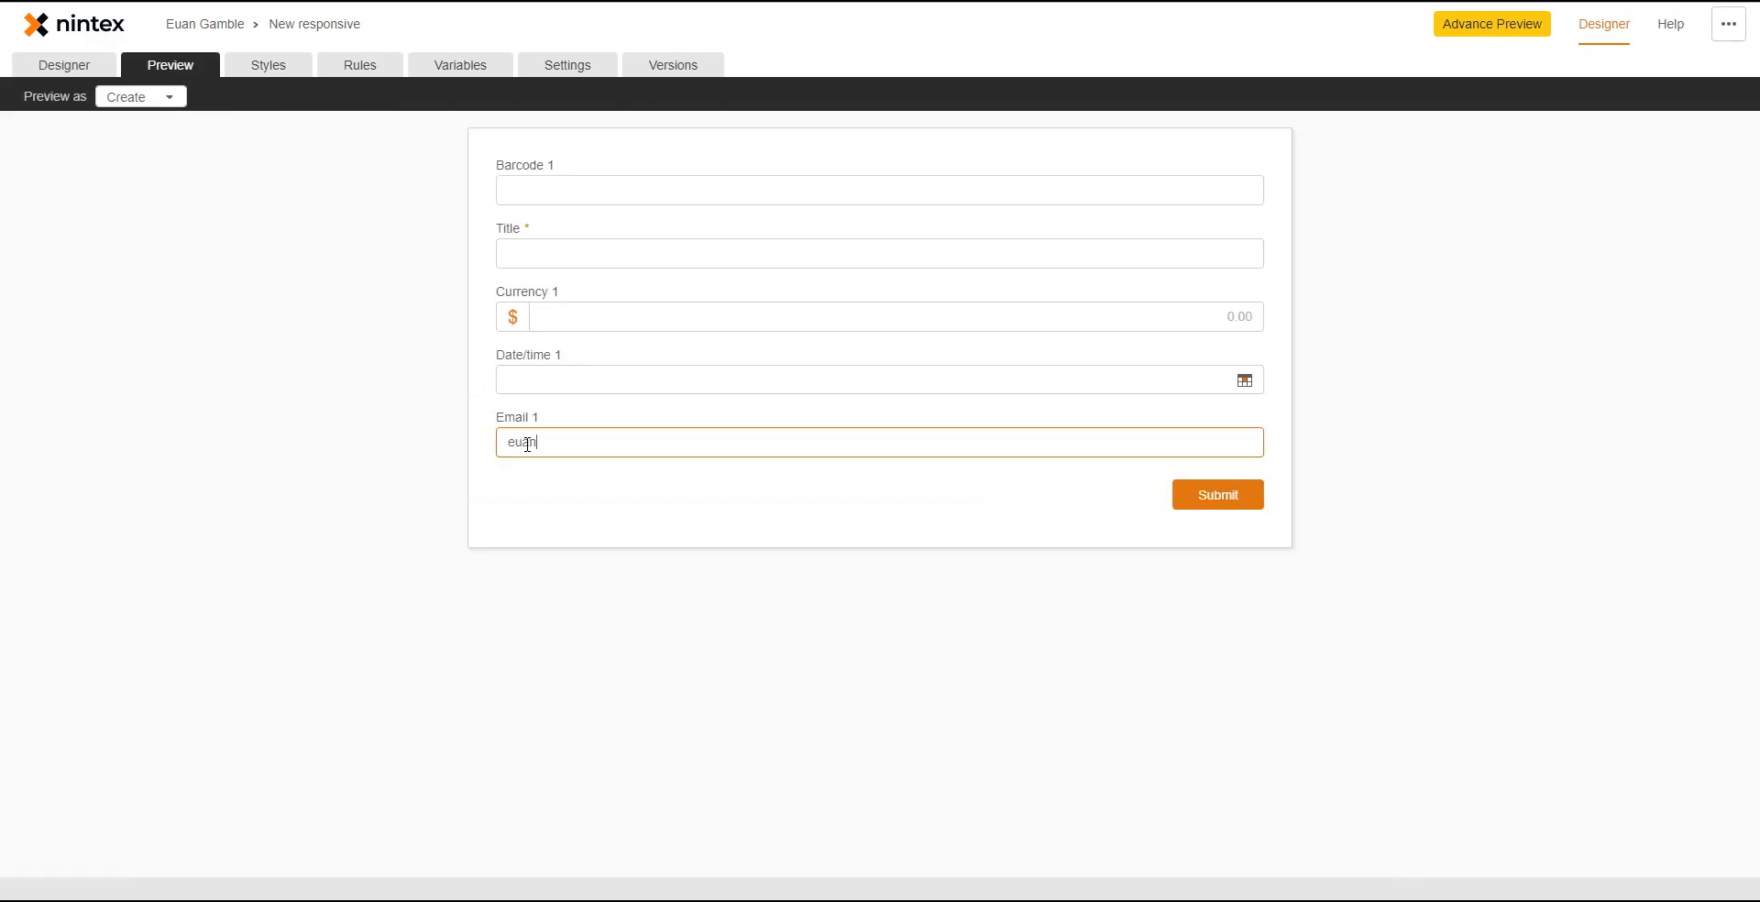
{"action": "key", "text": "Tab"}
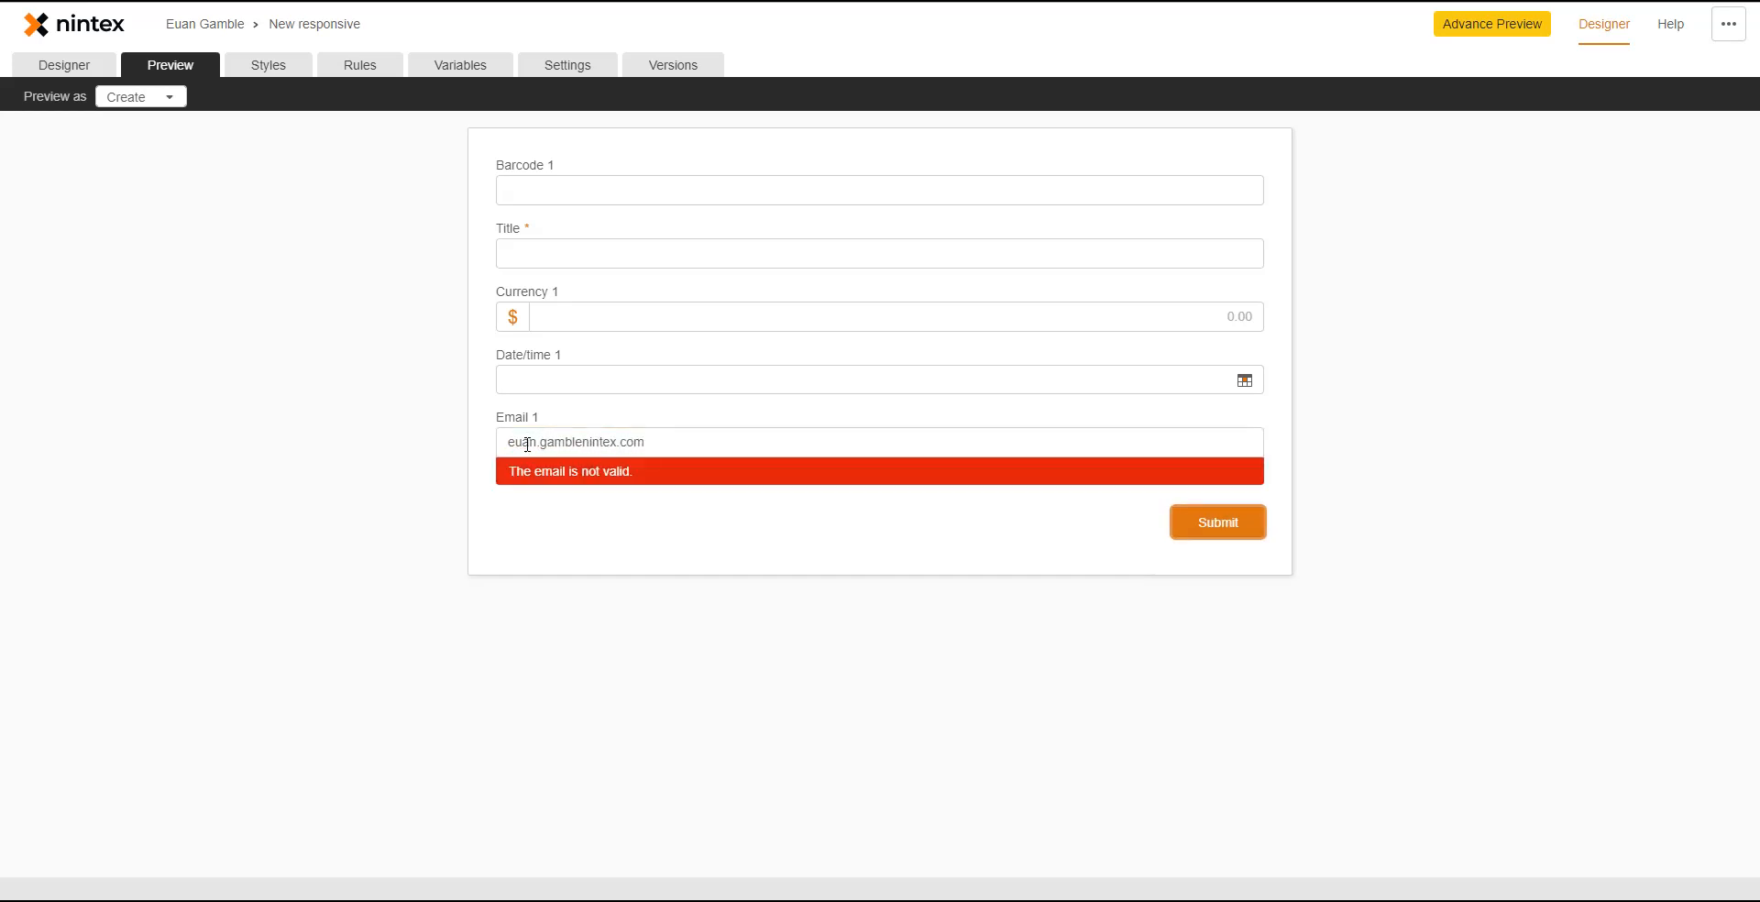
{"action": "left_click", "coordinate": [585, 444]}
{"action": "type", "text": "@"}
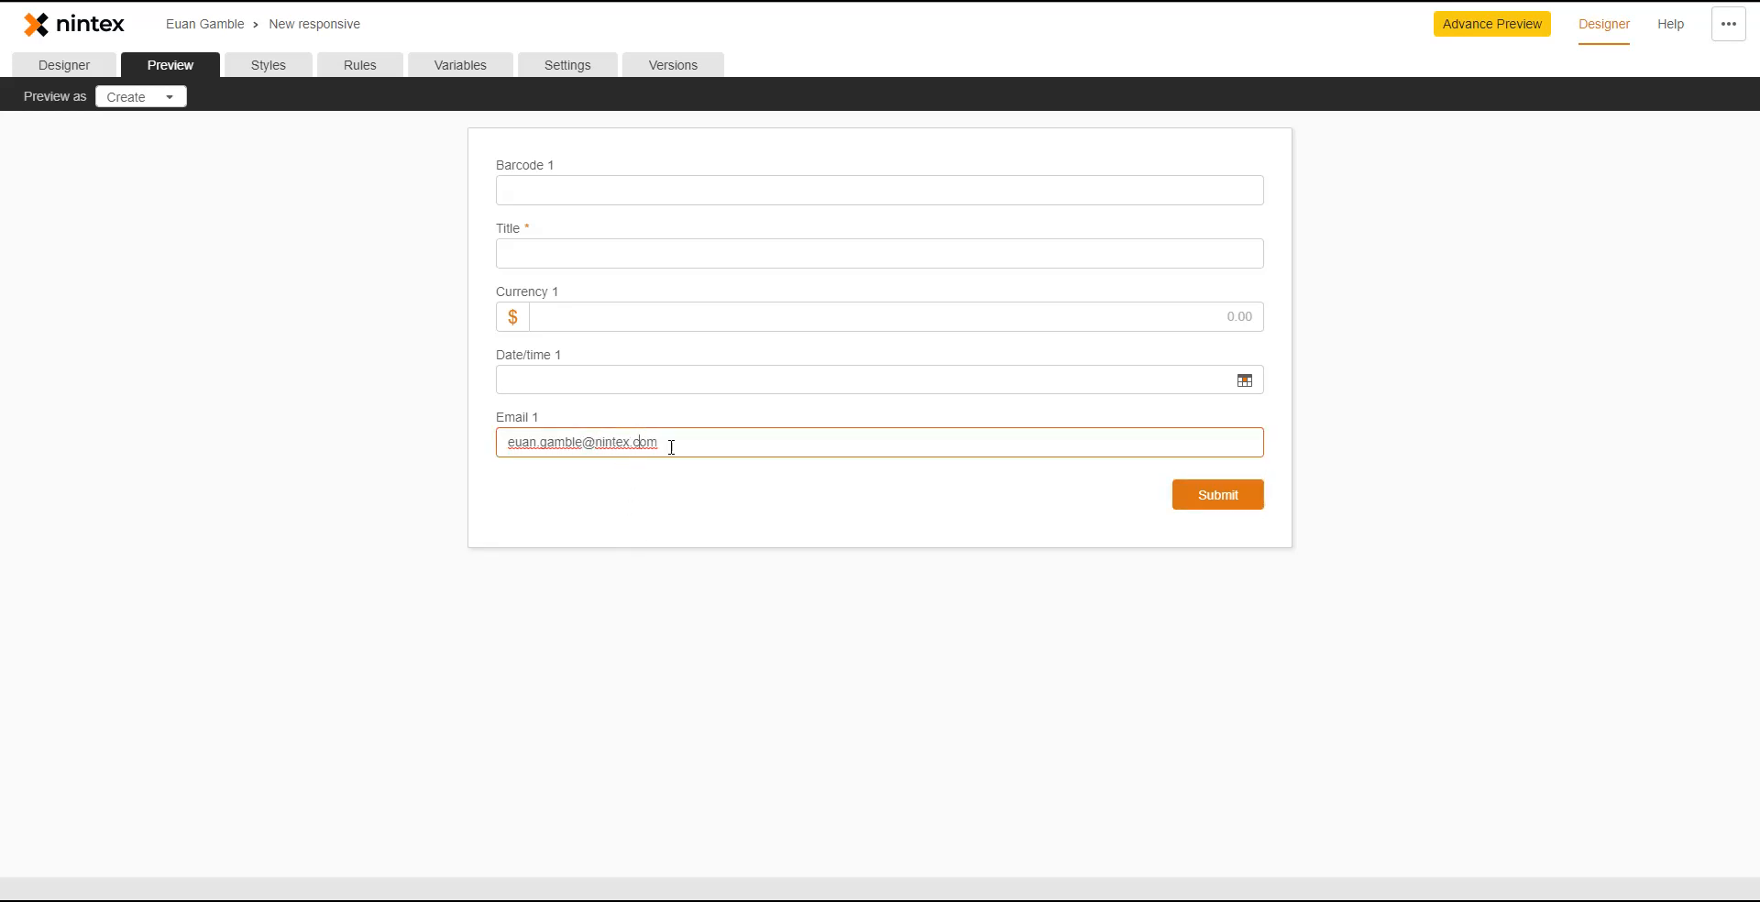
{"action": "key", "text": "BackSpace"}
{"action": "key", "text": "Tab"}
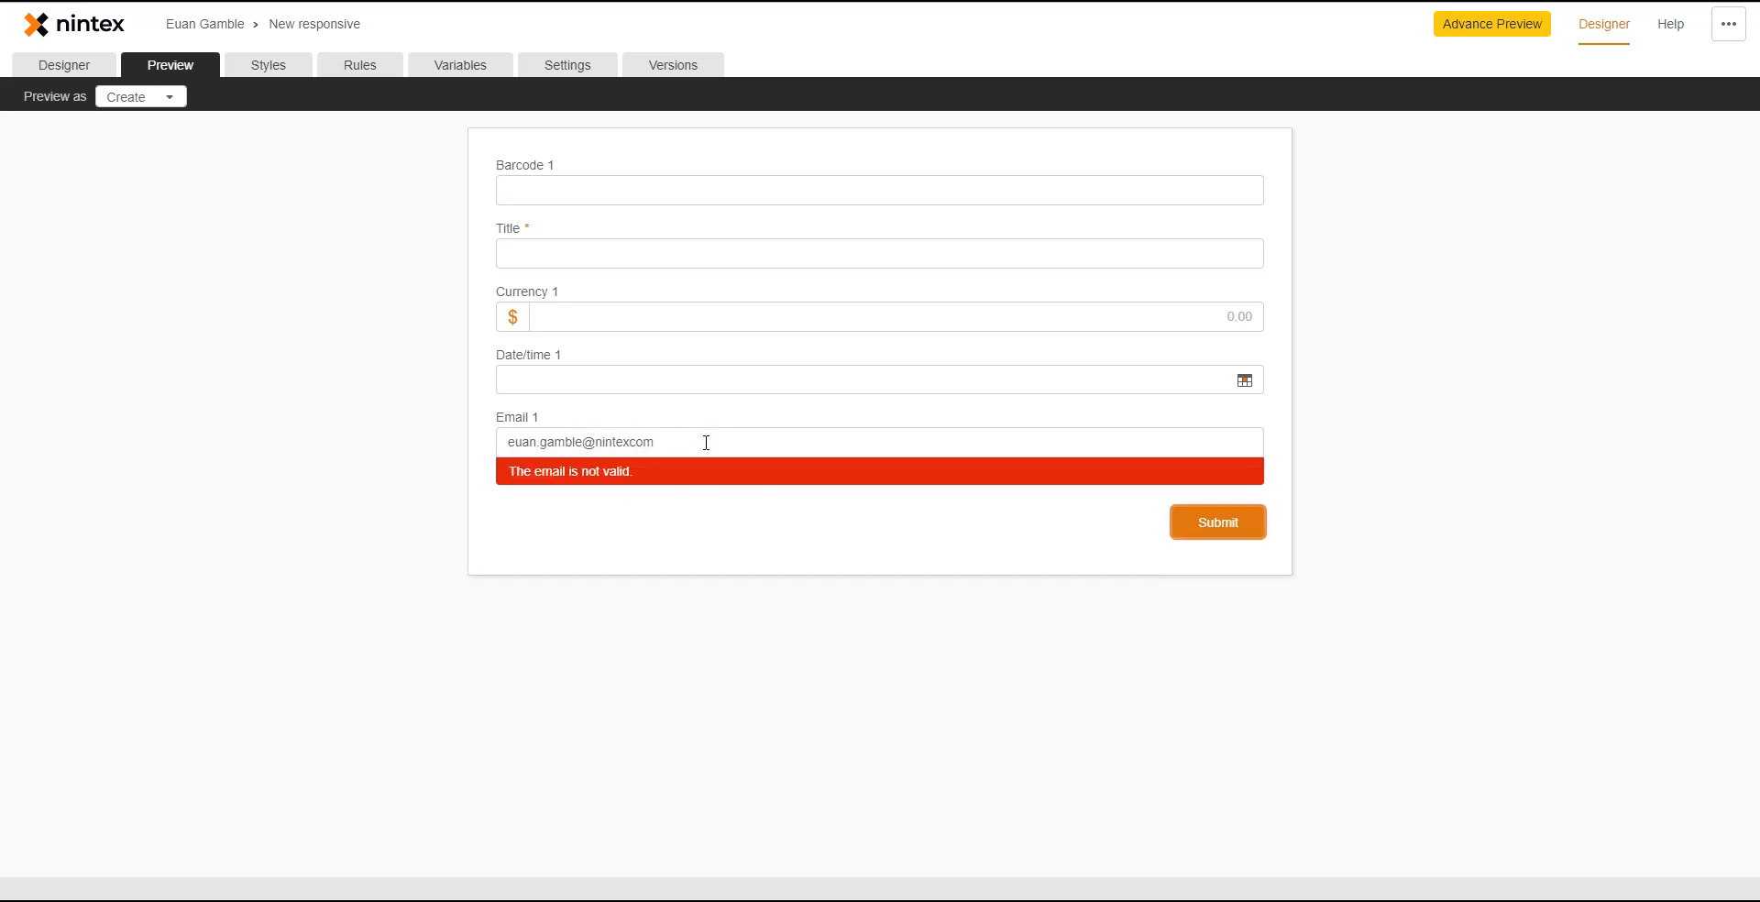
{"action": "left_click", "coordinate": [52, 72]}
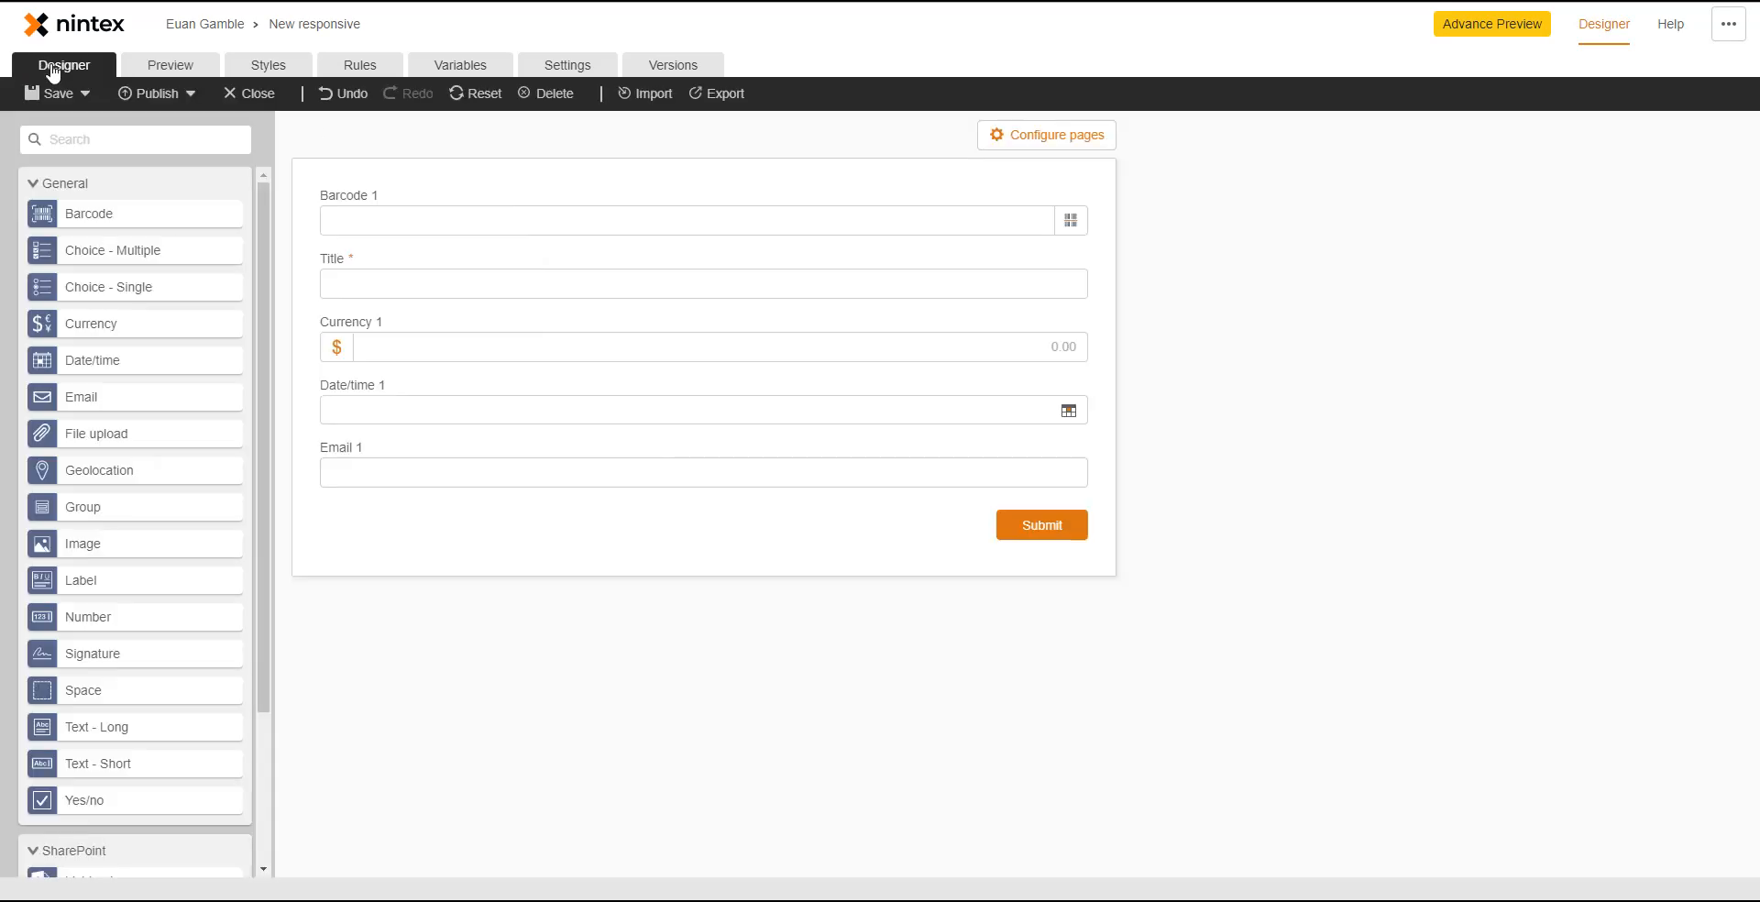
- Add File upload 1 below Email 1 and Geolocation 1 below File upload 1
{"action": "left_click_drag", "start_coordinate": [102, 438], "coordinate": [676, 509]}
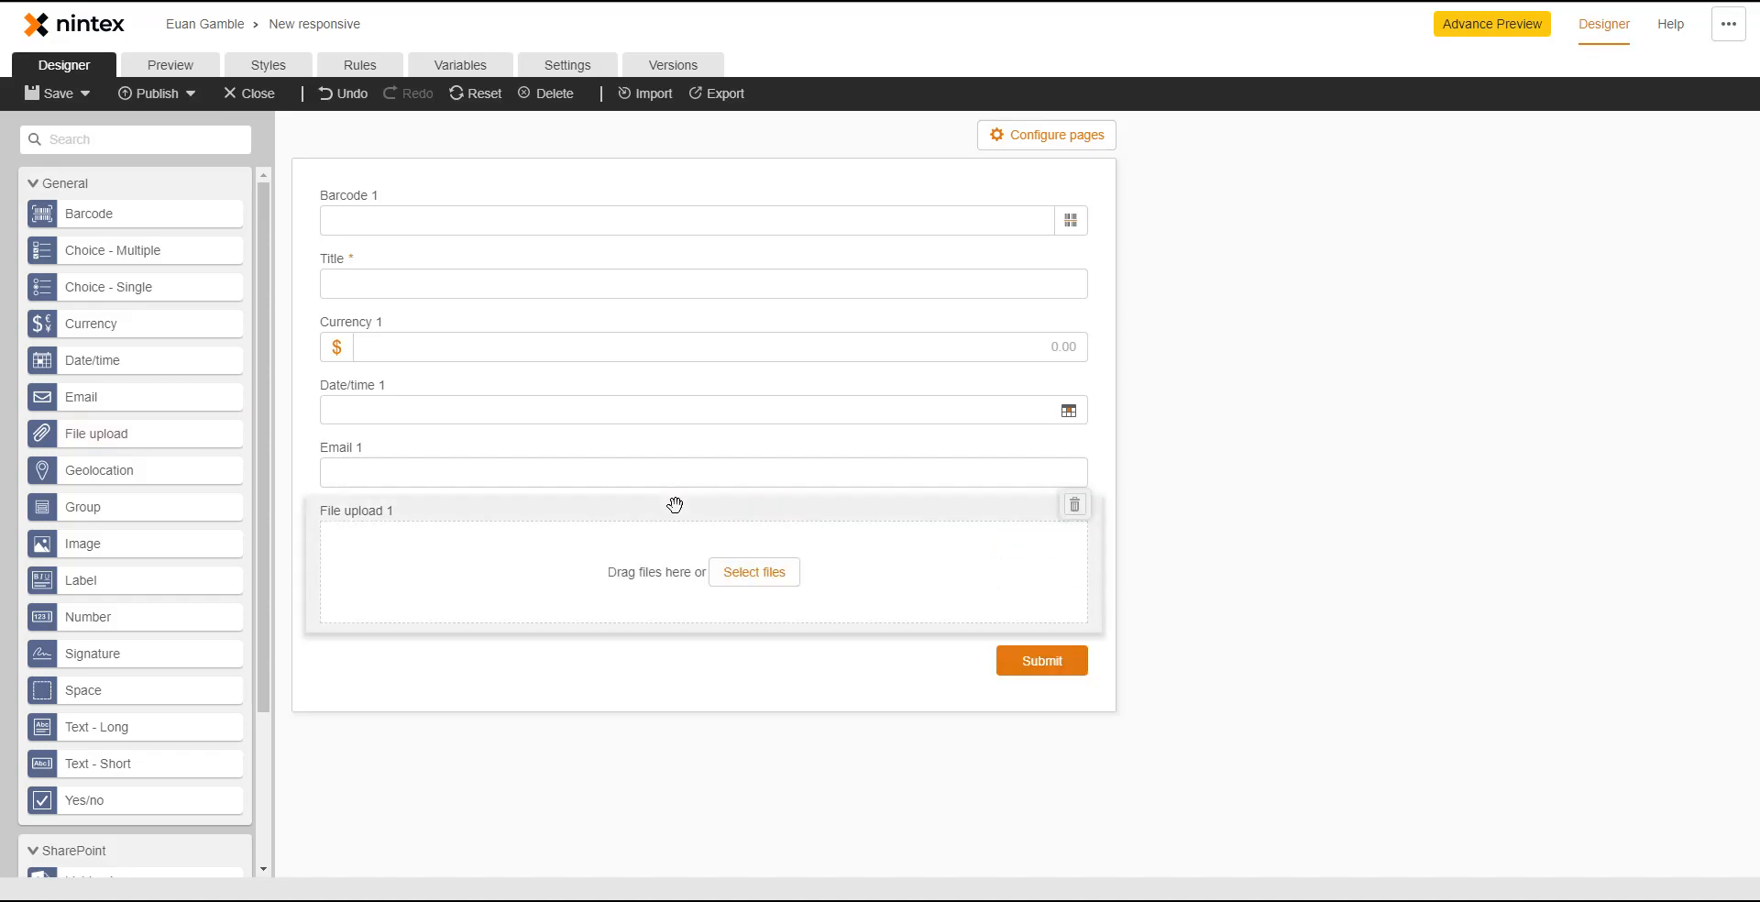
{"action": "left_click", "coordinate": [651, 601]}
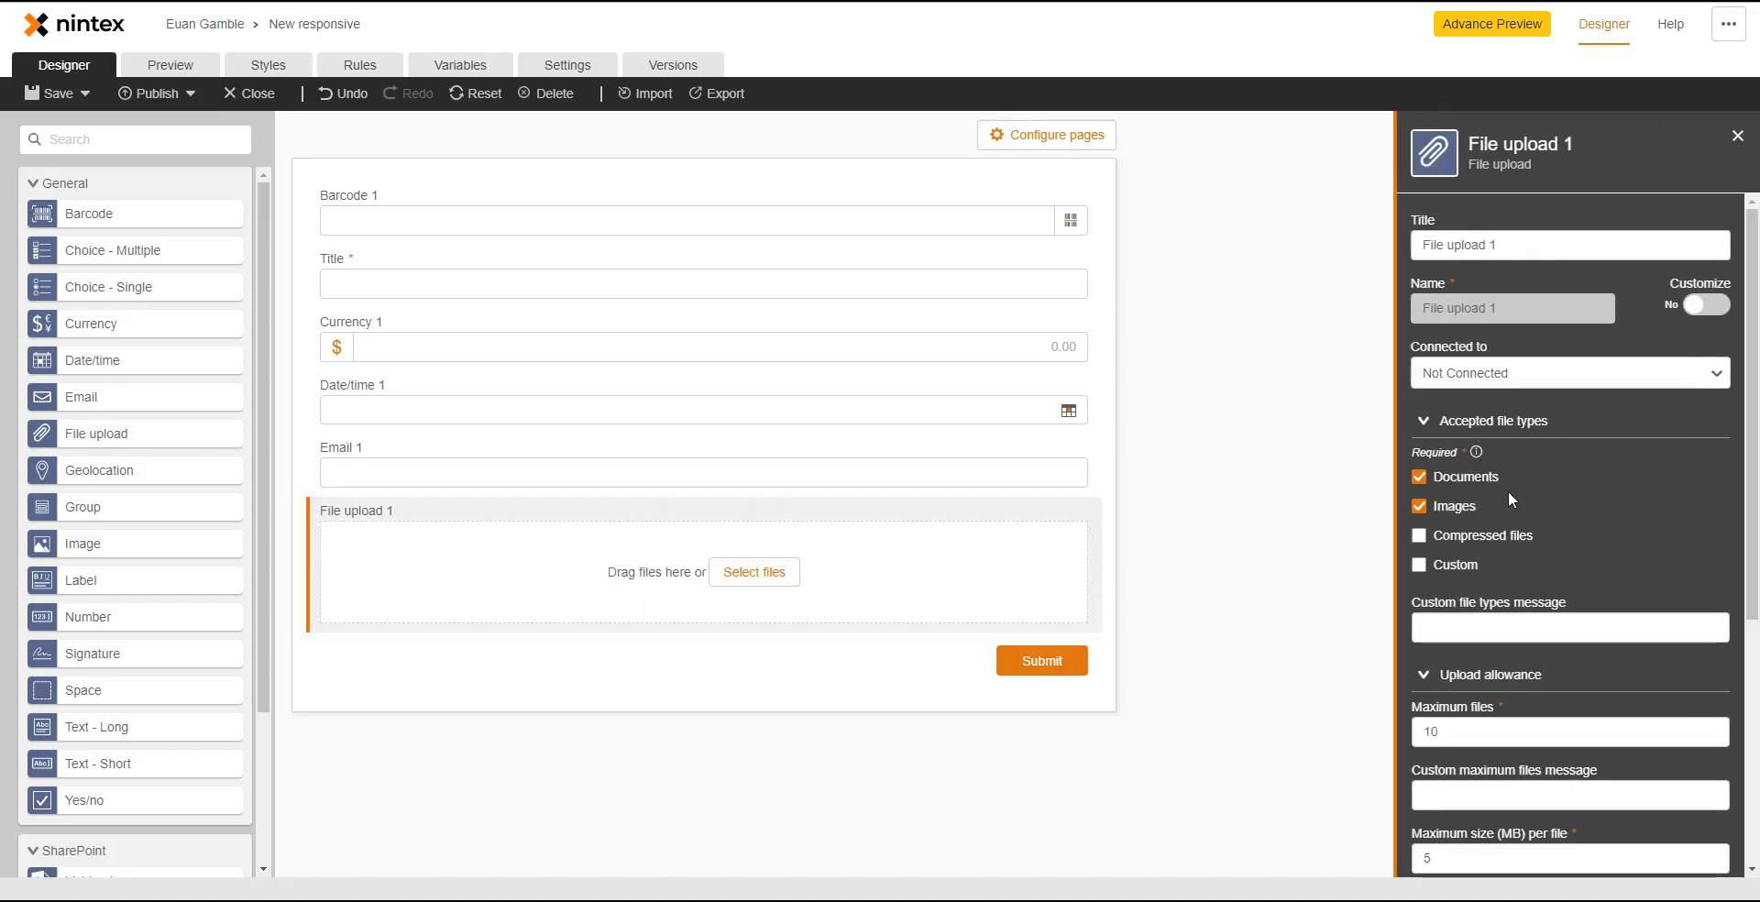
{"action": "scroll", "coordinate": [1542, 641], "scroll_direction": "down", "scroll_amount": 2}
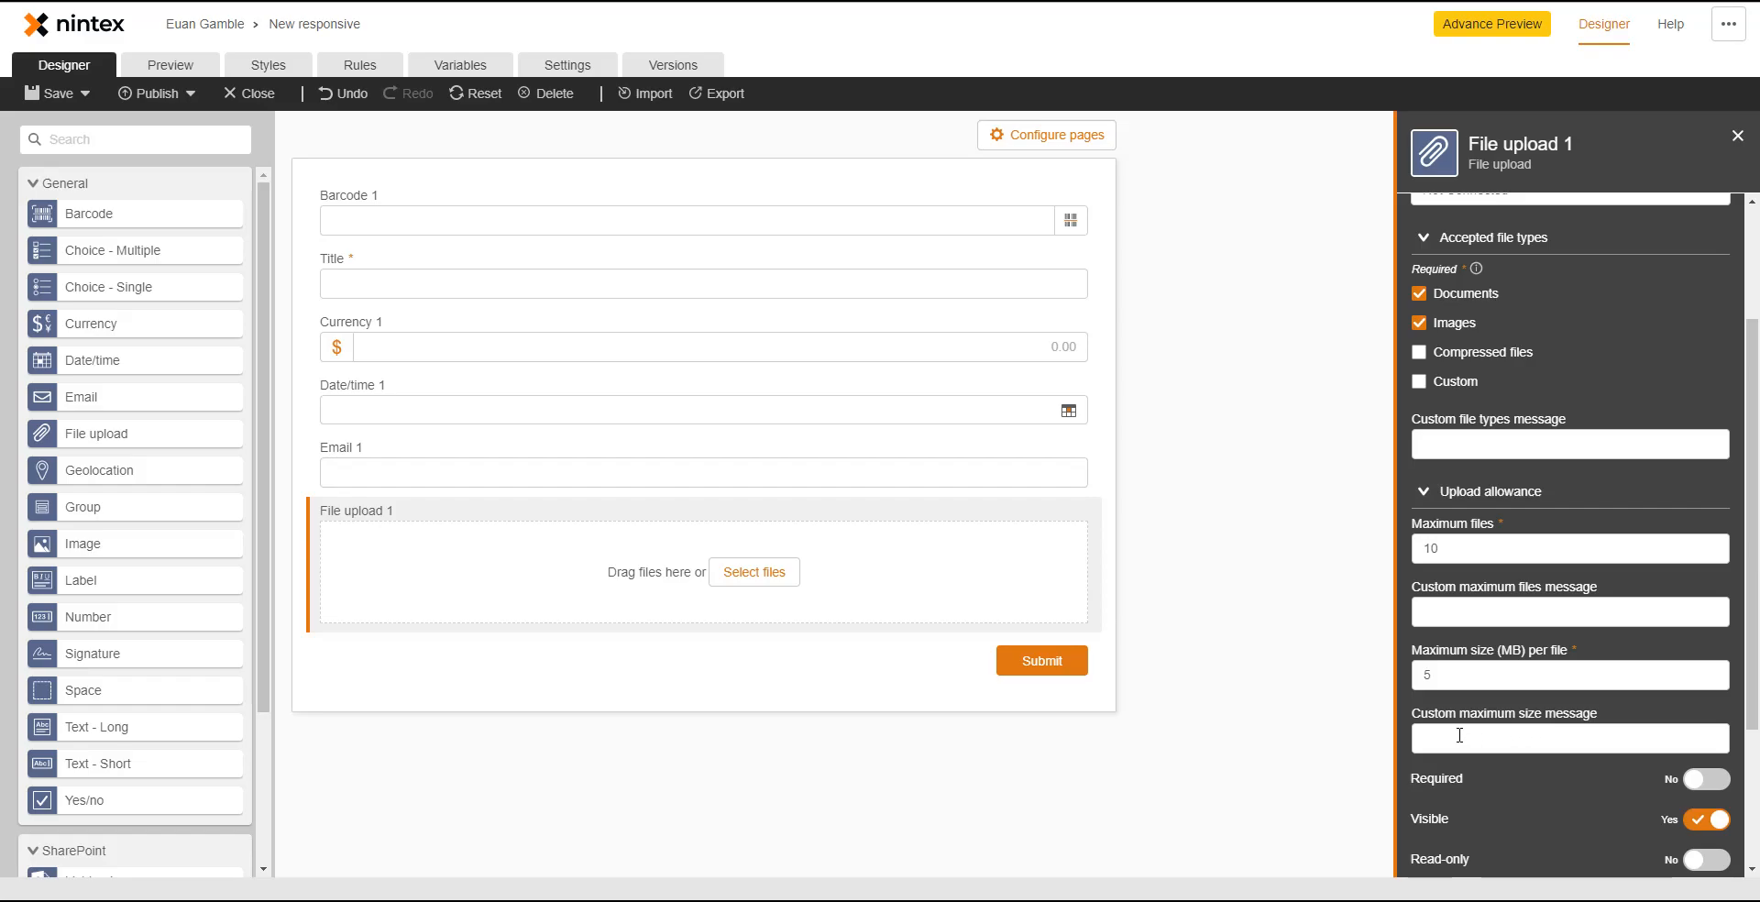
{"action": "left_click_drag", "start_coordinate": [177, 476], "coordinate": [755, 652]}
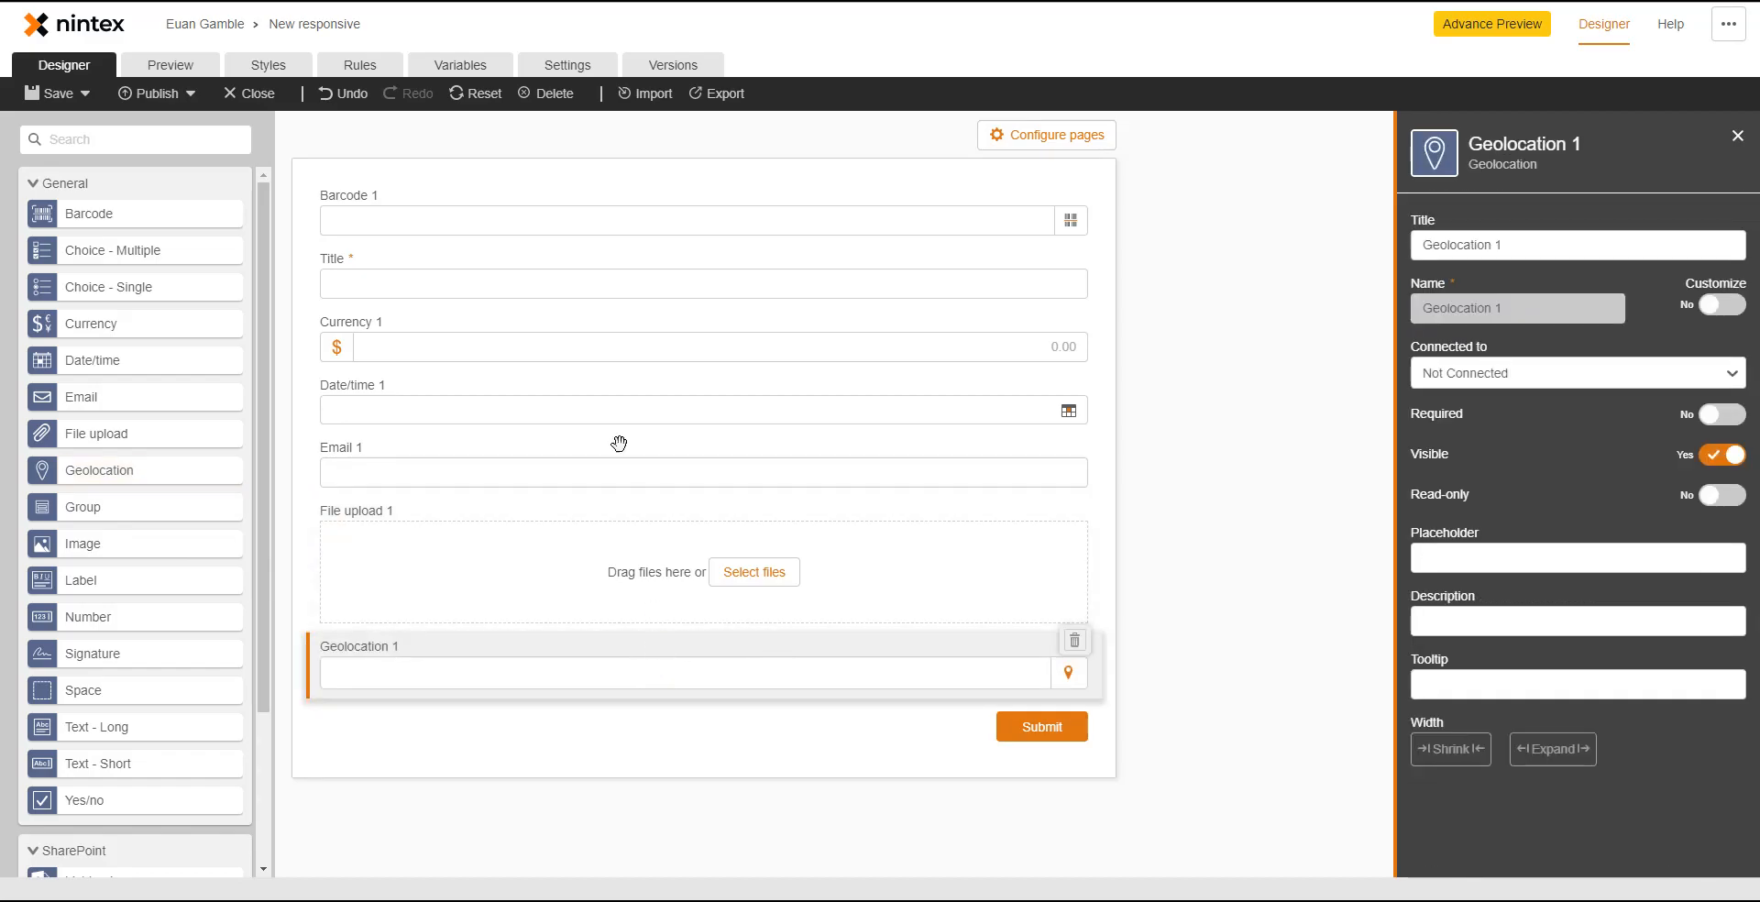
- Toggle Enable Google Maps on and back off in the form settings, leaving it disabled
{"action": "left_click", "coordinate": [573, 66]}
{"action": "left_click", "coordinate": [310, 418]}
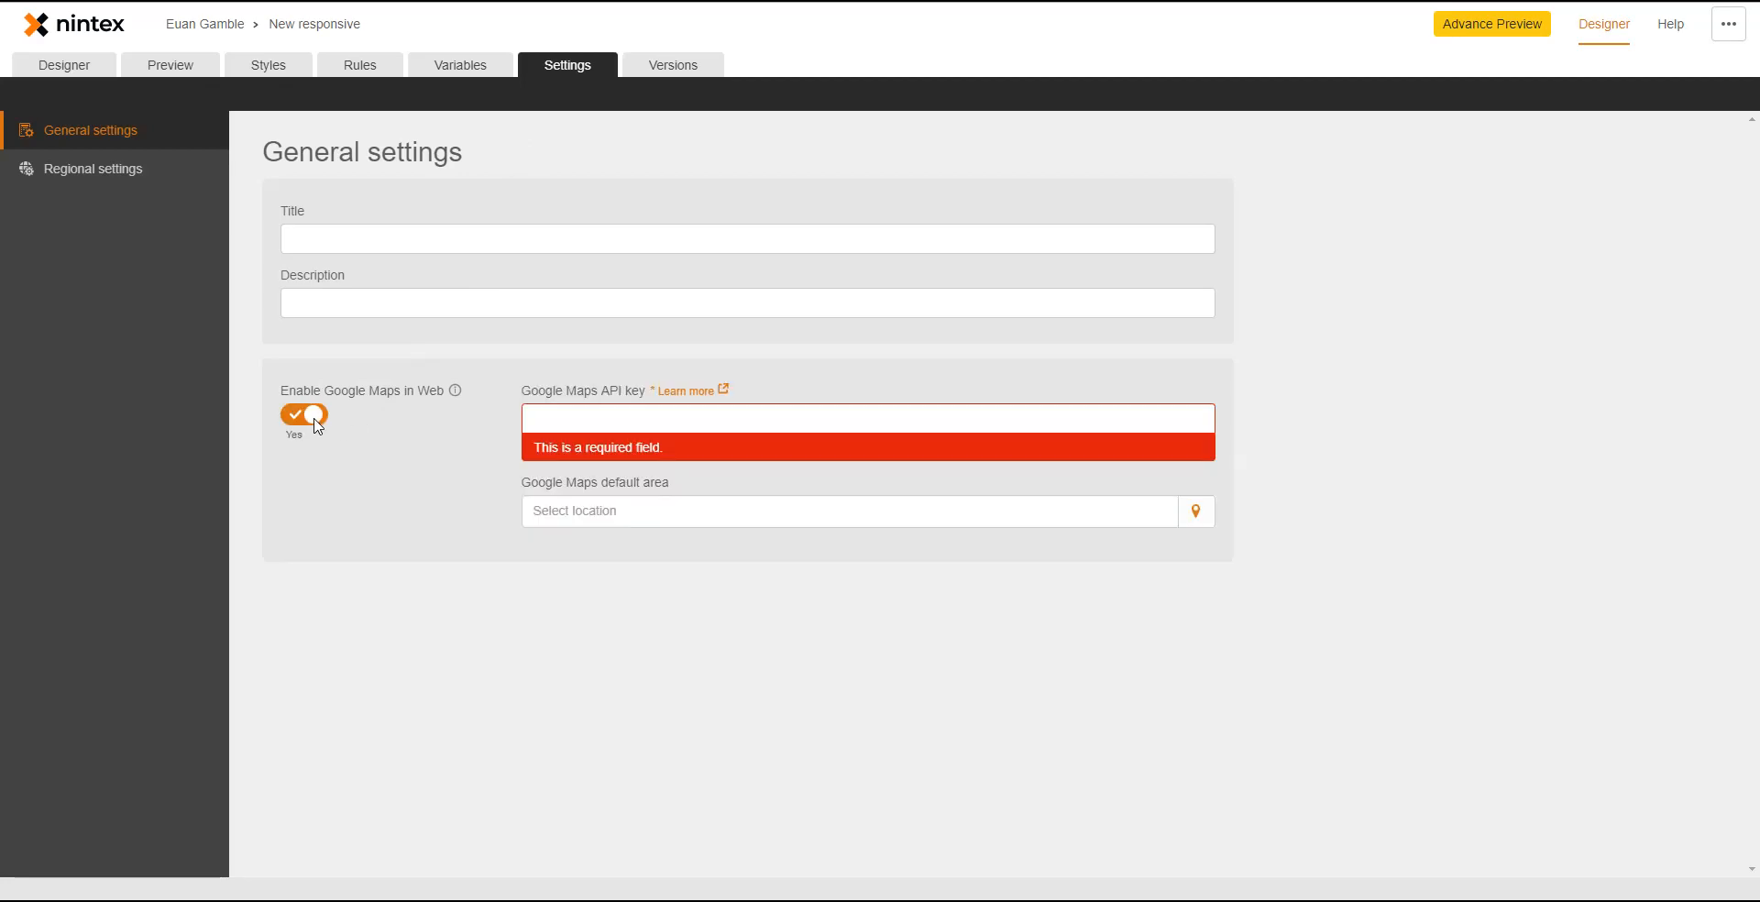
{"action": "left_click", "coordinate": [585, 412]}
{"action": "left_click", "coordinate": [301, 415]}
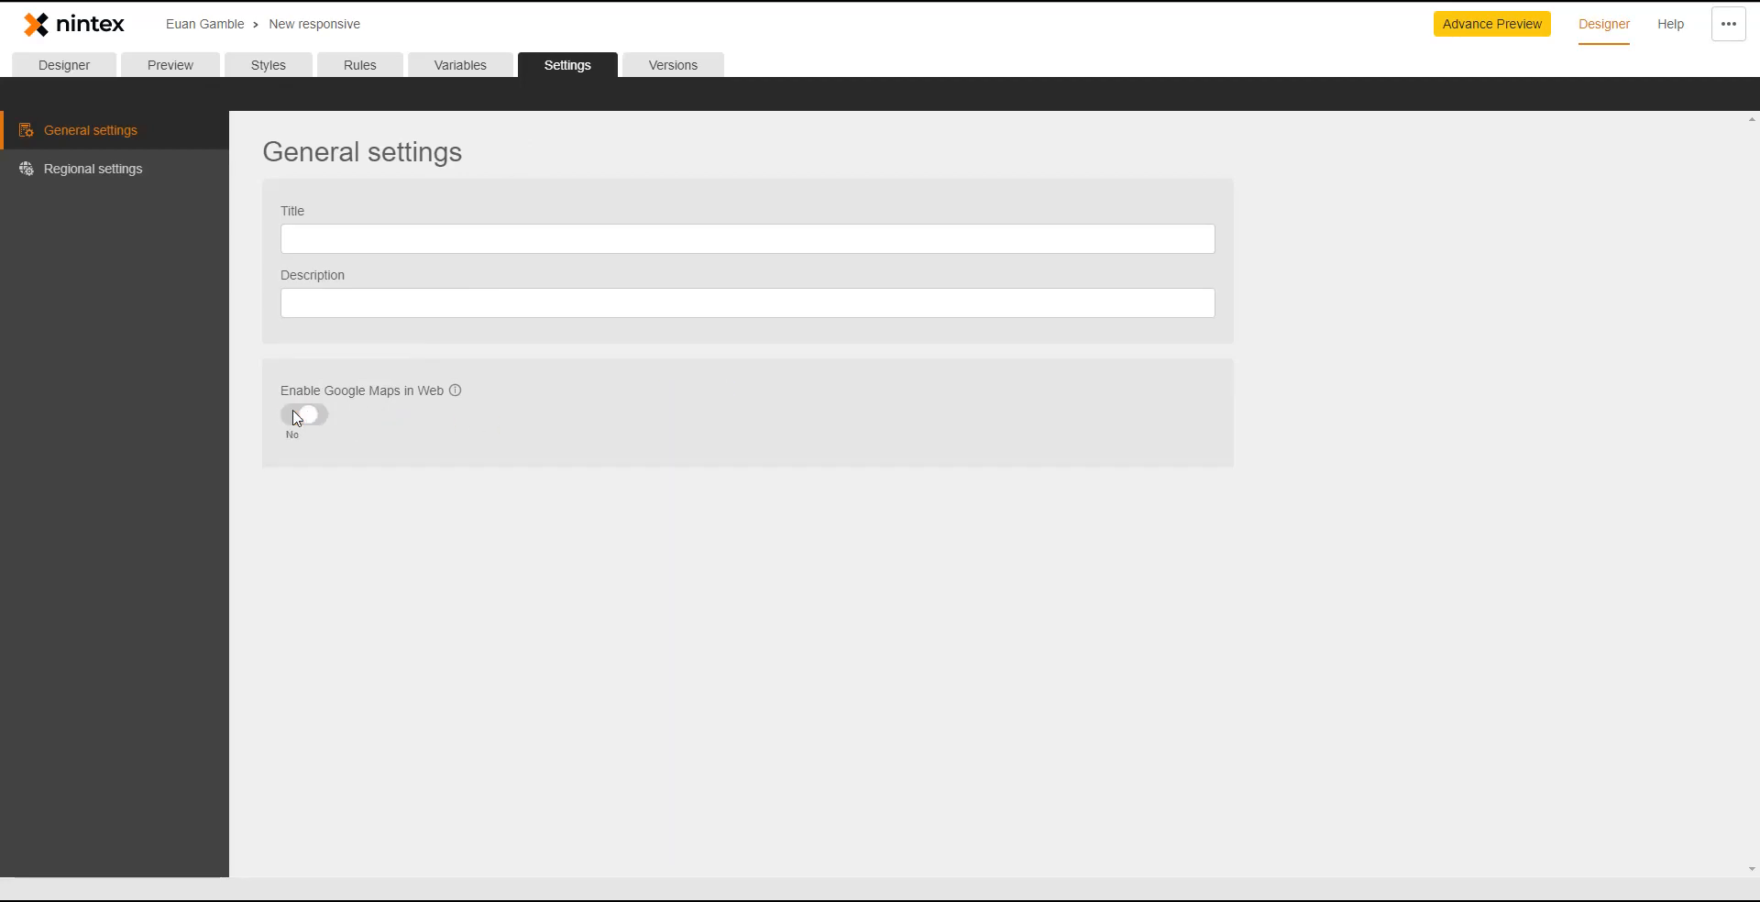
{"action": "left_click", "coordinate": [83, 72]}
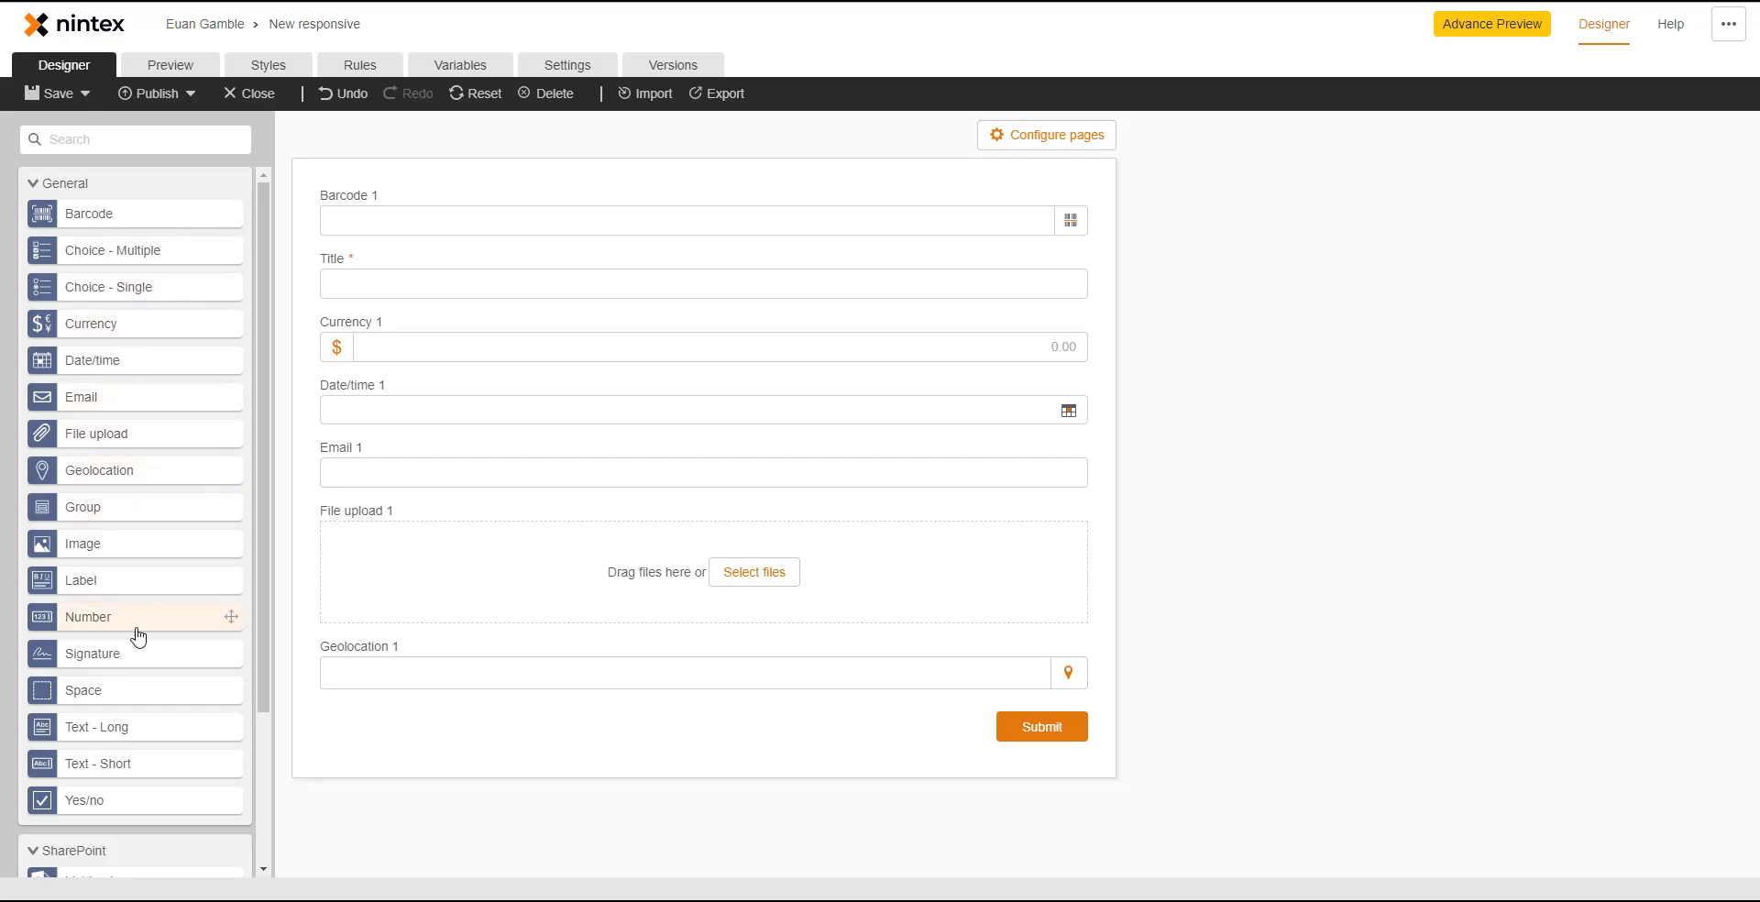
- Add Signature 1 below Geolocation 1 and test drawing and accepting a signature in preview
{"action": "left_click_drag", "start_coordinate": [142, 663], "coordinate": [676, 716]}
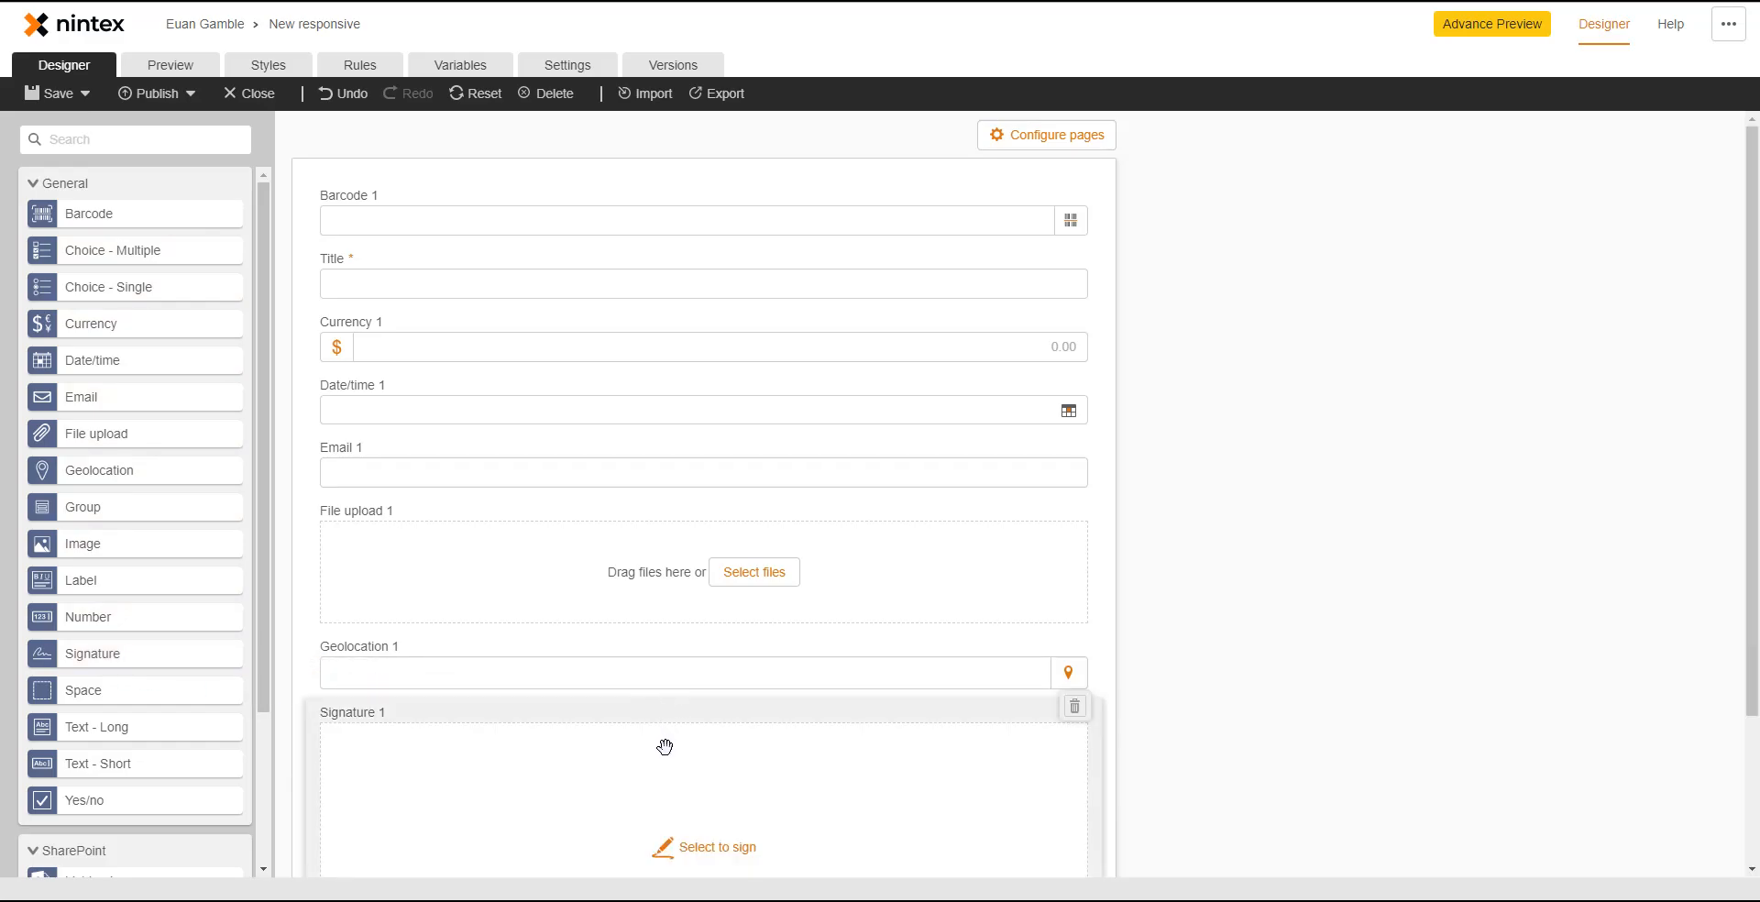
{"action": "left_click", "coordinate": [171, 64]}
{"action": "scroll", "coordinate": [550, 602], "scroll_direction": "down", "scroll_amount": 2}
{"action": "left_click", "coordinate": [752, 601]}
{"action": "left_click_drag", "start_coordinate": [532, 499], "coordinate": [1248, 487]}
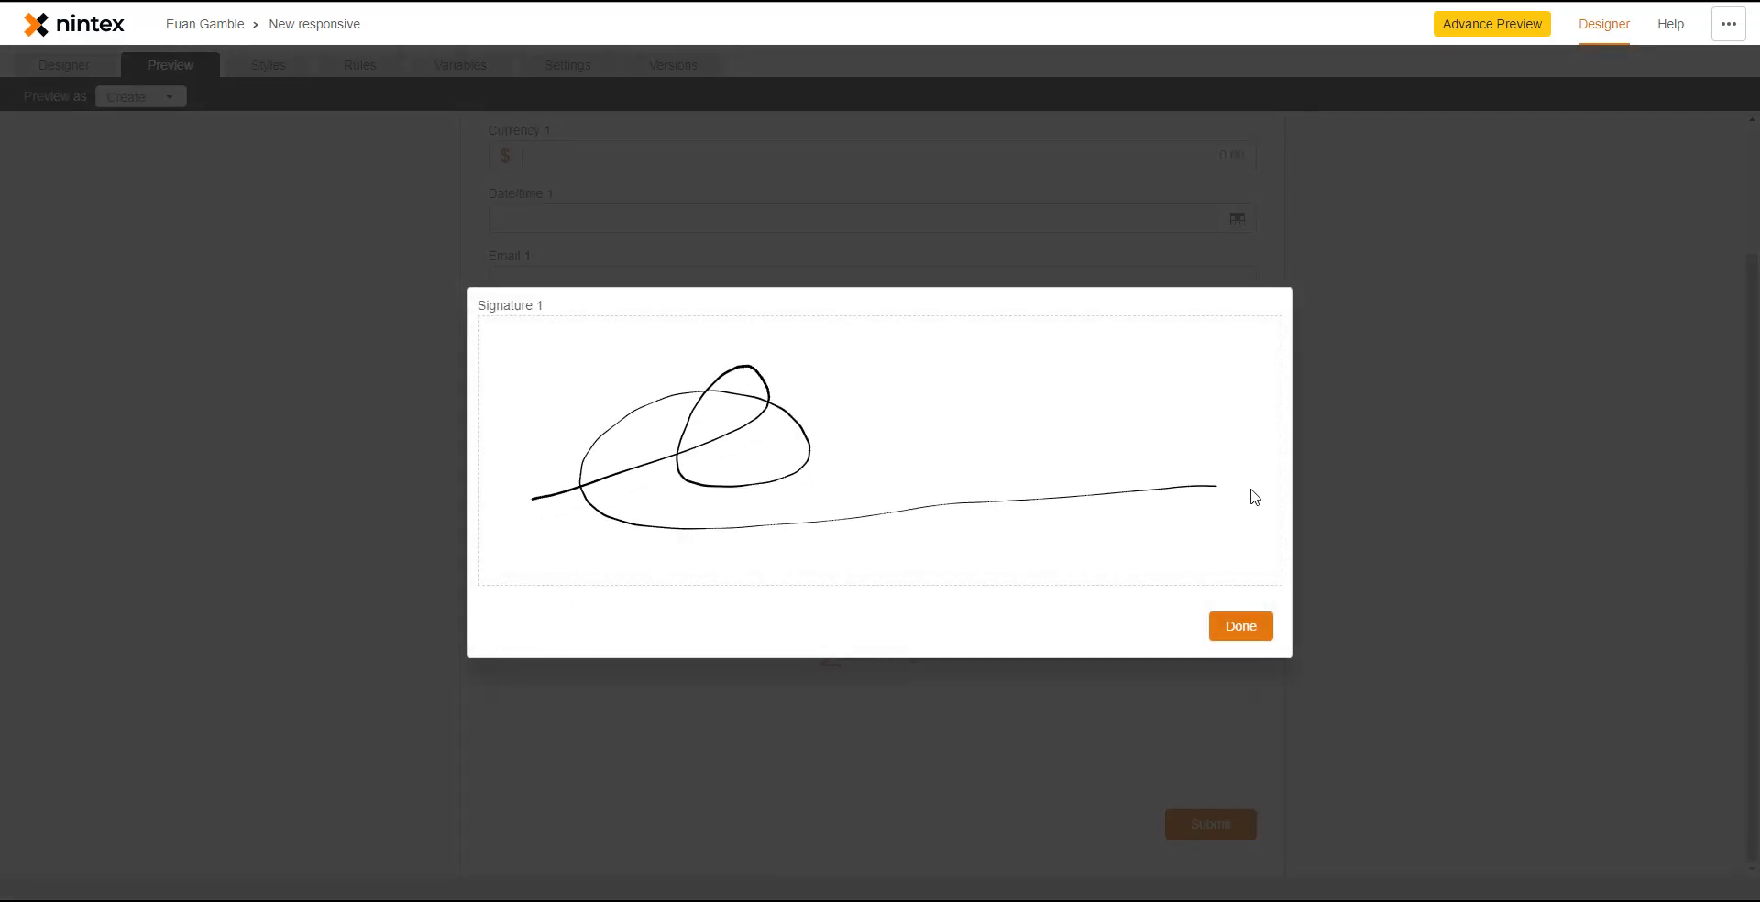
{"action": "left_click", "coordinate": [1242, 627]}
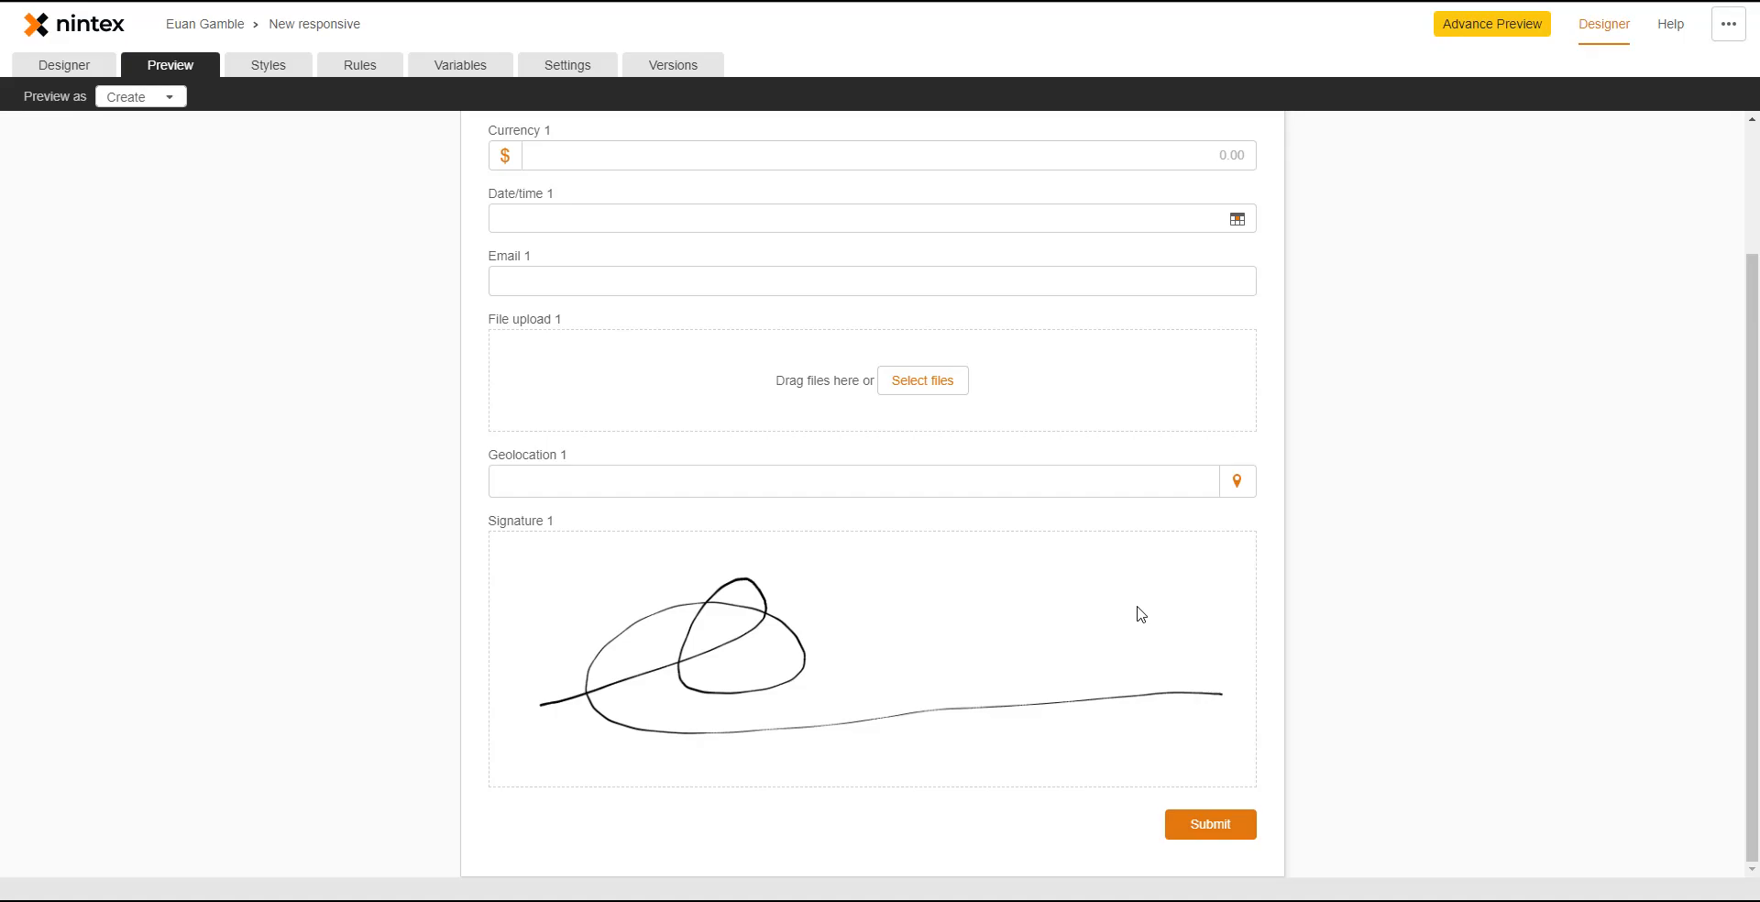
{"action": "left_click", "coordinate": [79, 73]}
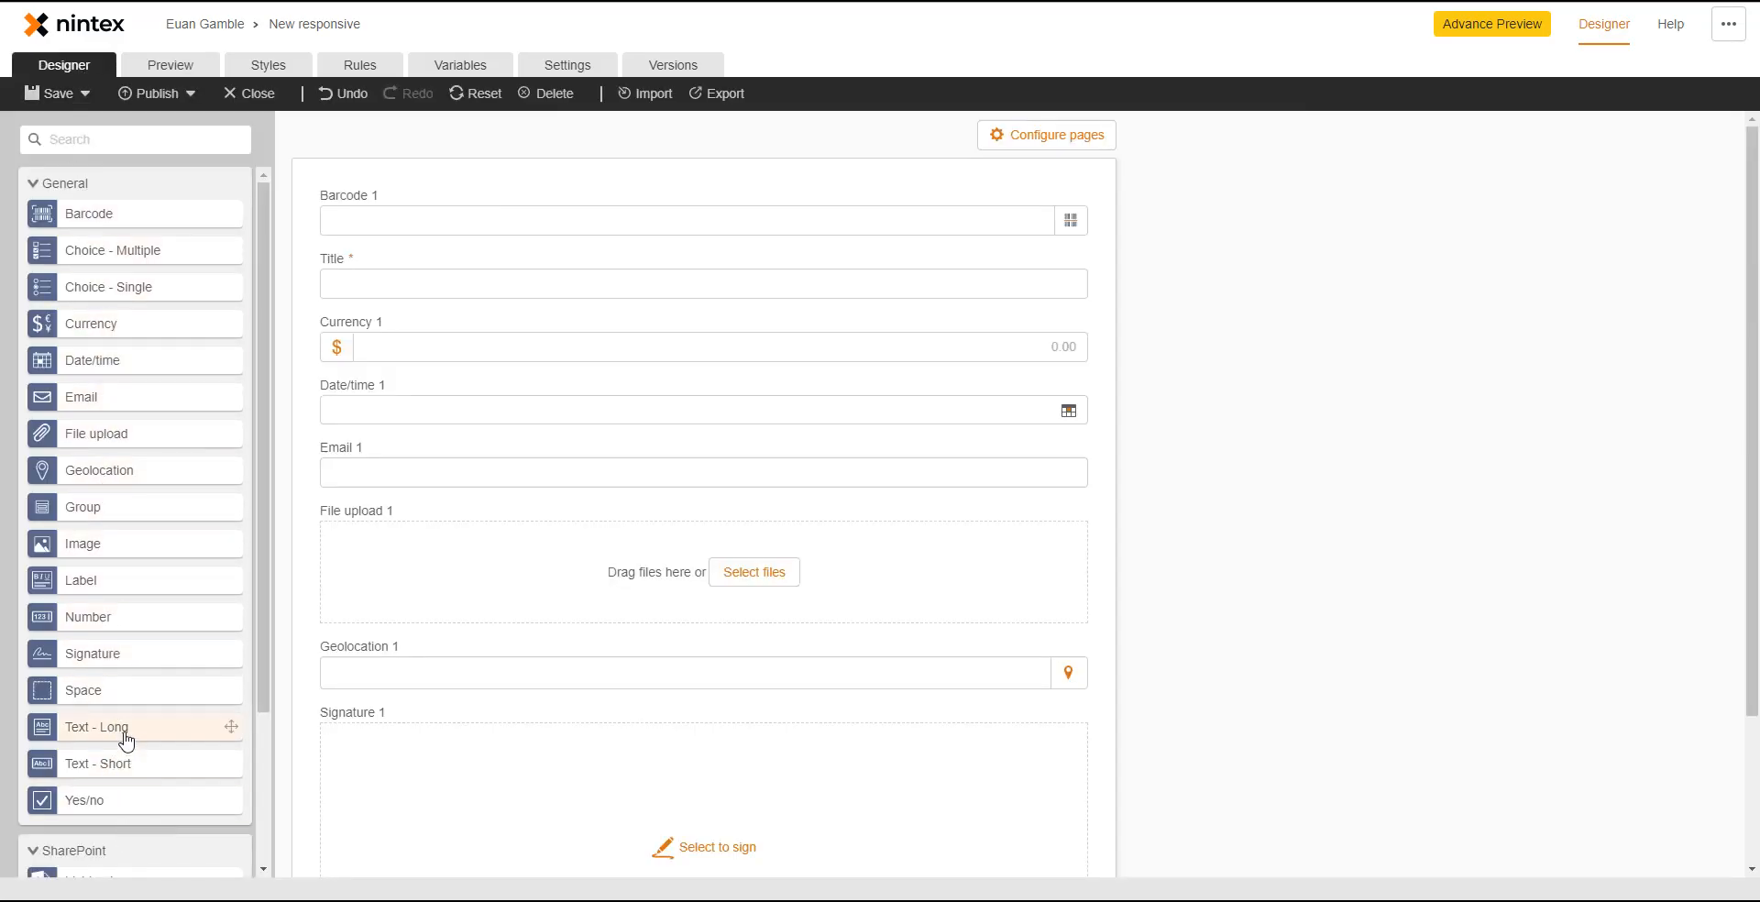
- Place a Space control beside File upload 1 and shrink it so File upload 1 widens
{"action": "left_click_drag", "start_coordinate": [117, 692], "coordinate": [1068, 556]}
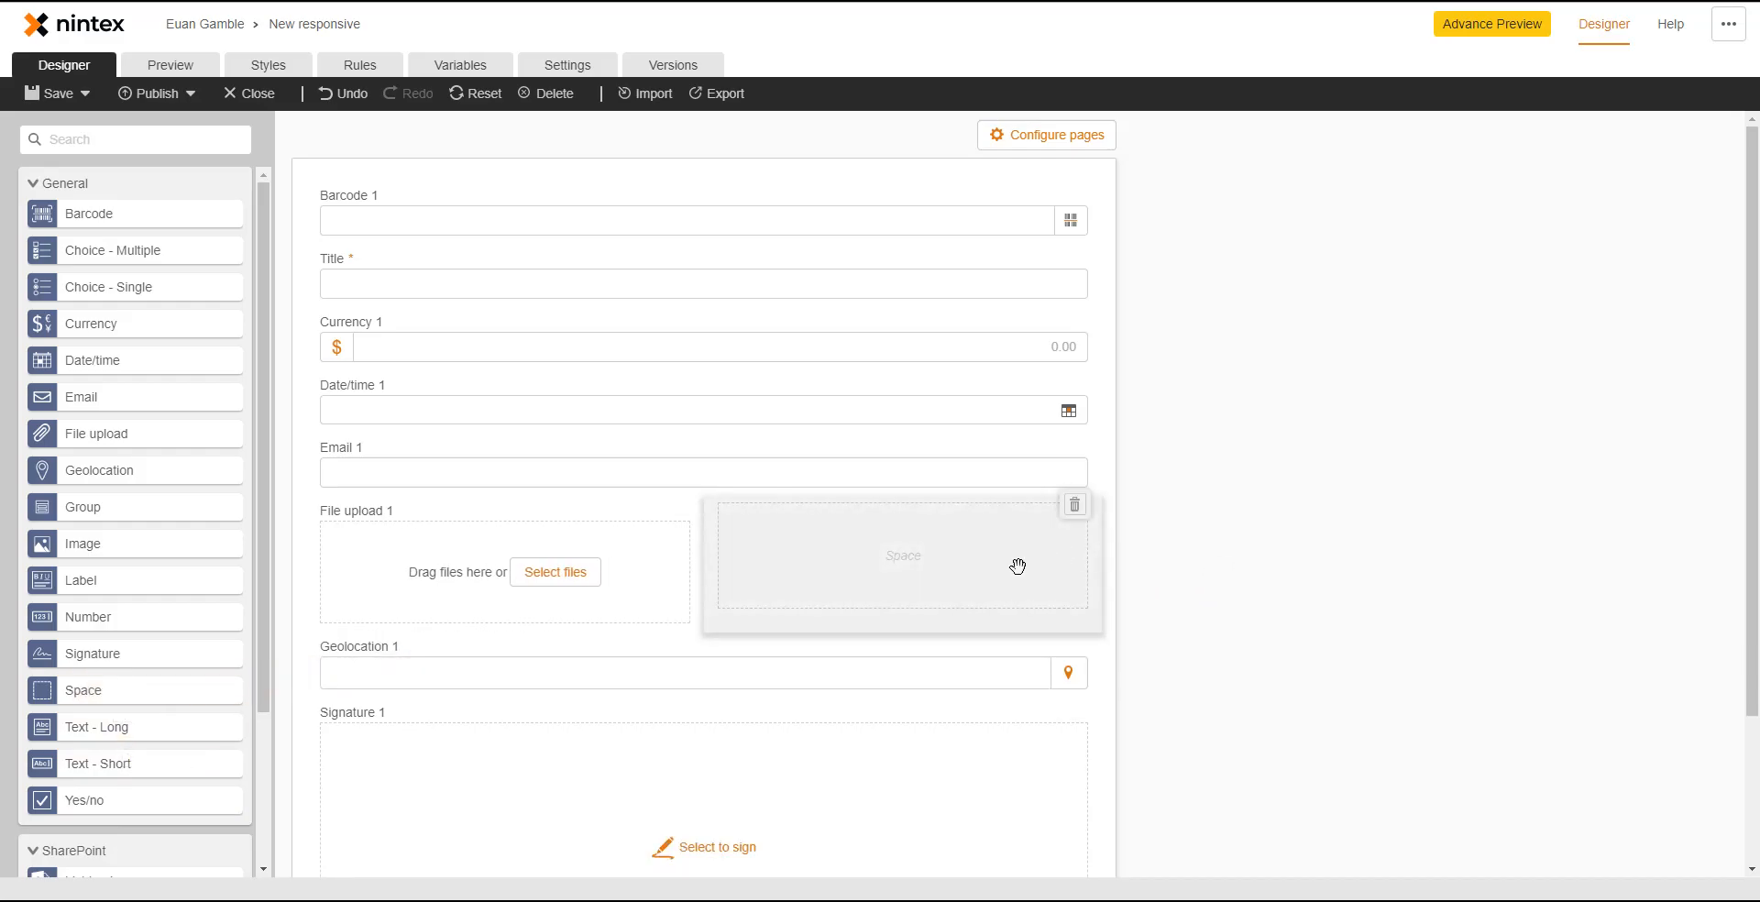
{"action": "left_click", "coordinate": [1018, 564]}
{"action": "left_click", "coordinate": [1455, 351]}
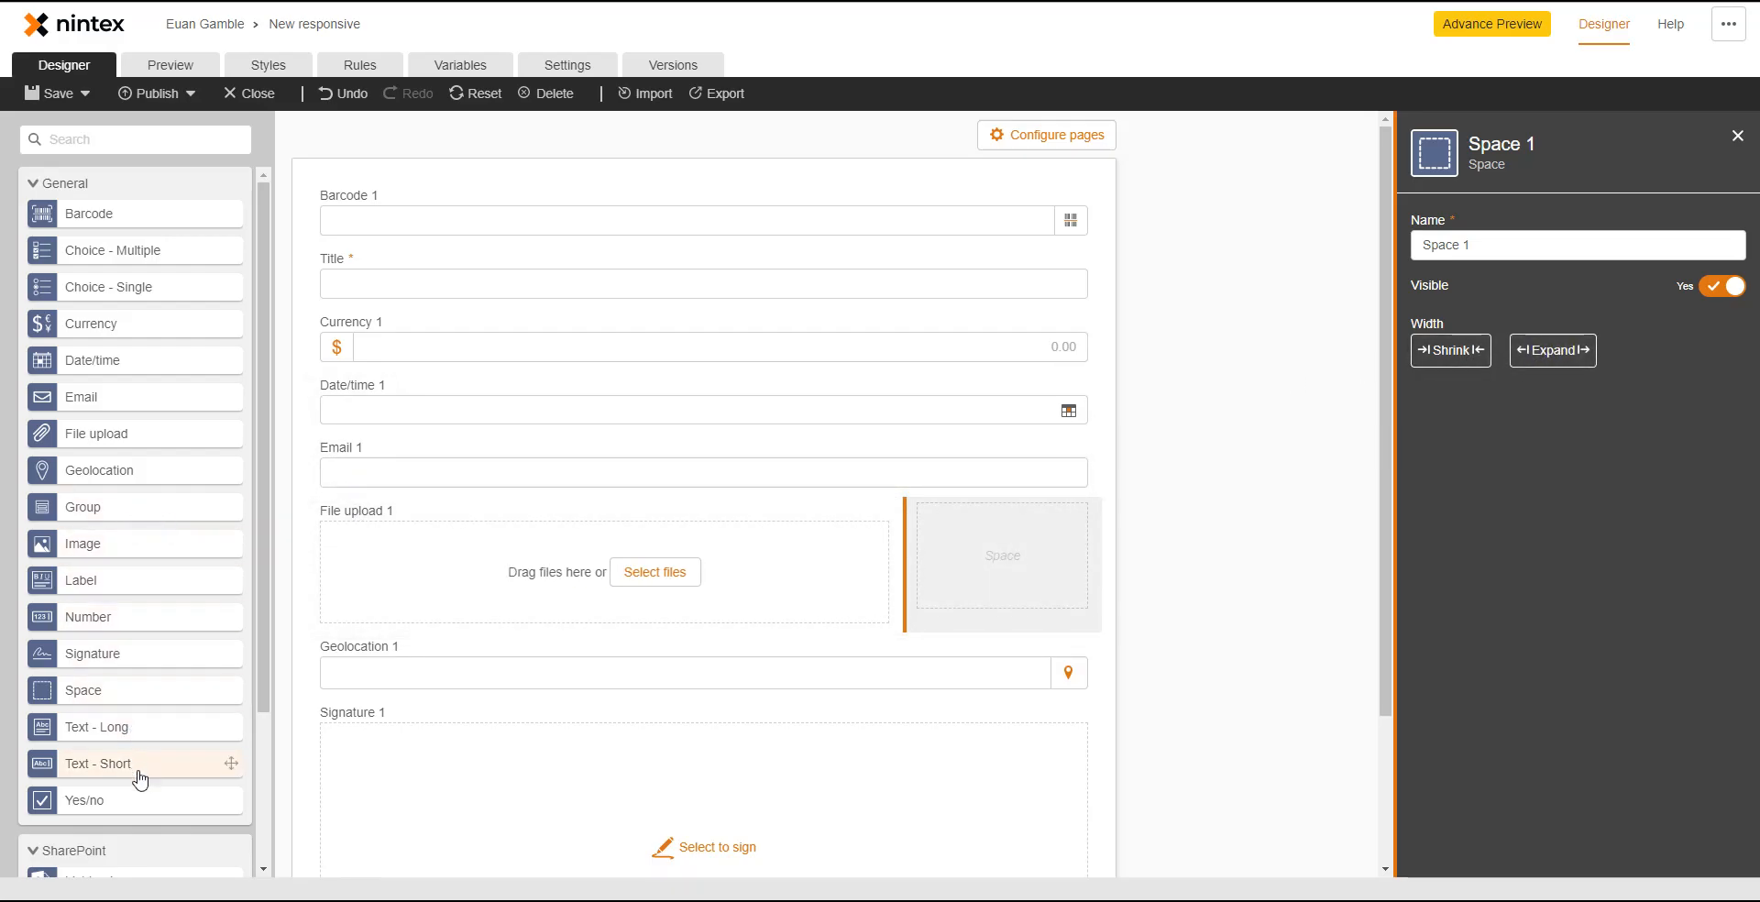
{"action": "left_click_drag", "start_coordinate": [140, 772], "coordinate": [704, 651]}
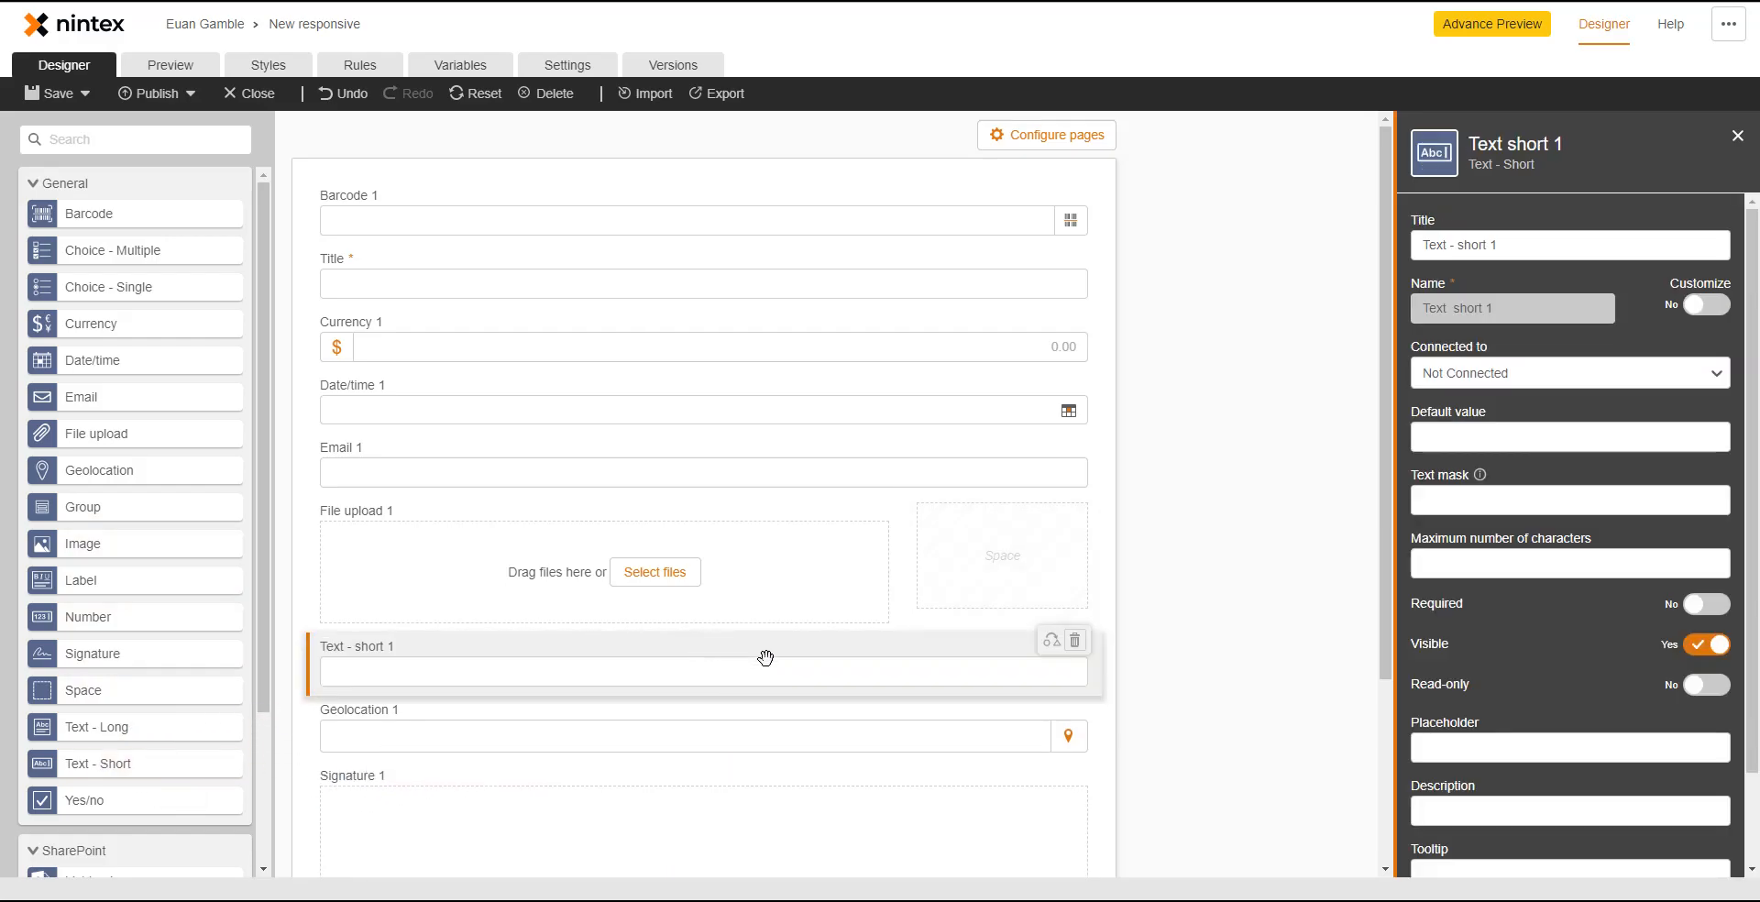
{"action": "left_click", "coordinate": [1471, 505]}
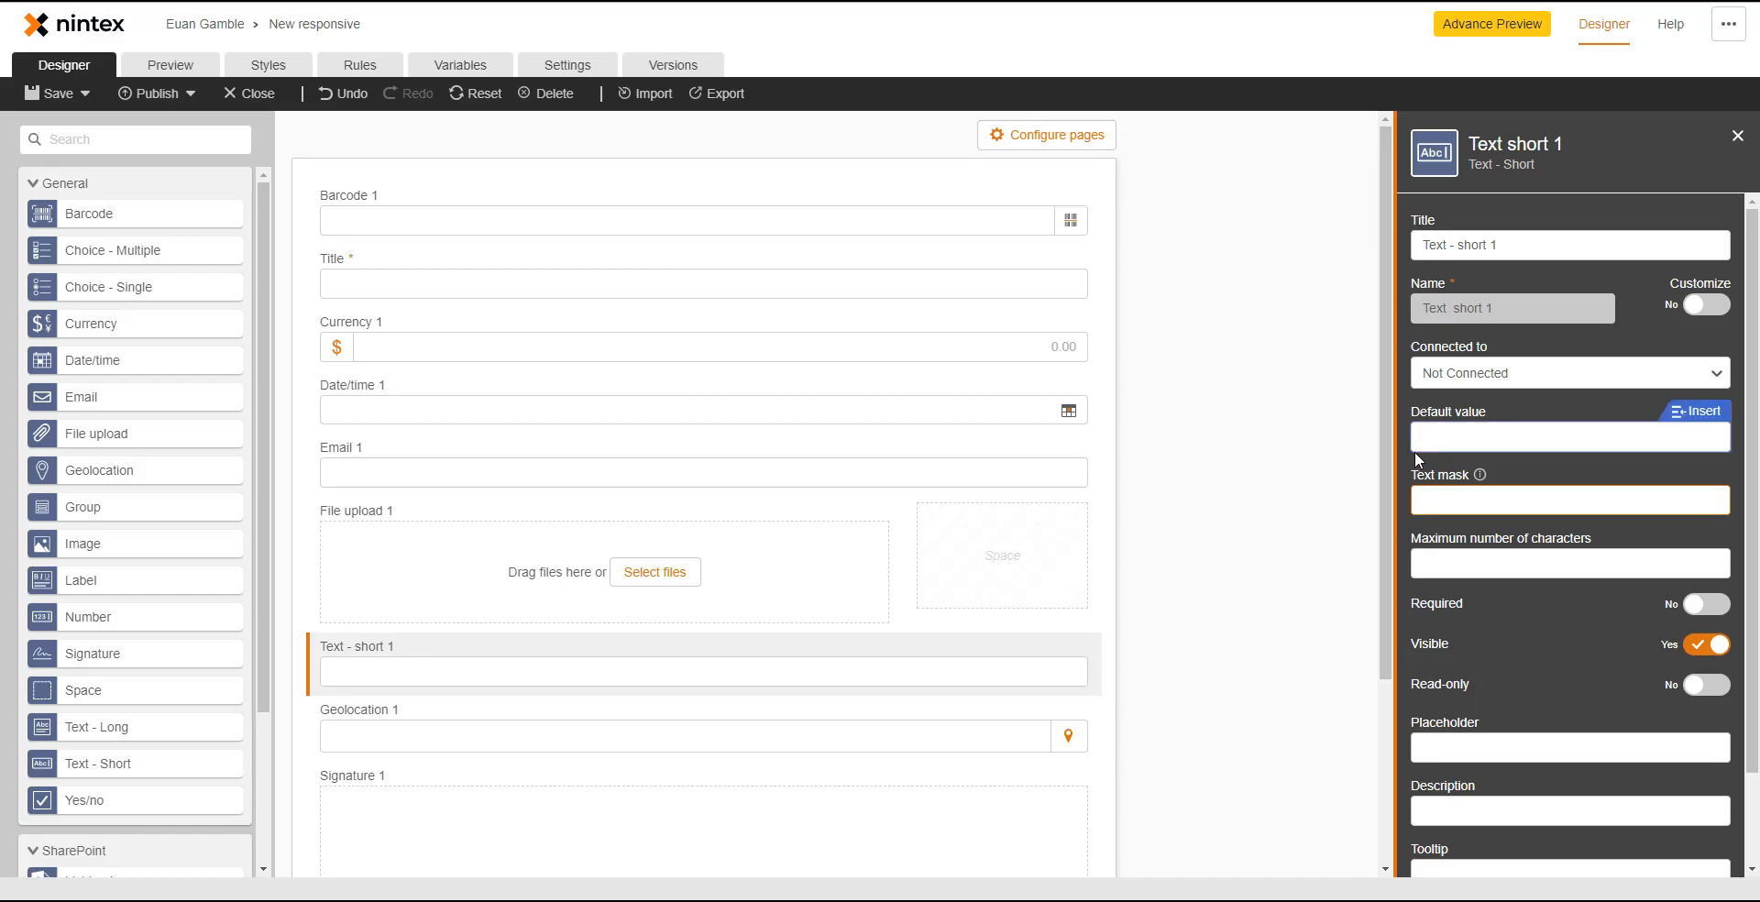
{"action": "type", "text": "(99) 9999-9999"}
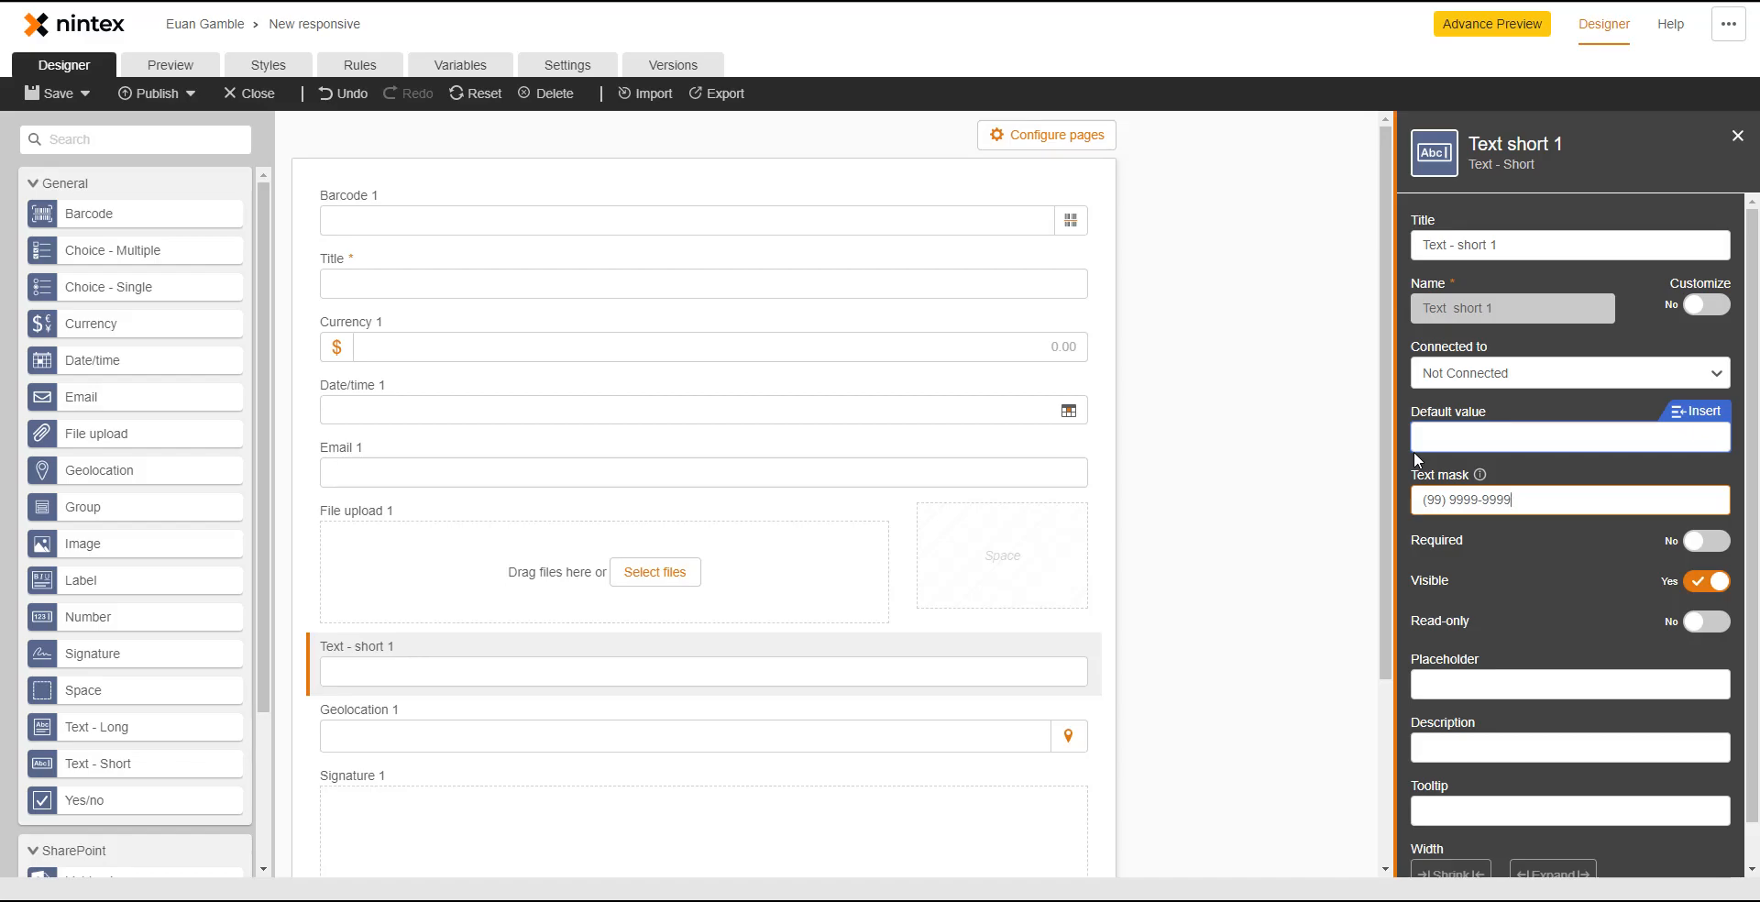
{"action": "mouse_move", "coordinate": [1479, 474]}
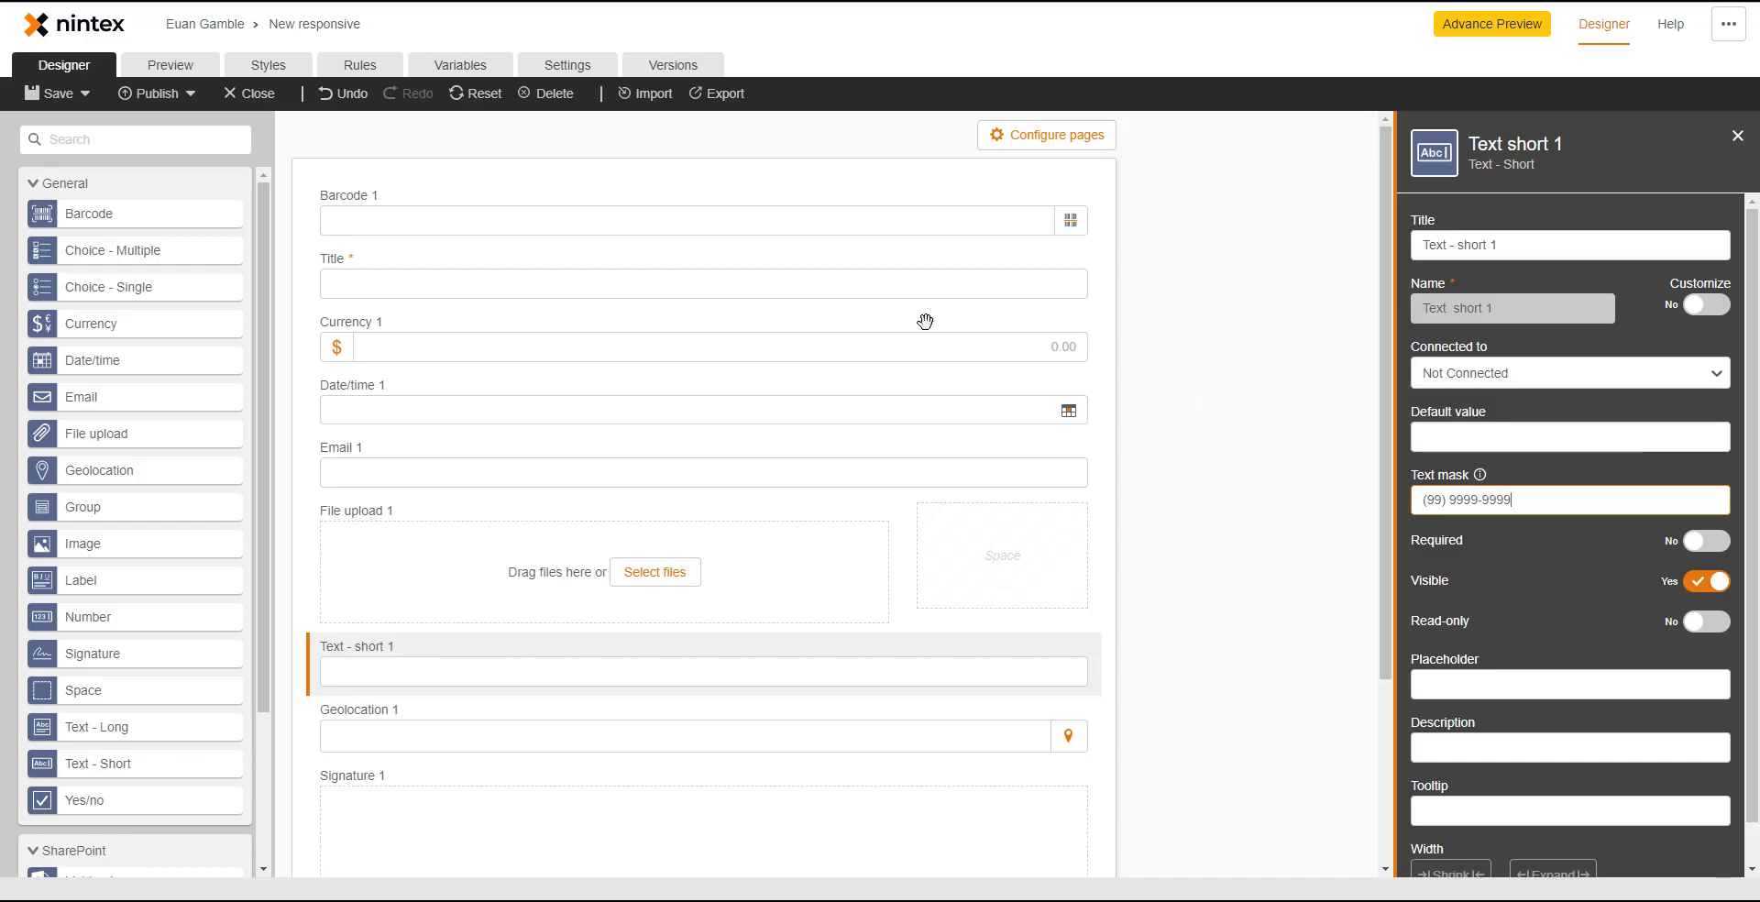
{"action": "left_click", "coordinate": [203, 62]}
{"action": "left_click", "coordinate": [646, 635]}
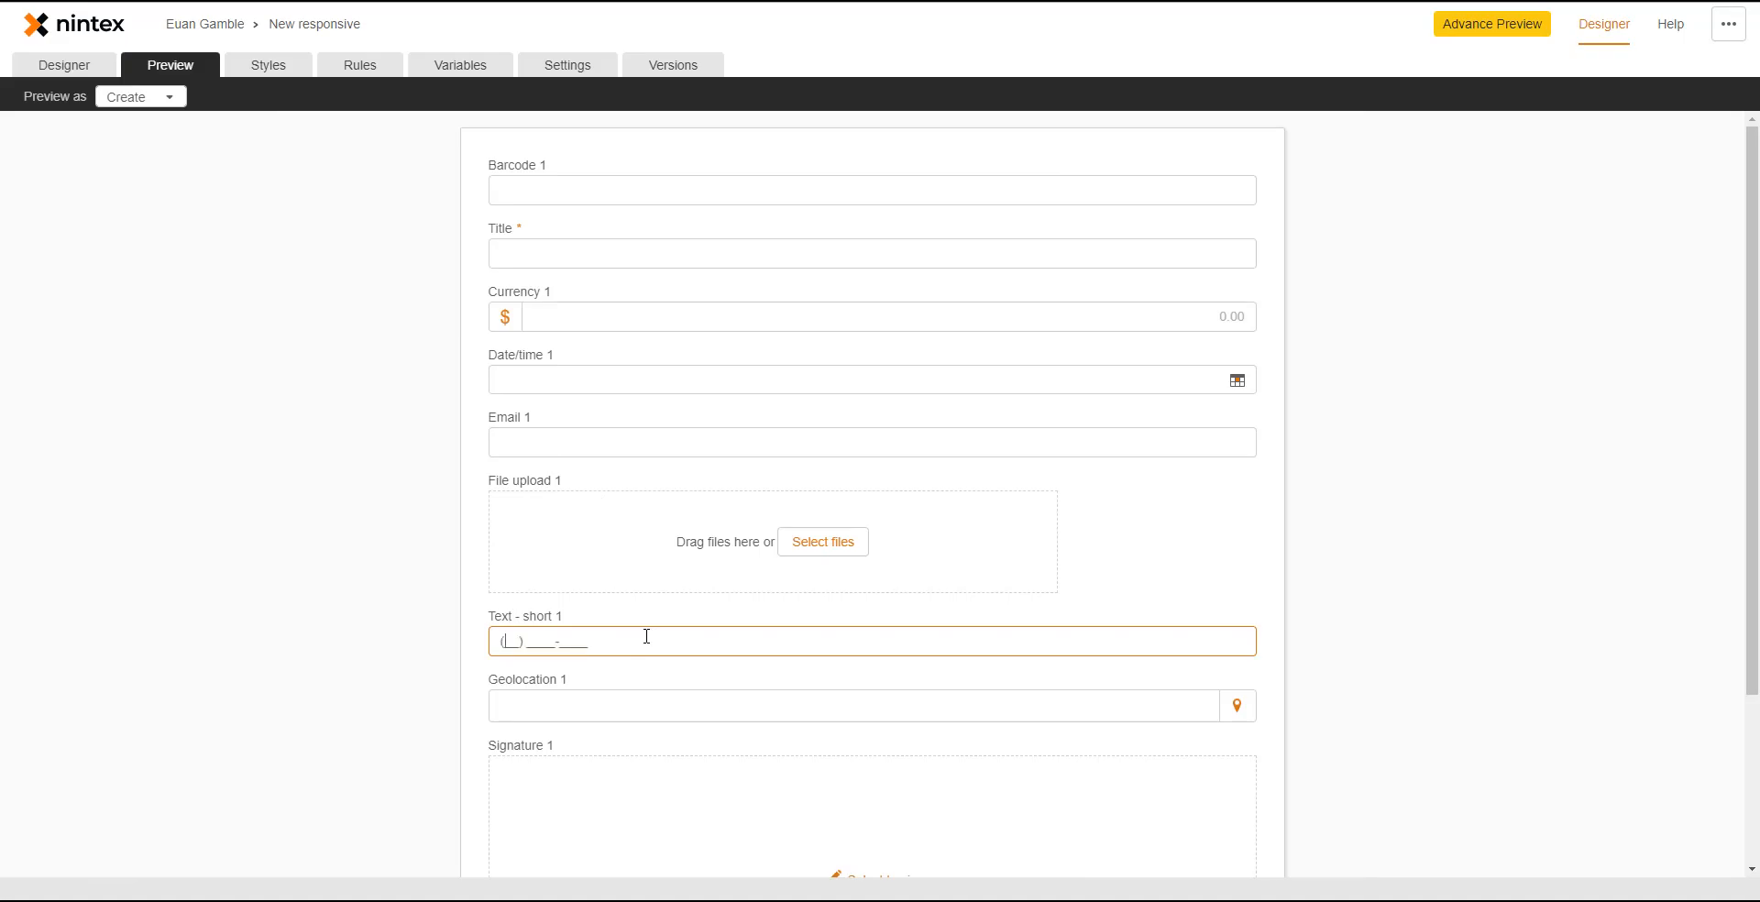
{"action": "left_click", "coordinate": [66, 64]}
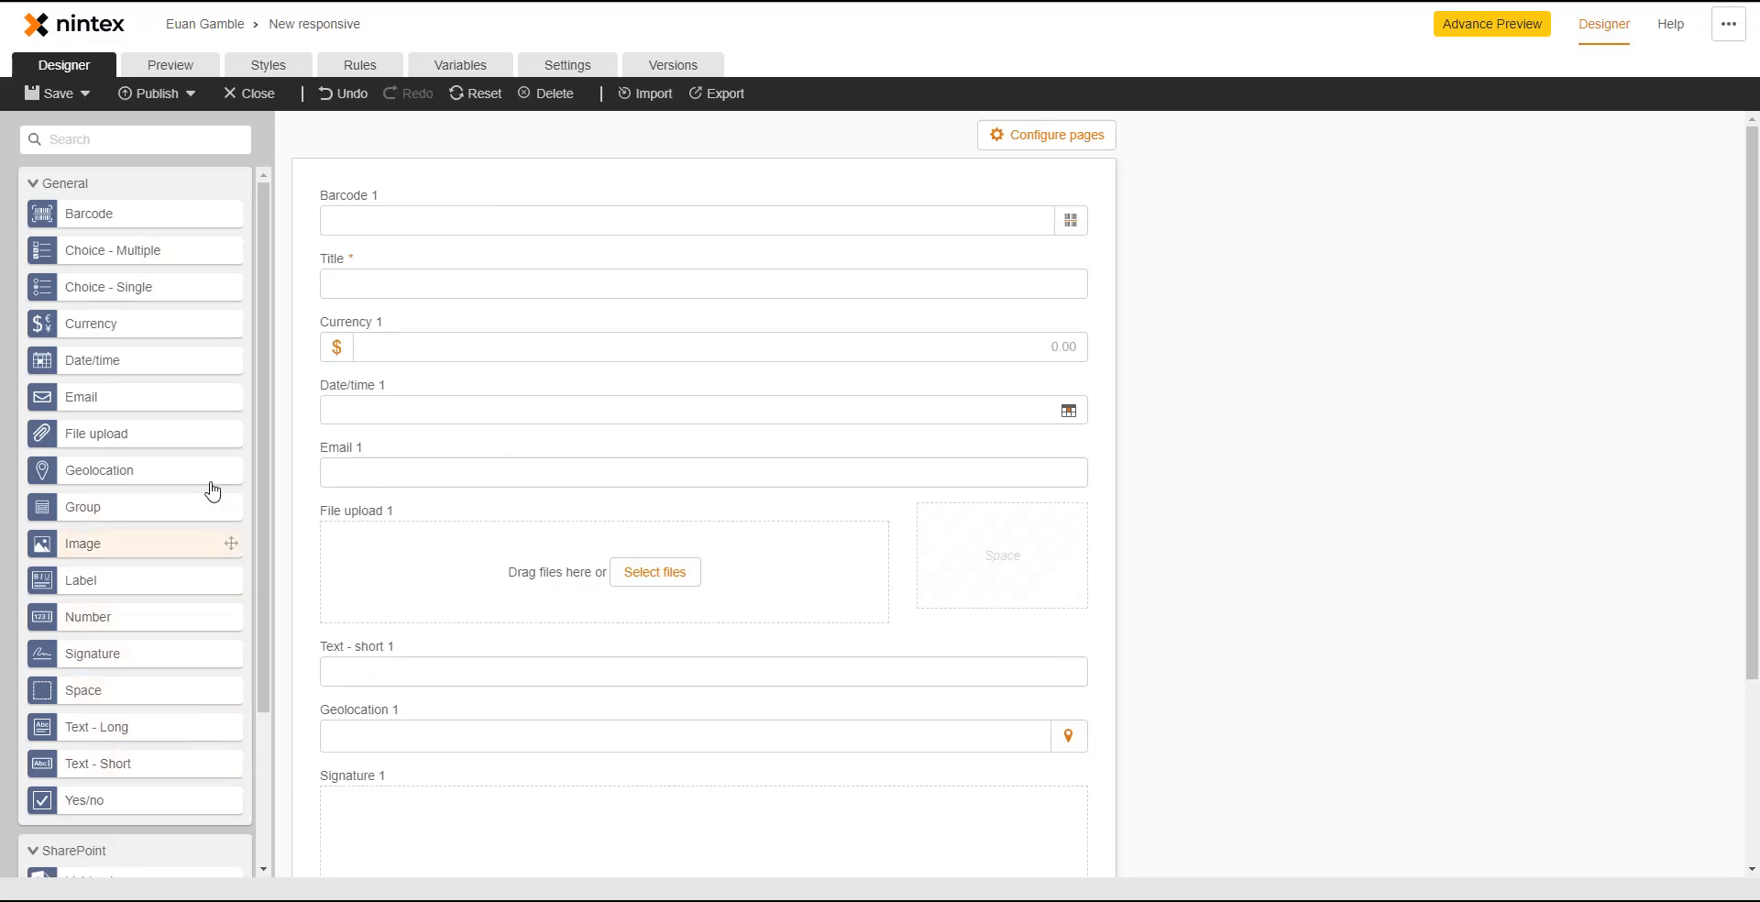
- Preview the form in read-only View mode, then return to Create mode preview
{"action": "left_click", "coordinate": [182, 71]}
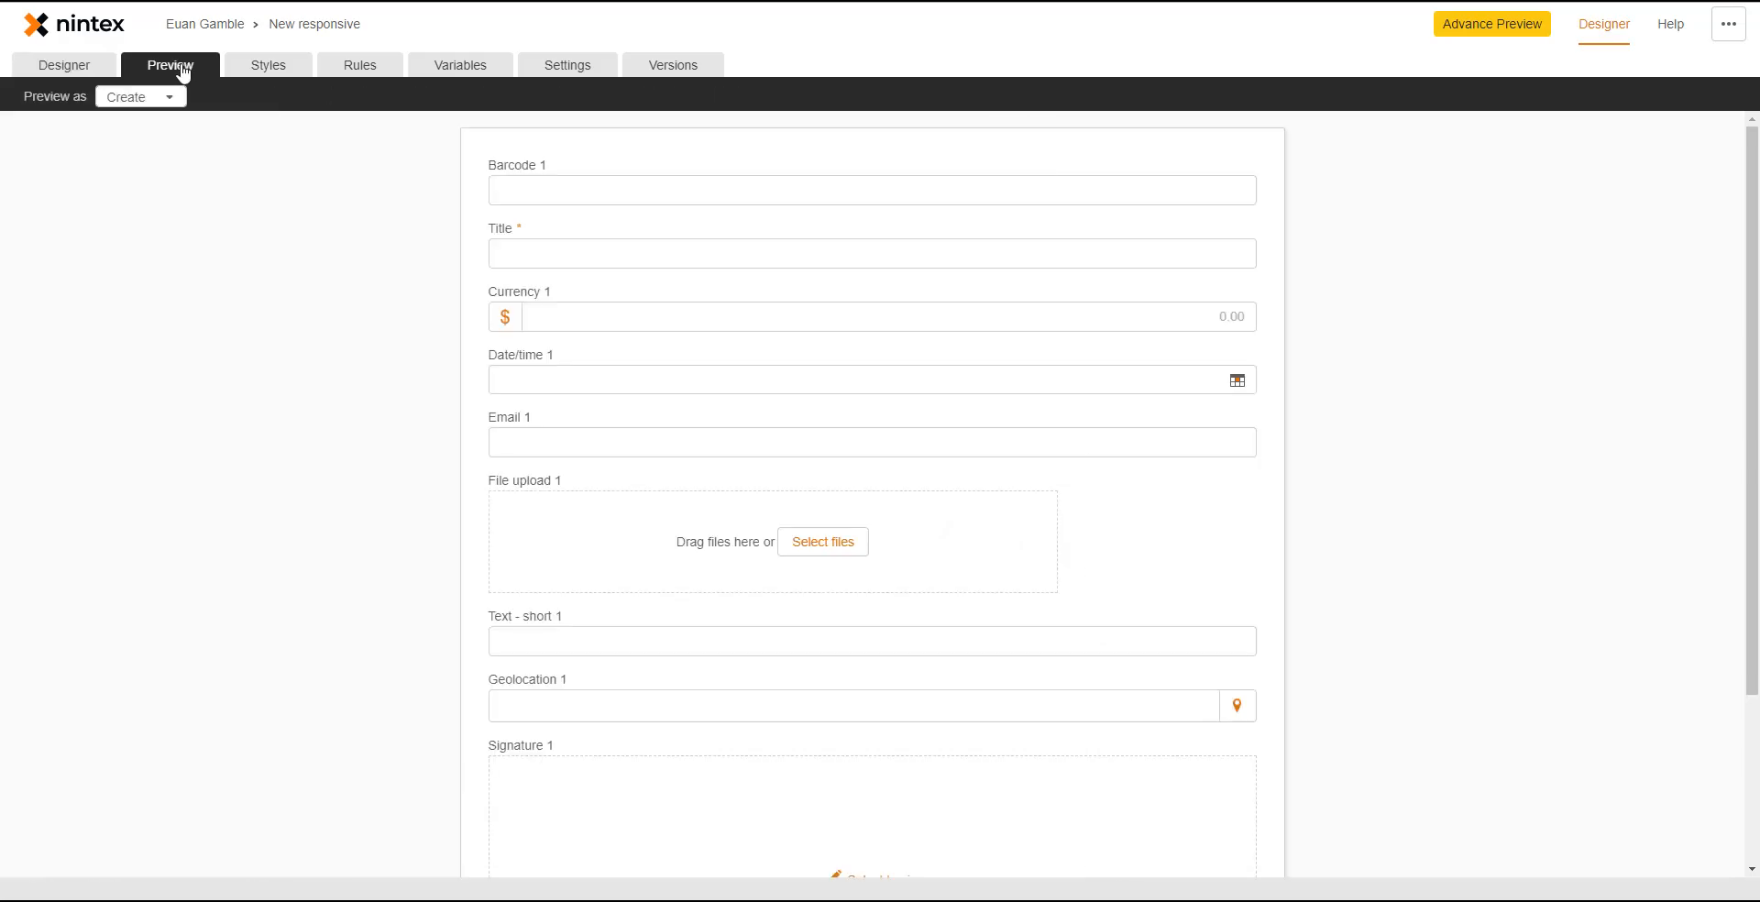
{"action": "left_click", "coordinate": [176, 101]}
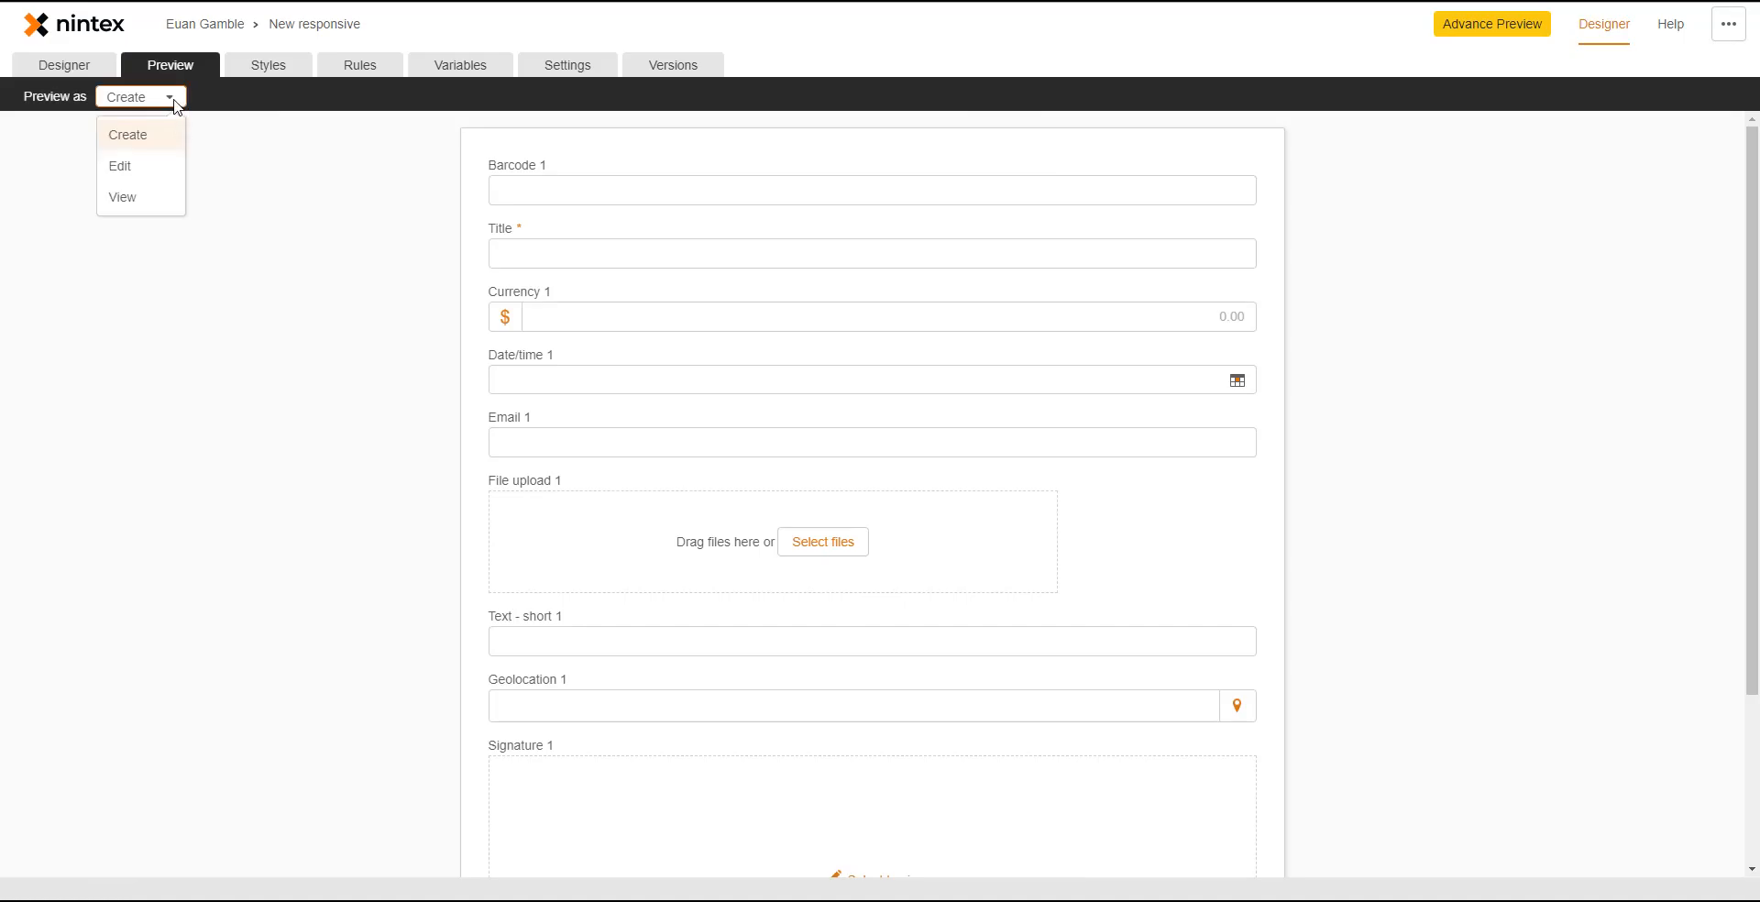
{"action": "left_click", "coordinate": [156, 198]}
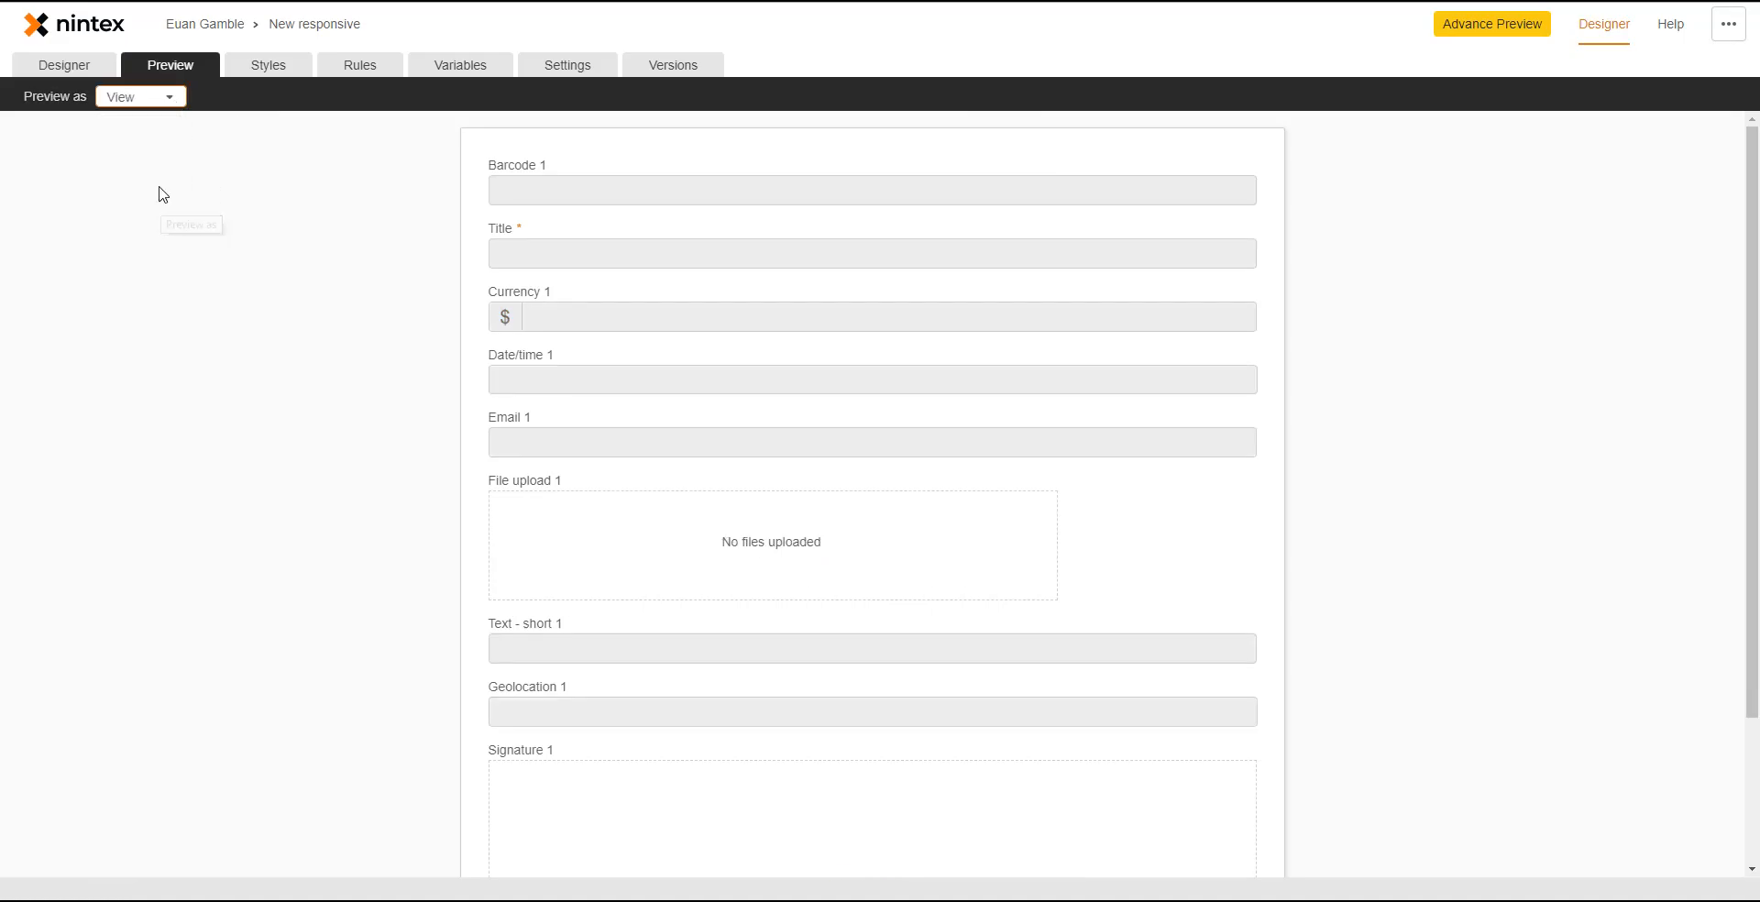
{"action": "left_click", "coordinate": [65, 66]}
{"action": "left_click", "coordinate": [158, 66]}
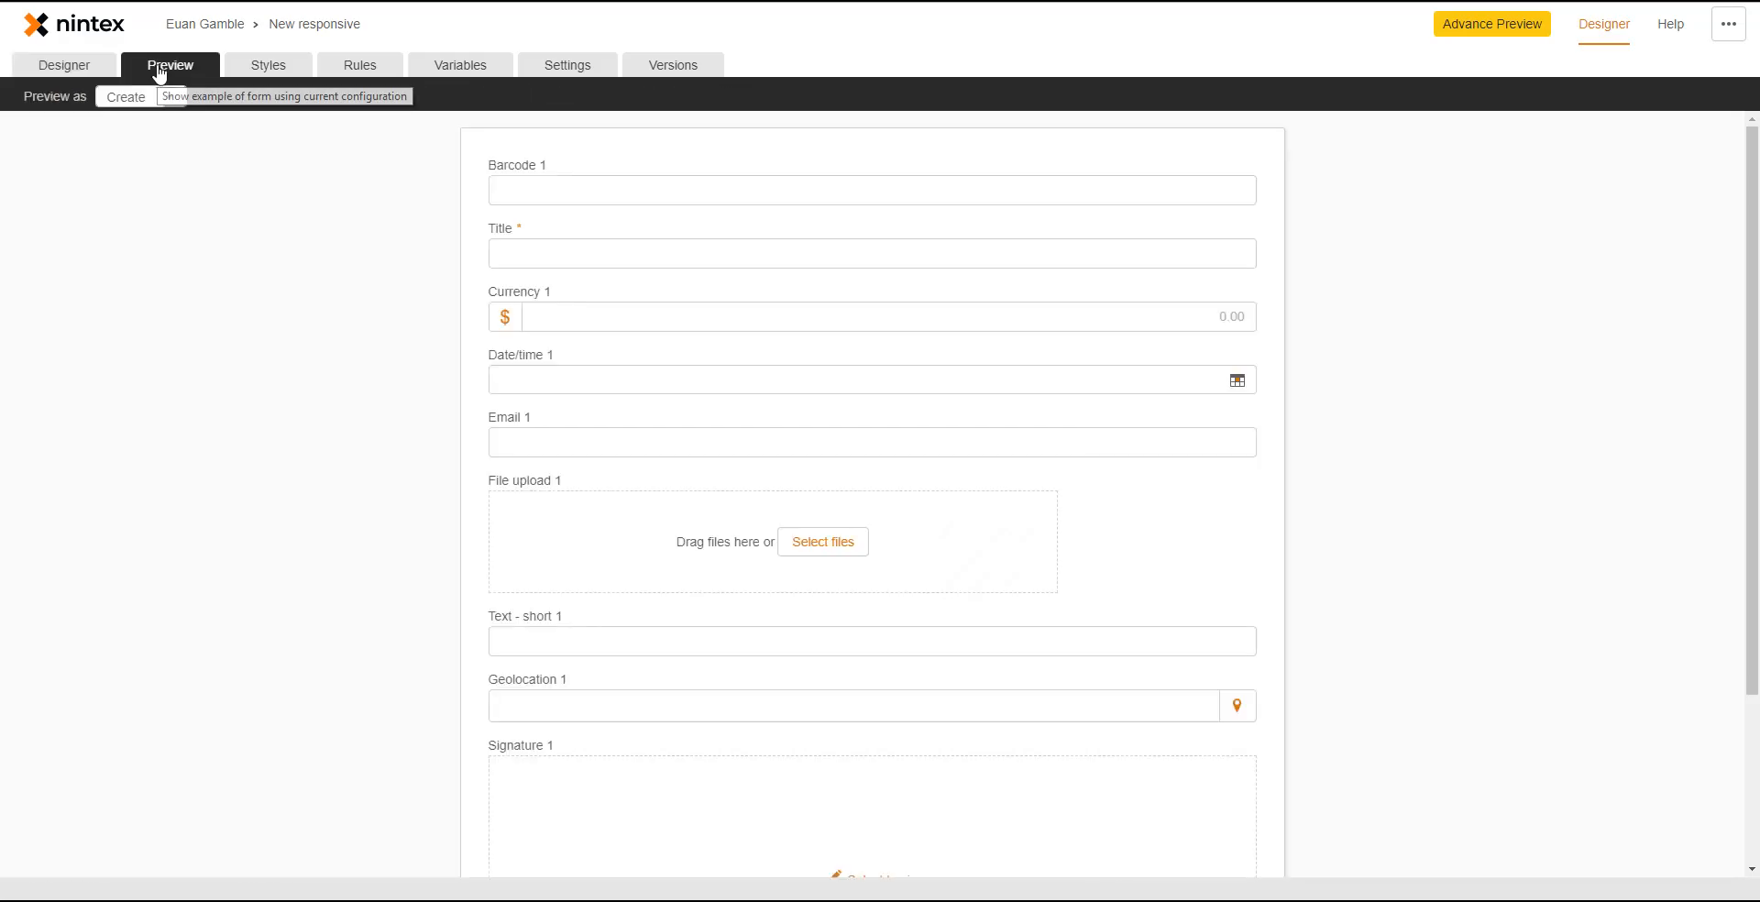
- Set the Styles page background to a dusty rose pinkish grey, then head to Rules
{"action": "left_click", "coordinate": [249, 66]}
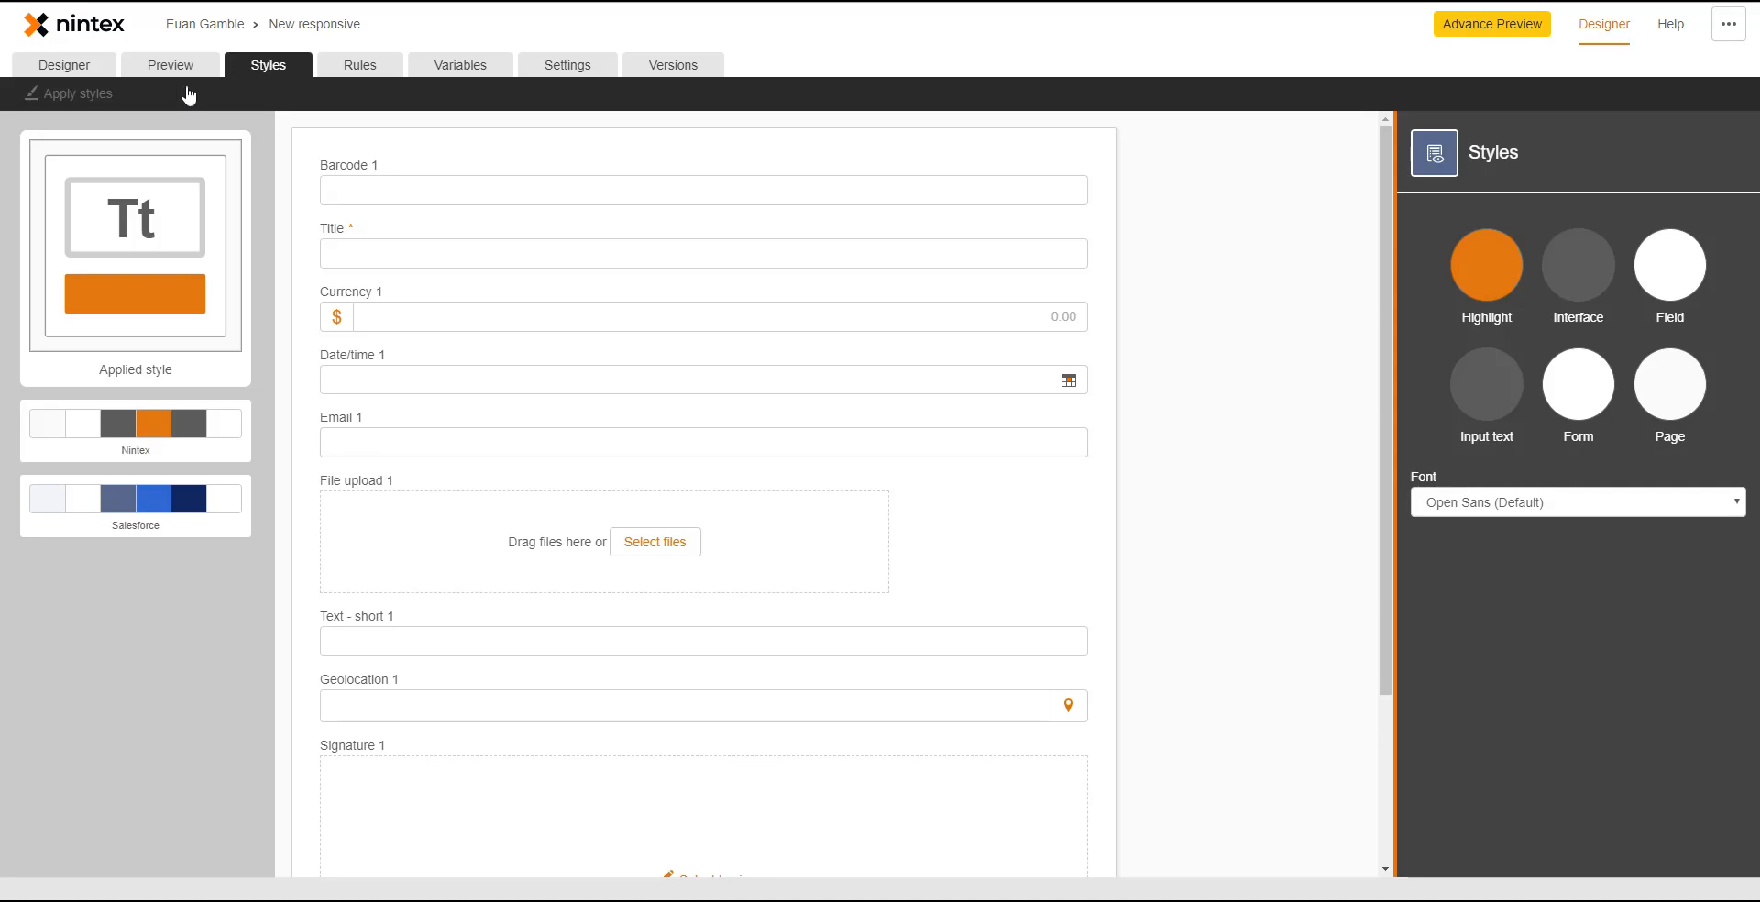
{"action": "left_click", "coordinate": [1654, 403]}
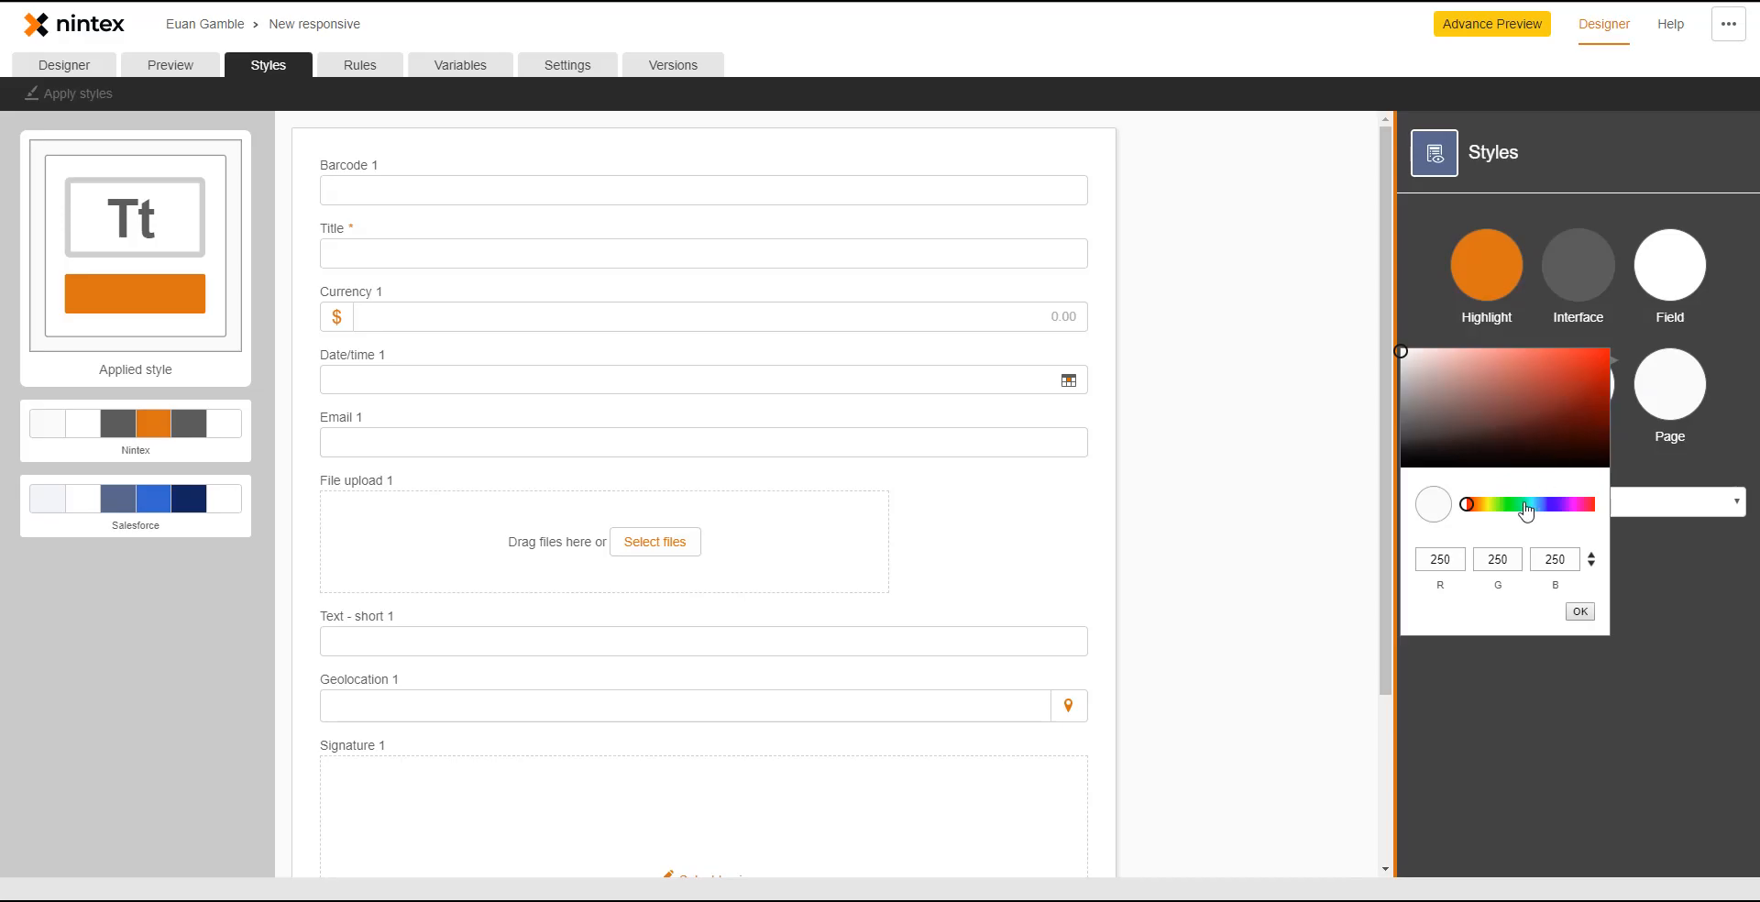
{"action": "left_click", "coordinate": [1592, 564]}
{"action": "left_click", "coordinate": [1592, 564]}
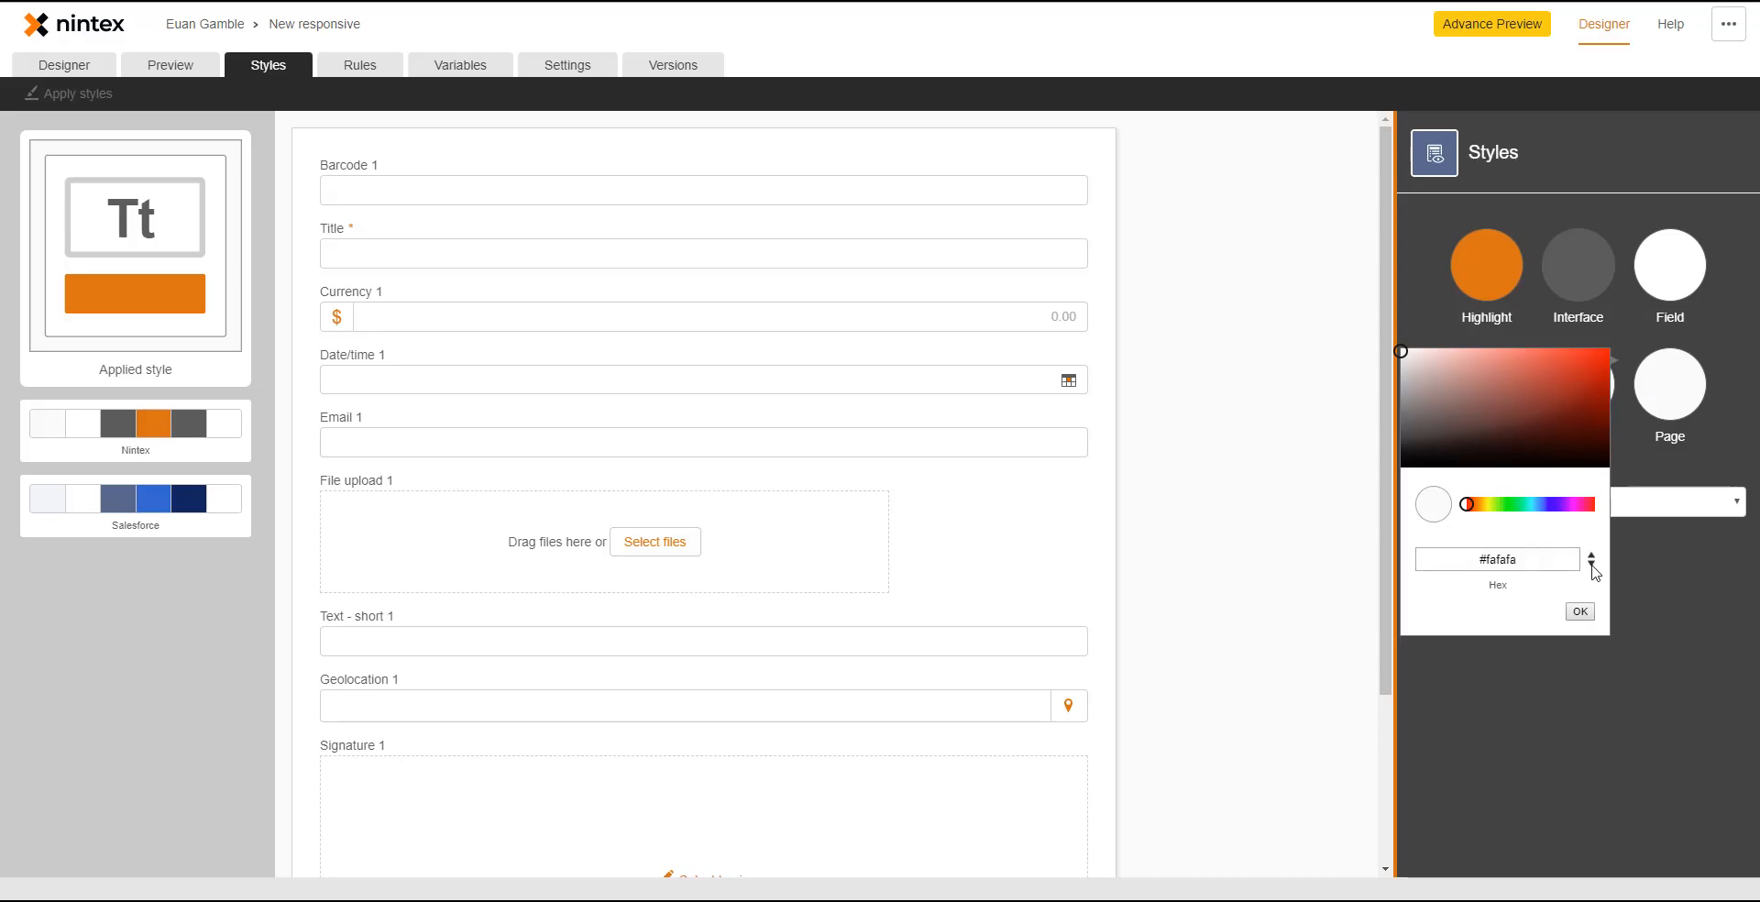
{"action": "left_click", "coordinate": [1592, 564]}
{"action": "left_click", "coordinate": [1593, 563]}
{"action": "left_click", "coordinate": [1508, 419]}
{"action": "mouse_move", "coordinate": [1521, 376]}
{"action": "left_mouse_down"}
{"action": "mouse_move", "coordinate": [1493, 397]}
{"action": "mouse_move", "coordinate": [1419, 393]}
{"action": "mouse_move", "coordinate": [1434, 382]}
{"action": "left_mouse_up"}
{"action": "left_click", "coordinate": [1580, 611]}
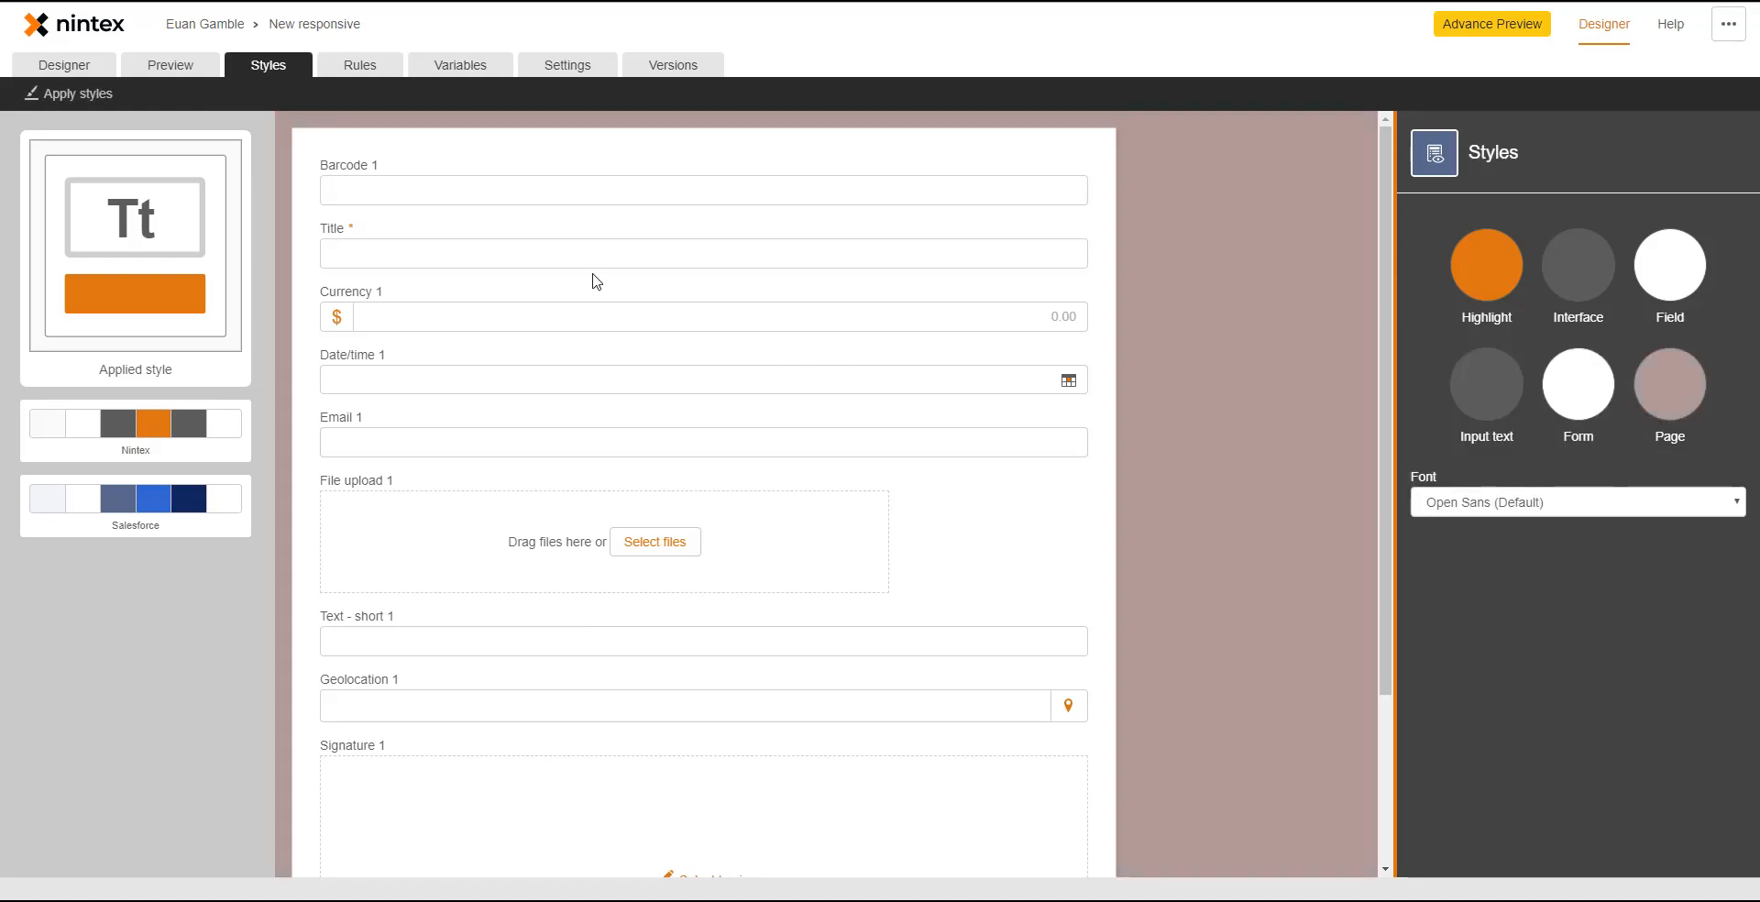
{"action": "left_click", "coordinate": [354, 70]}
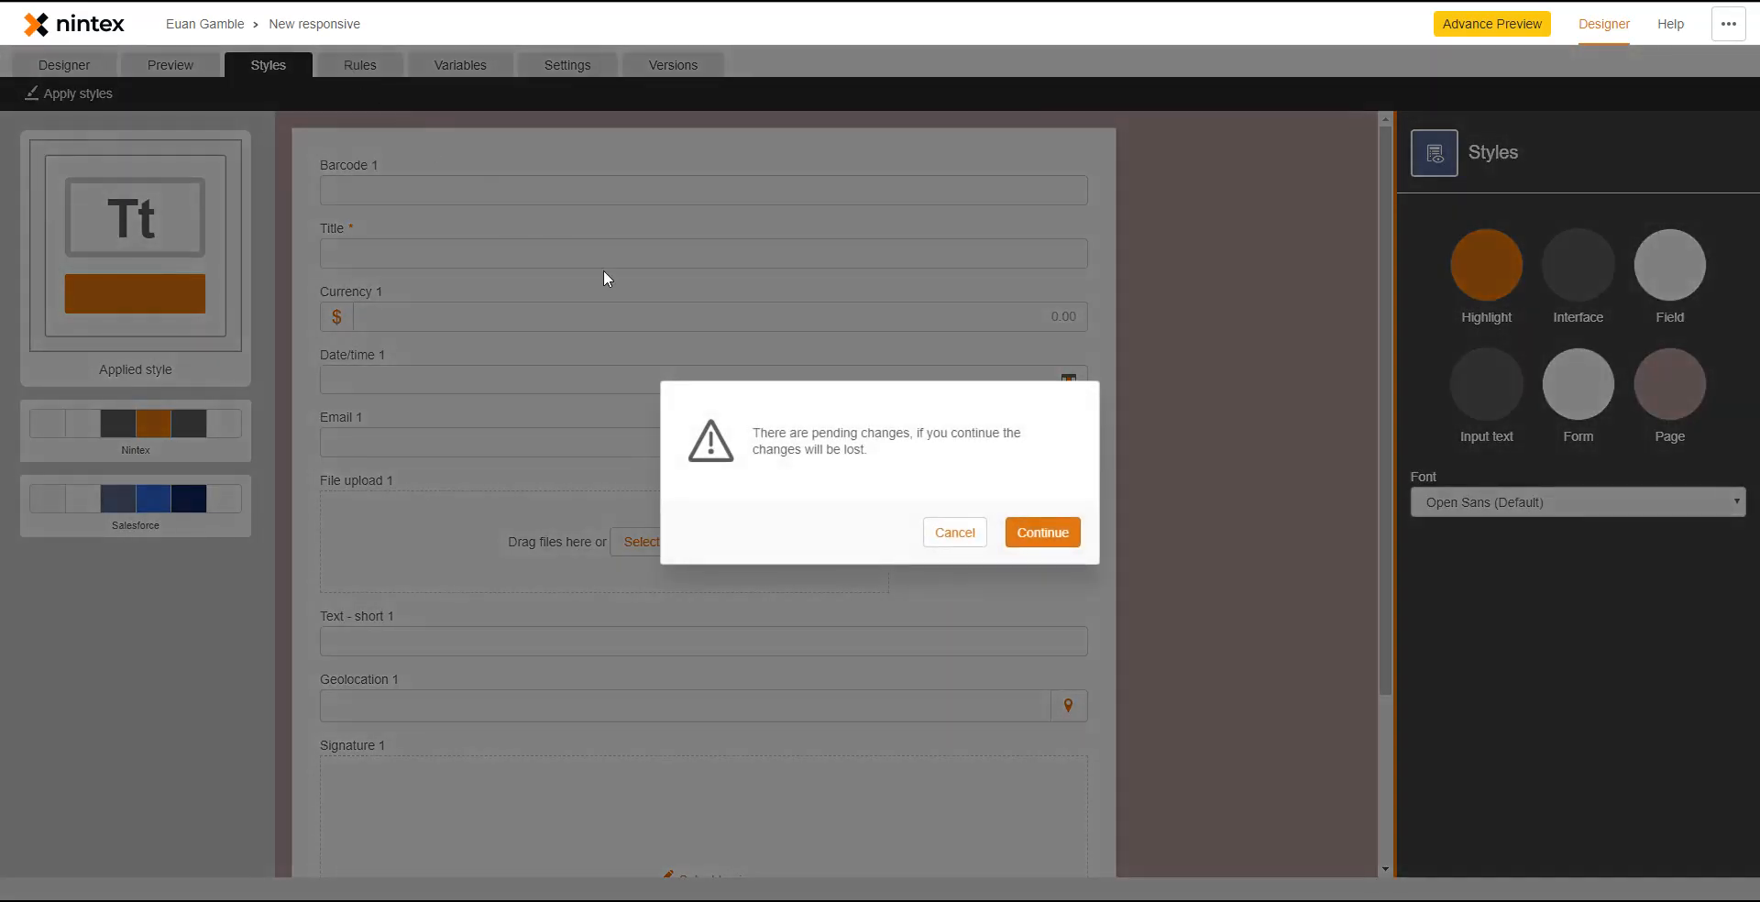
- Discard the pending style change and add a new On form input rule
{"action": "left_click", "coordinate": [1027, 541]}
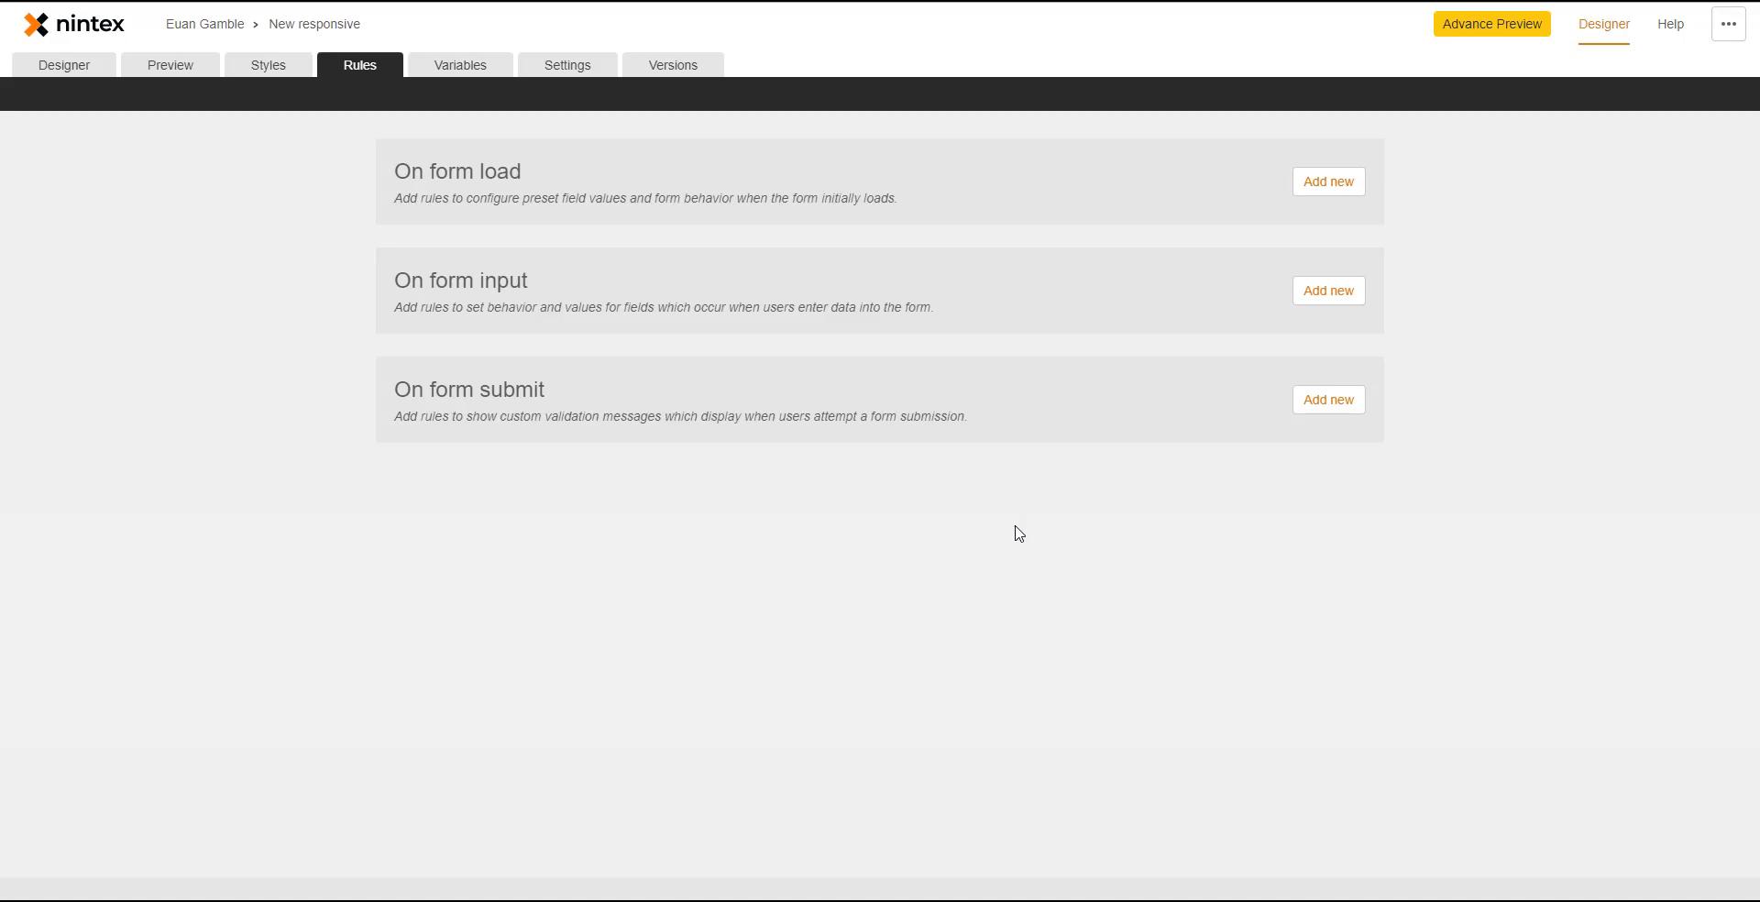
{"action": "left_click", "coordinate": [1337, 303]}
- Name the rule 'New rule' with the condition Signature 1 Is signed
{"action": "left_click", "coordinate": [742, 368]}
{"action": "type", "text": "New rule"}
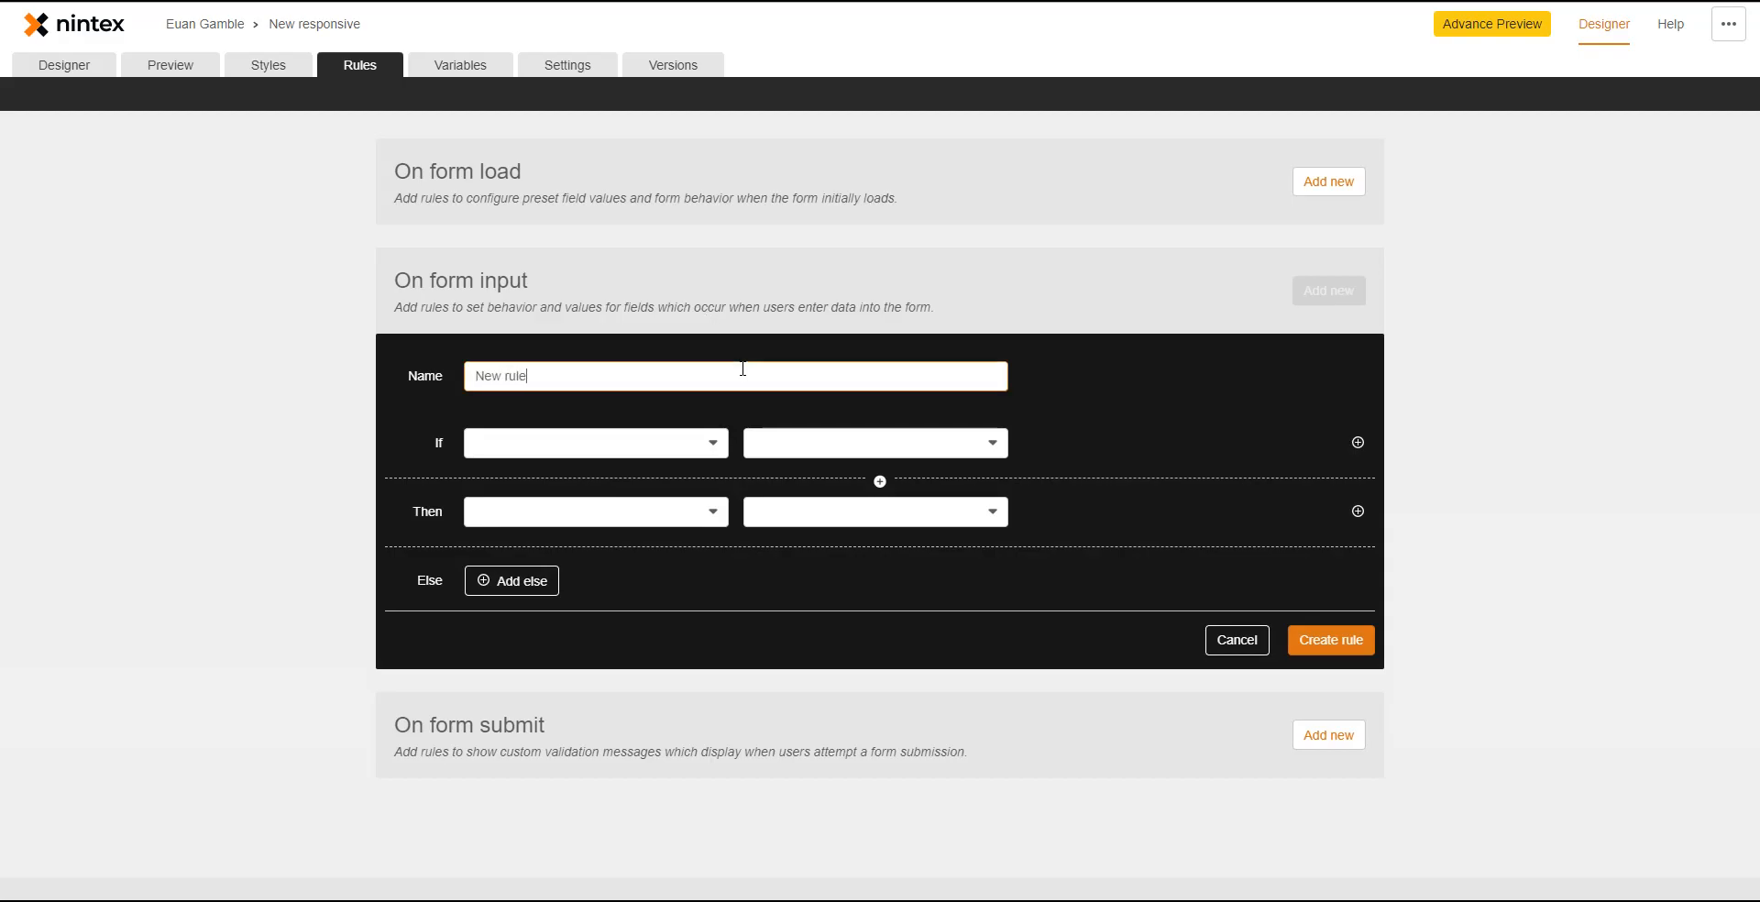
{"action": "left_click", "coordinate": [657, 447]}
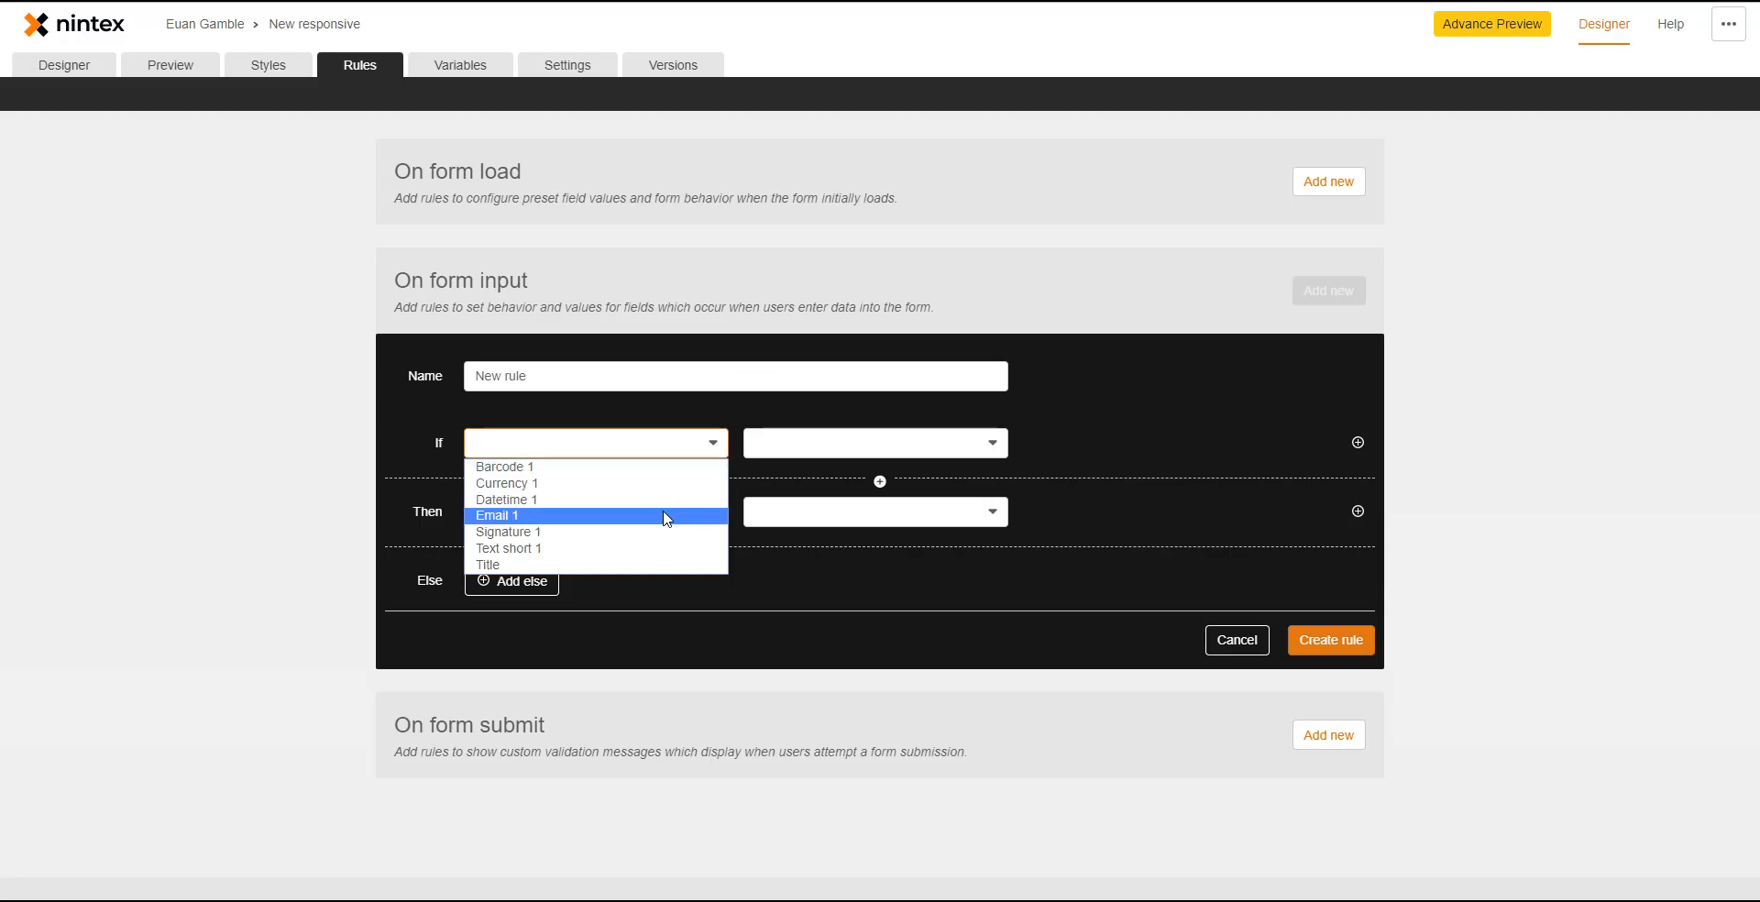
{"action": "left_click", "coordinate": [668, 534]}
{"action": "left_click", "coordinate": [774, 448]}
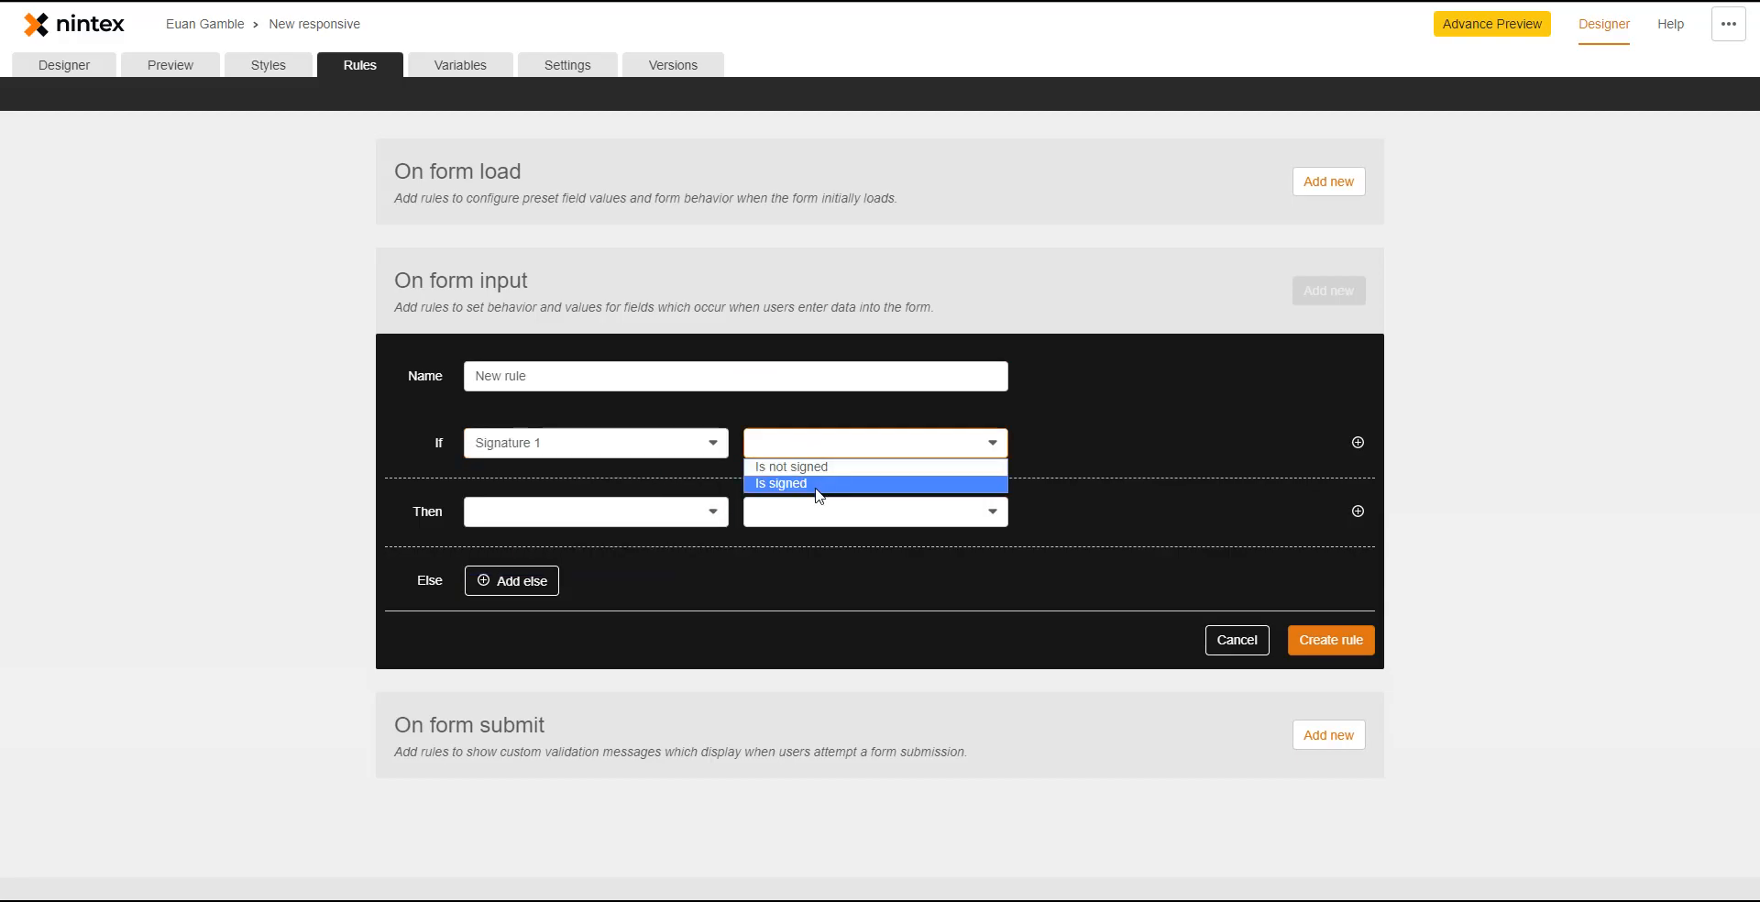
{"action": "left_click", "coordinate": [819, 486]}
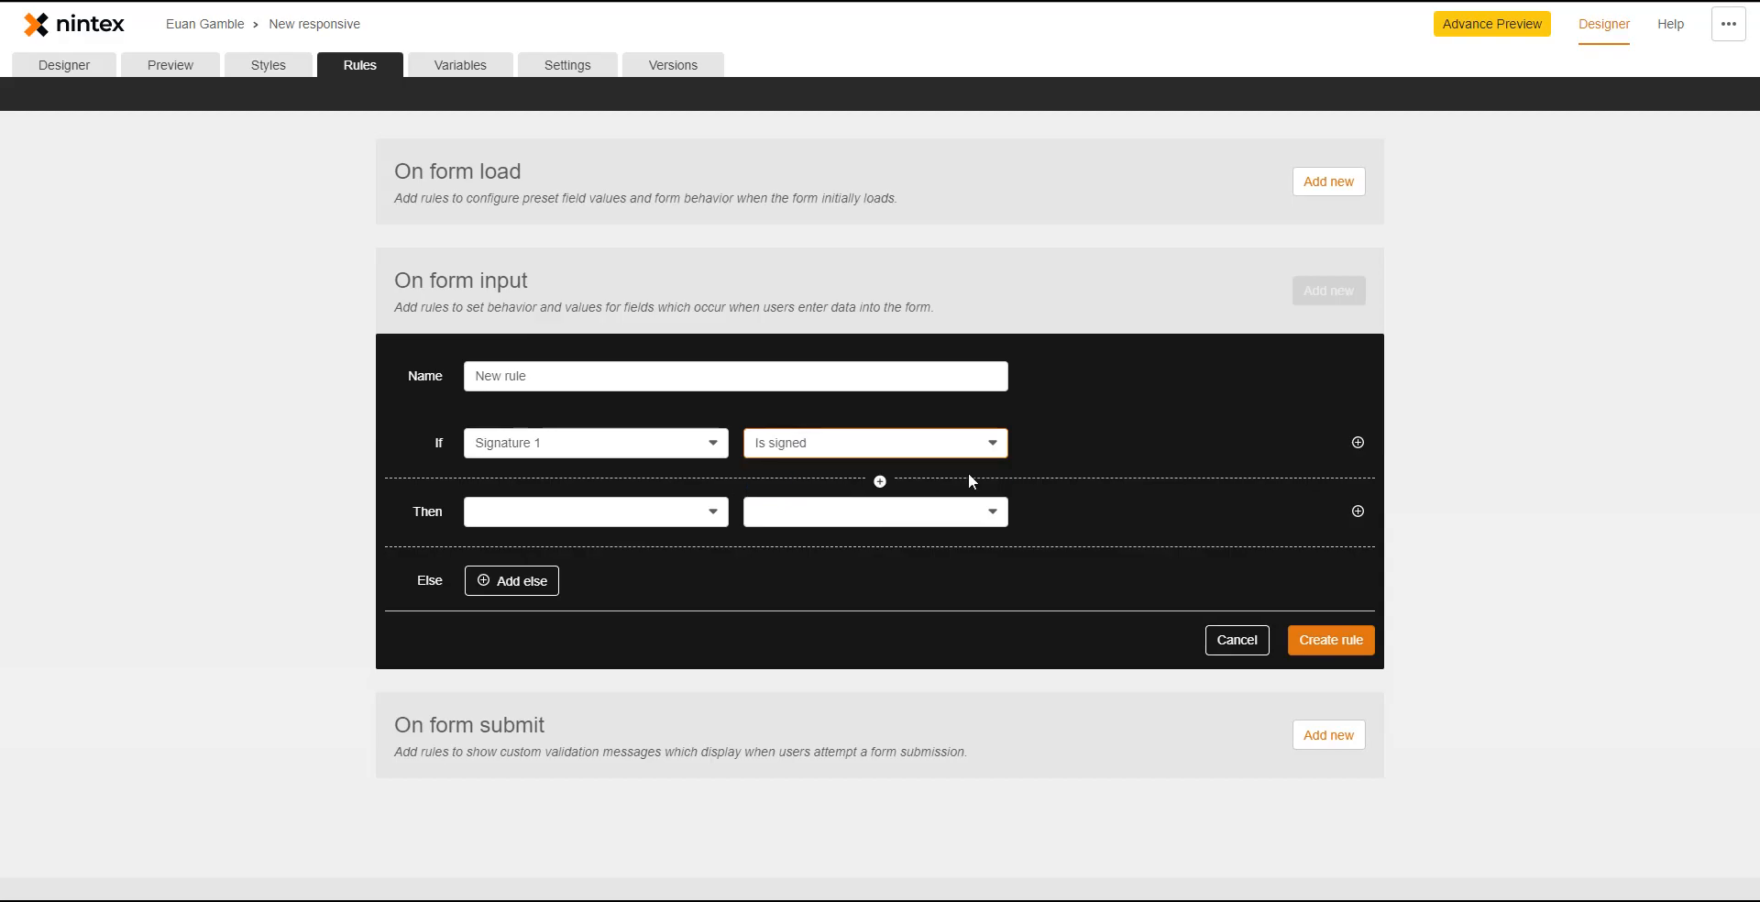
- Add a second condition: Email 1 Contains 'nintex'
{"action": "left_click", "coordinate": [1358, 442]}
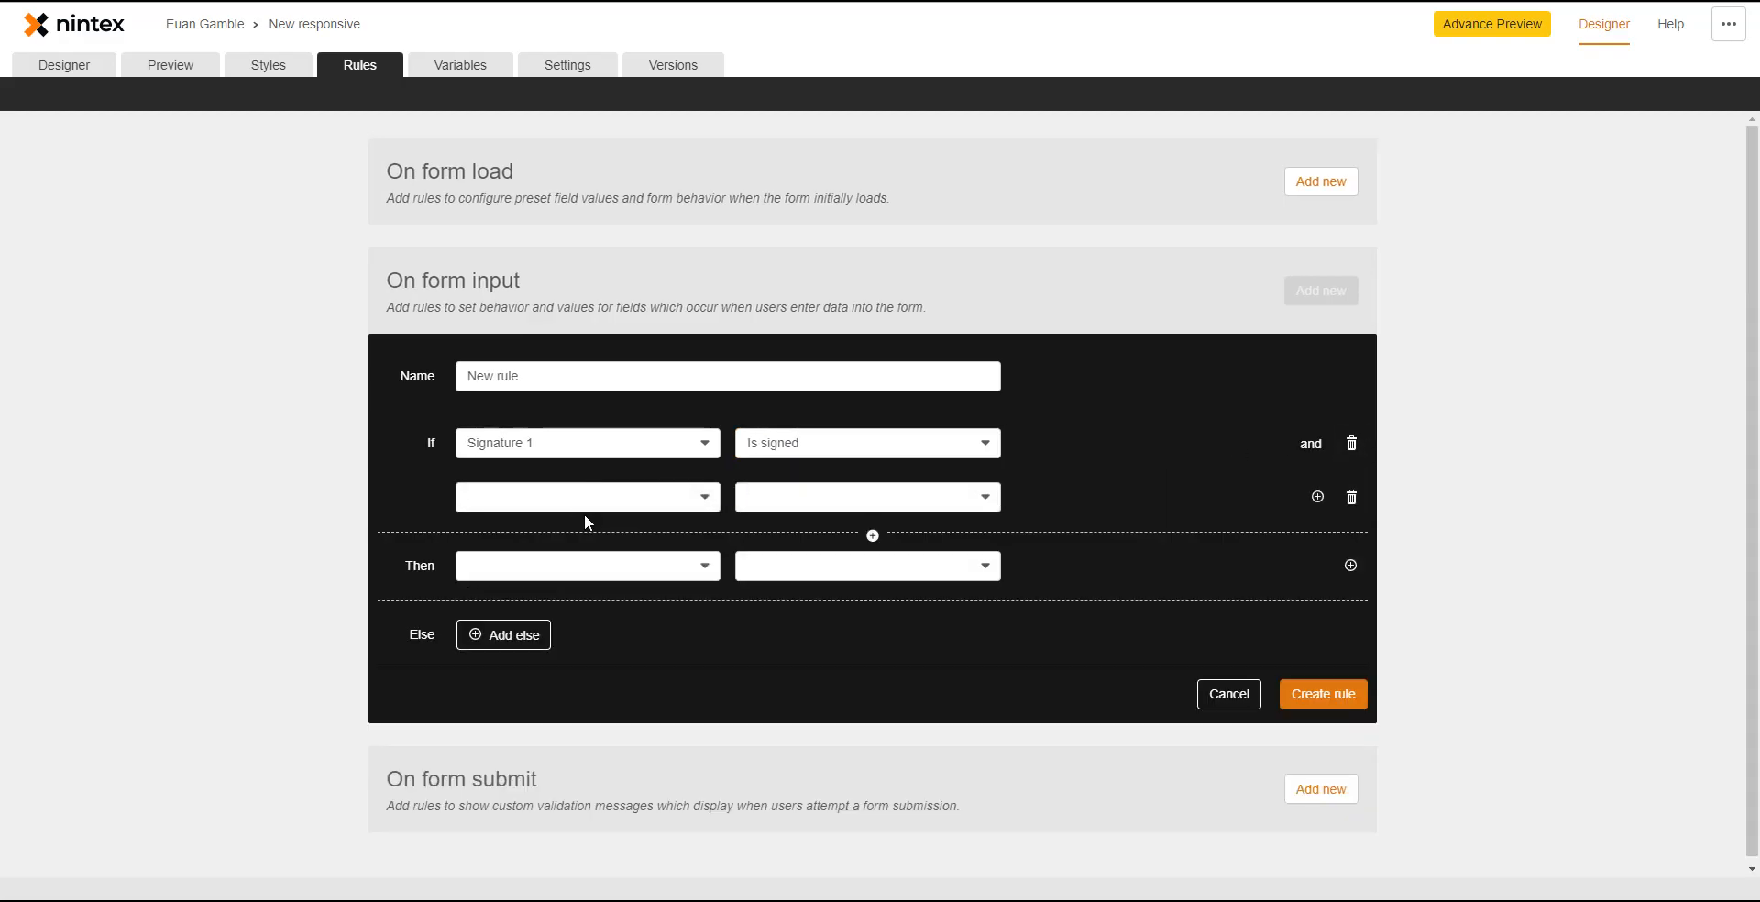
{"action": "left_click", "coordinate": [586, 502]}
{"action": "left_click", "coordinate": [629, 568]}
{"action": "left_click", "coordinate": [775, 500]}
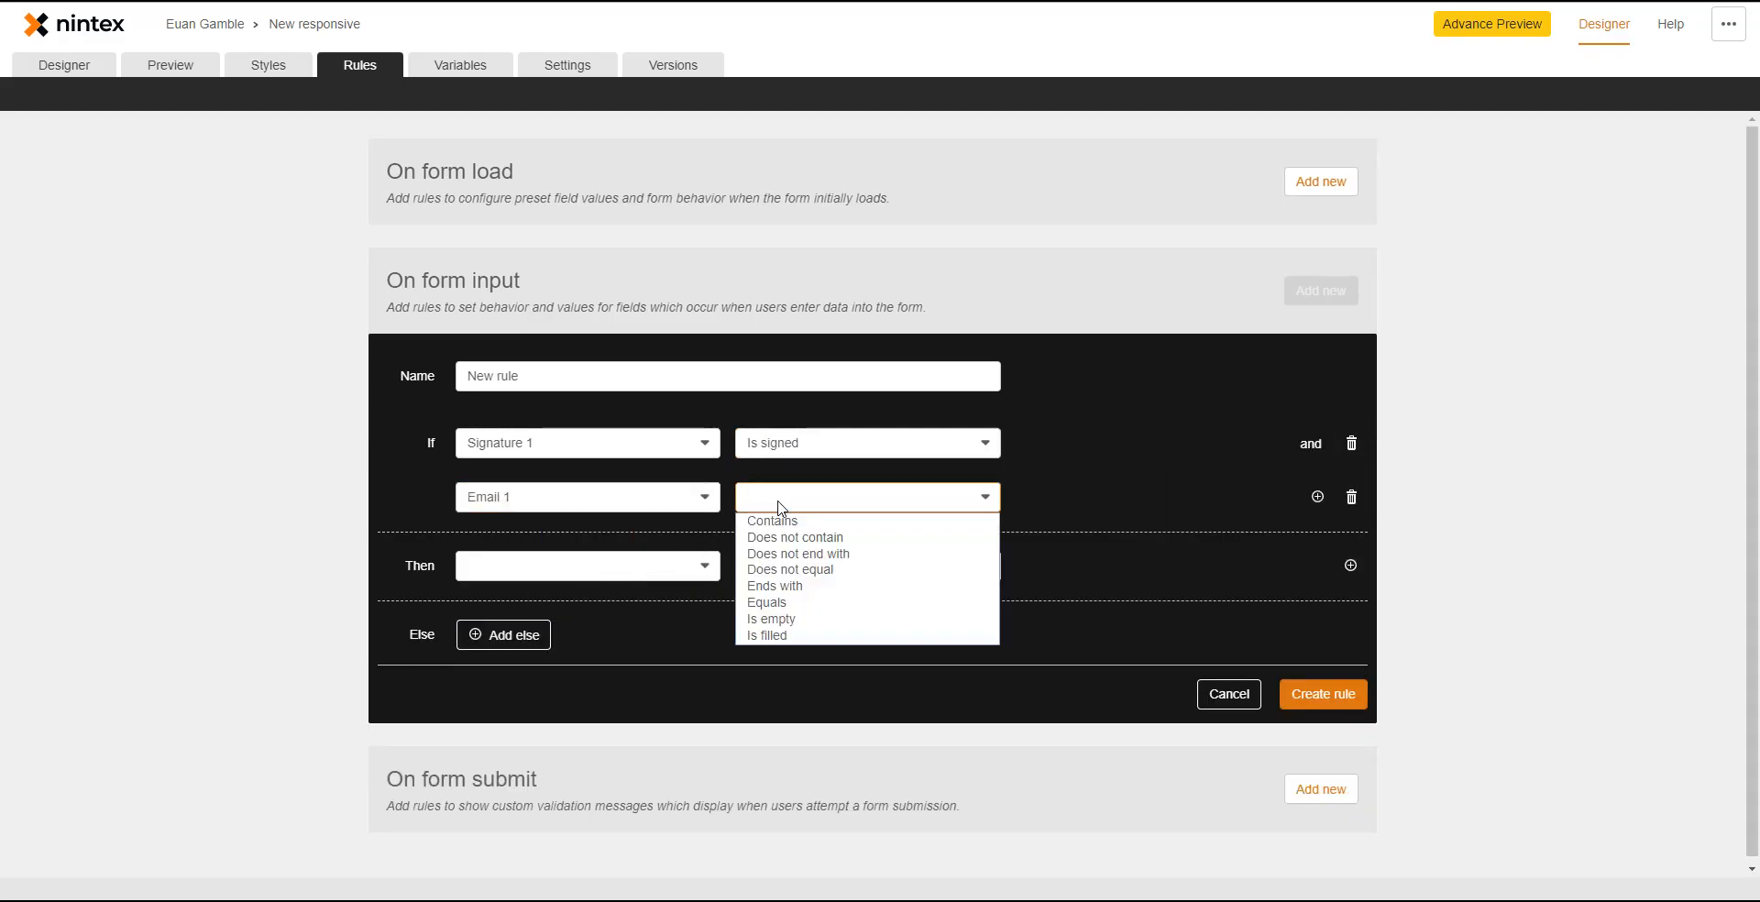
{"action": "left_click", "coordinate": [775, 521]}
{"action": "left_click", "coordinate": [1080, 496]}
{"action": "type", "text": "nintex"}
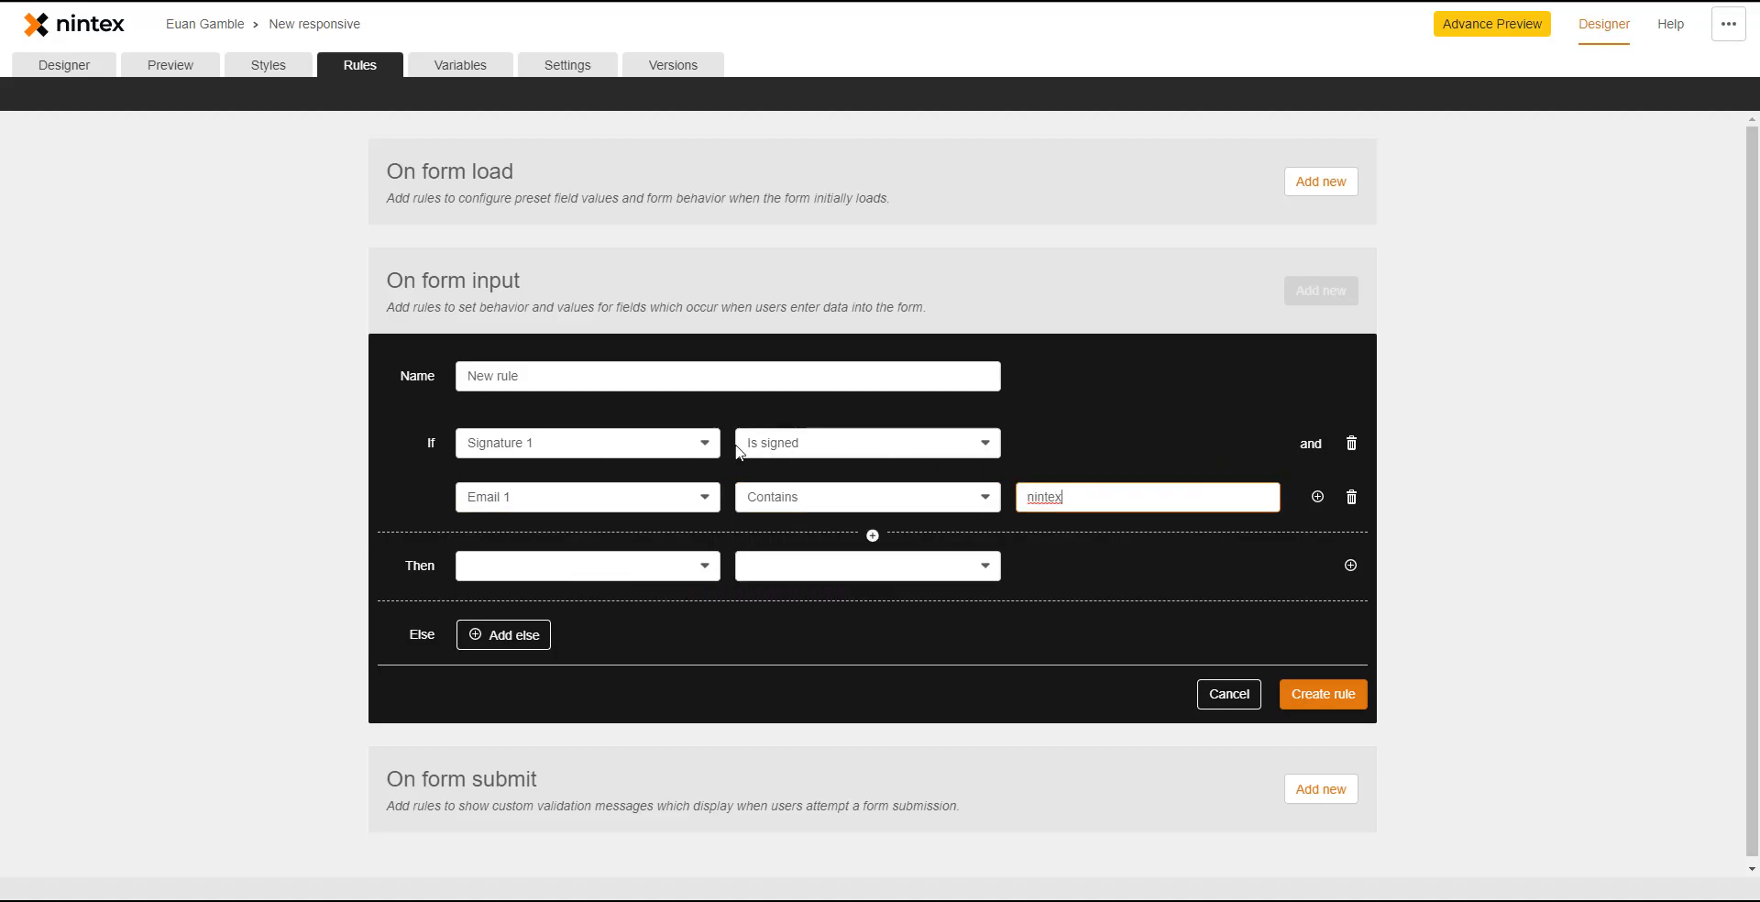
- Review both conditions, then add an extra OR condition and delete it
{"action": "left_click", "coordinate": [822, 449]}
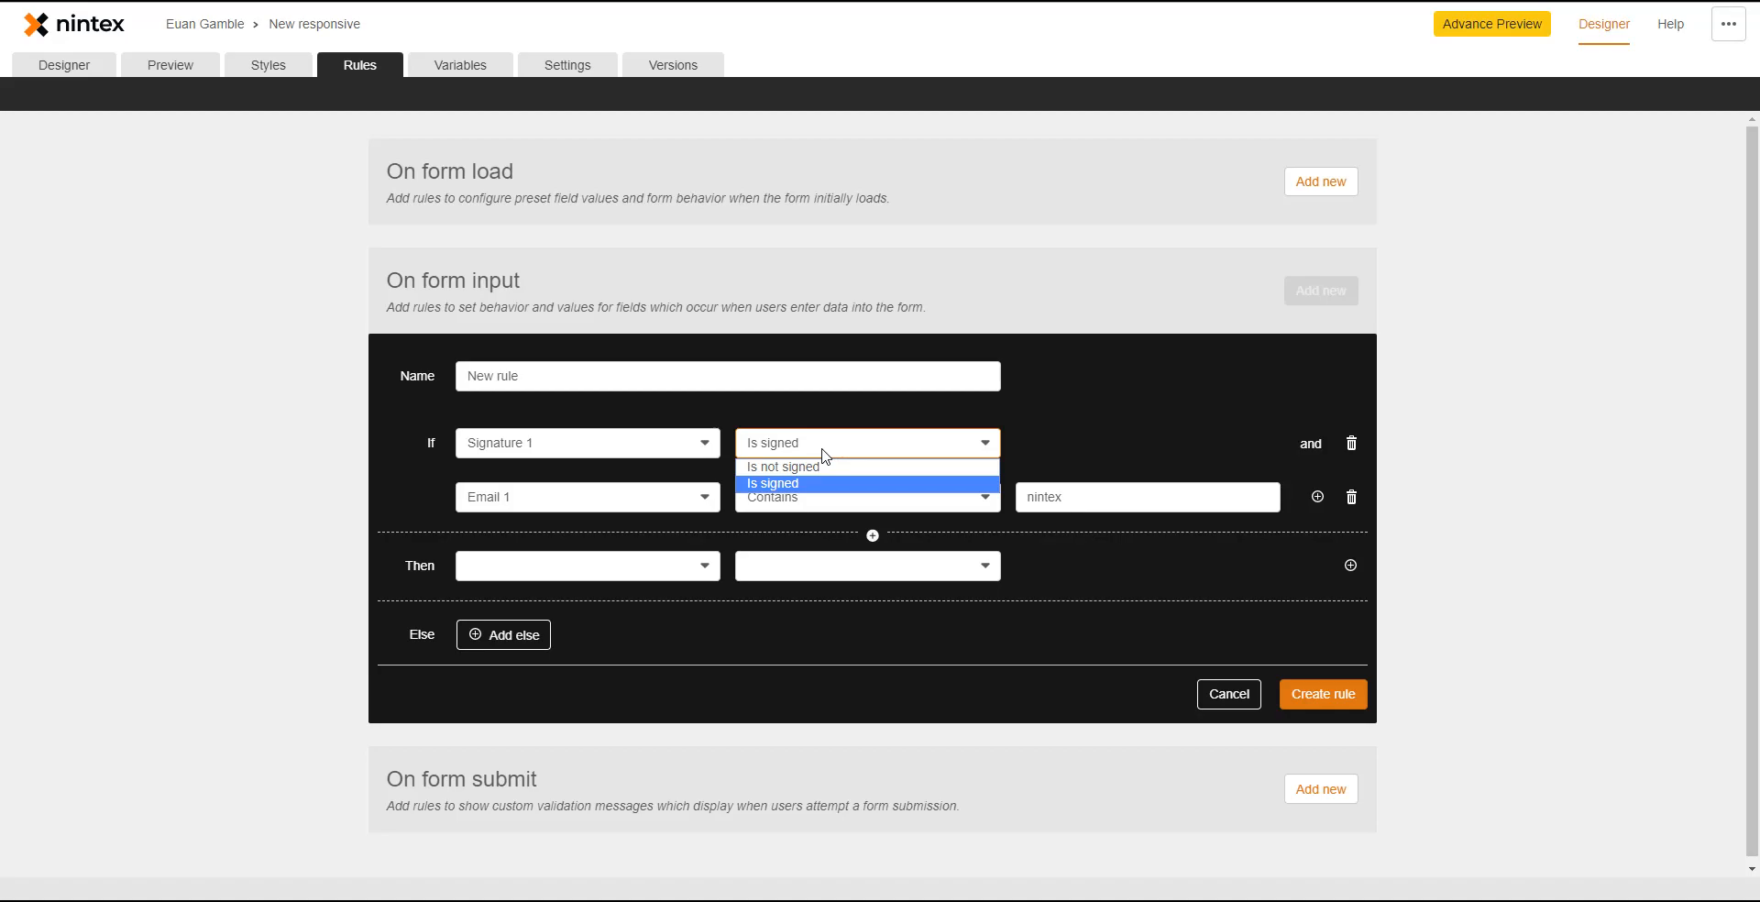
{"action": "left_click", "coordinate": [667, 493]}
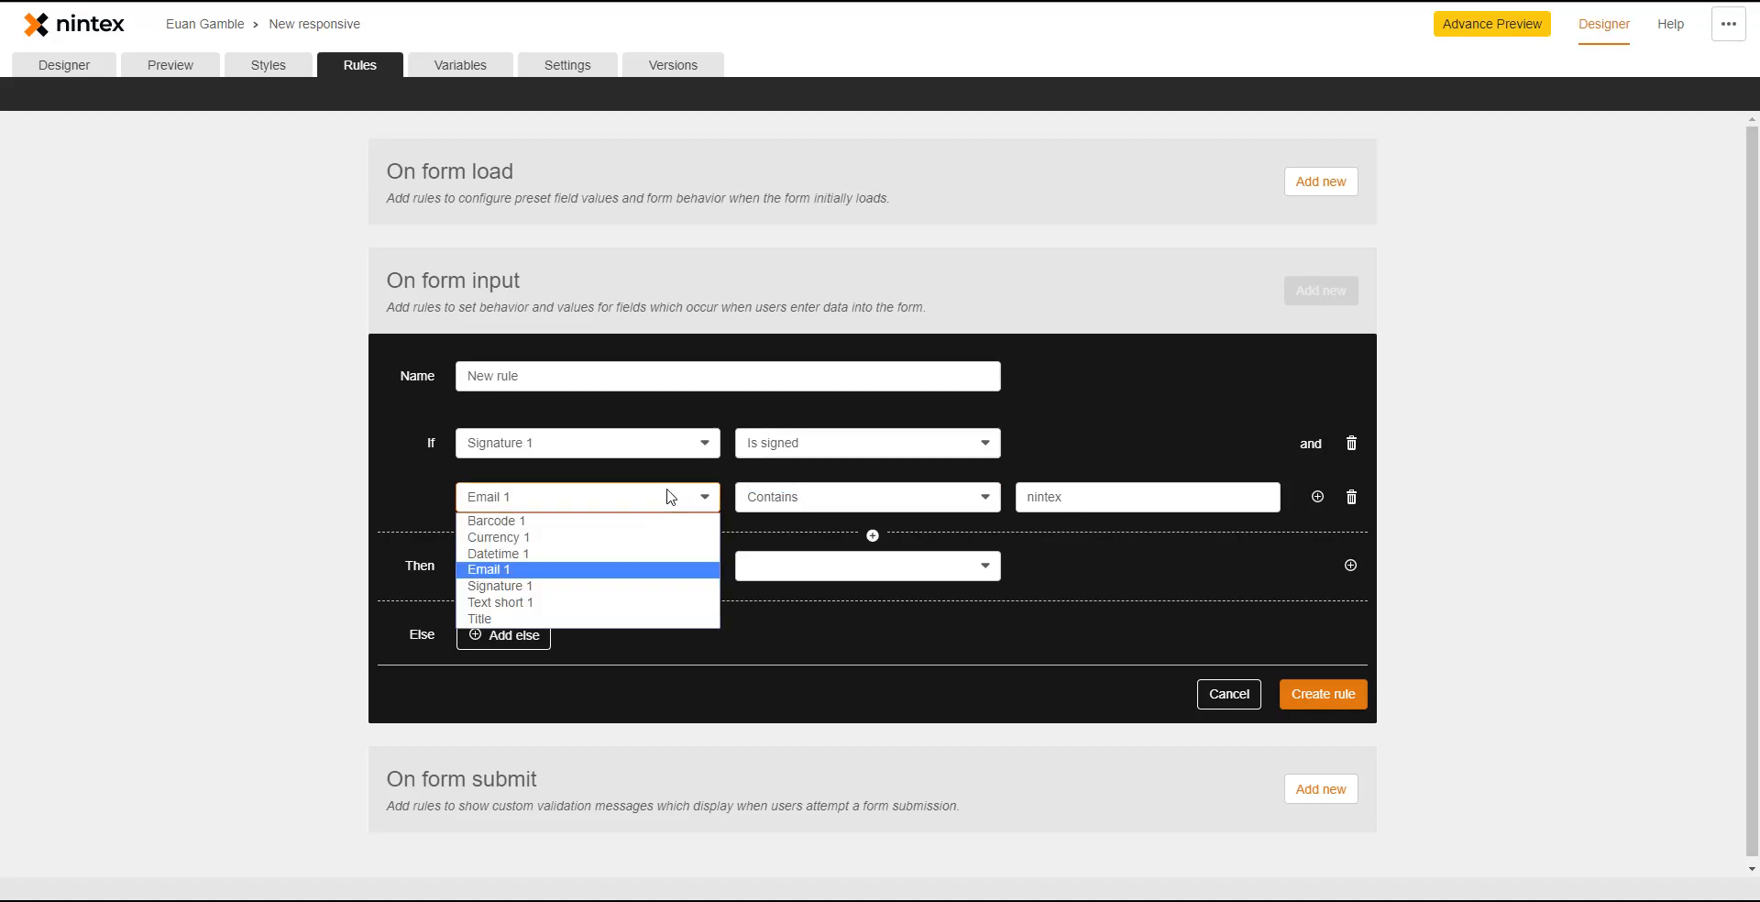
{"action": "left_click", "coordinate": [832, 505]}
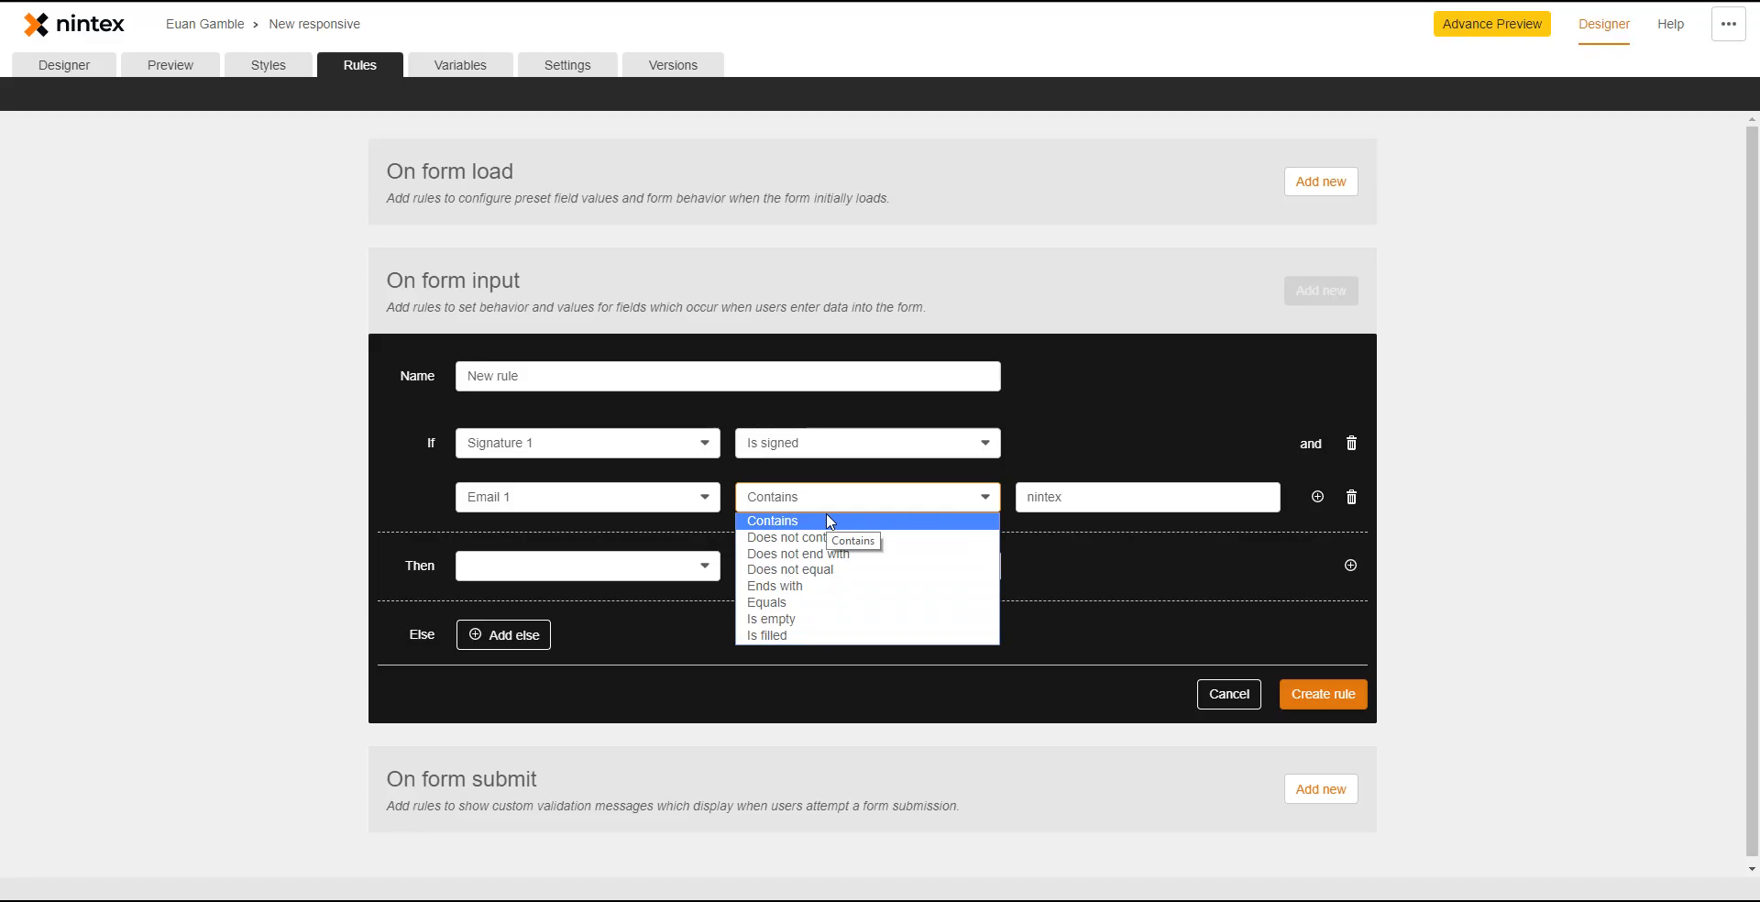
{"action": "left_click", "coordinate": [1104, 417]}
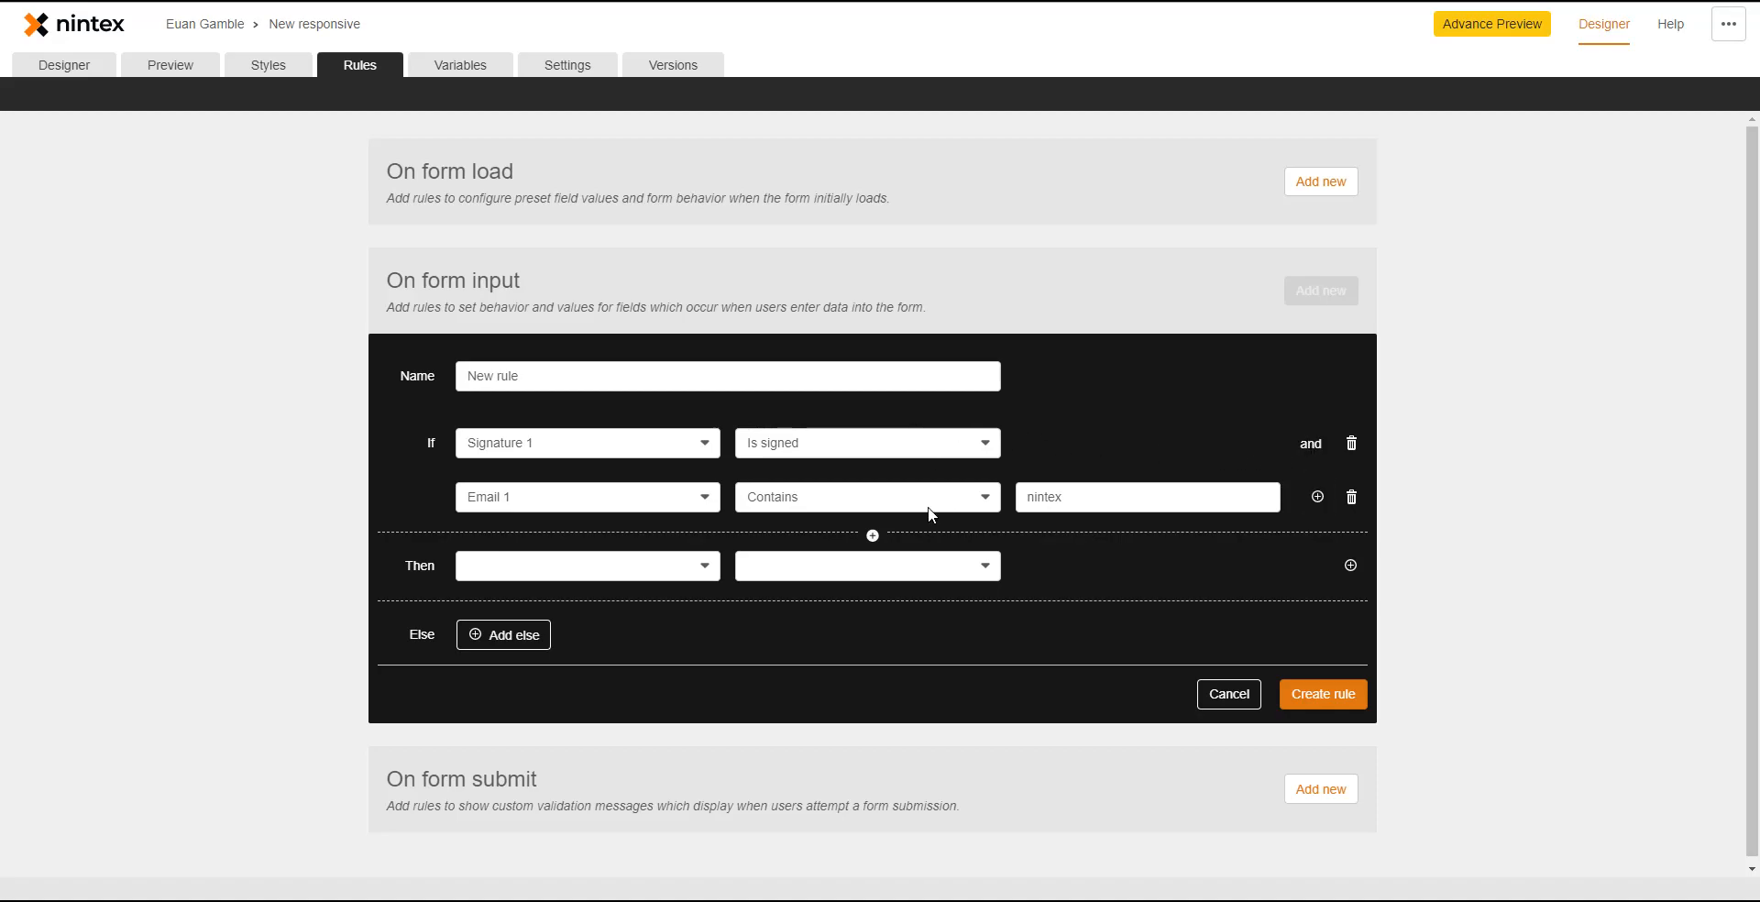
{"action": "left_click", "coordinate": [873, 536]}
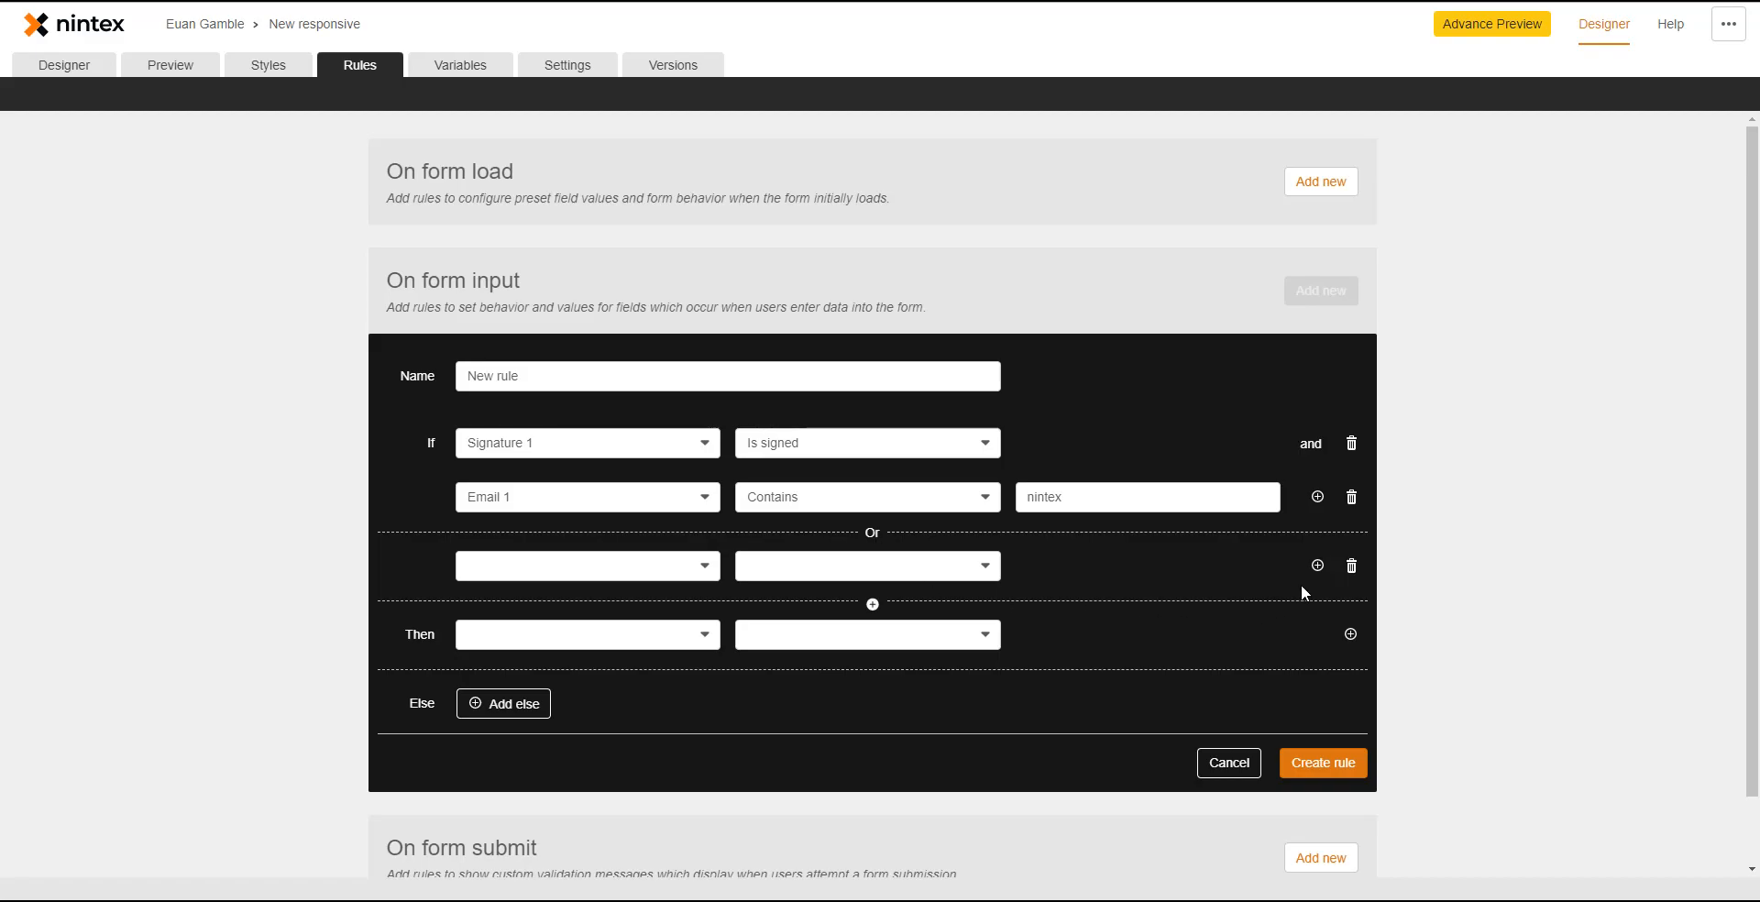
{"action": "left_click", "coordinate": [1352, 566]}
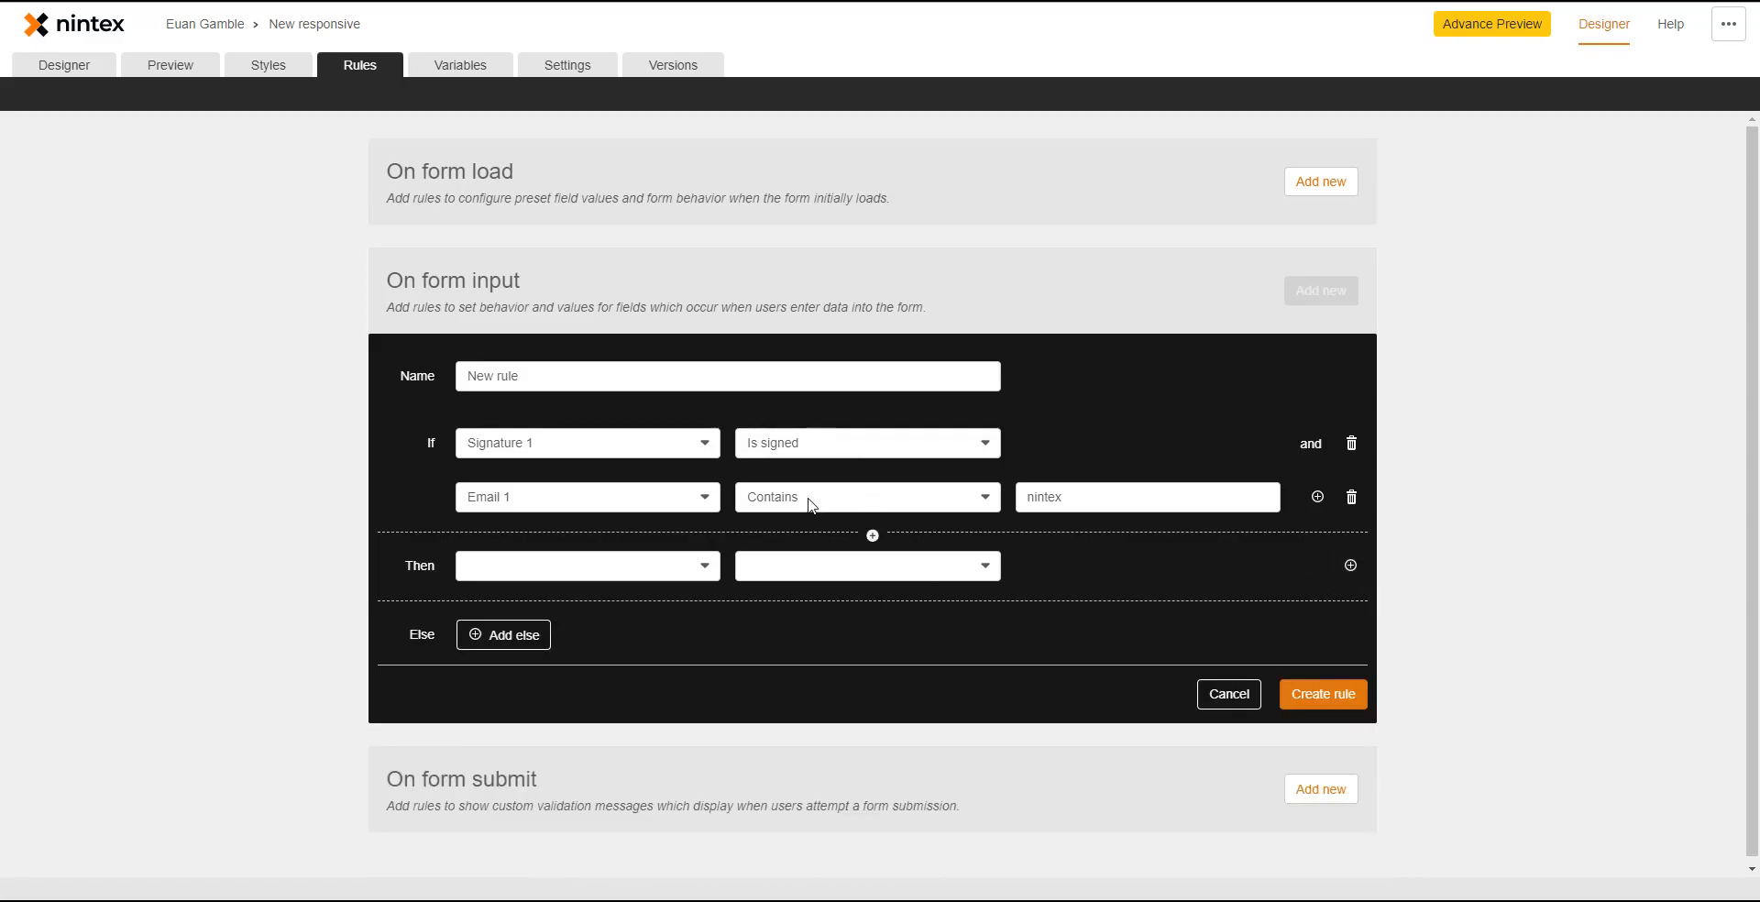
- Add Then actions making File upload 1 and Datetime 1 Read-only set to Yes
{"action": "left_click", "coordinate": [660, 564]}
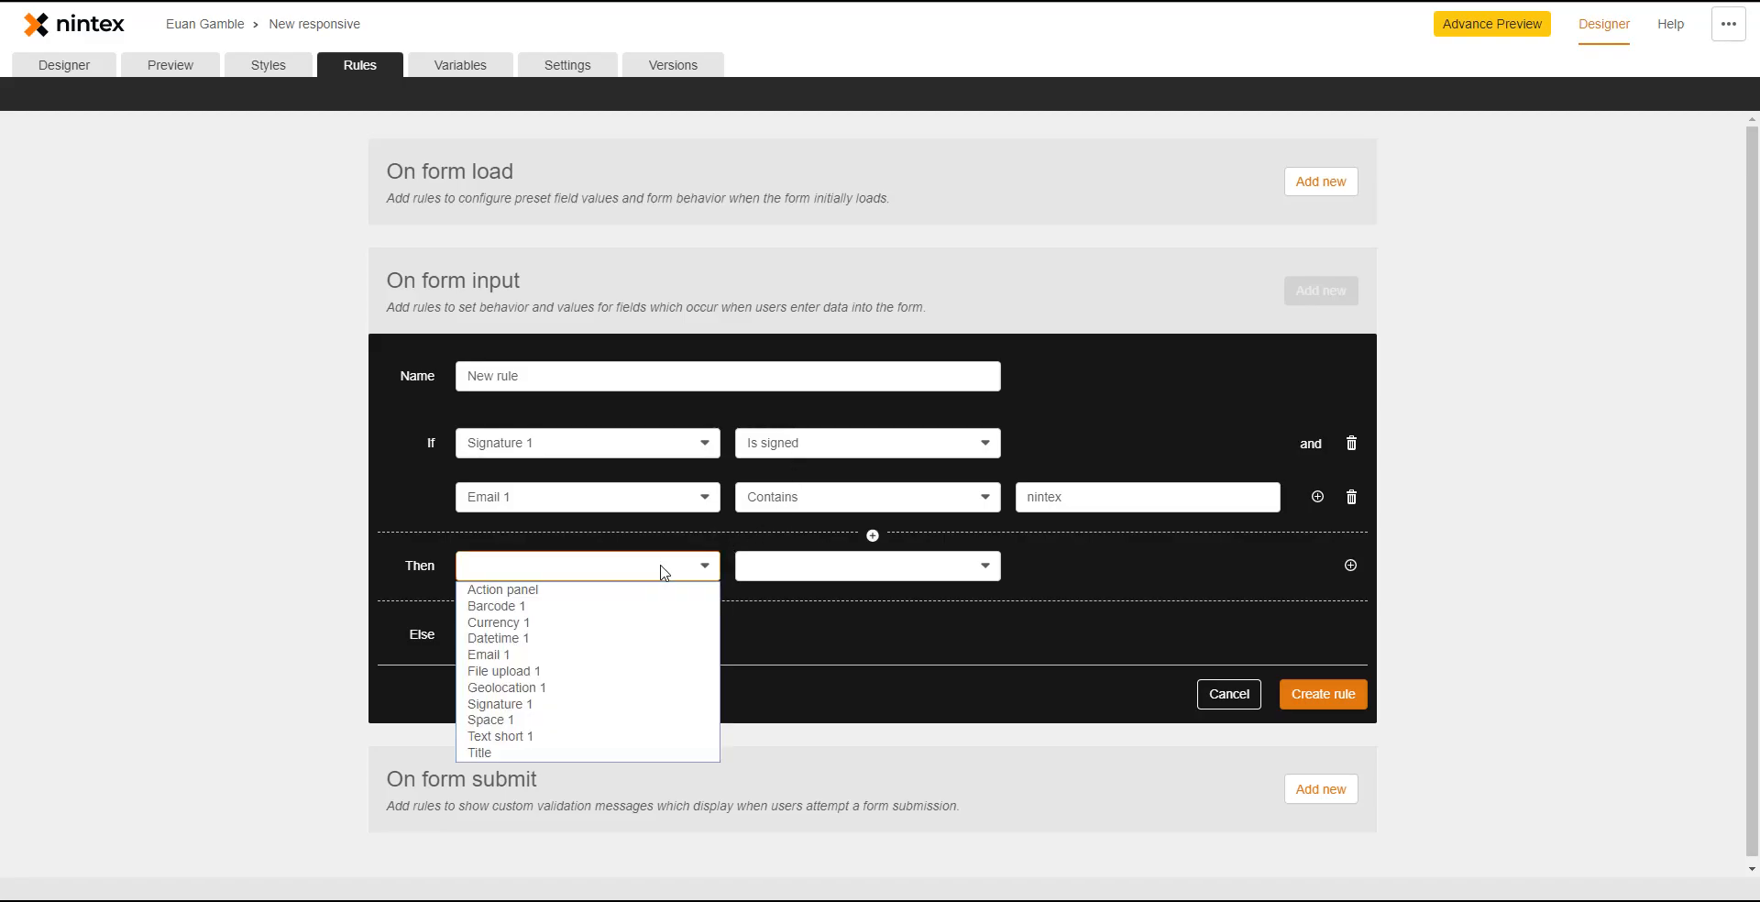
{"action": "left_click", "coordinate": [629, 671]}
{"action": "left_click", "coordinate": [786, 570]}
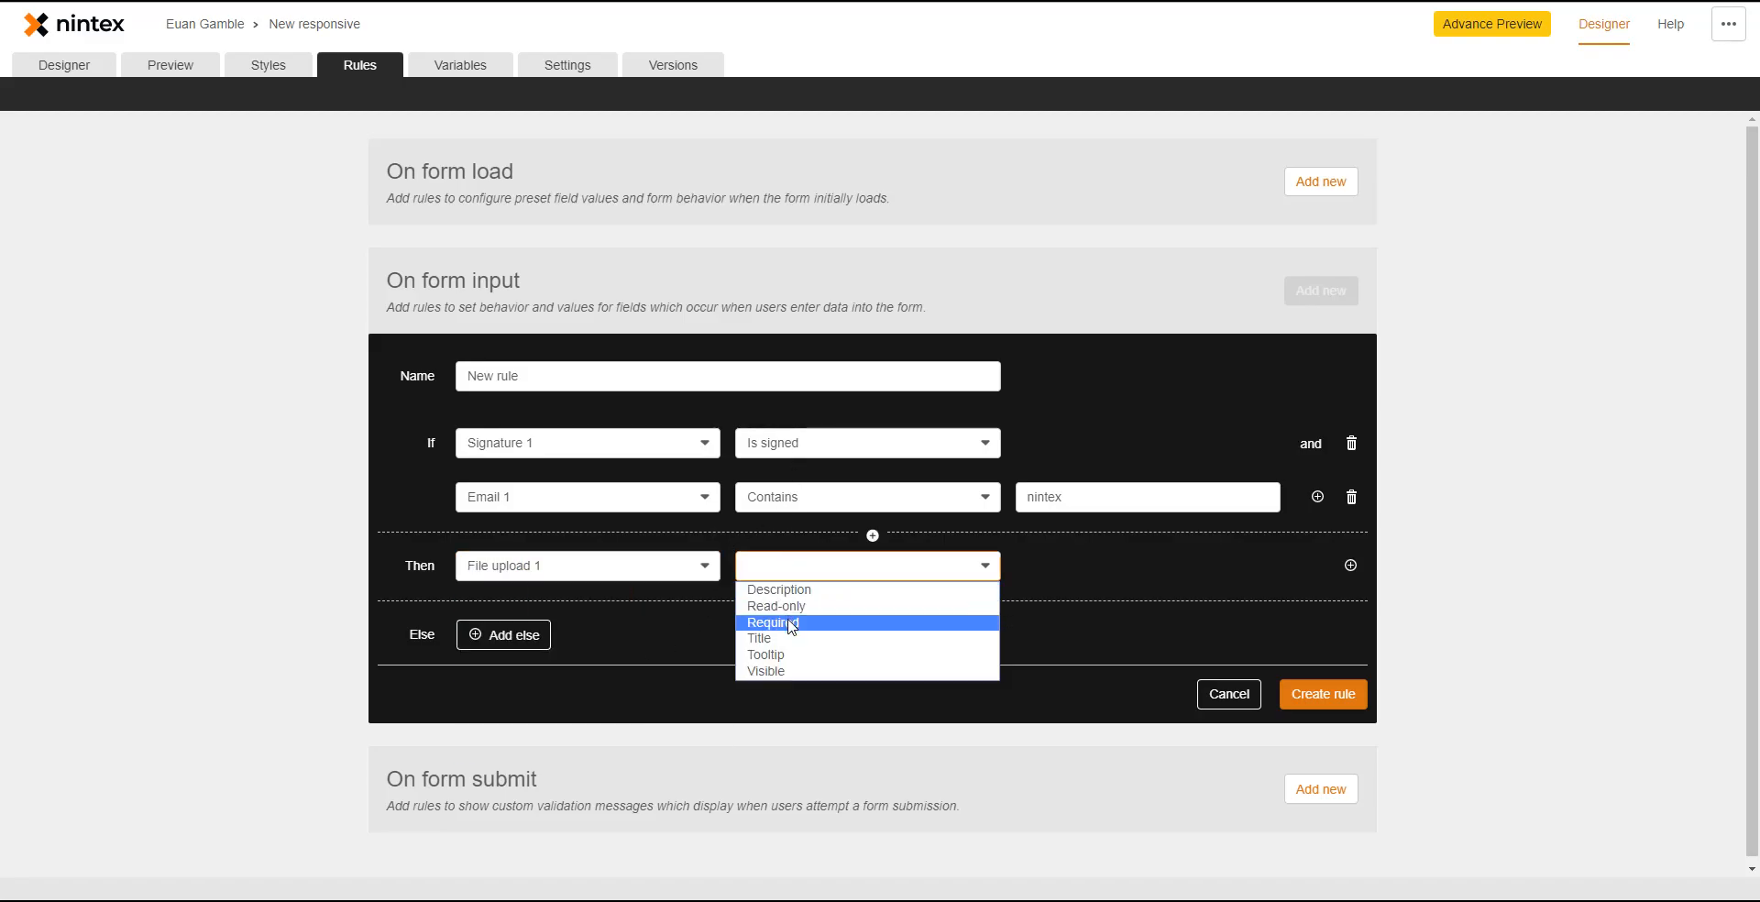
{"action": "left_click", "coordinate": [790, 605]}
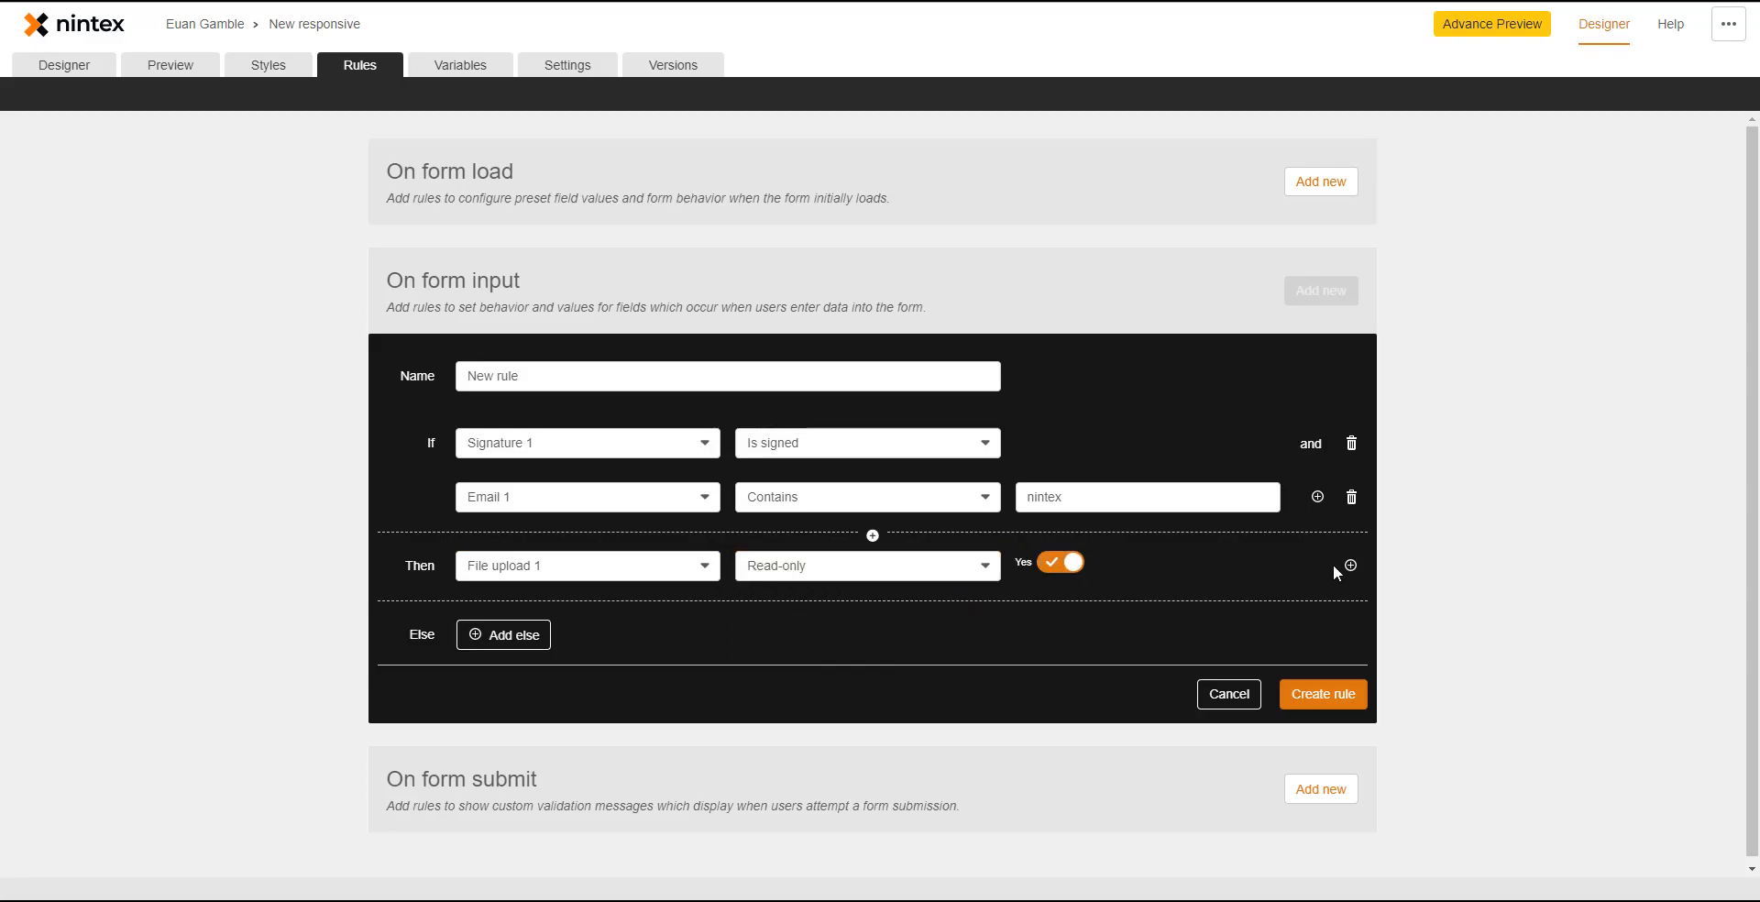
{"action": "left_click", "coordinate": [1349, 564]}
{"action": "left_click", "coordinate": [639, 621]}
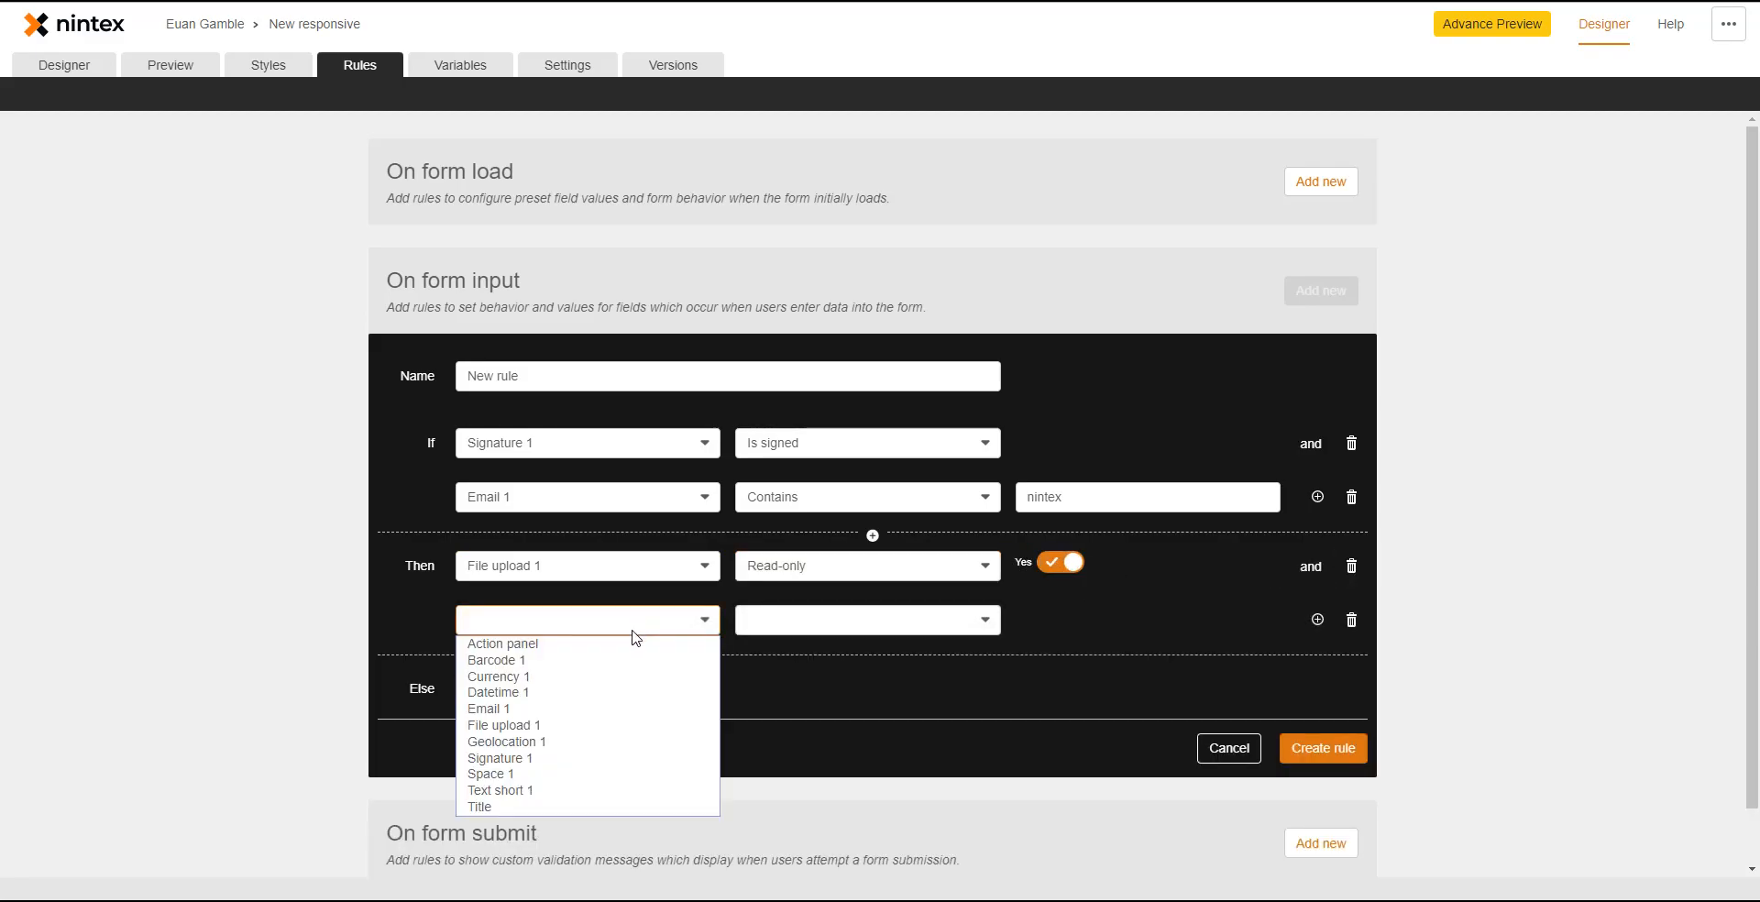
{"action": "left_click", "coordinate": [586, 692]}
{"action": "left_click", "coordinate": [815, 627]}
{"action": "left_click", "coordinate": [819, 661]}
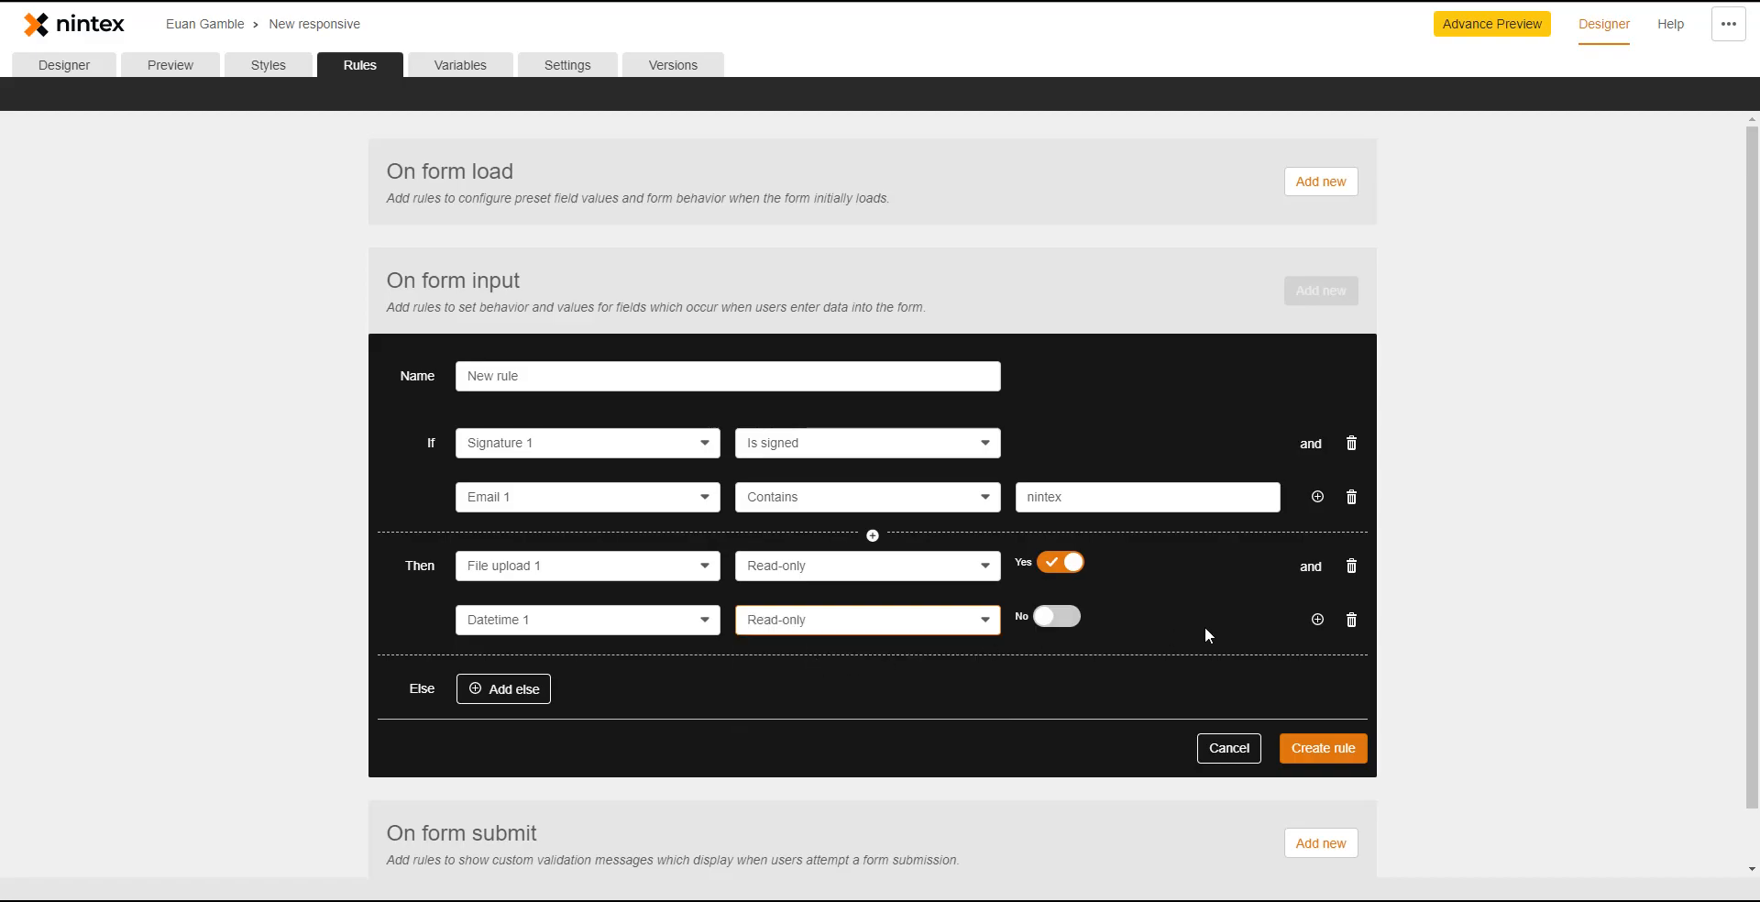
{"action": "left_click", "coordinate": [1059, 616]}
- Add a third Then action setting Title's Value to the user's full name, then add an else branch
{"action": "left_click", "coordinate": [1317, 620]}
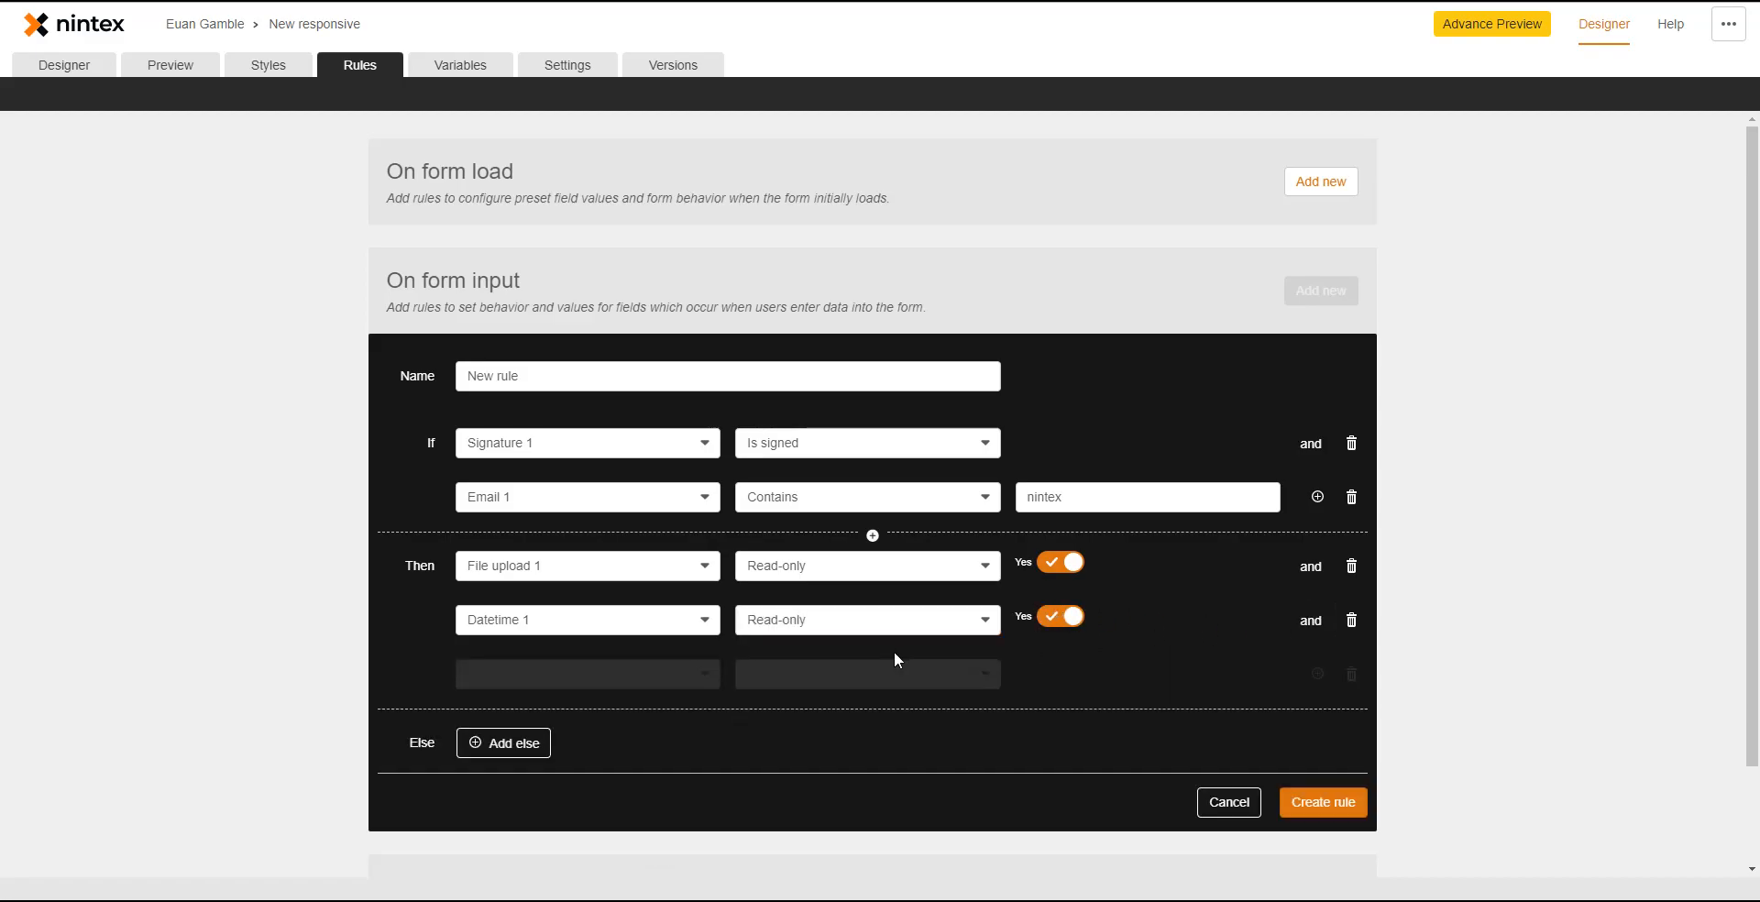
{"action": "left_click", "coordinate": [642, 675]}
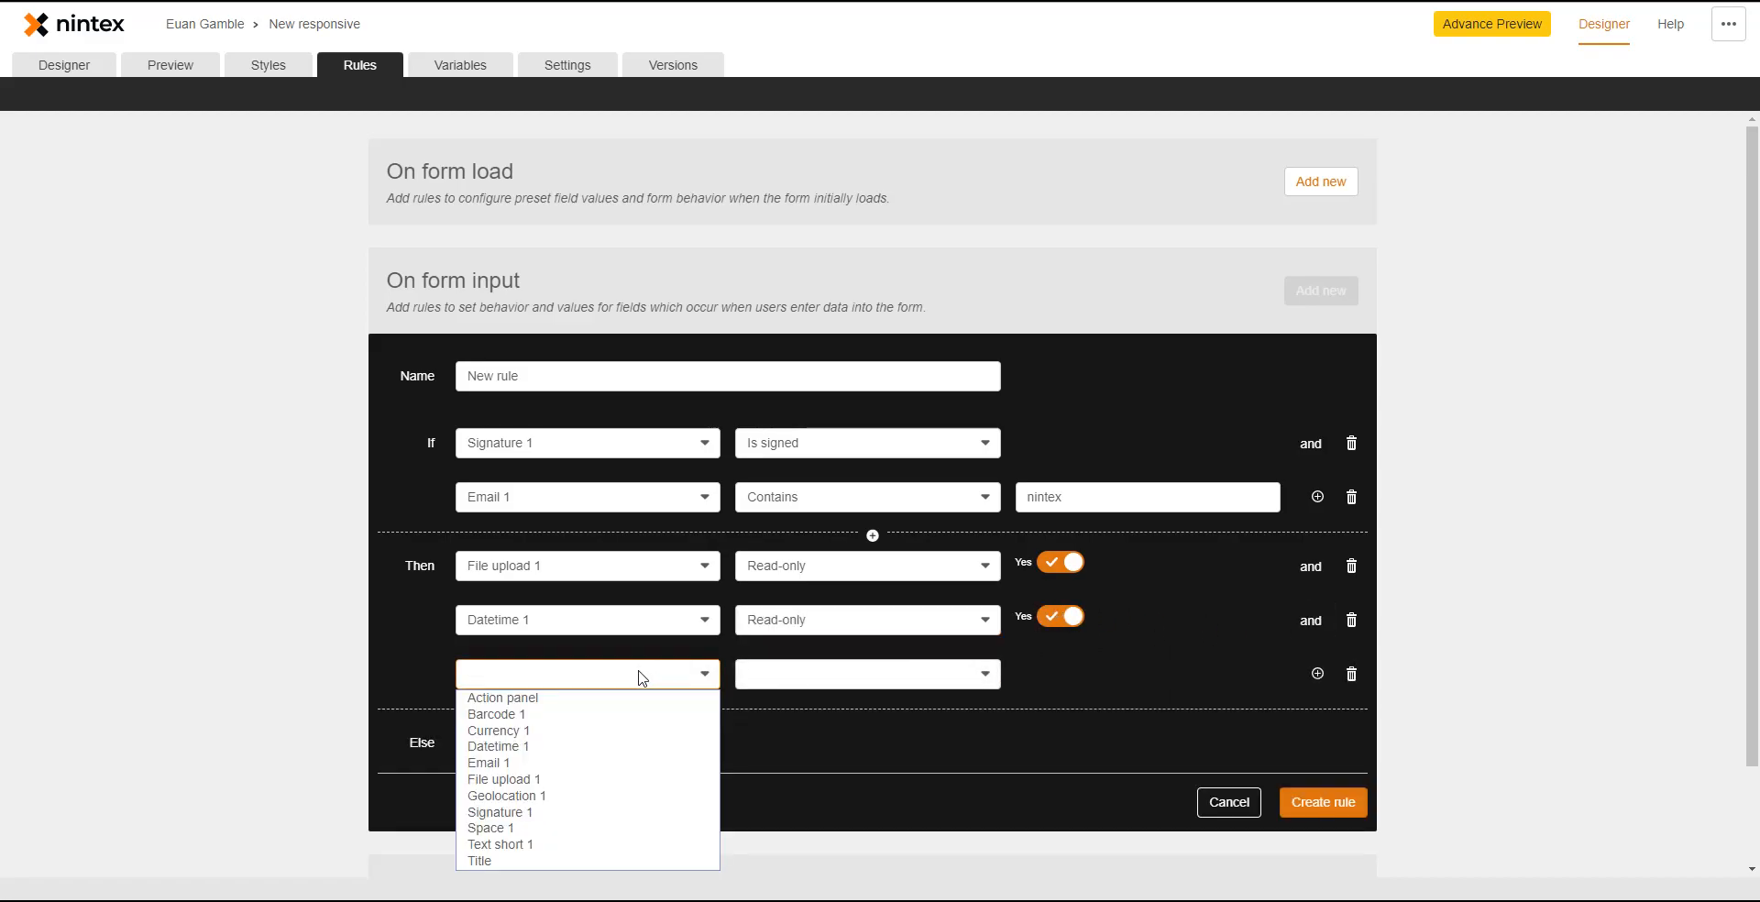
{"action": "left_click", "coordinate": [563, 862]}
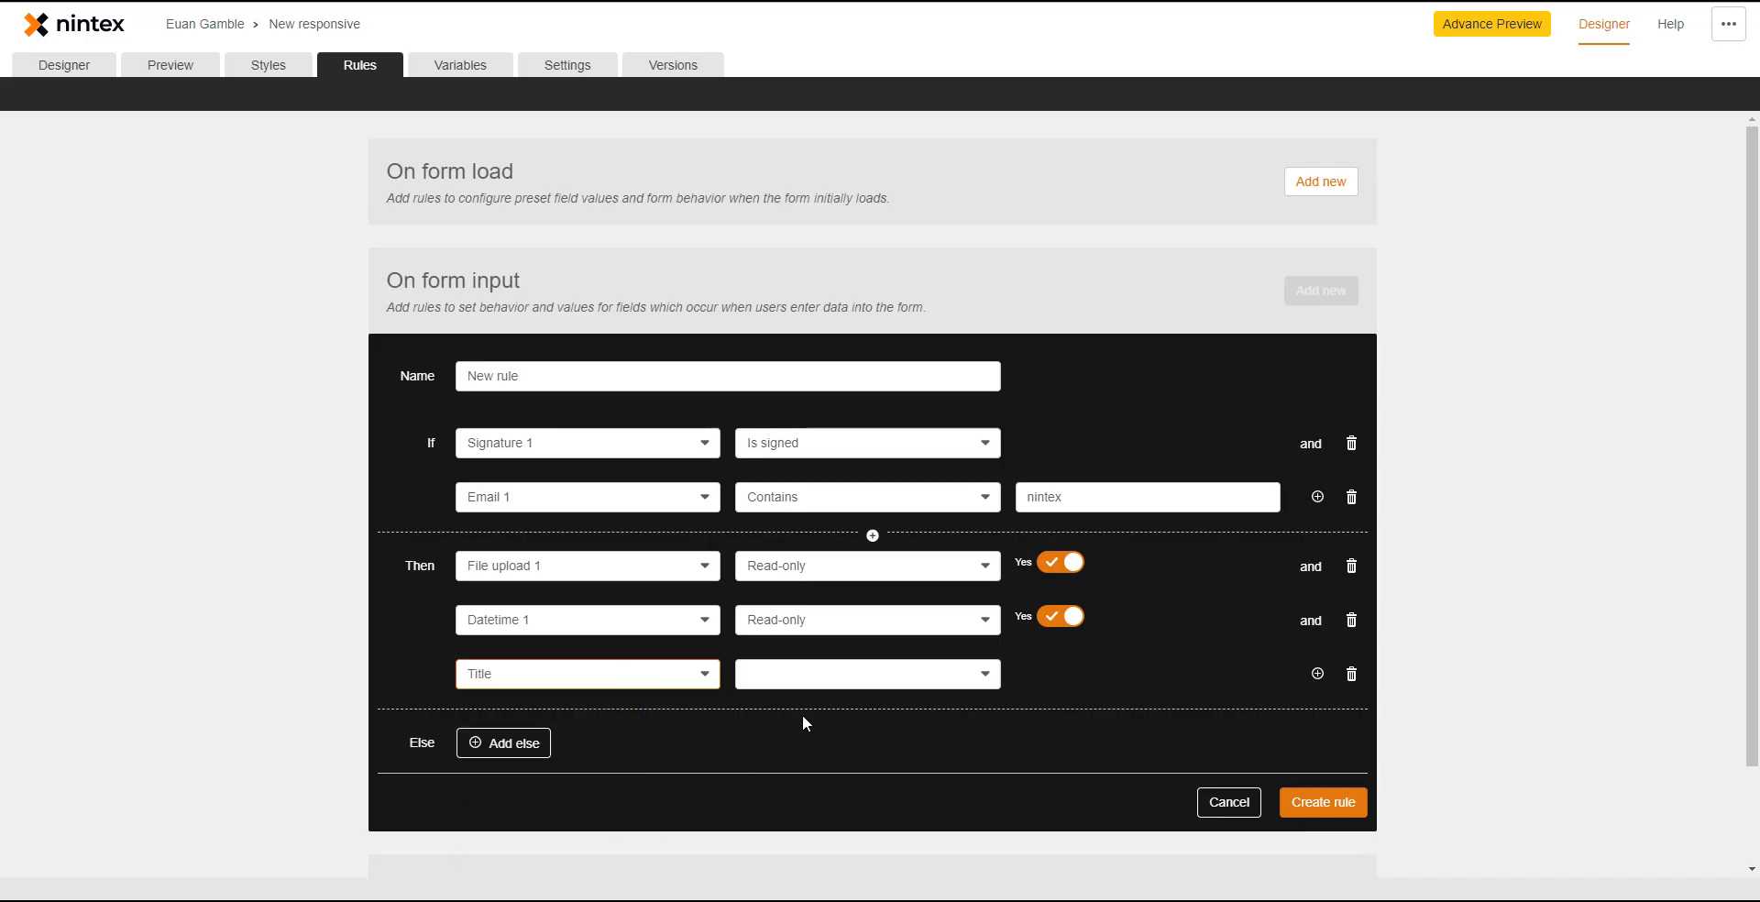
{"action": "left_click", "coordinate": [811, 678]}
{"action": "left_click", "coordinate": [813, 779]}
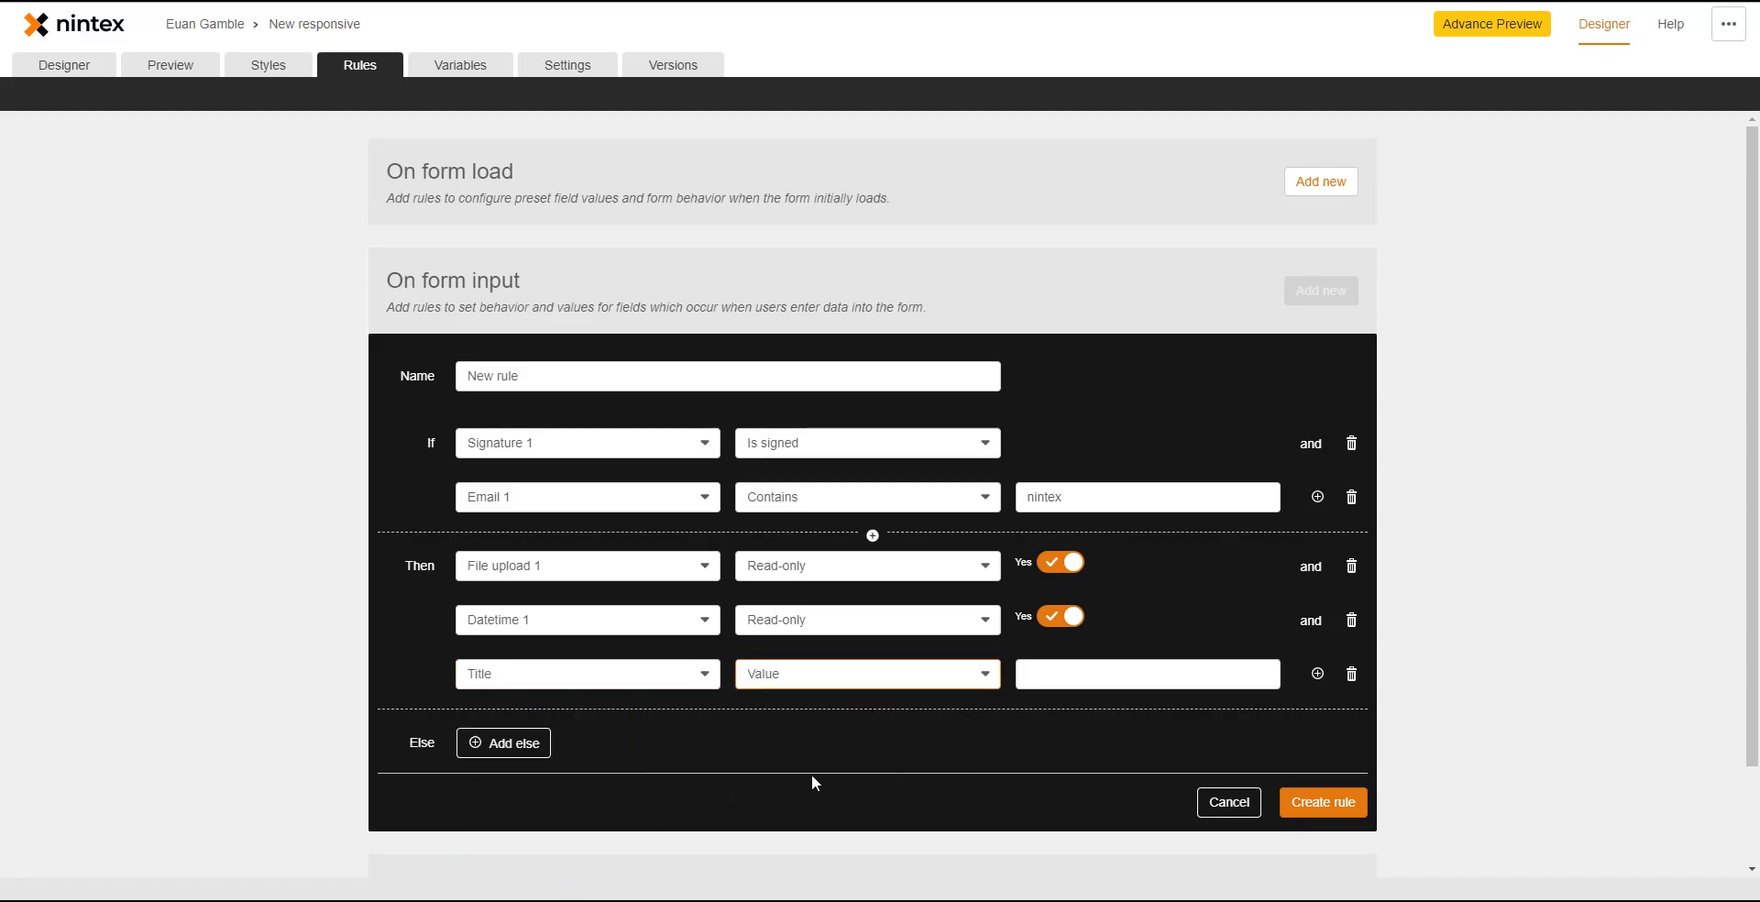
{"action": "left_click", "coordinate": [937, 679]}
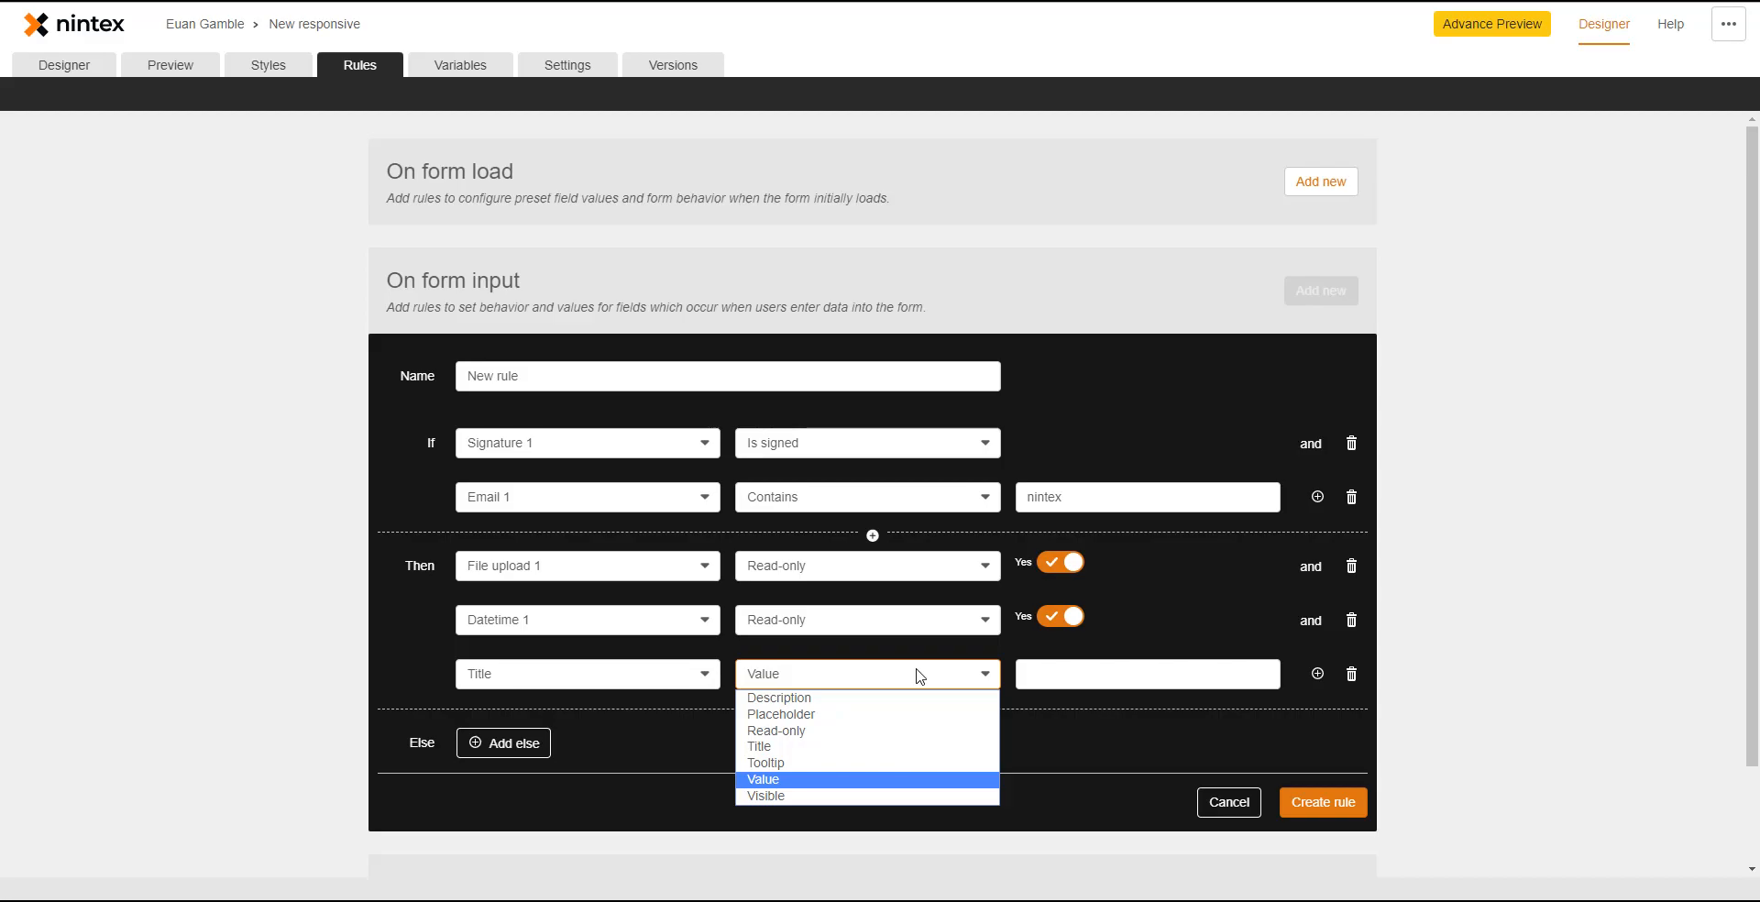
{"action": "left_click", "coordinate": [927, 780]}
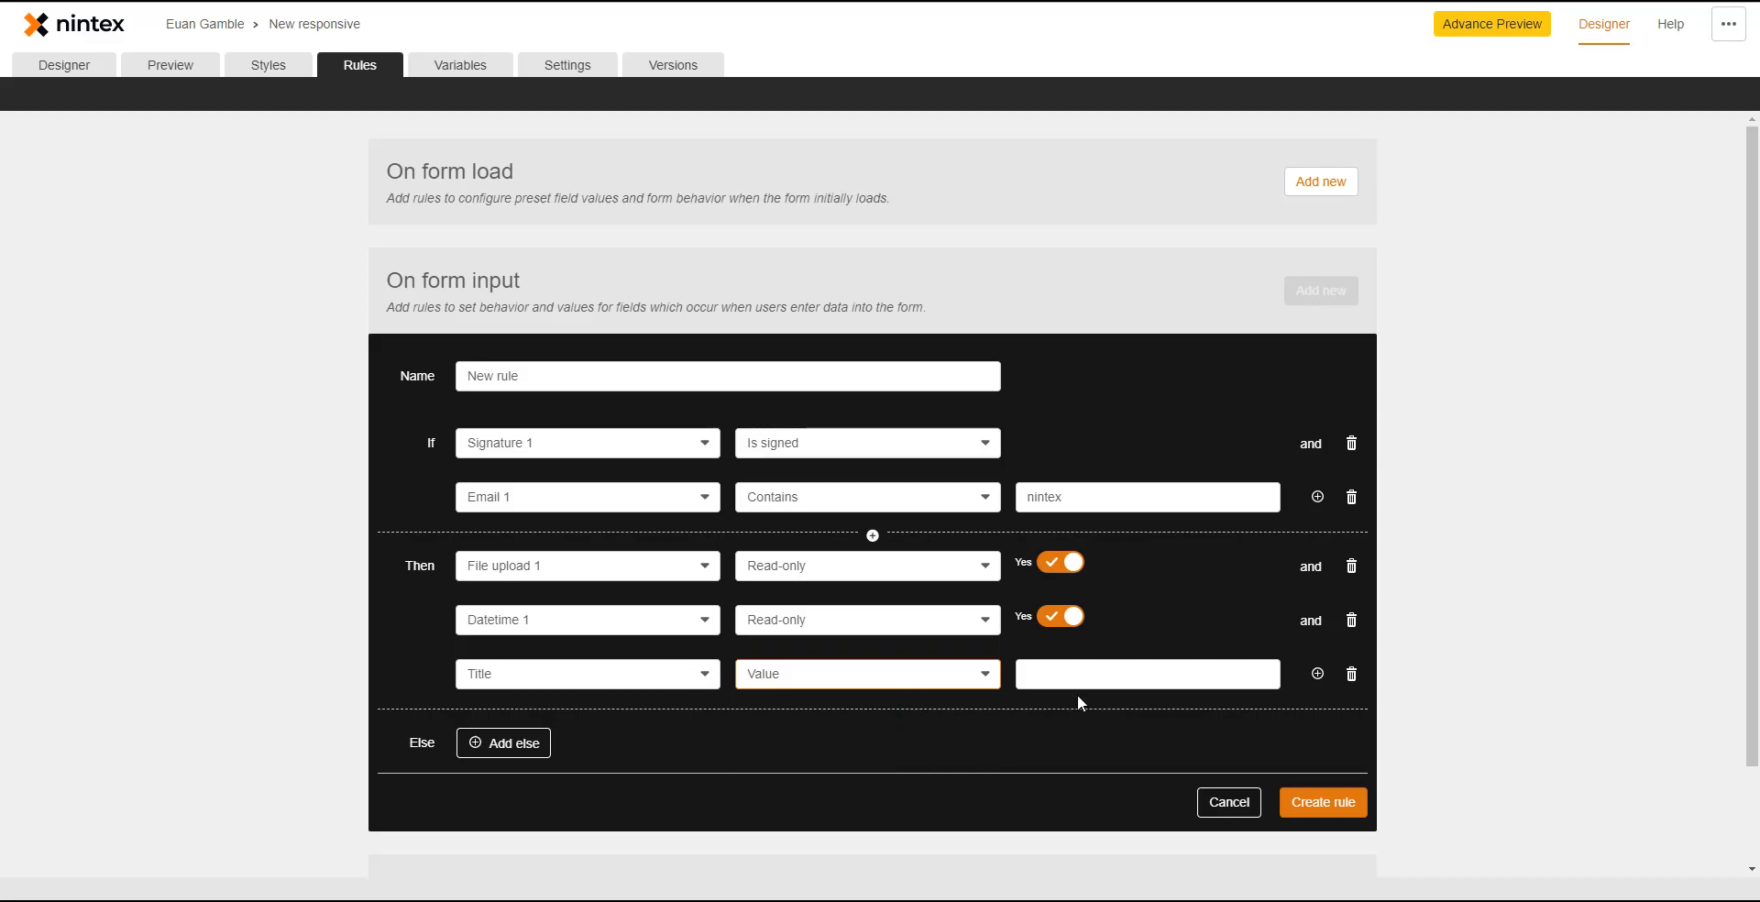
{"action": "left_click", "coordinate": [1067, 673]}
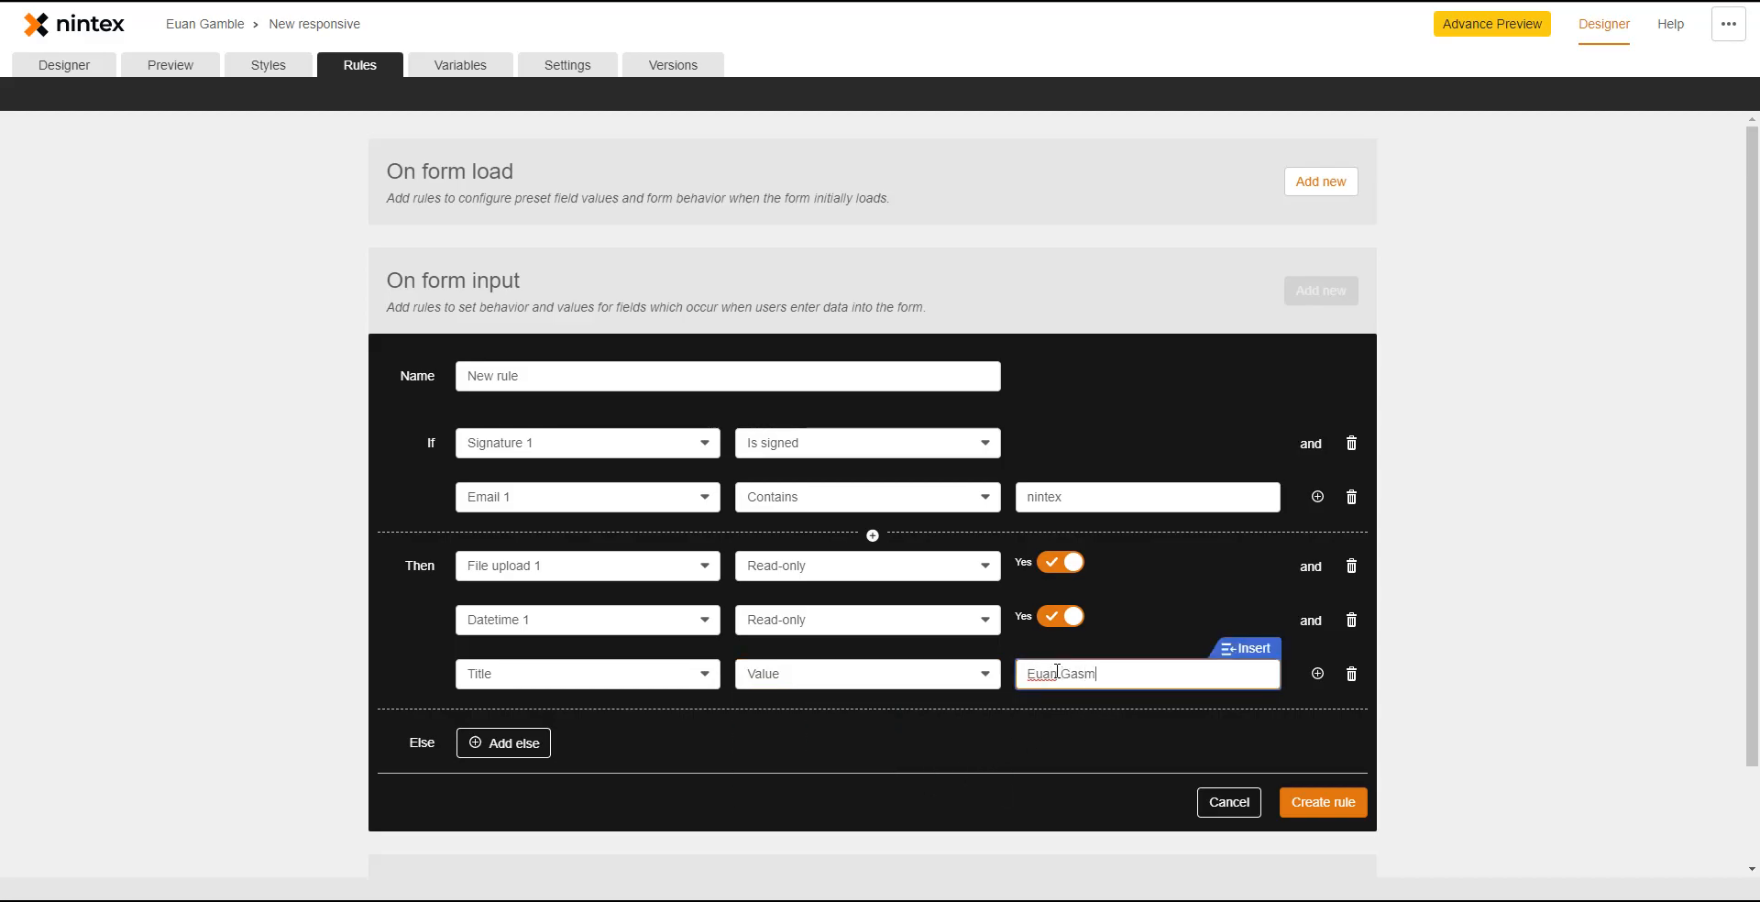
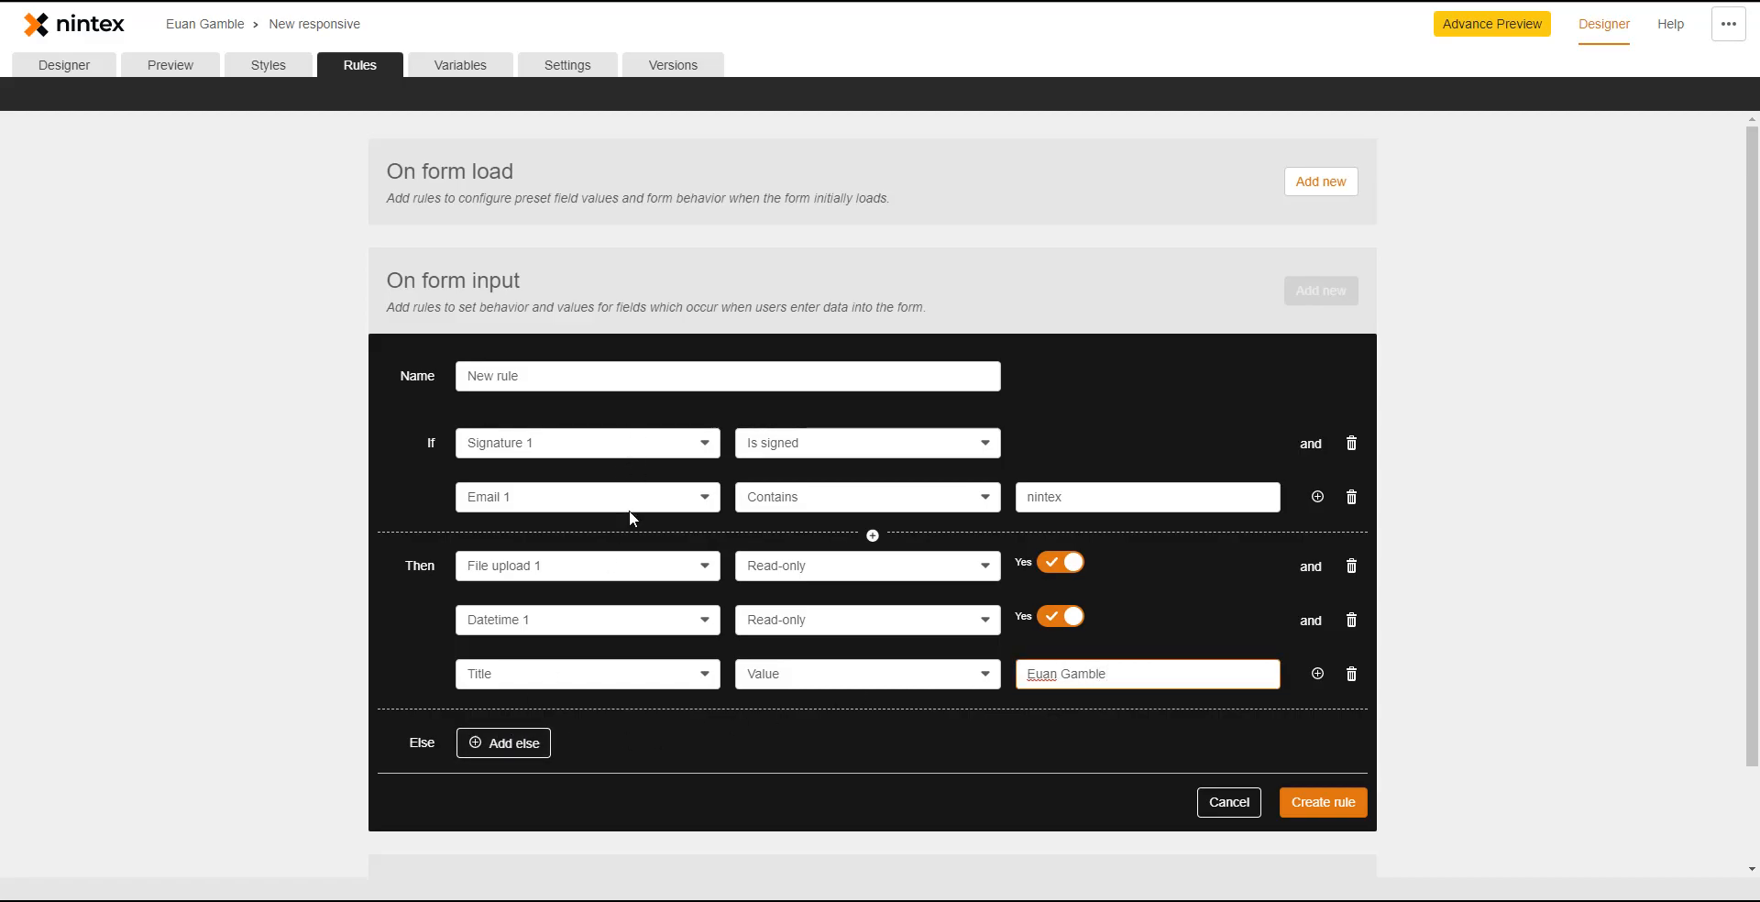
{"action": "left_click", "coordinate": [539, 747]}
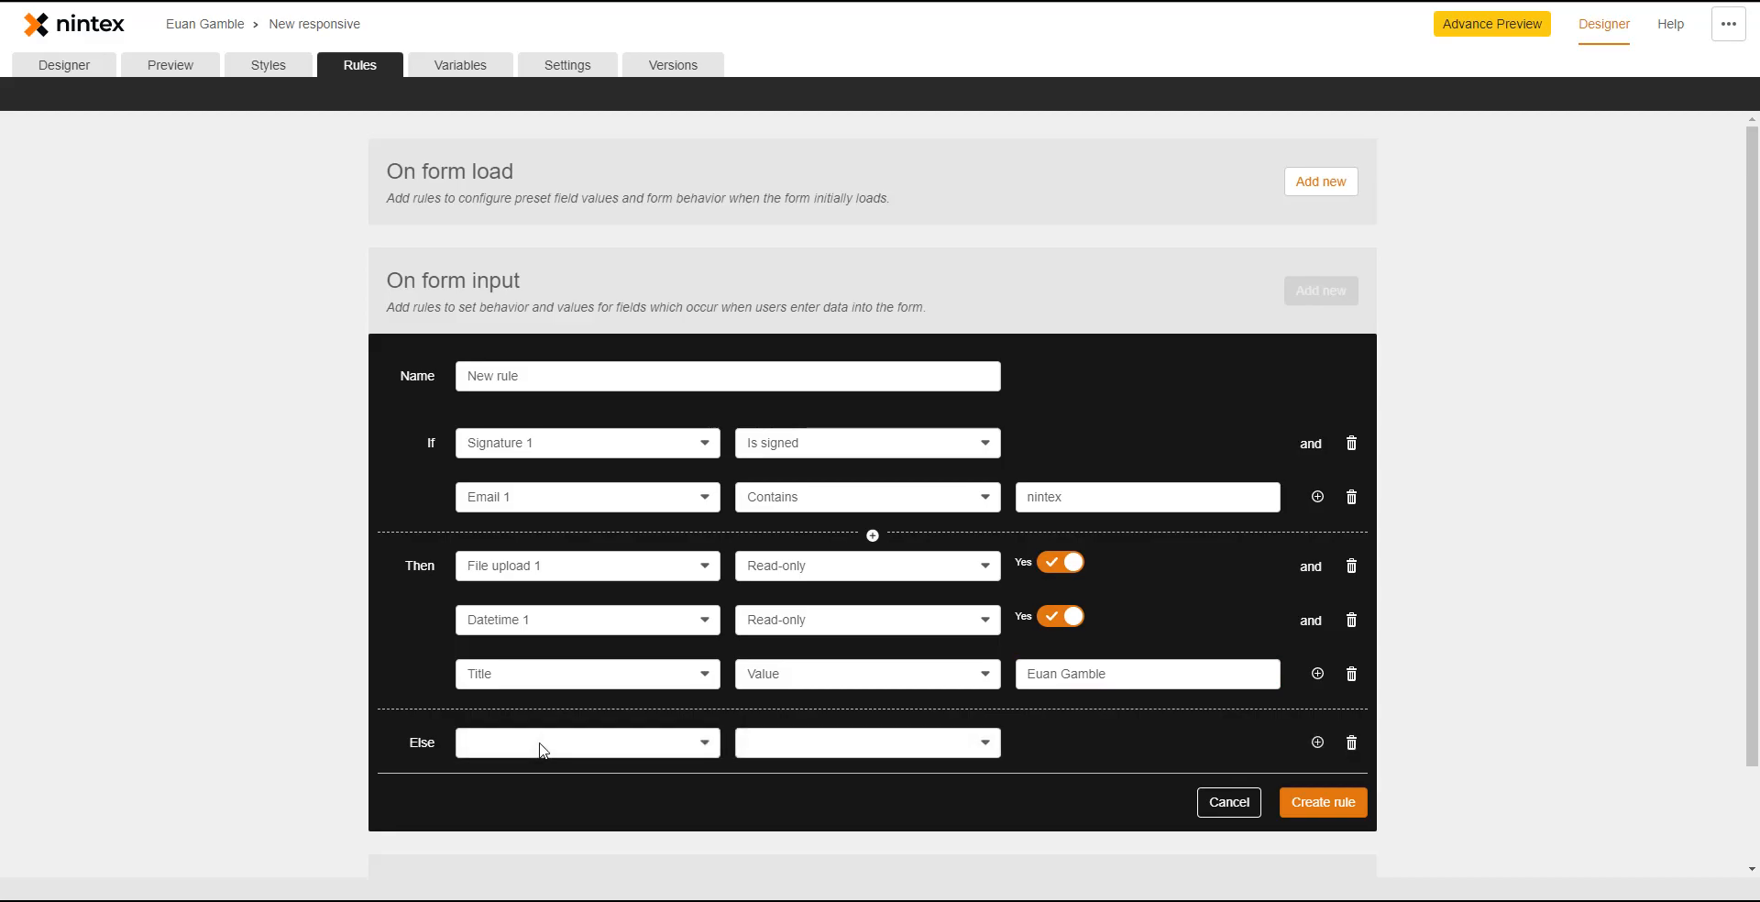
- Add else actions setting File upload 1 and Datetime 1 Read-only to No
{"action": "left_click", "coordinate": [541, 748]}
{"action": "left_click", "coordinate": [550, 635]}
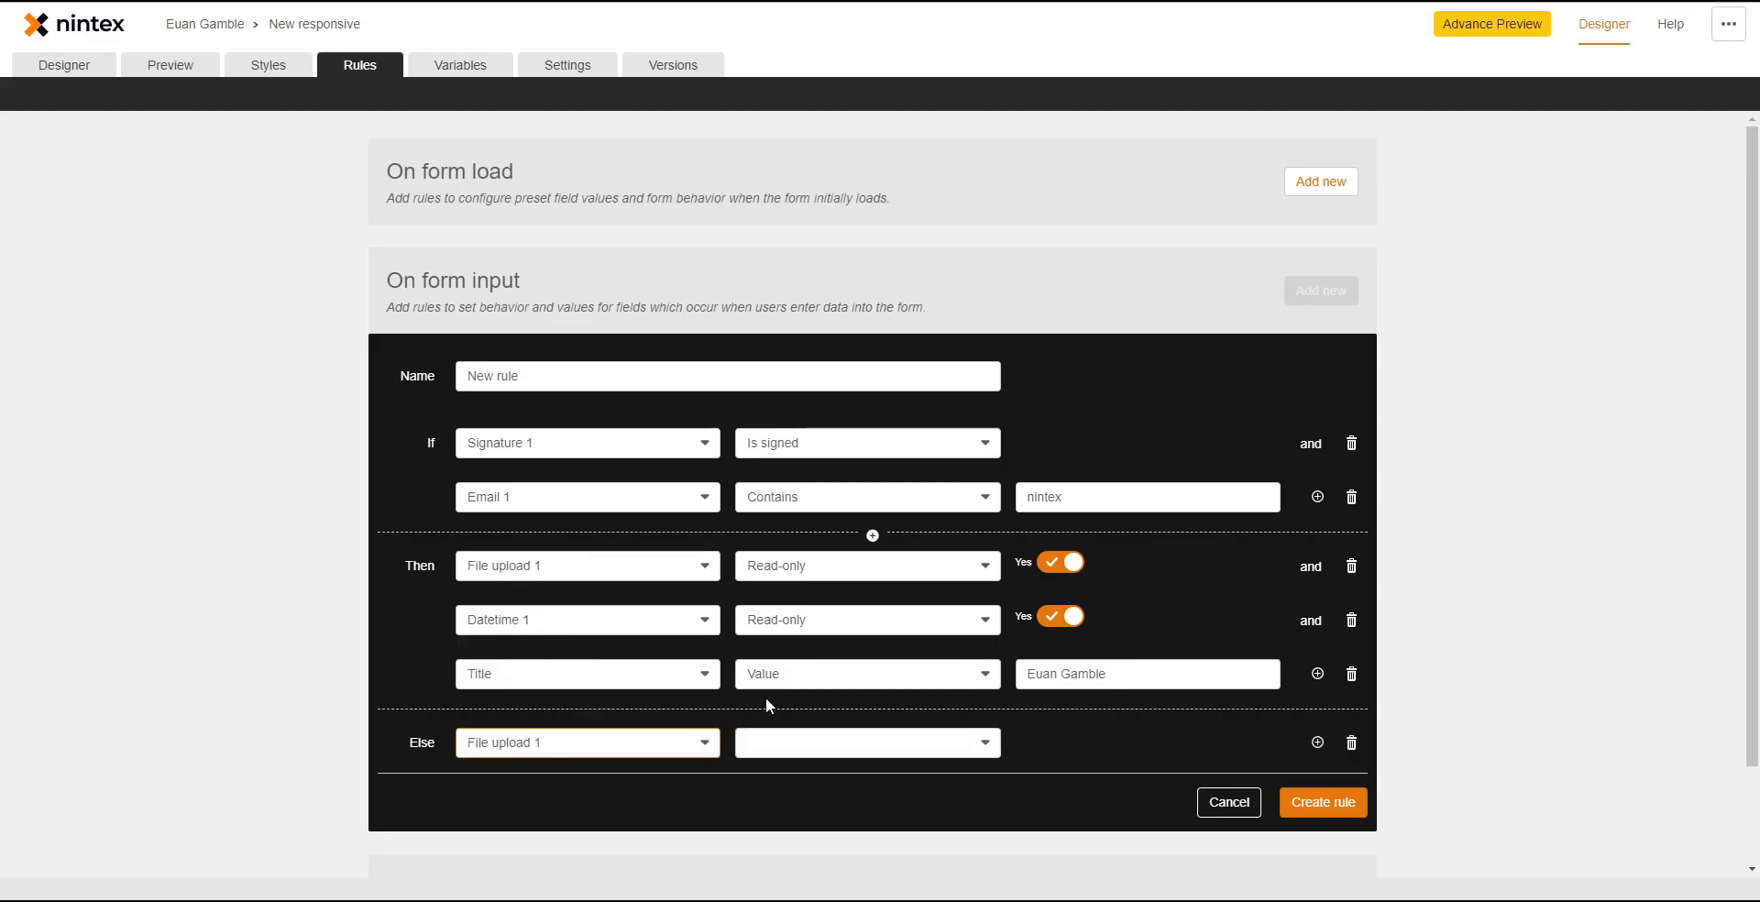
{"action": "left_click", "coordinate": [834, 744]}
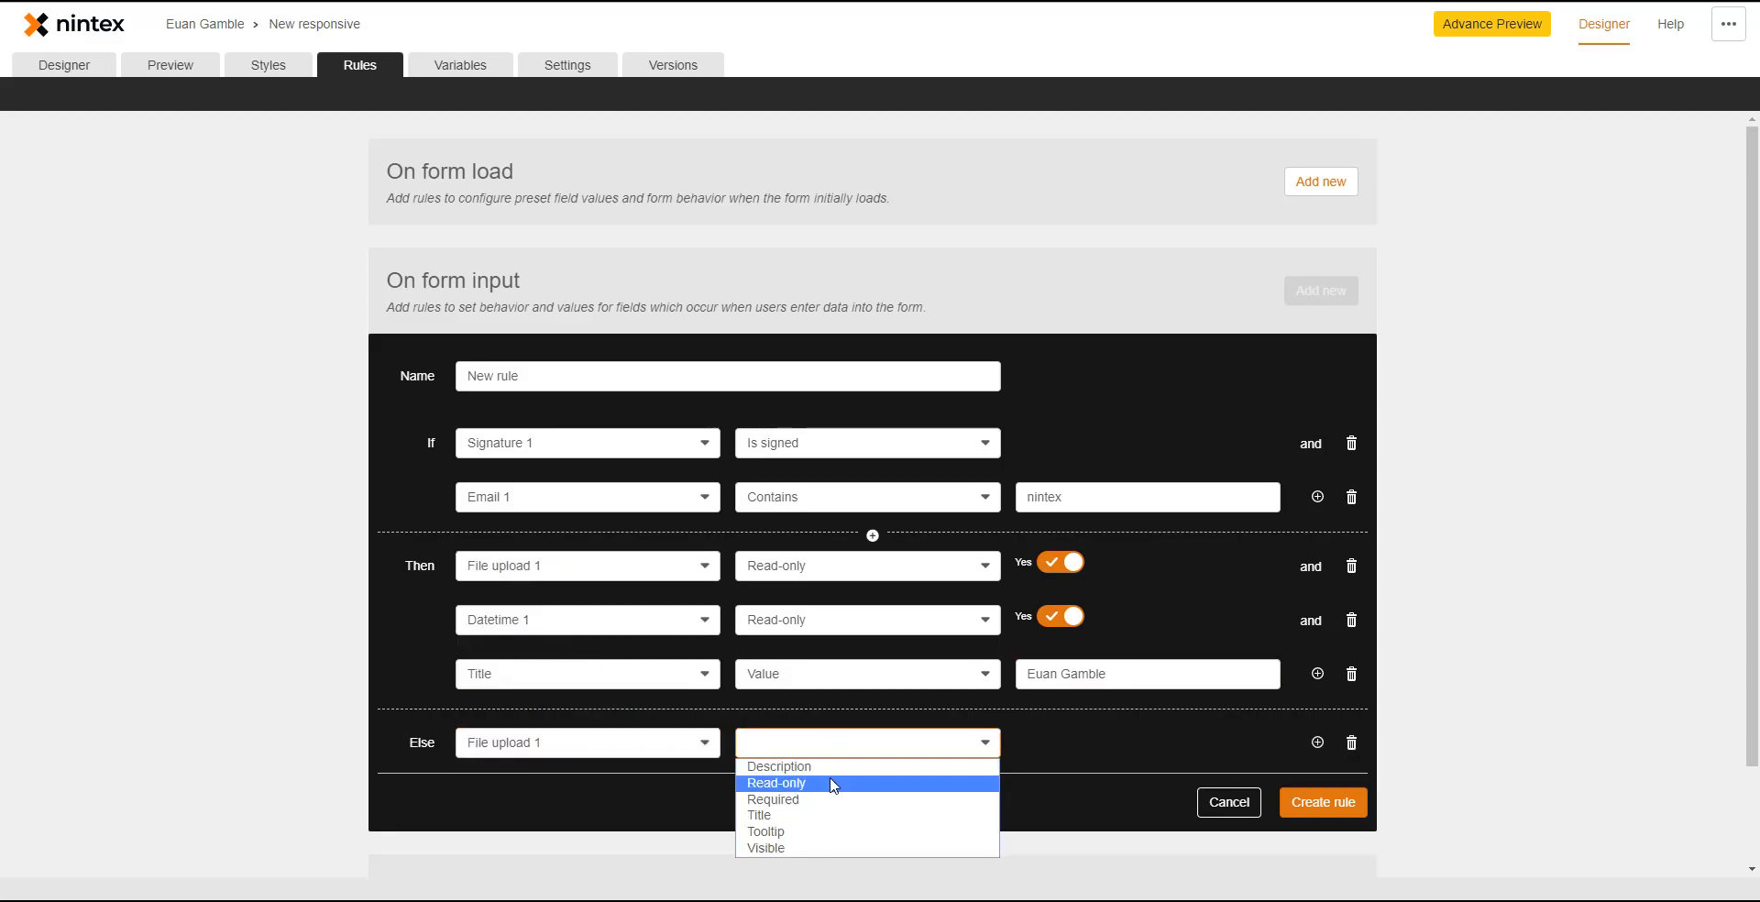
{"action": "left_click", "coordinate": [833, 785]}
{"action": "left_click", "coordinate": [1317, 742]}
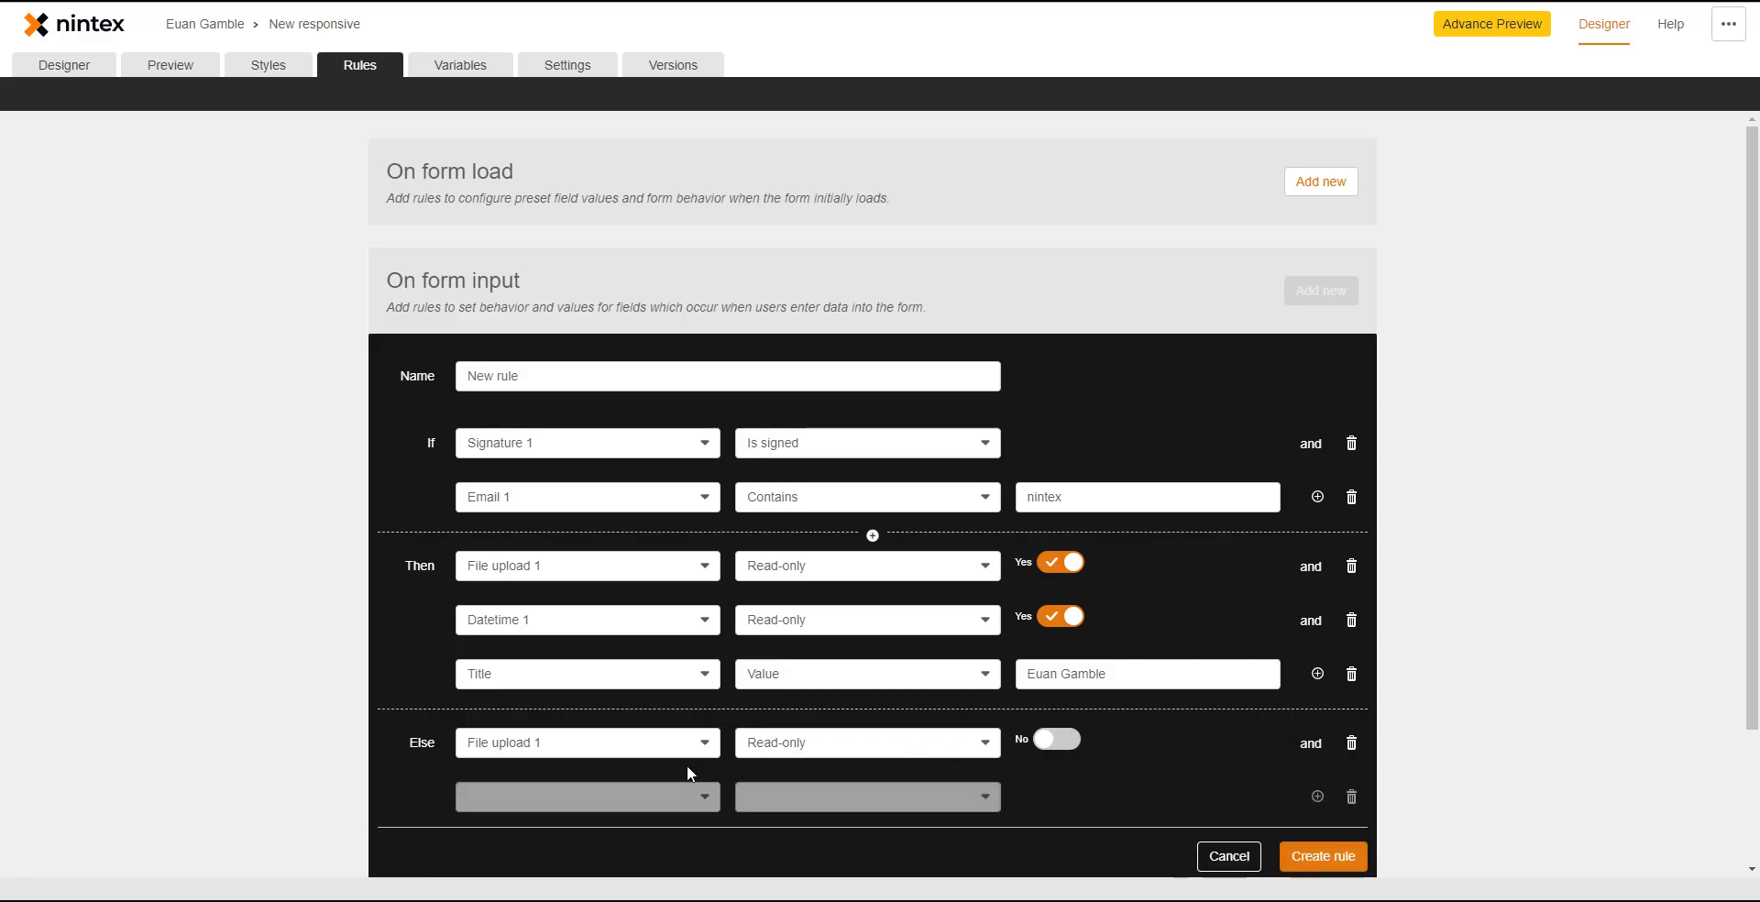
{"action": "left_click", "coordinate": [566, 799]}
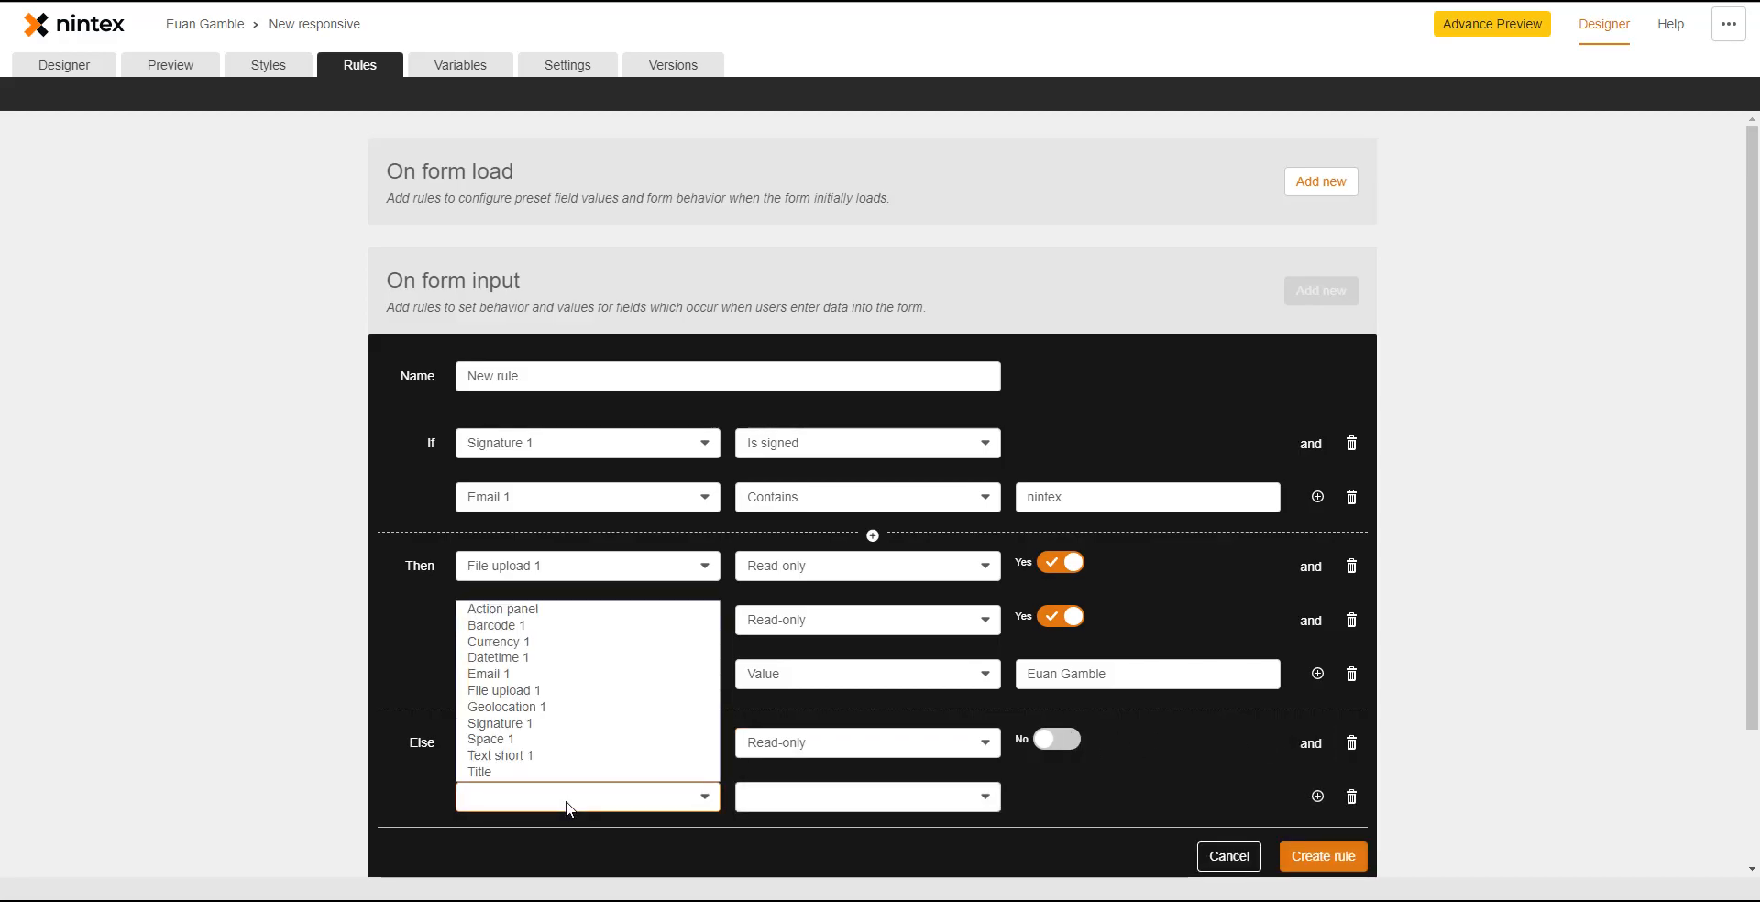
{"action": "left_click", "coordinate": [547, 659]}
{"action": "left_click", "coordinate": [836, 798]}
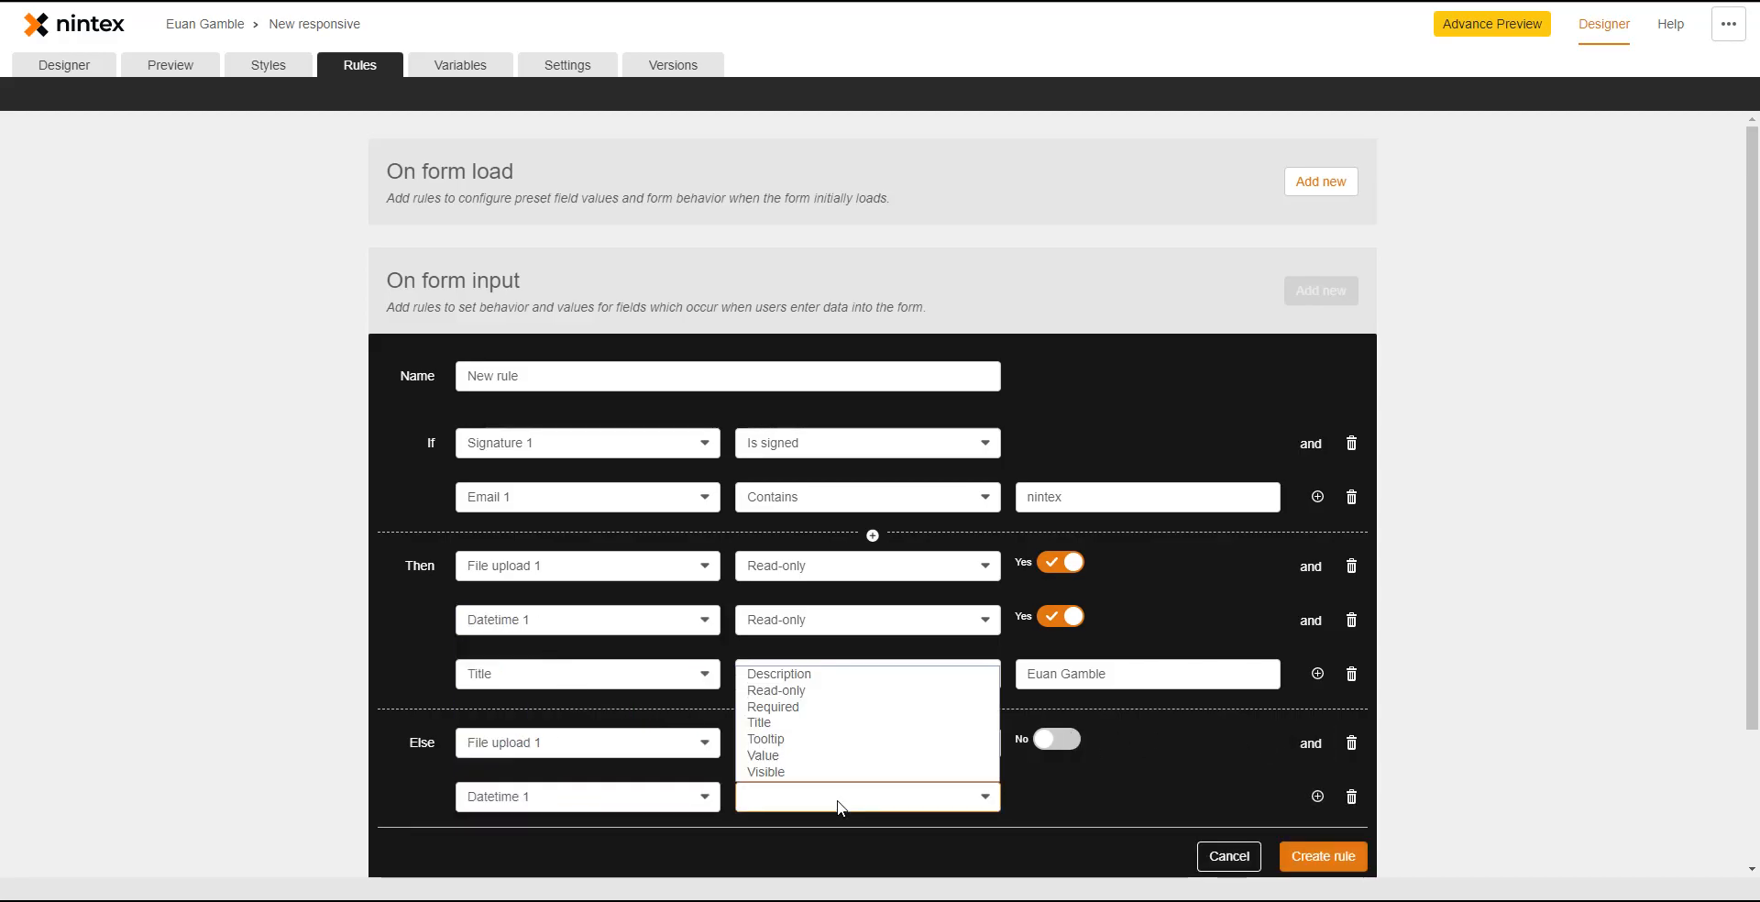
{"action": "left_click", "coordinate": [812, 696]}
- Add an else action leaving Title's Value empty and save the rule
{"action": "left_click", "coordinate": [1318, 796]}
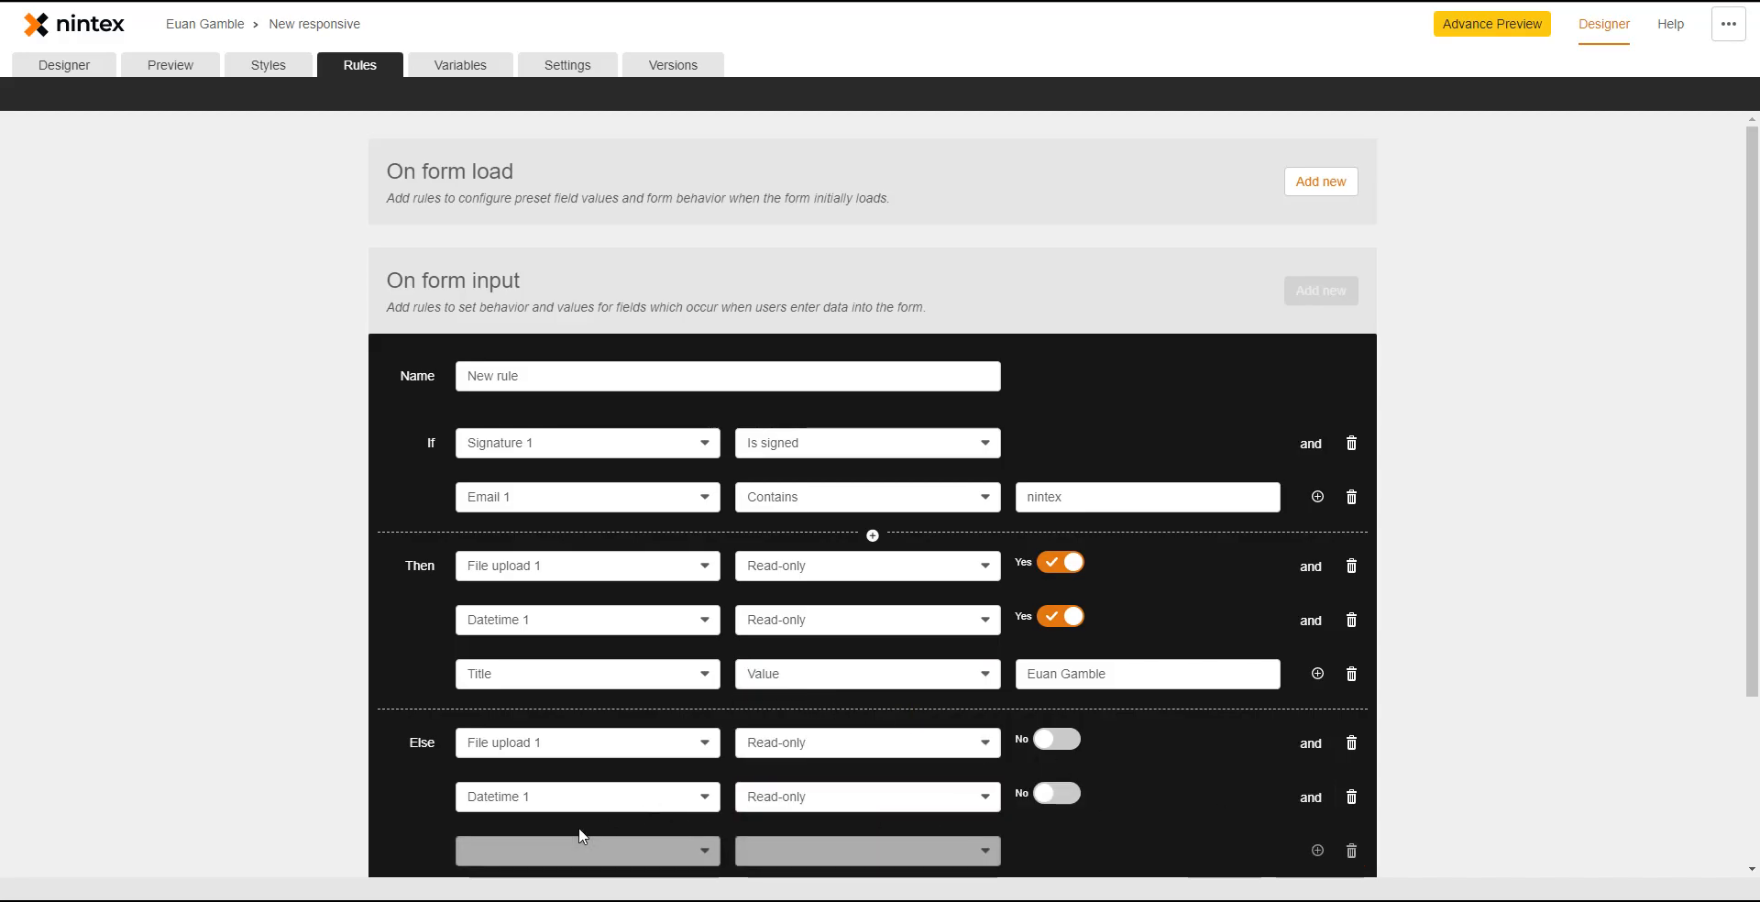
{"action": "left_click", "coordinate": [587, 845]}
{"action": "left_click", "coordinate": [579, 829]}
{"action": "left_click", "coordinate": [798, 854]}
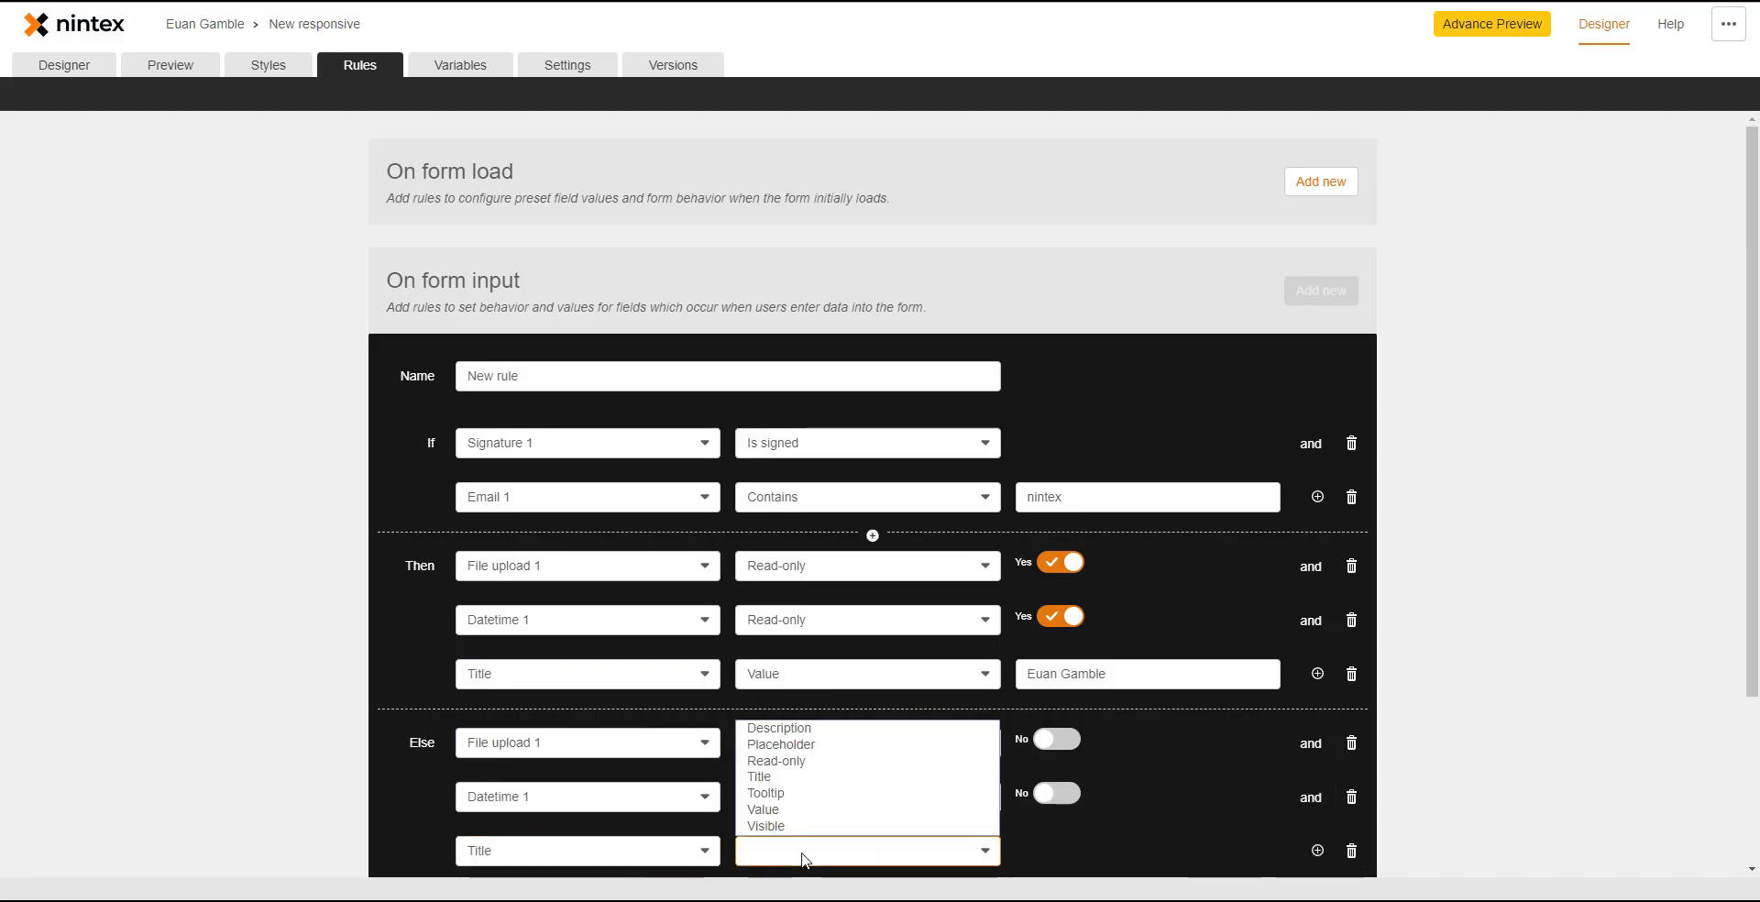
{"action": "left_click", "coordinate": [794, 811]}
{"action": "scroll", "coordinate": [1101, 803], "scroll_direction": "down", "scroll_amount": 2}
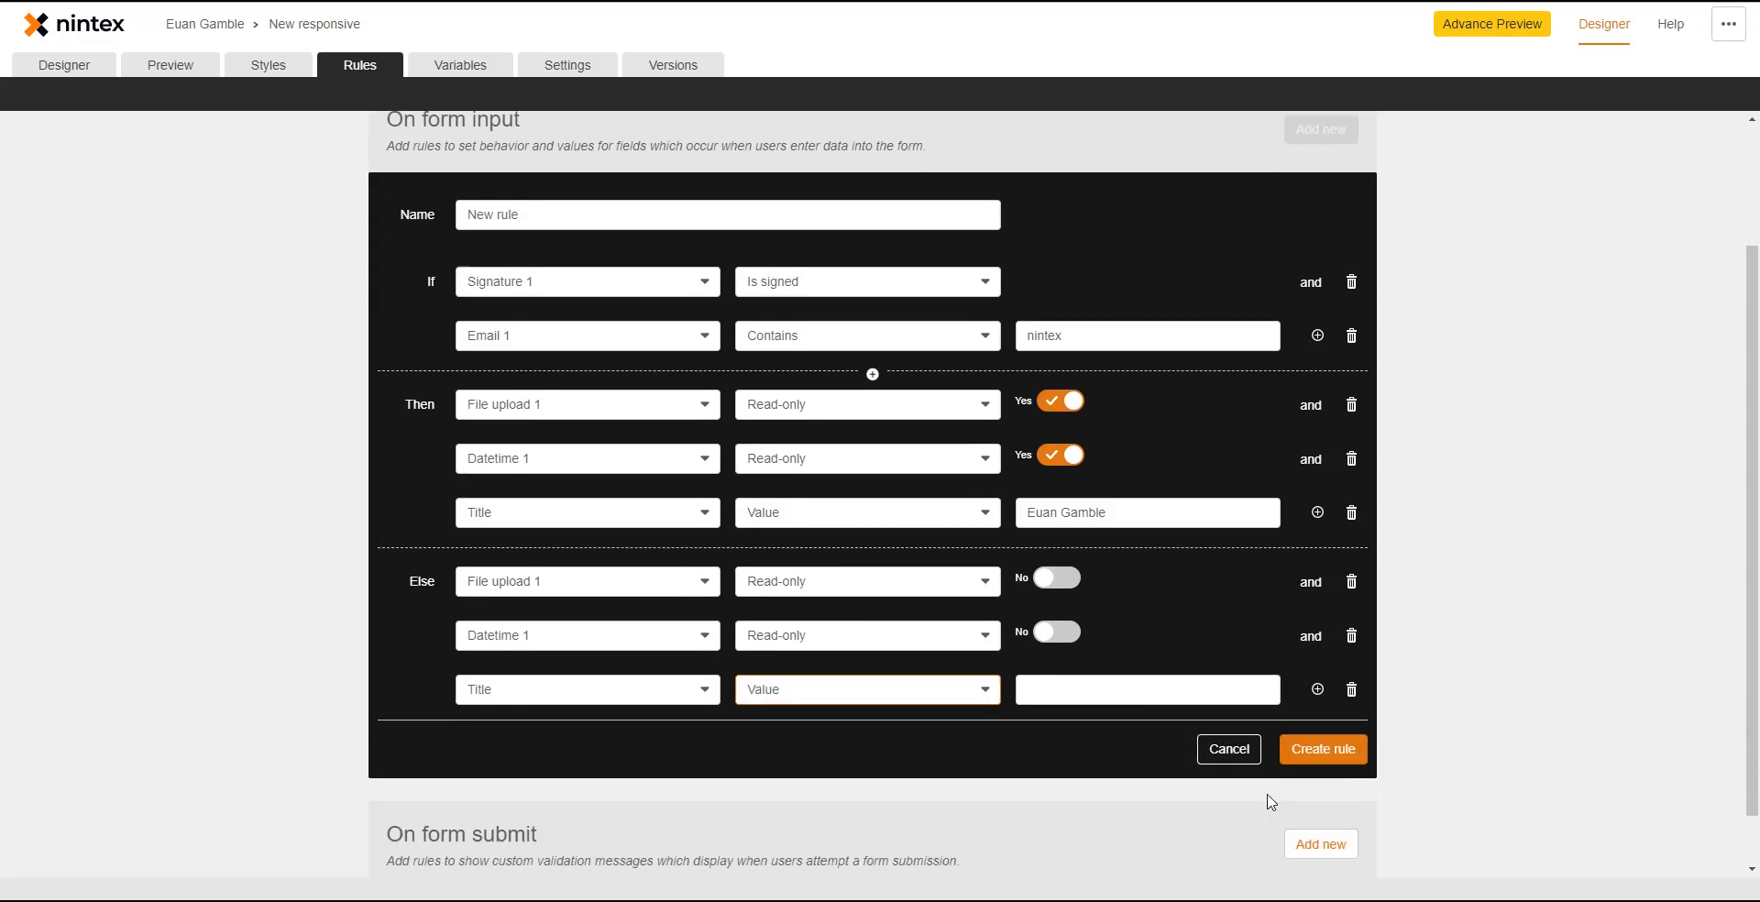
{"action": "left_click", "coordinate": [1324, 692]}
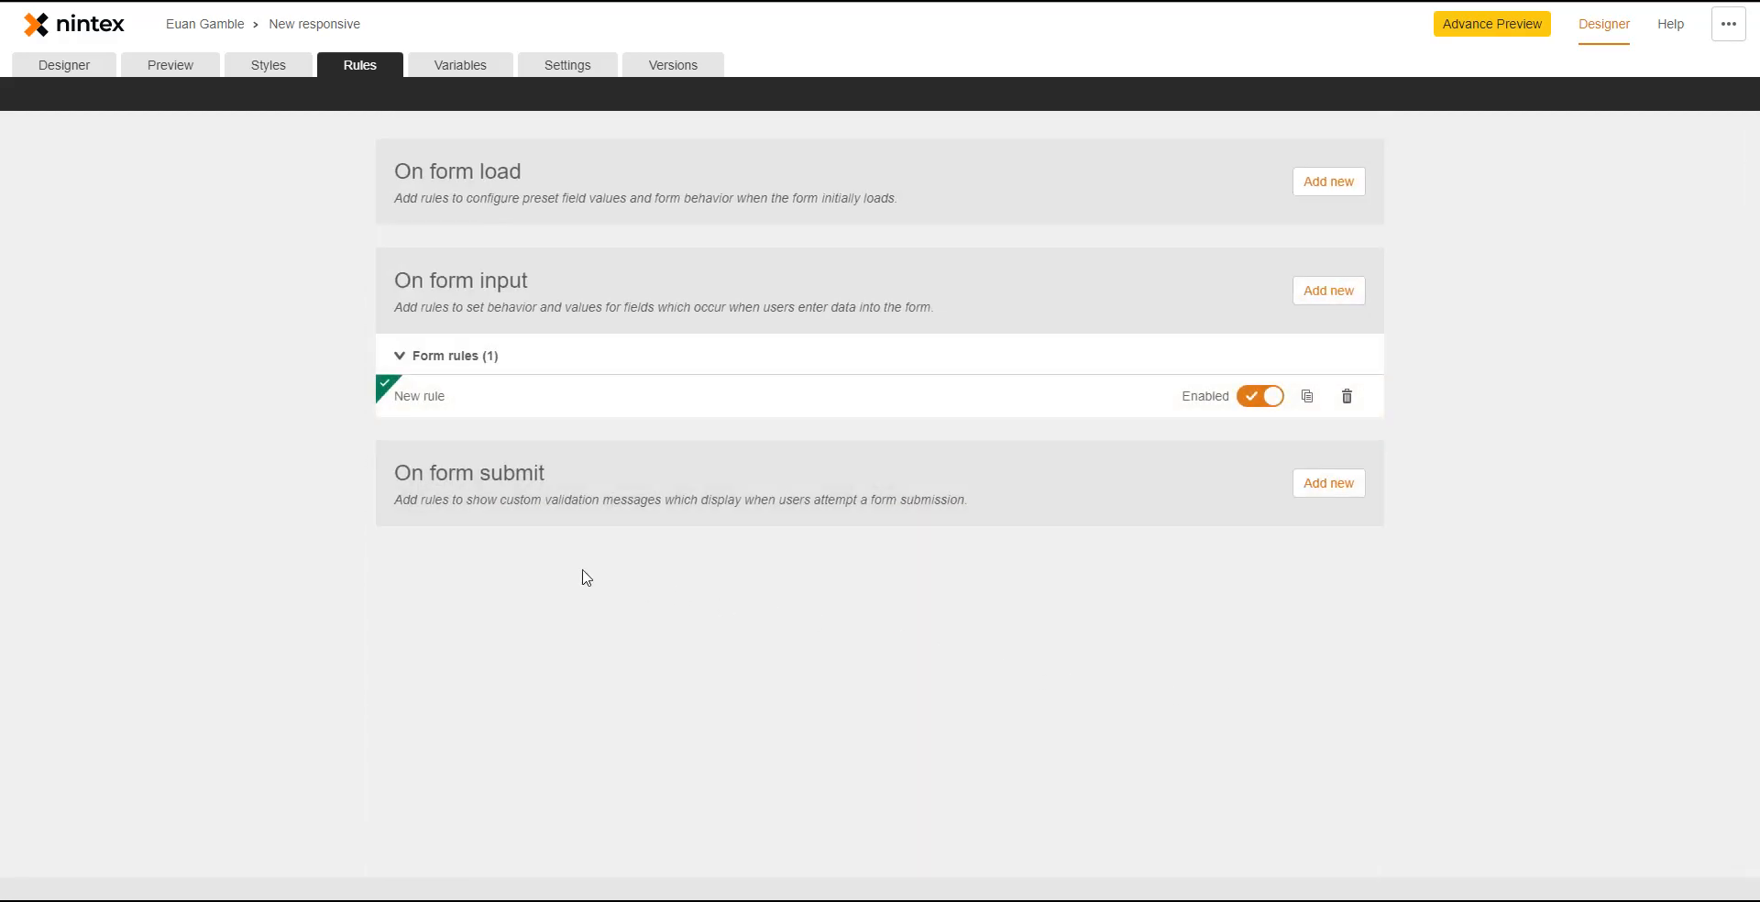
- In Preview, enter a nintex.co email address in Email 1 and sign Signature 1
{"action": "left_click", "coordinate": [182, 71]}
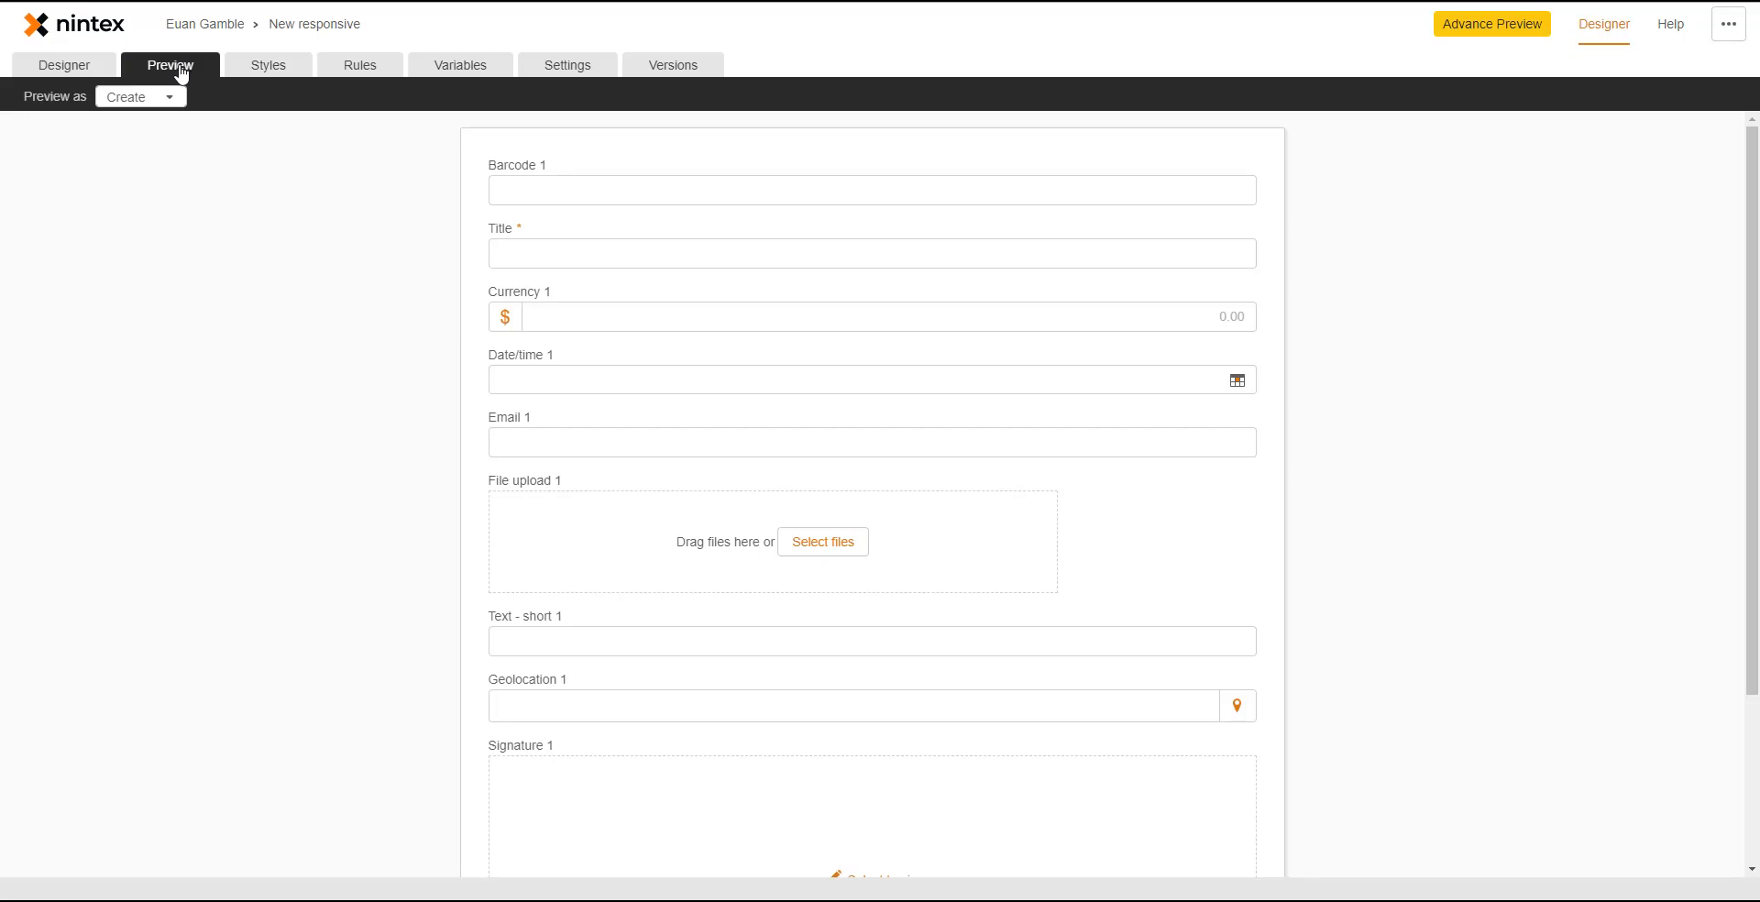
{"action": "left_click", "coordinate": [579, 440]}
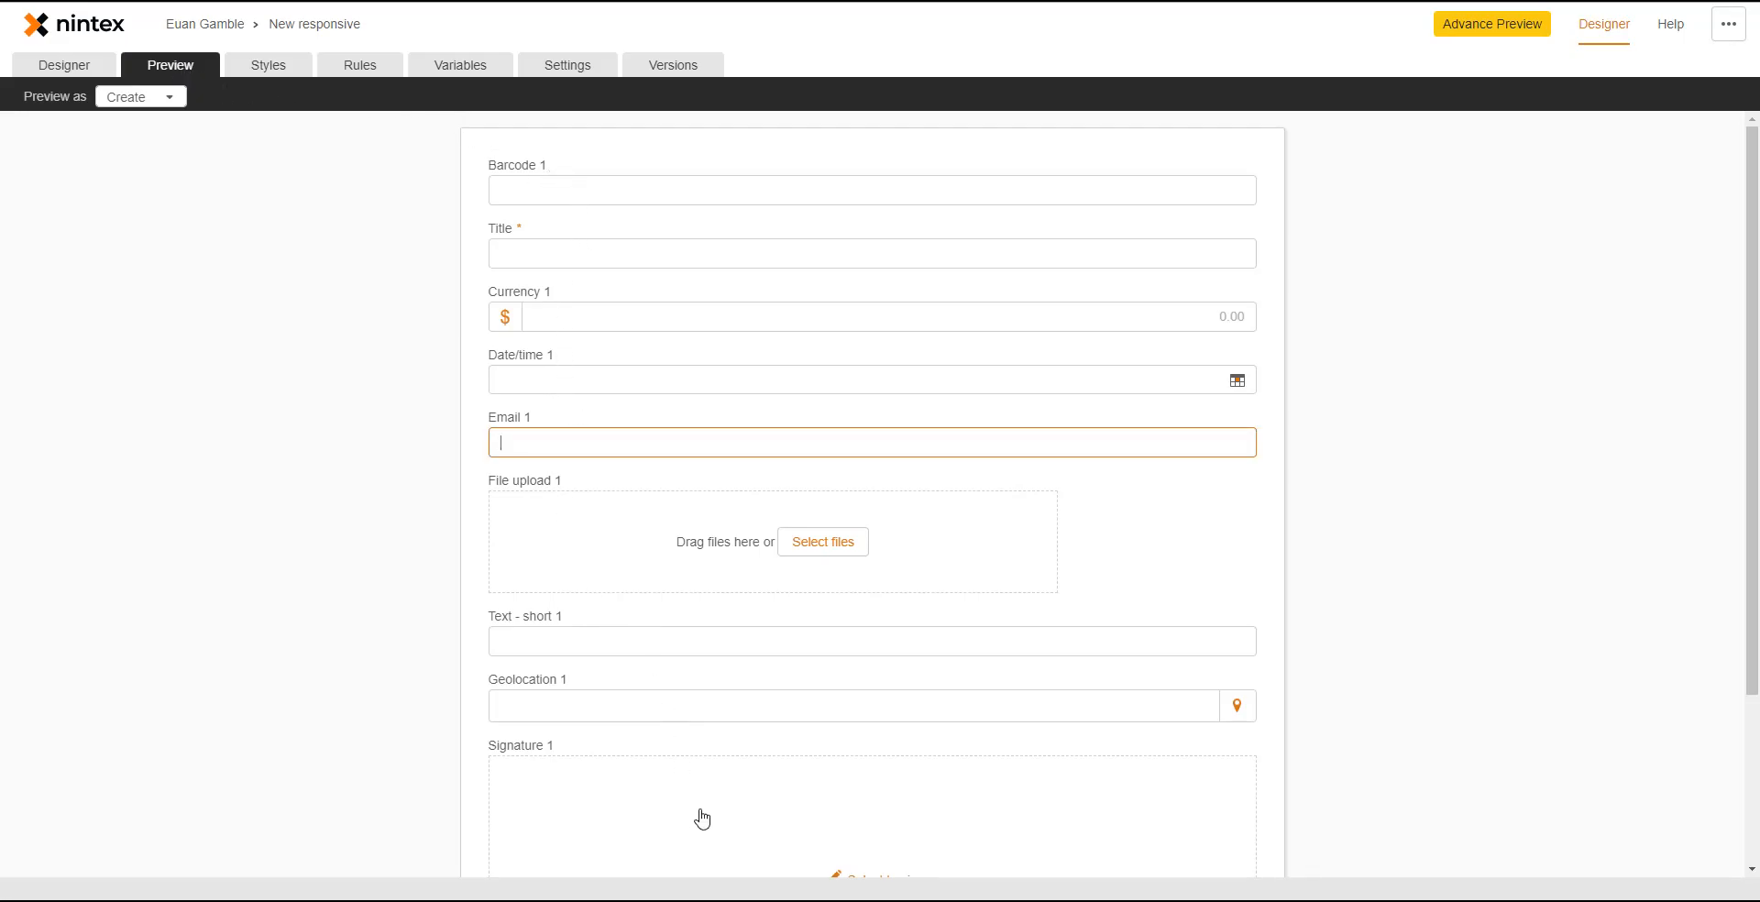
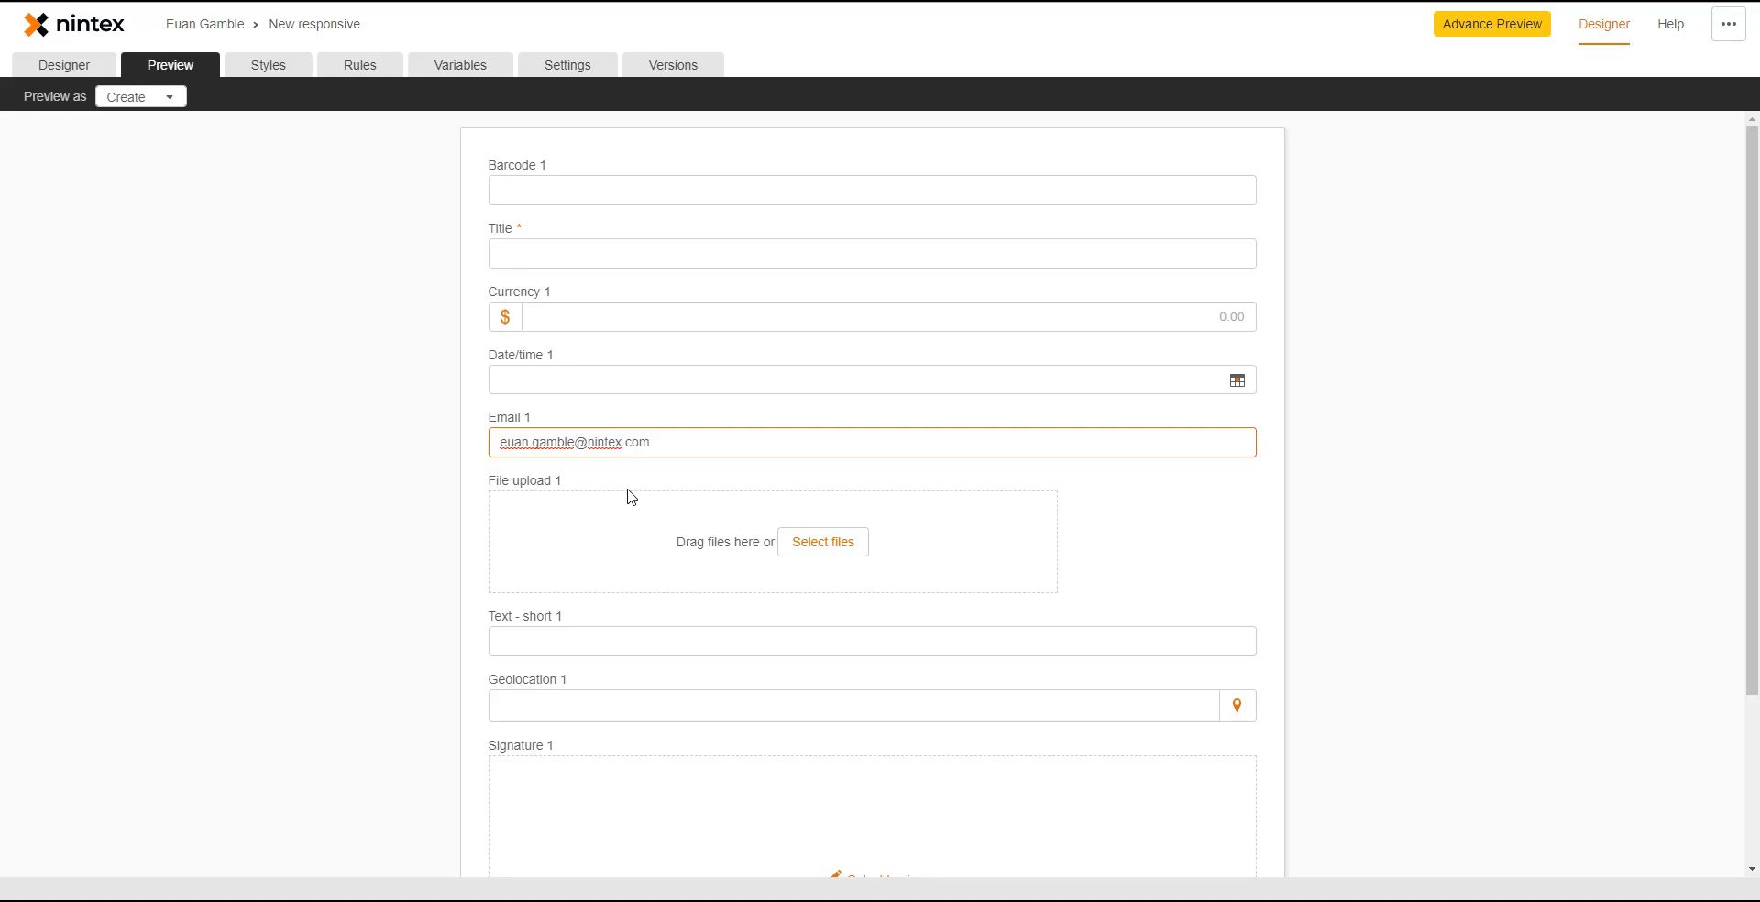
{"action": "left_click", "coordinate": [364, 498]}
{"action": "scroll", "coordinate": [393, 557], "scroll_direction": "down", "scroll_amount": 3}
{"action": "left_click", "coordinate": [629, 616]}
{"action": "mouse_move", "coordinate": [555, 495]}
{"action": "left_mouse_down"}
{"action": "mouse_move", "coordinate": [908, 372]}
{"action": "mouse_move", "coordinate": [1219, 510]}
{"action": "left_mouse_up"}
{"action": "left_click", "coordinate": [1241, 626]}
{"action": "scroll", "coordinate": [1302, 550], "scroll_direction": "up", "scroll_amount": 2}
{"action": "left_click", "coordinate": [555, 339]}
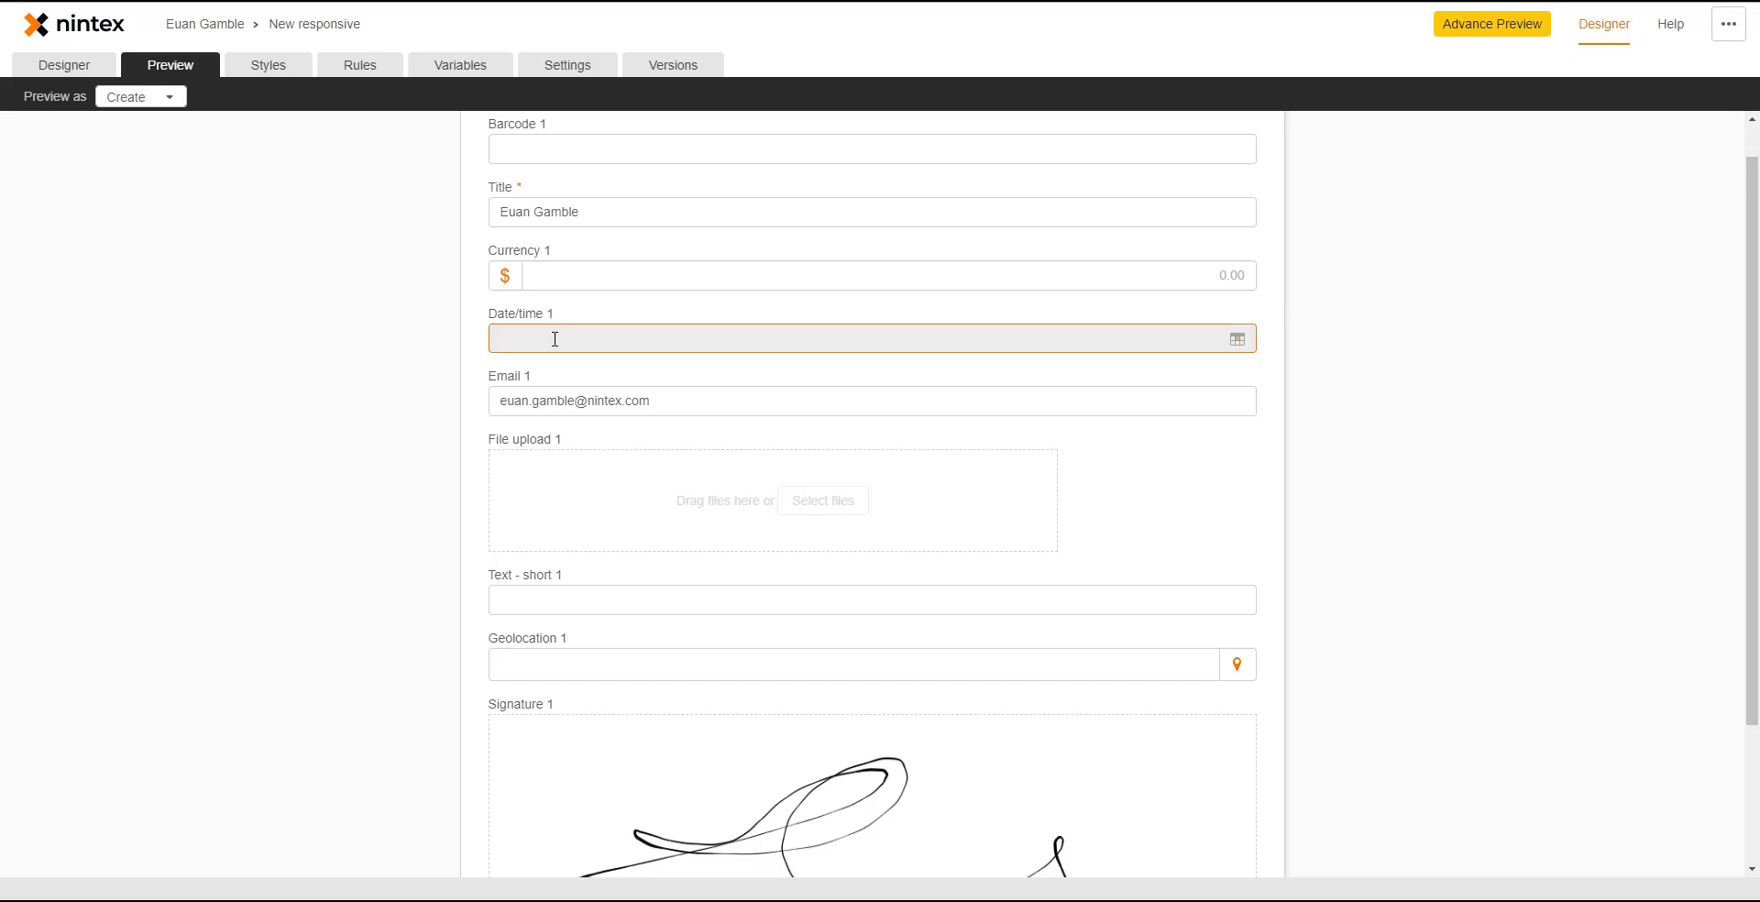
{"action": "scroll", "coordinate": [550, 290], "scroll_direction": "up", "scroll_amount": 1}
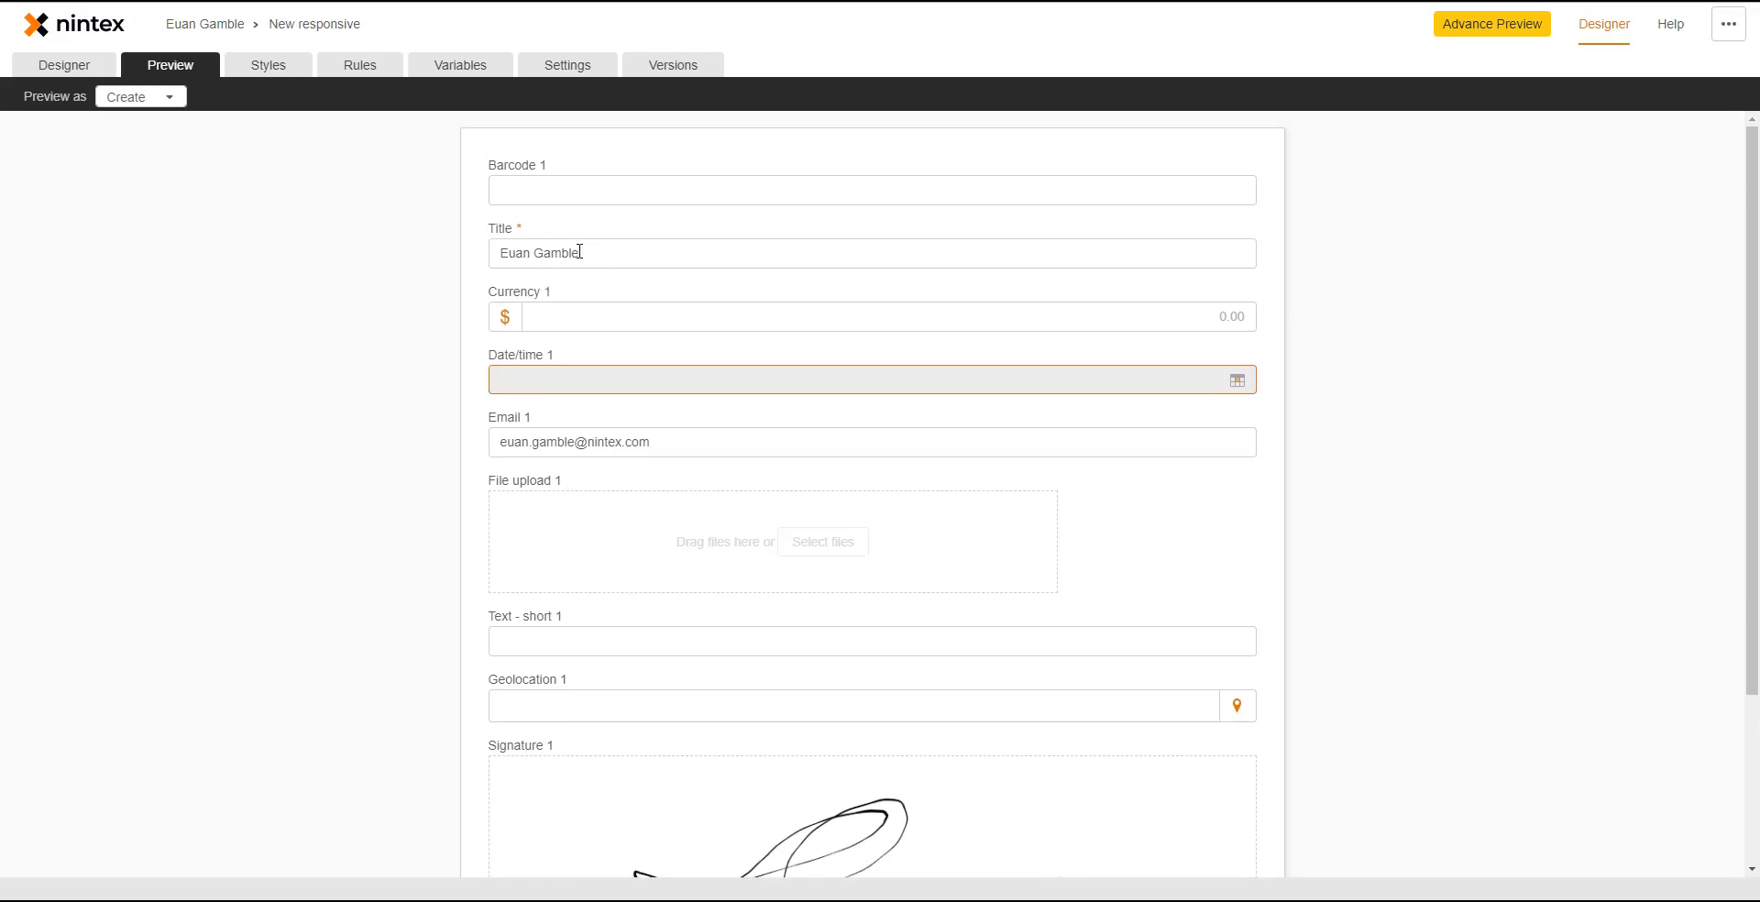
- Delete 'nintex' from the email to clear Title, then retype 'nintex.' so Title refills and Date/time 1 locks
{"action": "double_click", "coordinate": [605, 442]}
{"action": "key", "text": "BackSpace"}
{"action": "left_click", "coordinate": [271, 588]}
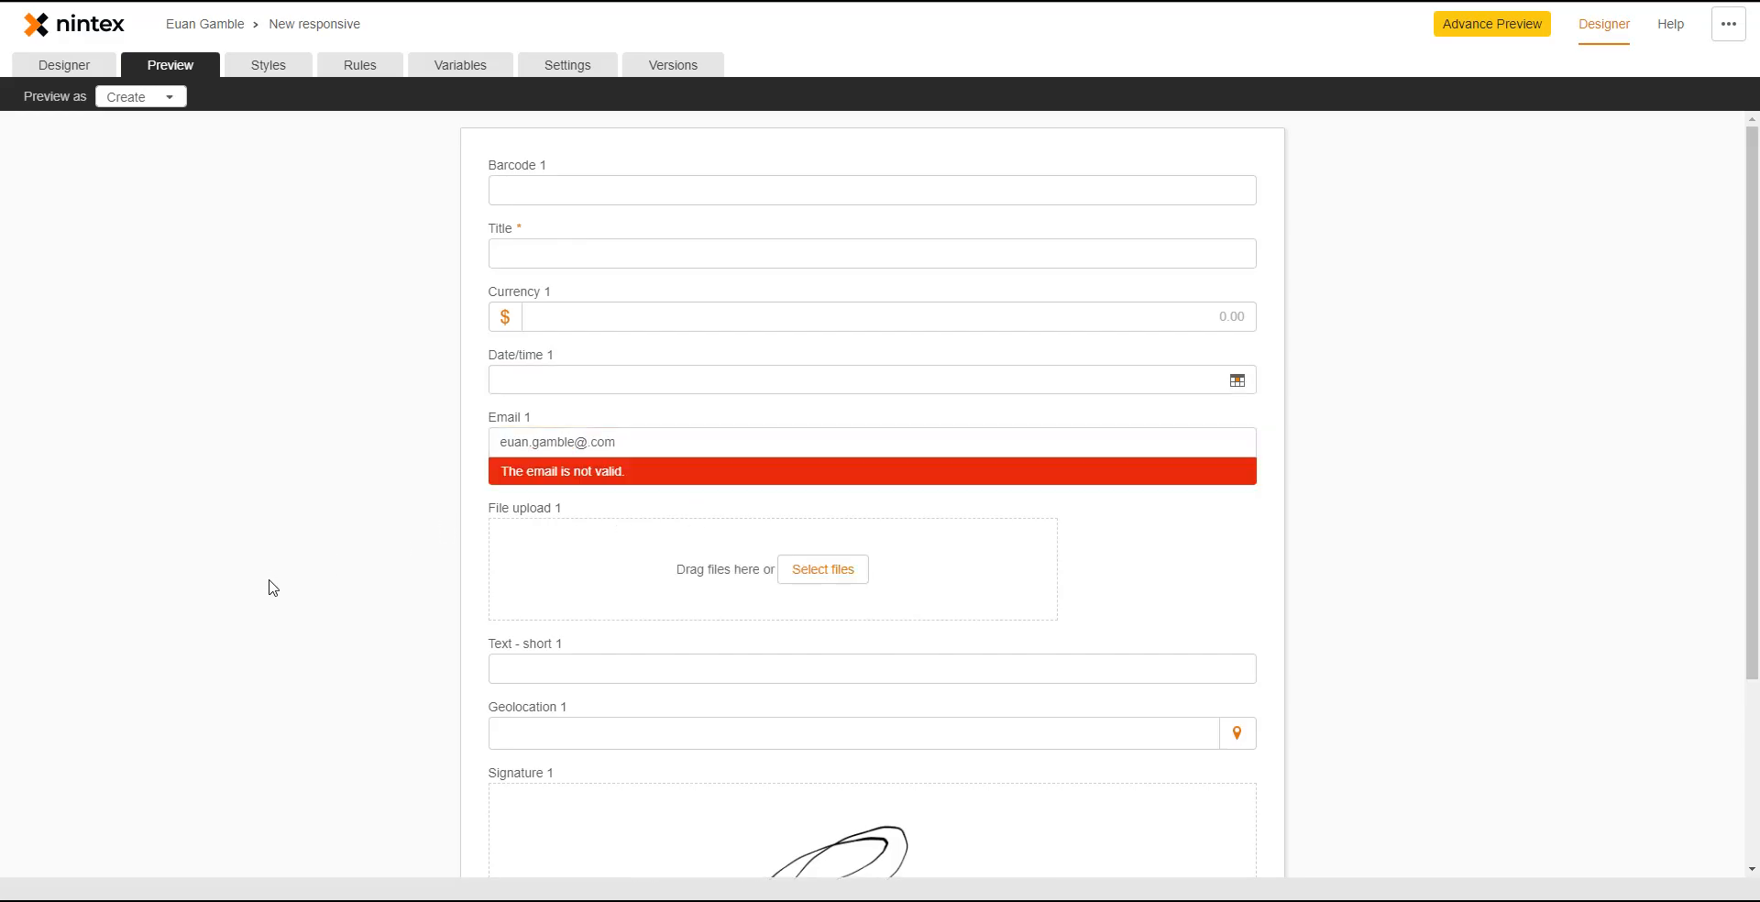
{"action": "scroll", "coordinate": [707, 443], "scroll_direction": "down", "scroll_amount": 3}
{"action": "scroll", "coordinate": [652, 330], "scroll_direction": "up", "scroll_amount": 3}
{"action": "left_click", "coordinate": [556, 252]}
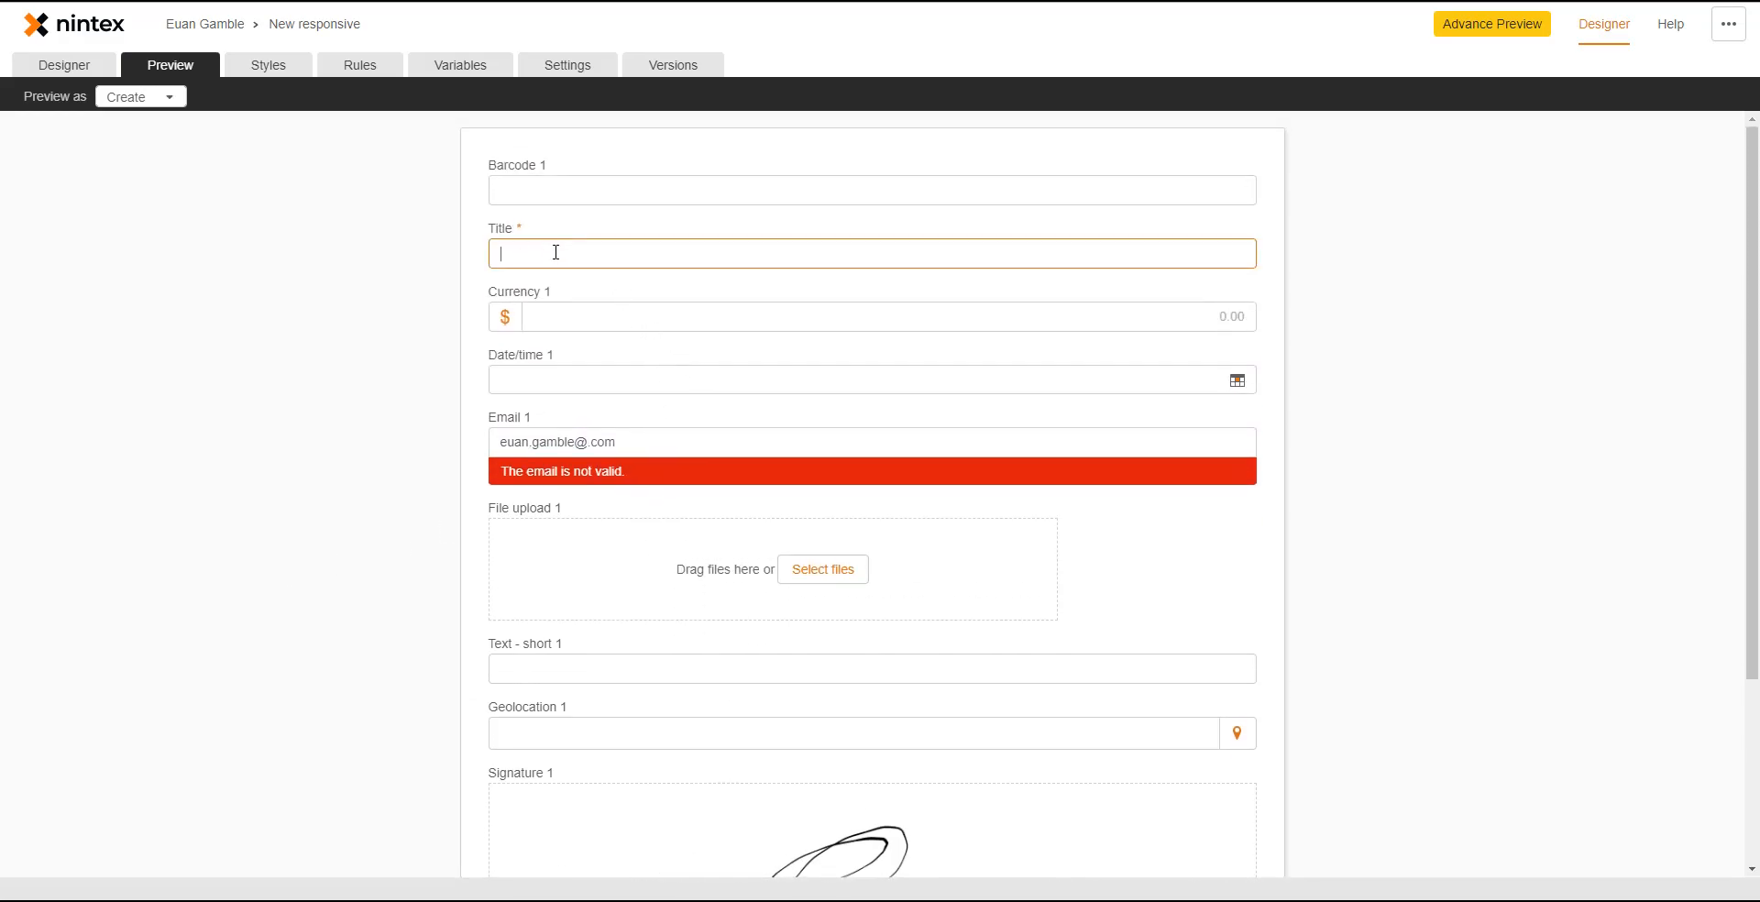
{"action": "left_click", "coordinate": [594, 442]}
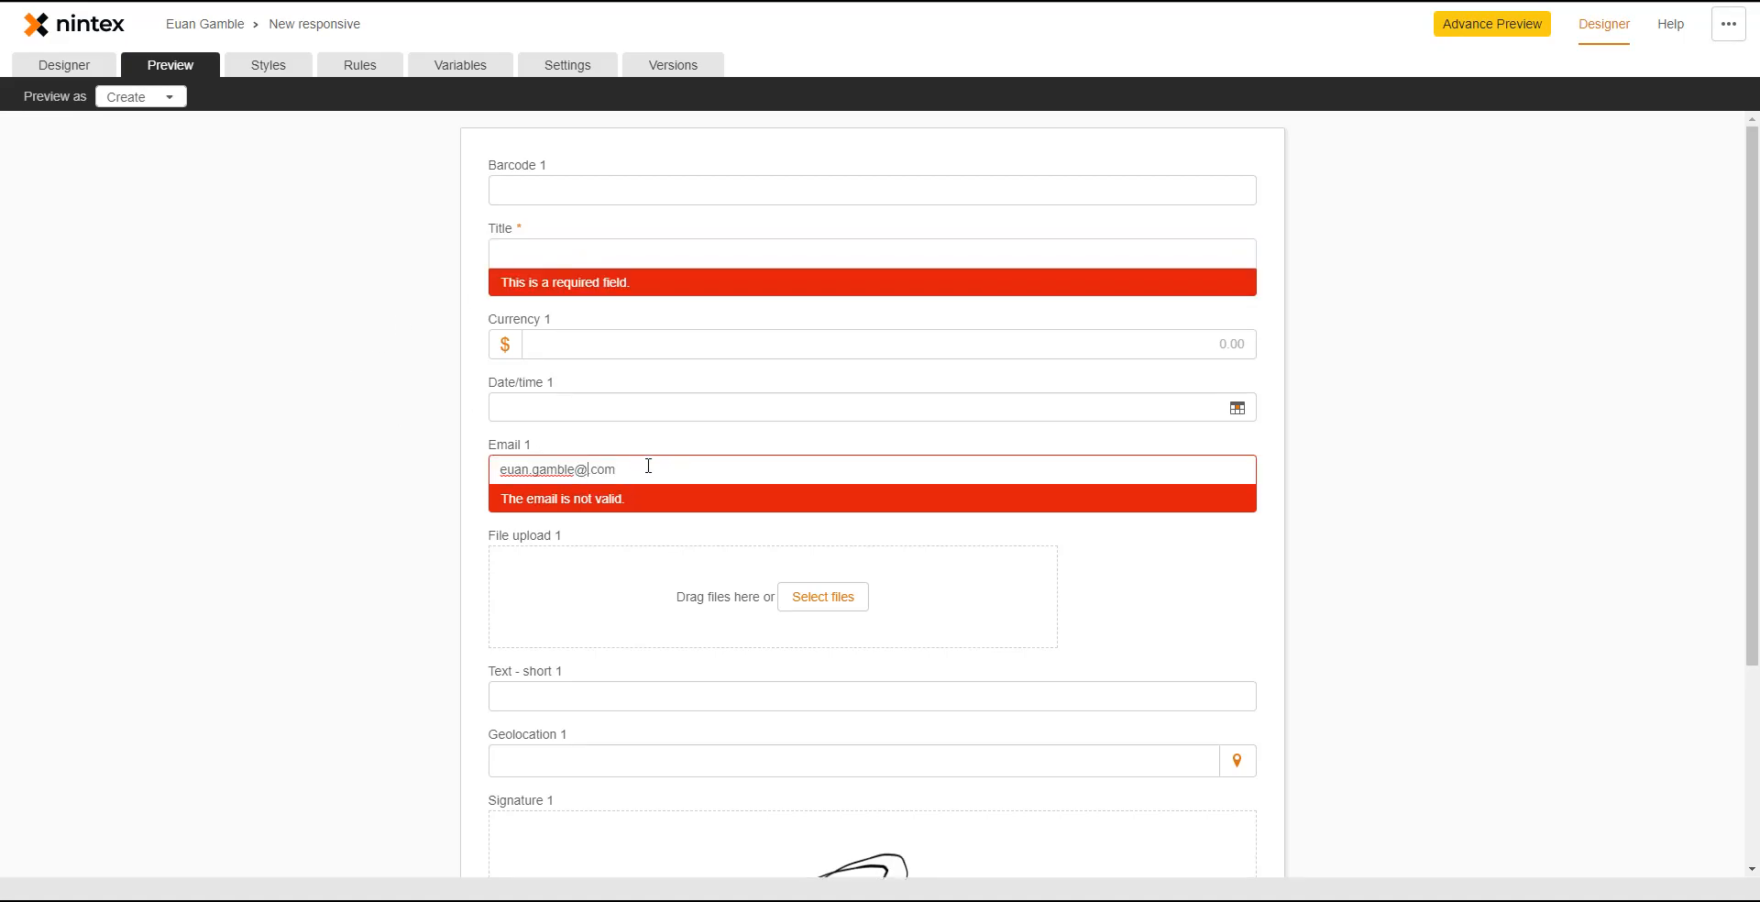
{"action": "type", "text": "nintex."}
{"action": "left_click", "coordinate": [375, 433]}
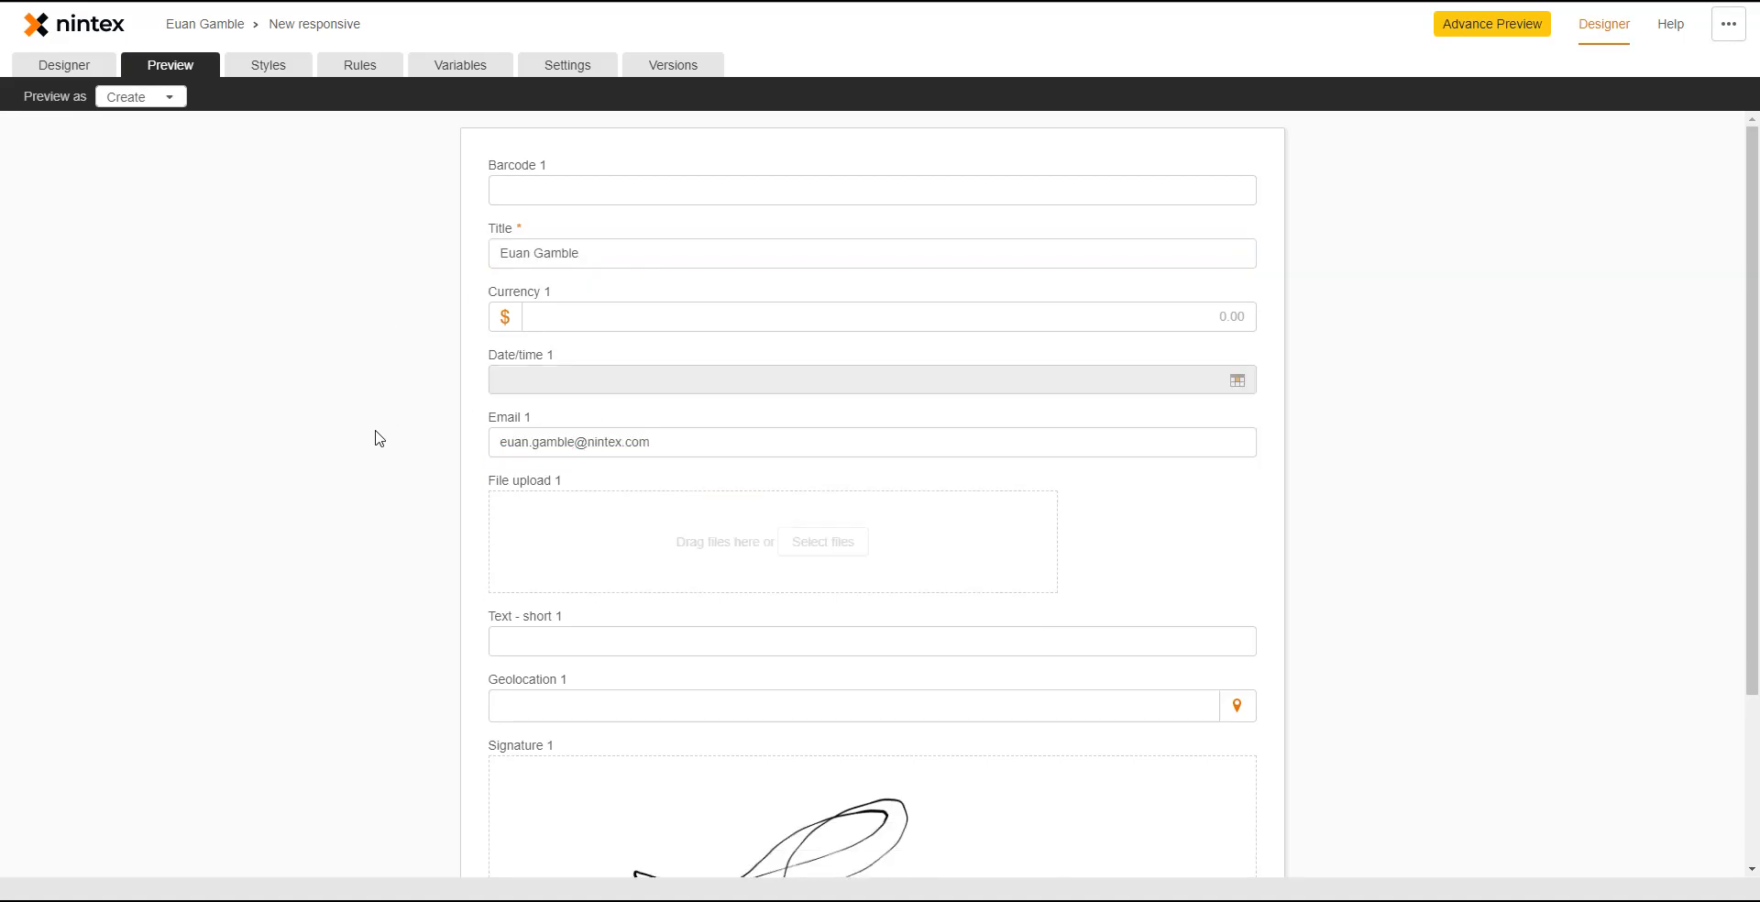
{"action": "left_click", "coordinate": [530, 371]}
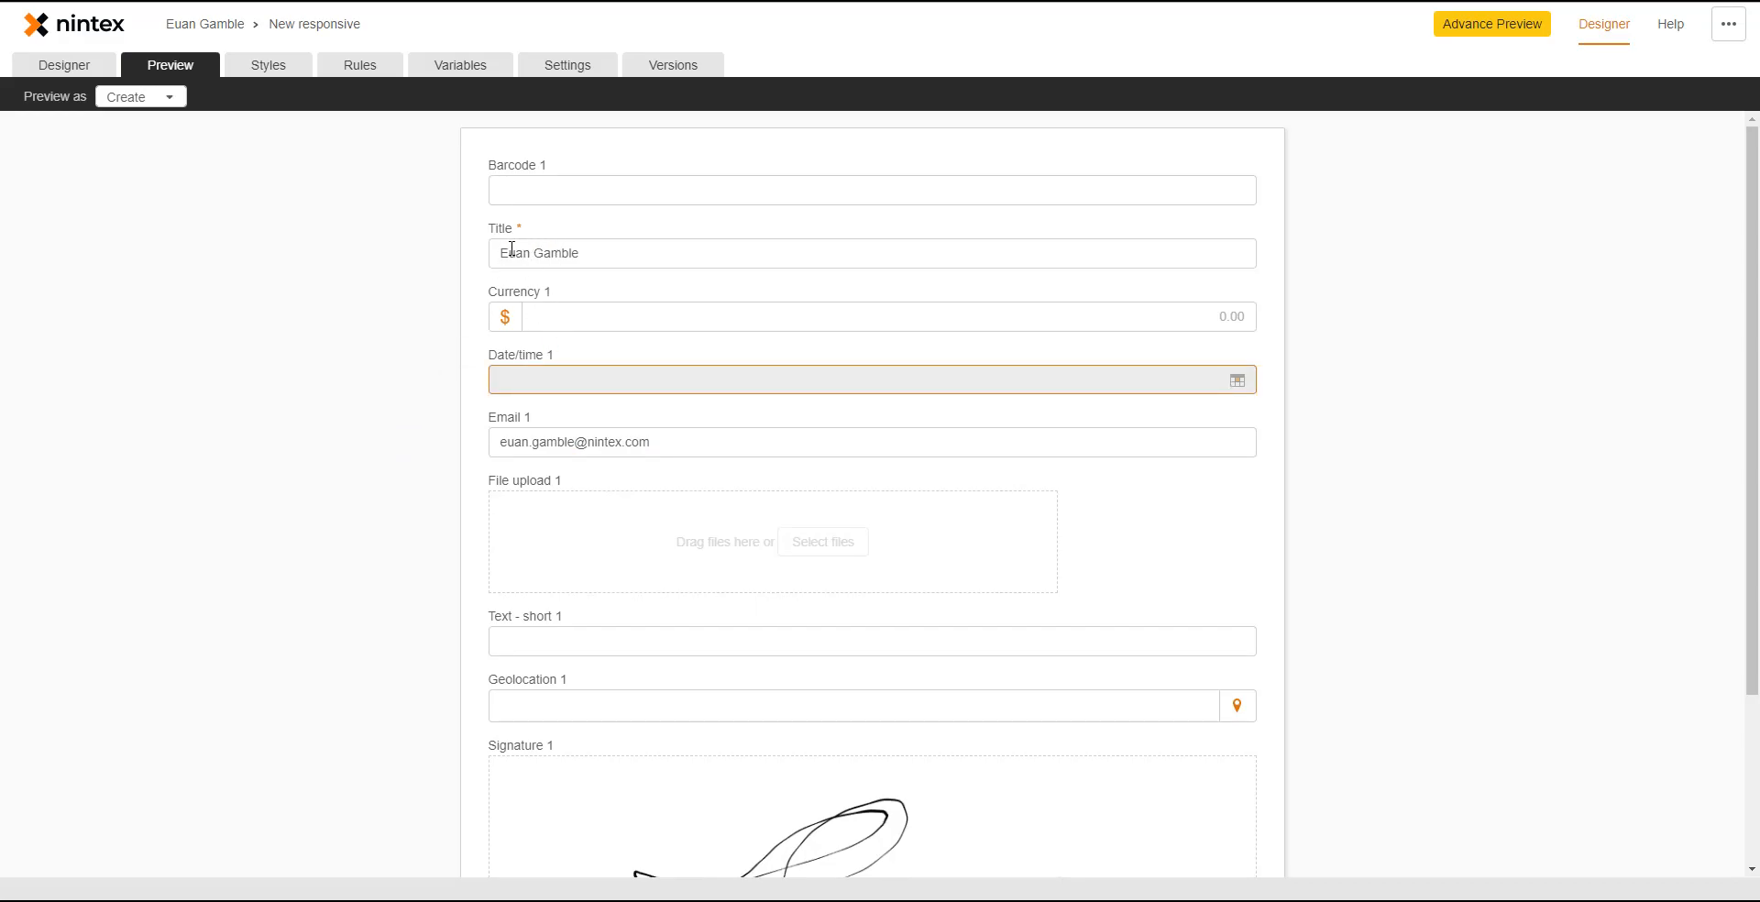
{"action": "scroll", "coordinate": [358, 522], "scroll_direction": "down", "scroll_amount": 3}
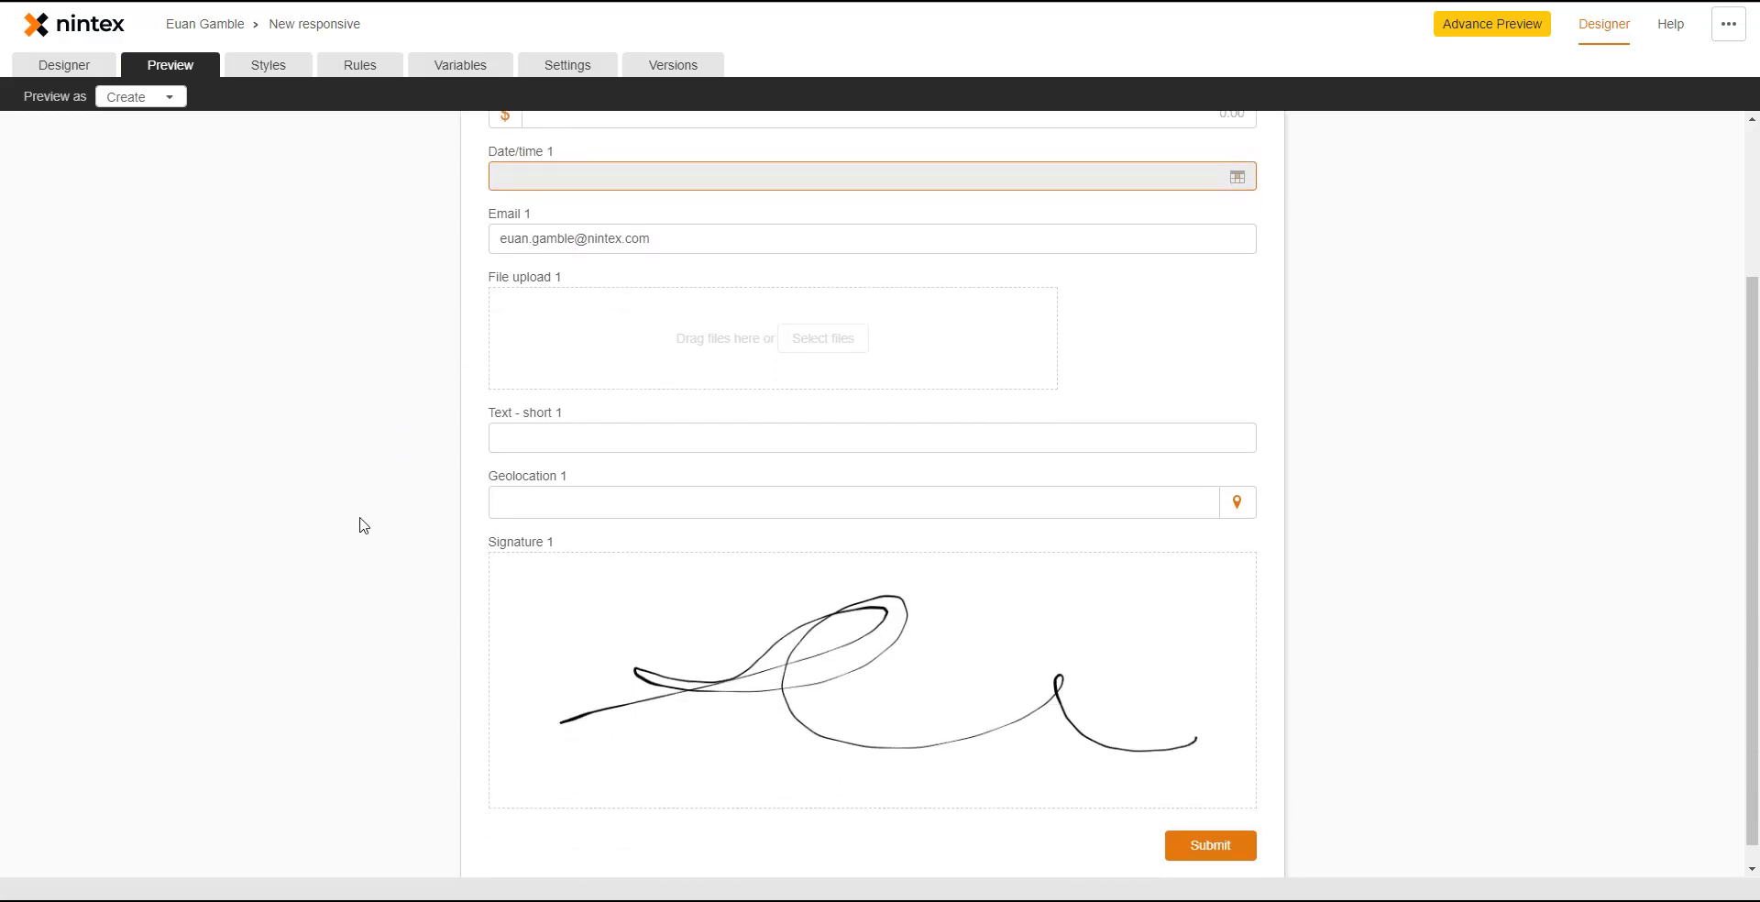
- Reopen the saved On form input rule from the Rules page to show its If, Then and Else rows
{"action": "left_click", "coordinate": [353, 66]}
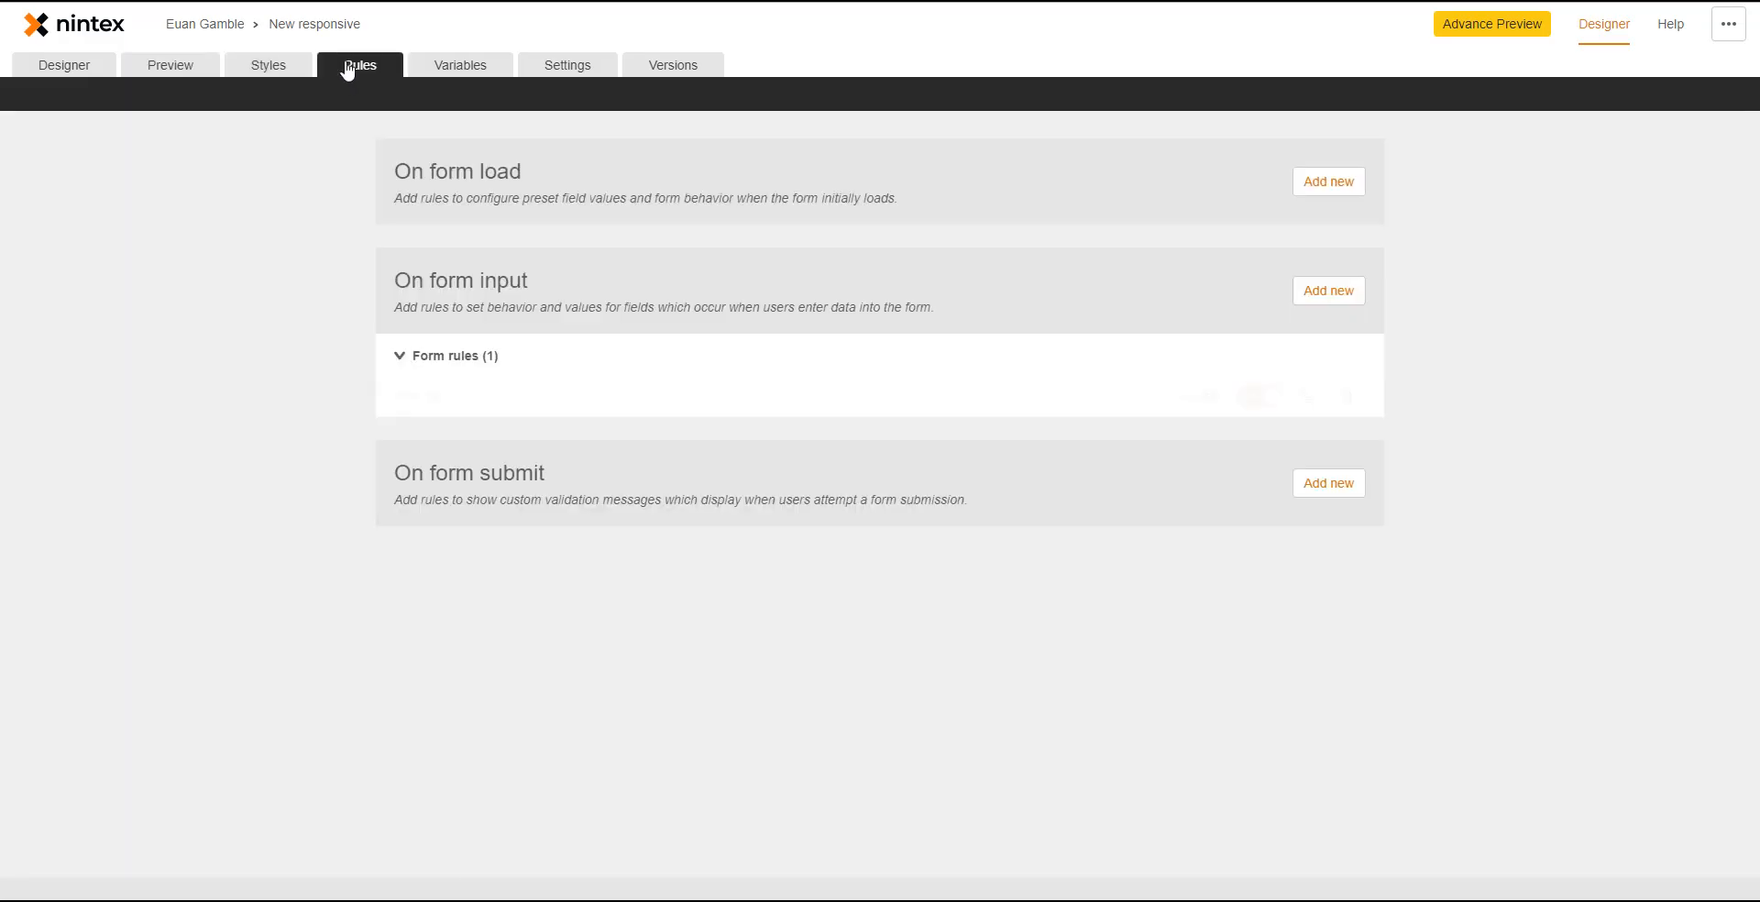
{"action": "left_click", "coordinate": [507, 404]}
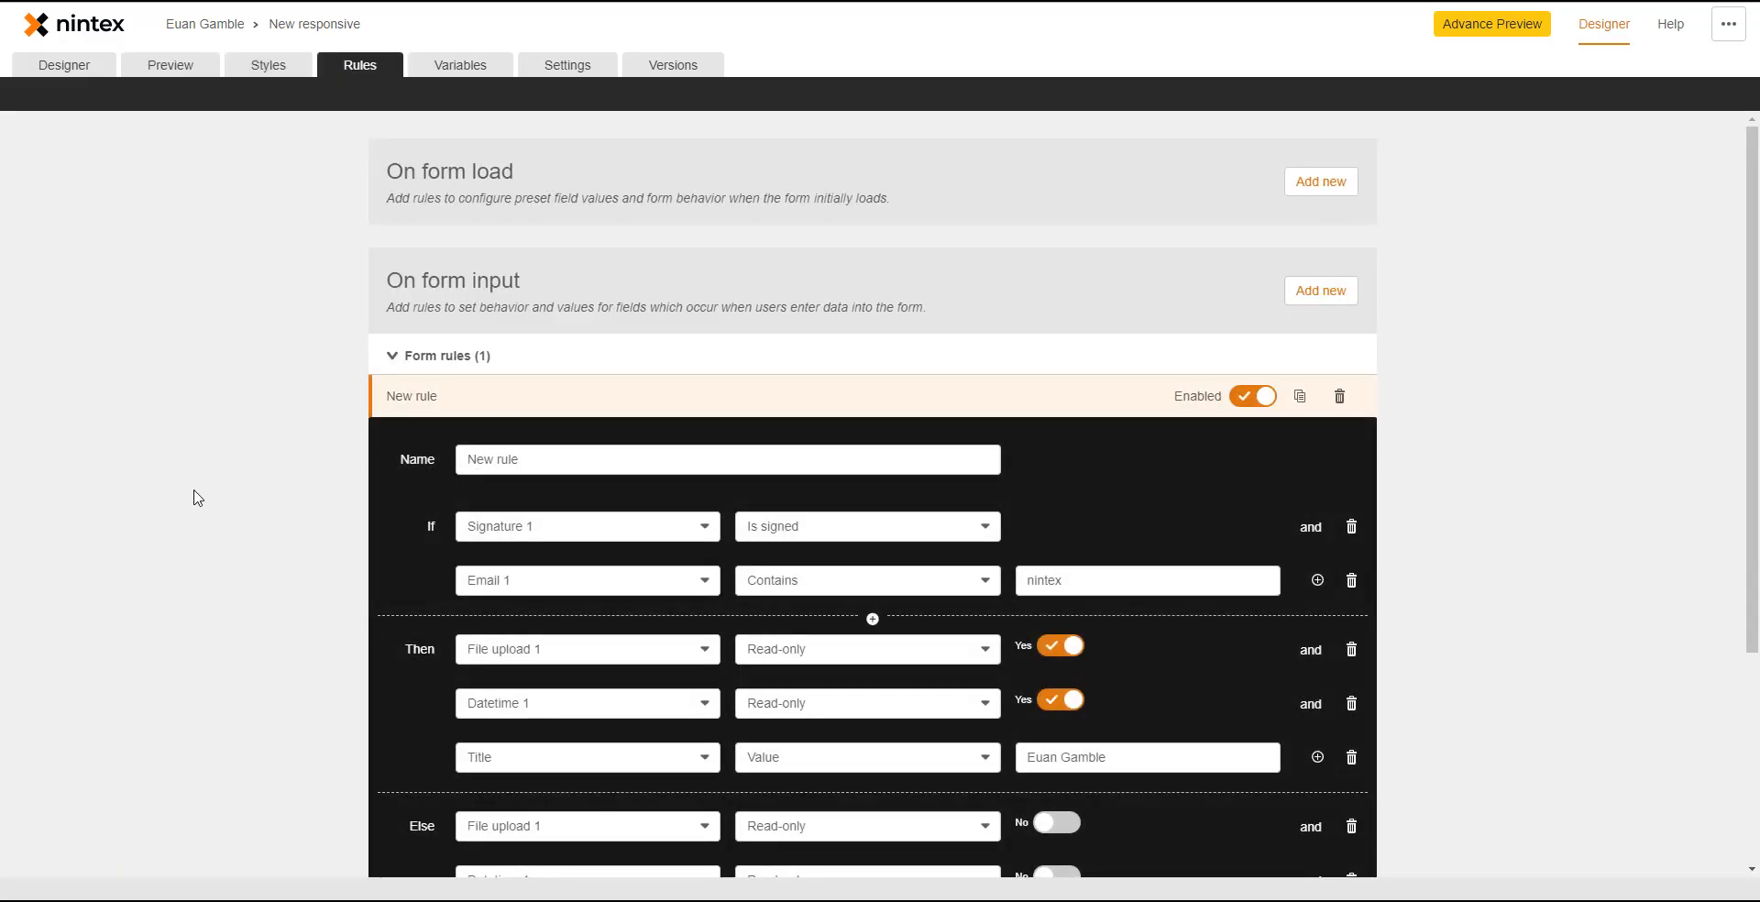
{"action": "scroll", "coordinate": [199, 498], "scroll_direction": "down", "scroll_amount": 1}
{"action": "scroll", "coordinate": [199, 498], "scroll_direction": "down", "scroll_amount": 2}
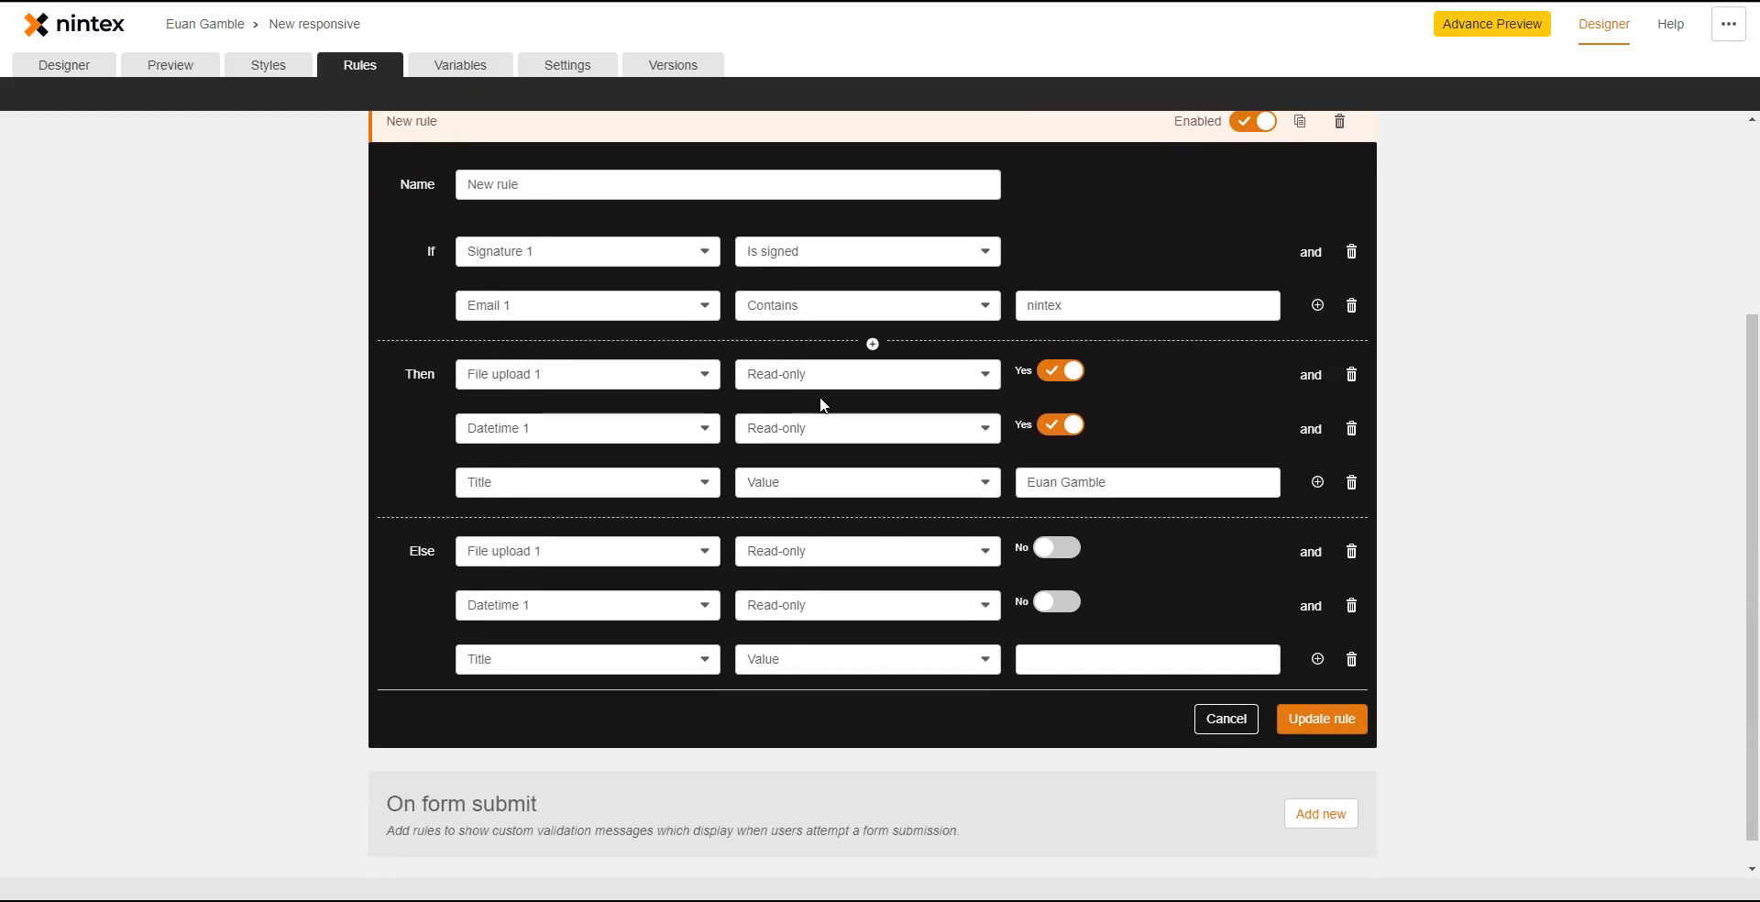
{"action": "mouse_move", "coordinate": [1179, 484]}
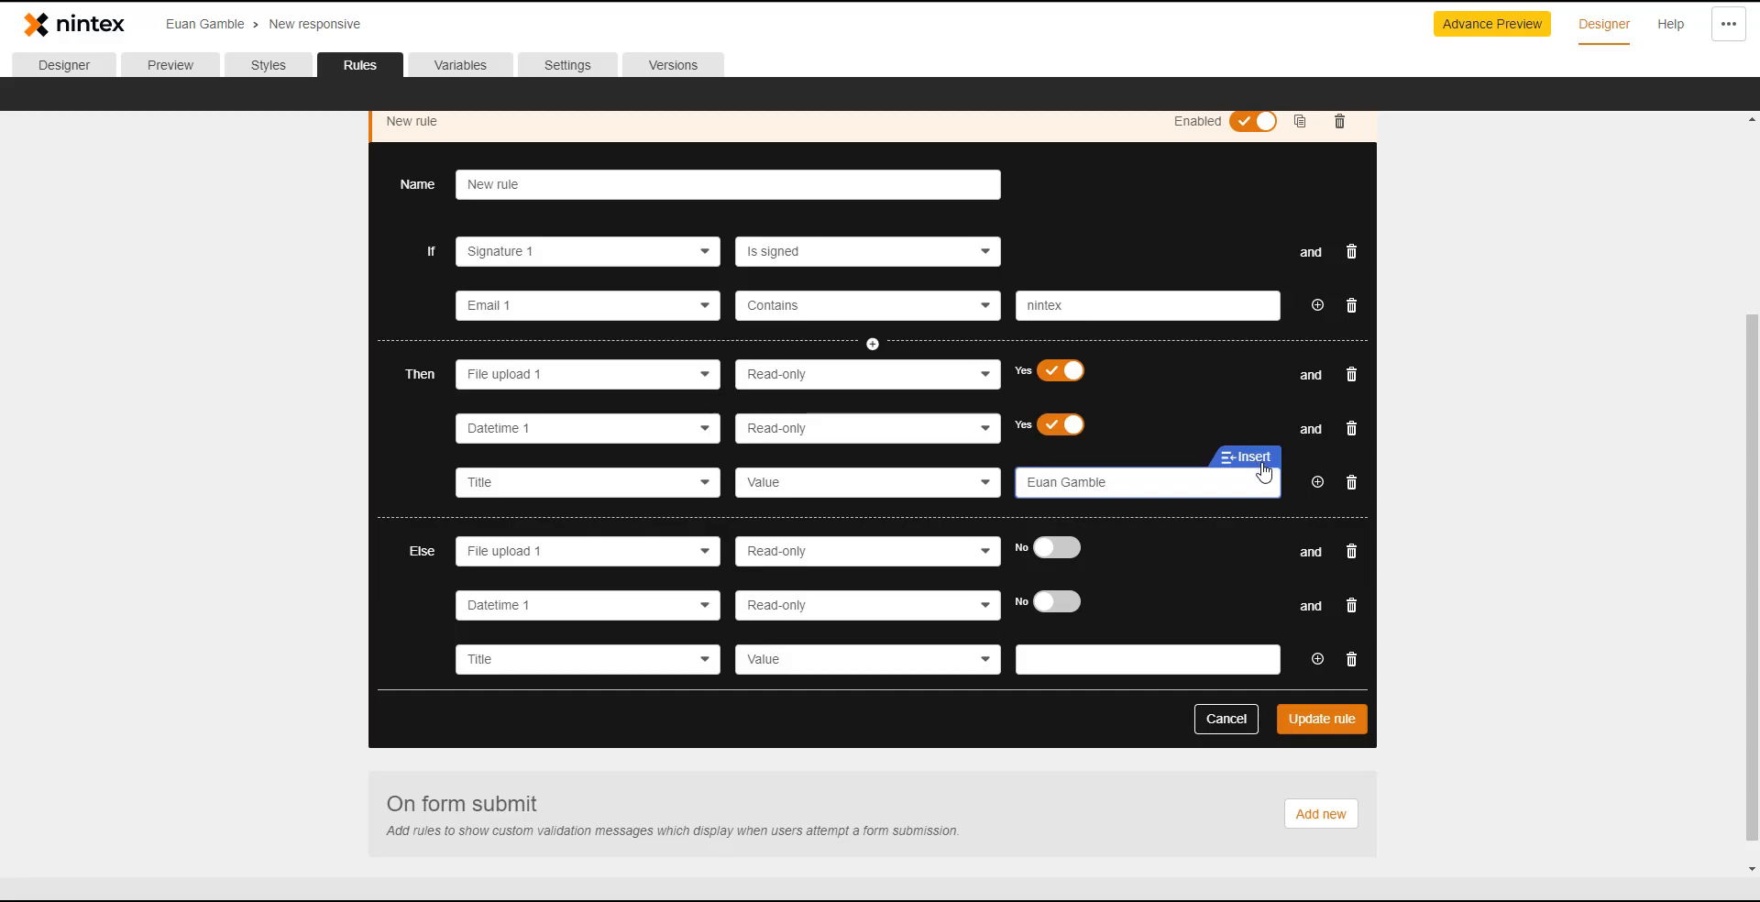
- From the Then-row Title value's Insert dialog, look through Form controls, SharePoint Columns and Context, then start a new Form variable
{"action": "left_click", "coordinate": [1259, 466]}
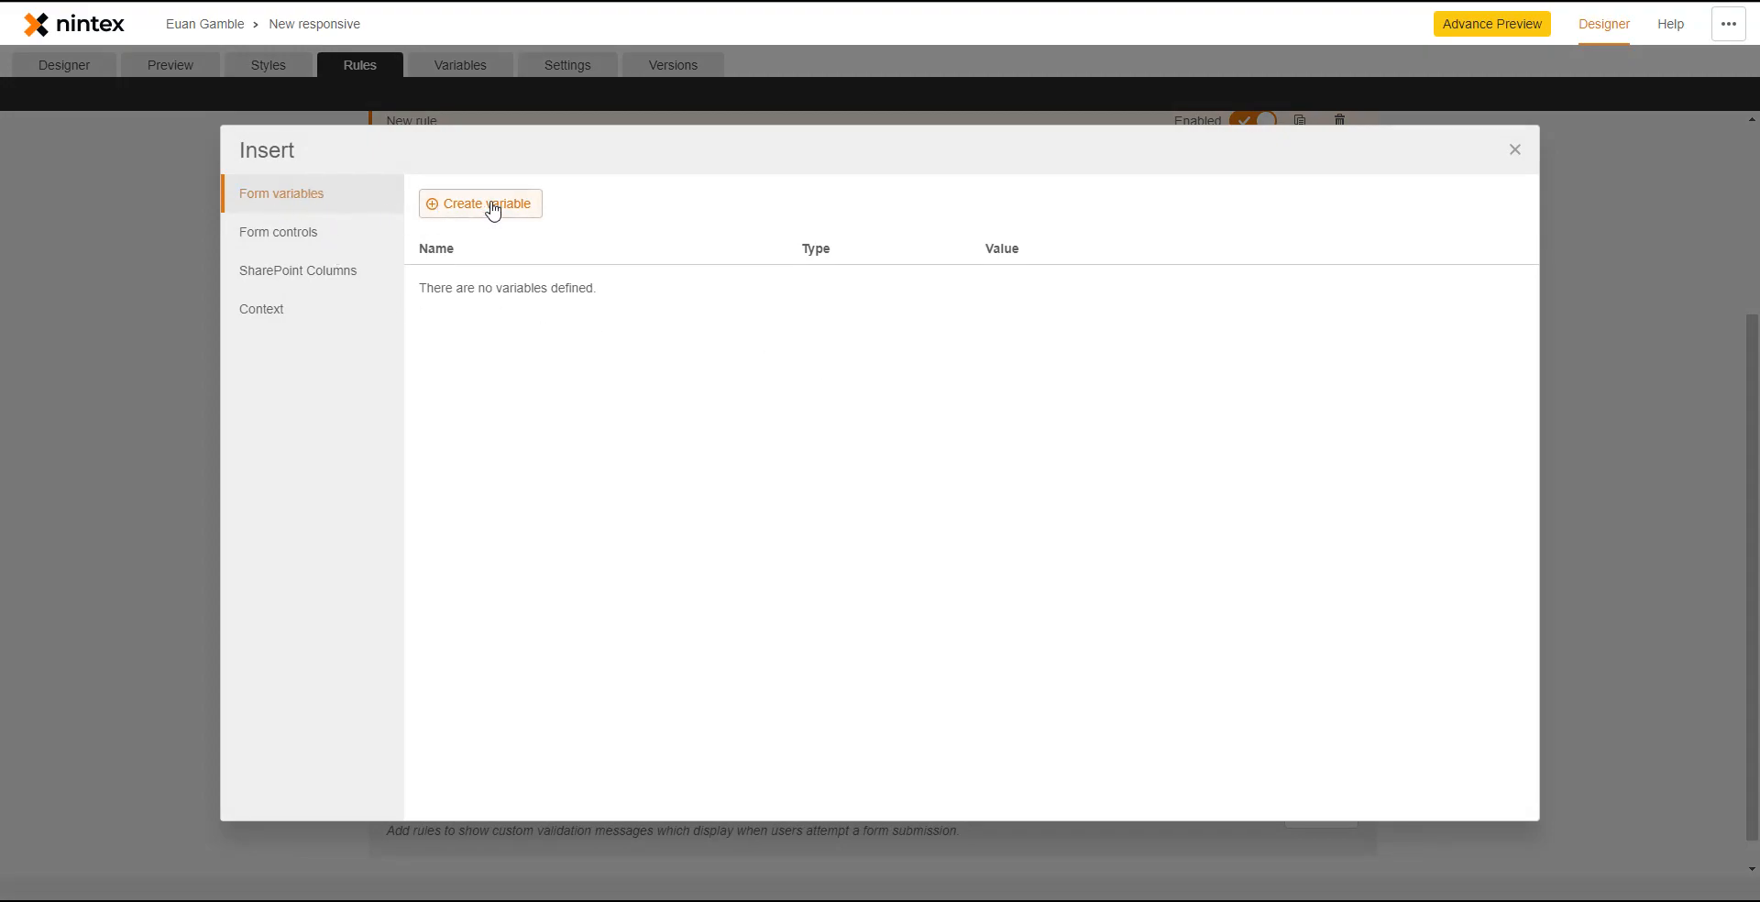
{"action": "left_click", "coordinate": [323, 236]}
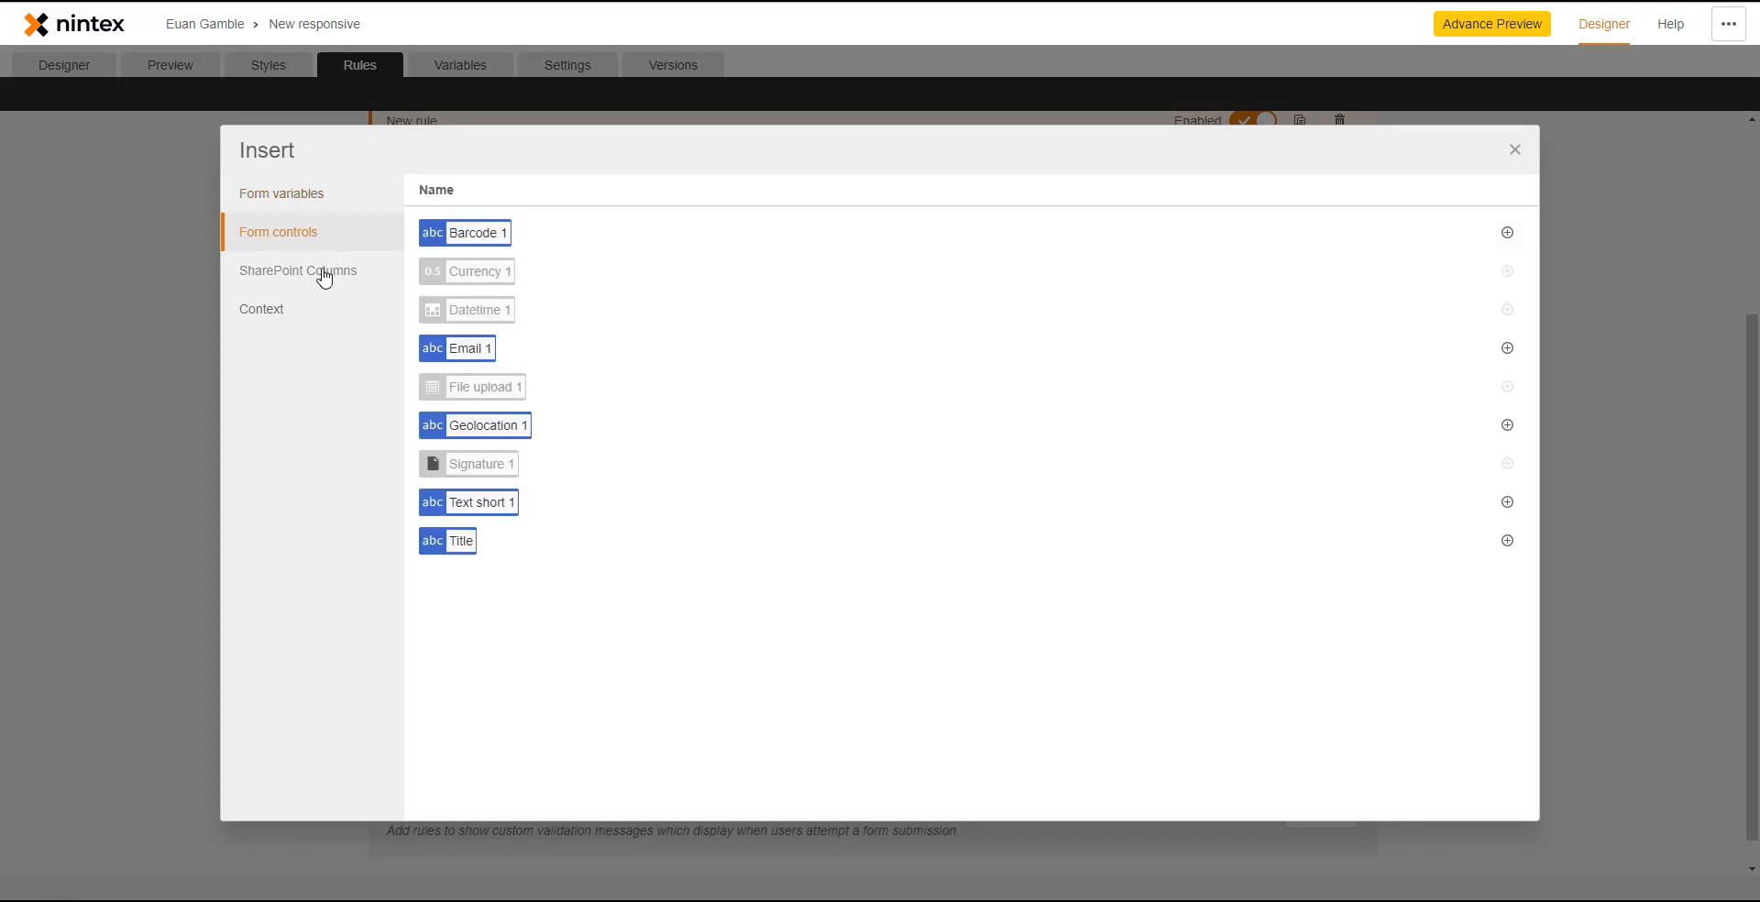
{"action": "left_click", "coordinate": [323, 274]}
{"action": "left_click", "coordinate": [300, 316]}
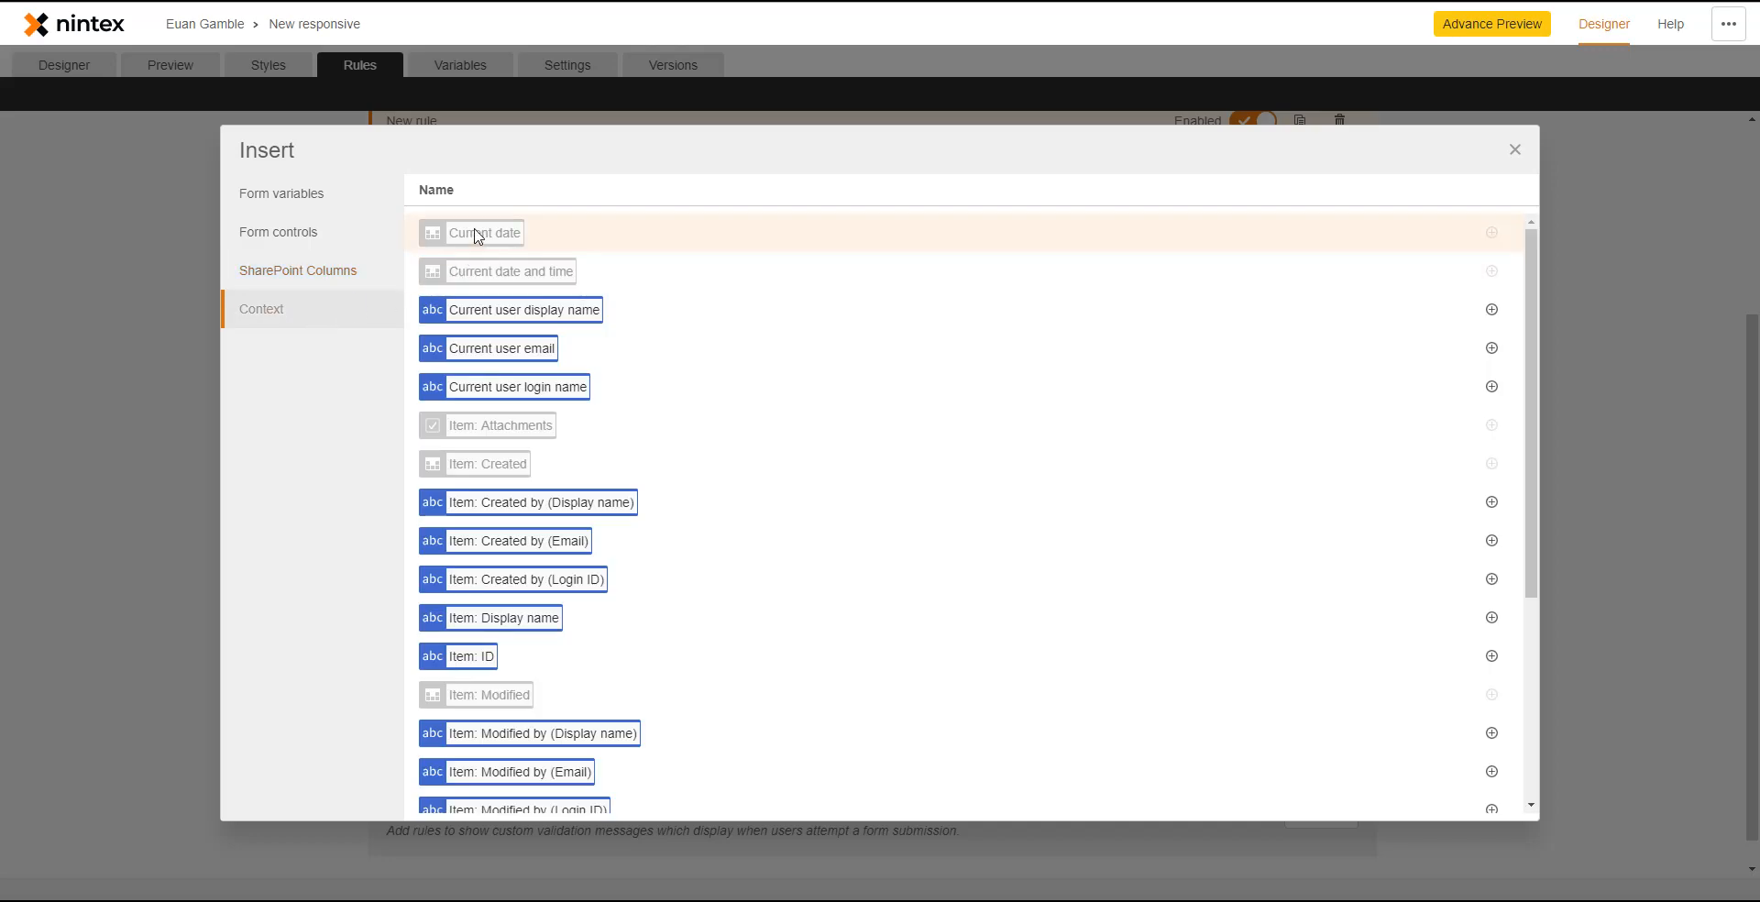
{"action": "scroll", "coordinate": [491, 624], "scroll_direction": "down", "scroll_amount": 4}
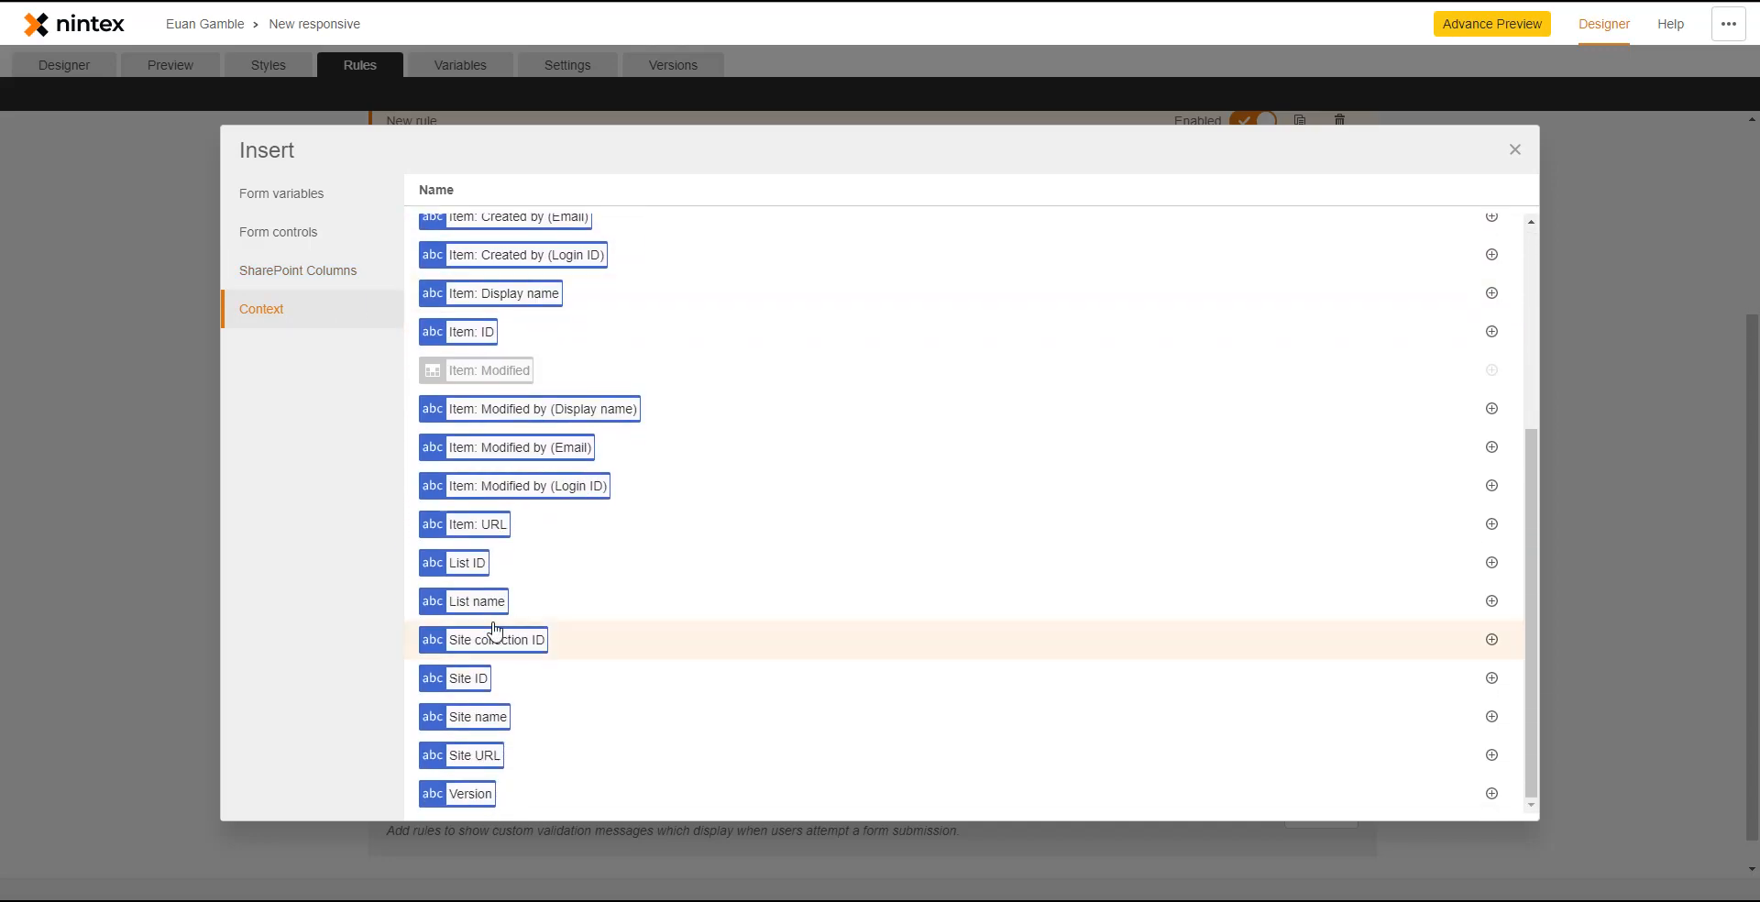
{"action": "left_click", "coordinate": [300, 198]}
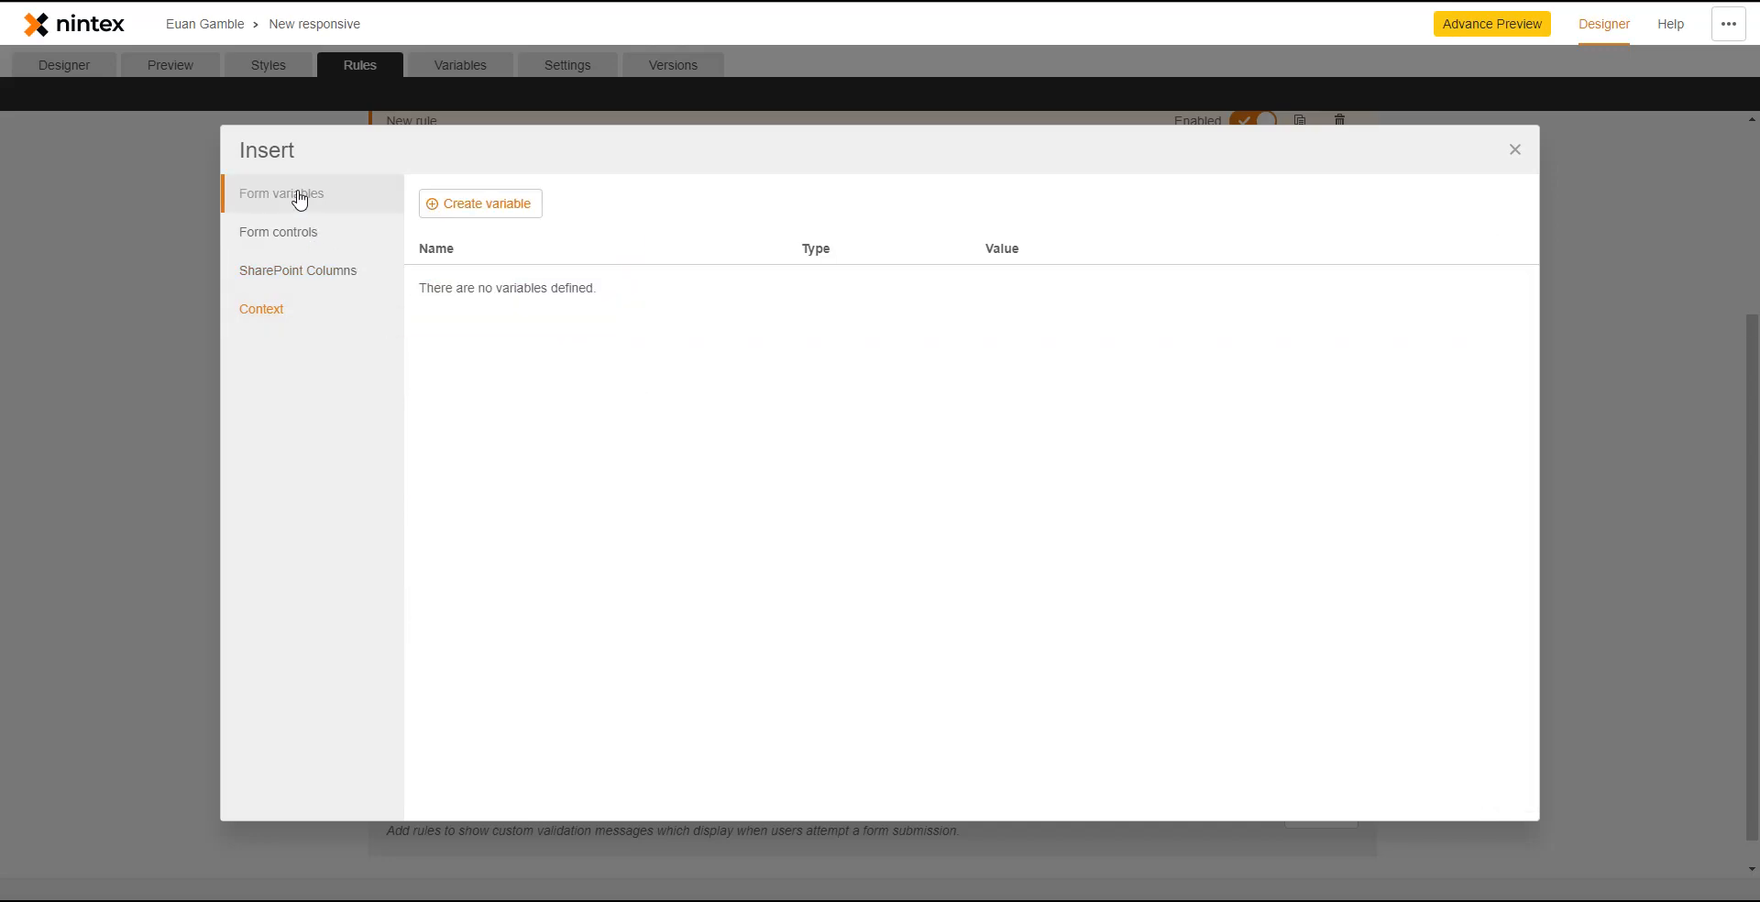
{"action": "left_click", "coordinate": [471, 206]}
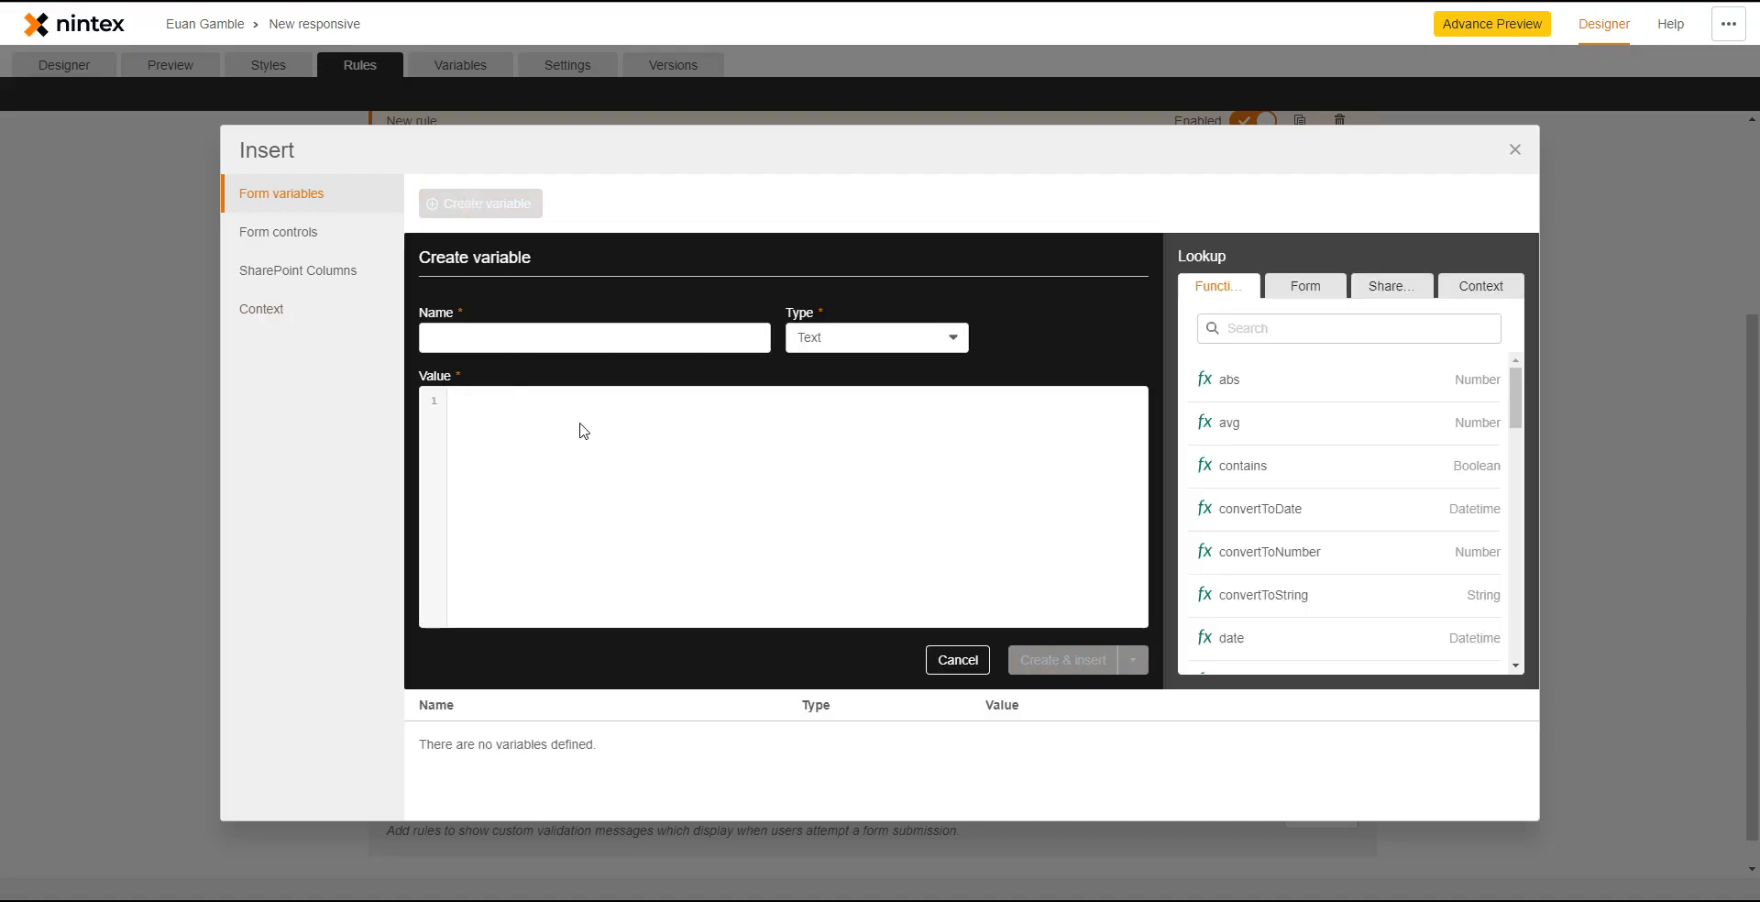
- Create the Text variable 'Get name' with value getQueryStringParameter("Name") and insert it into Title
{"action": "left_click", "coordinate": [522, 341]}
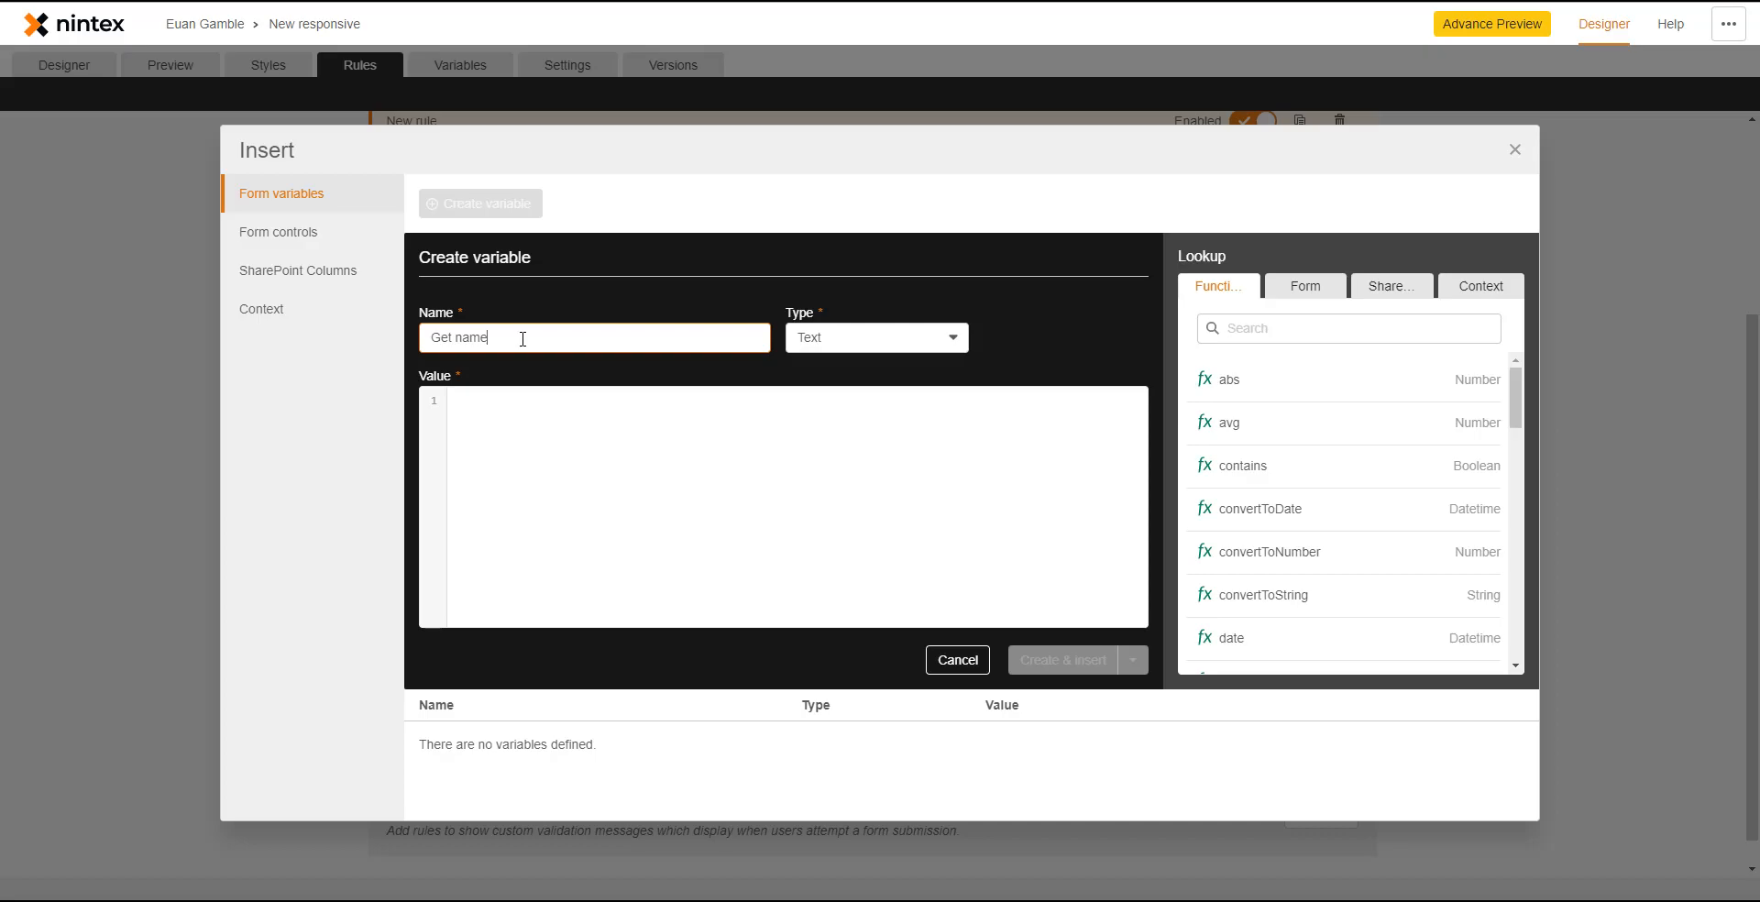
{"action": "left_click", "coordinate": [675, 411]}
{"action": "type", "text": "get"}
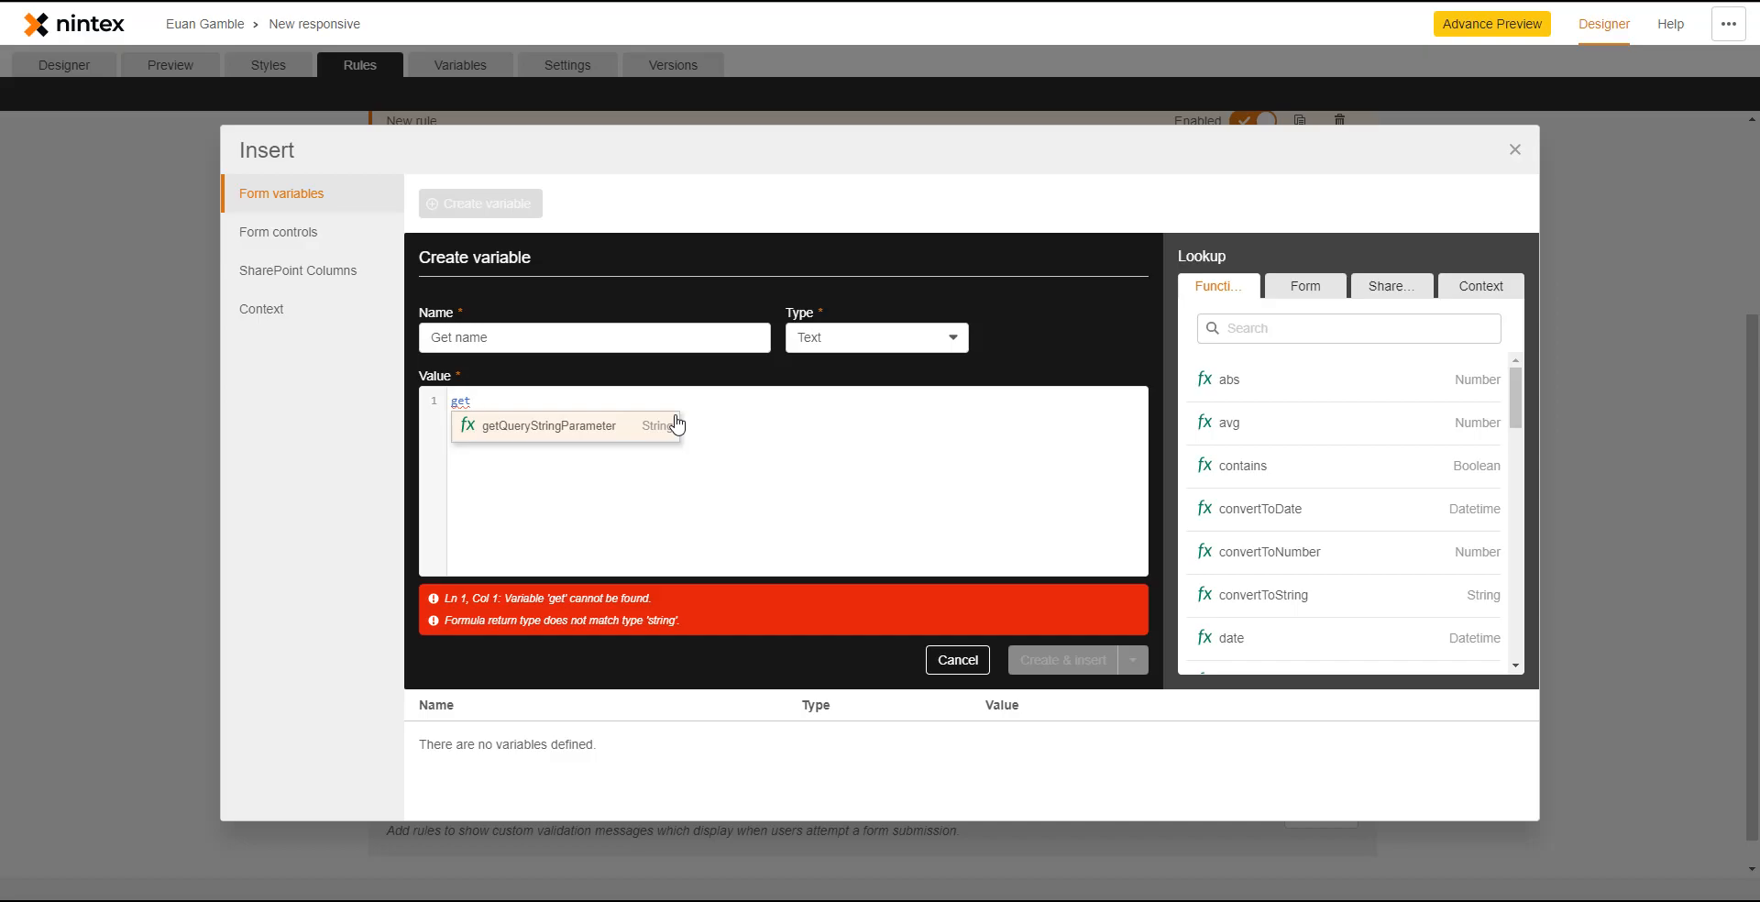
{"action": "key", "text": "BackSpace"}
{"action": "key", "text": "BackSpace"}
{"action": "key", "text": "BackSpace"}
{"action": "type", "text": "str"}
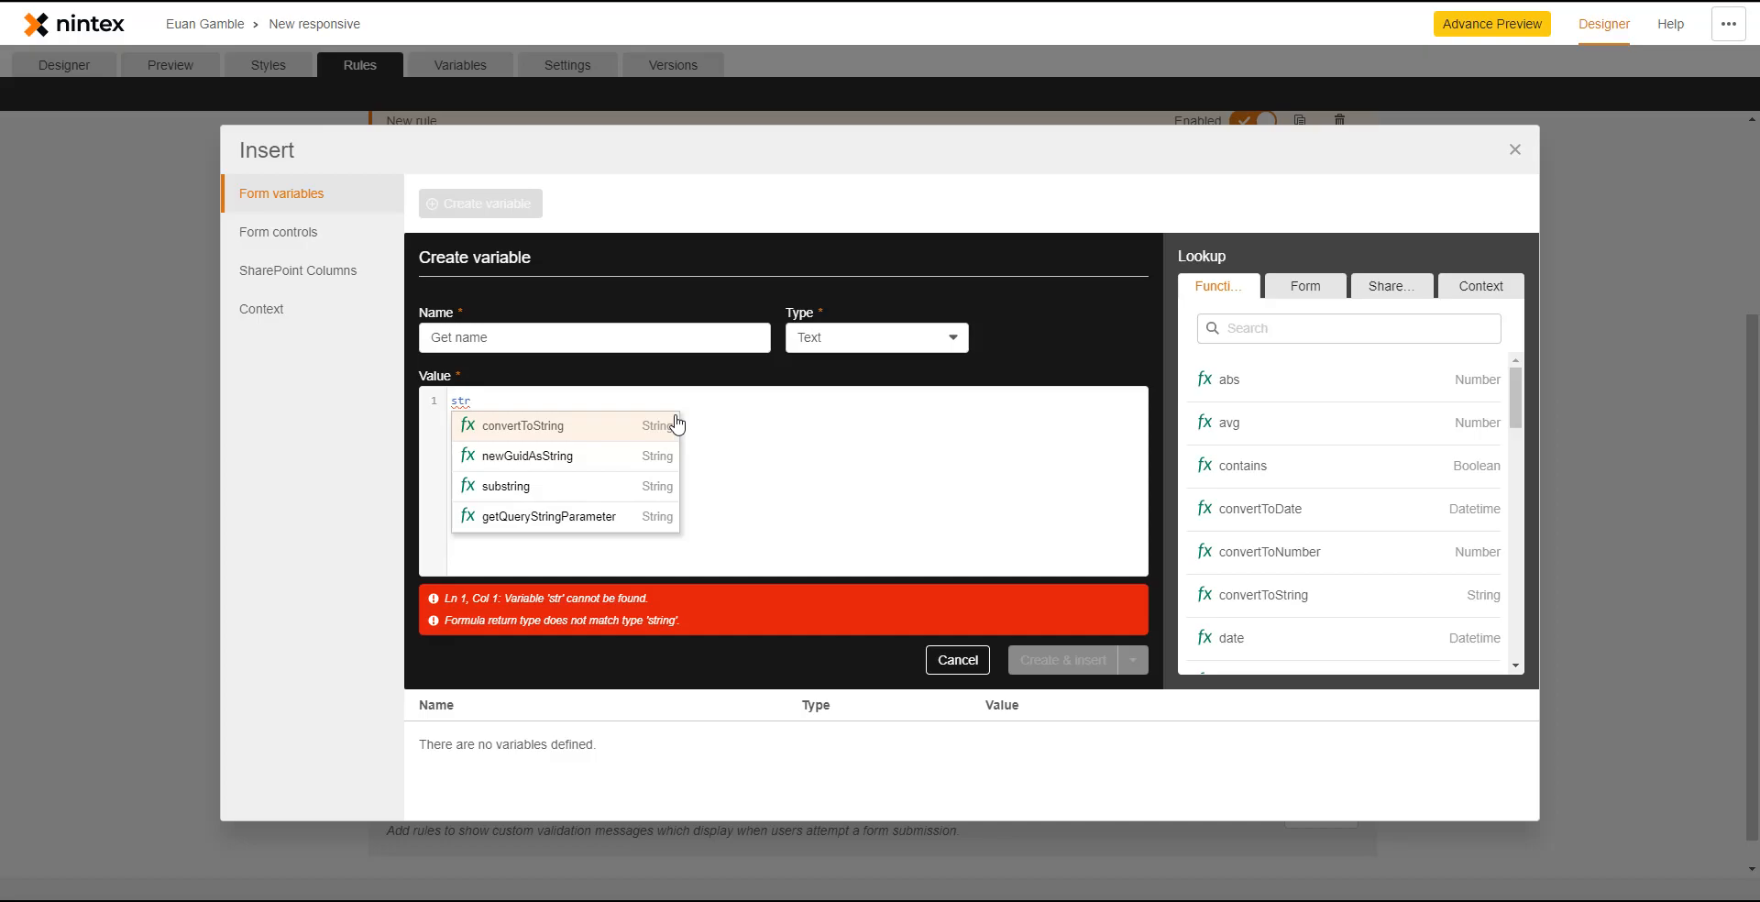
{"action": "key", "text": "ctrl+a"}
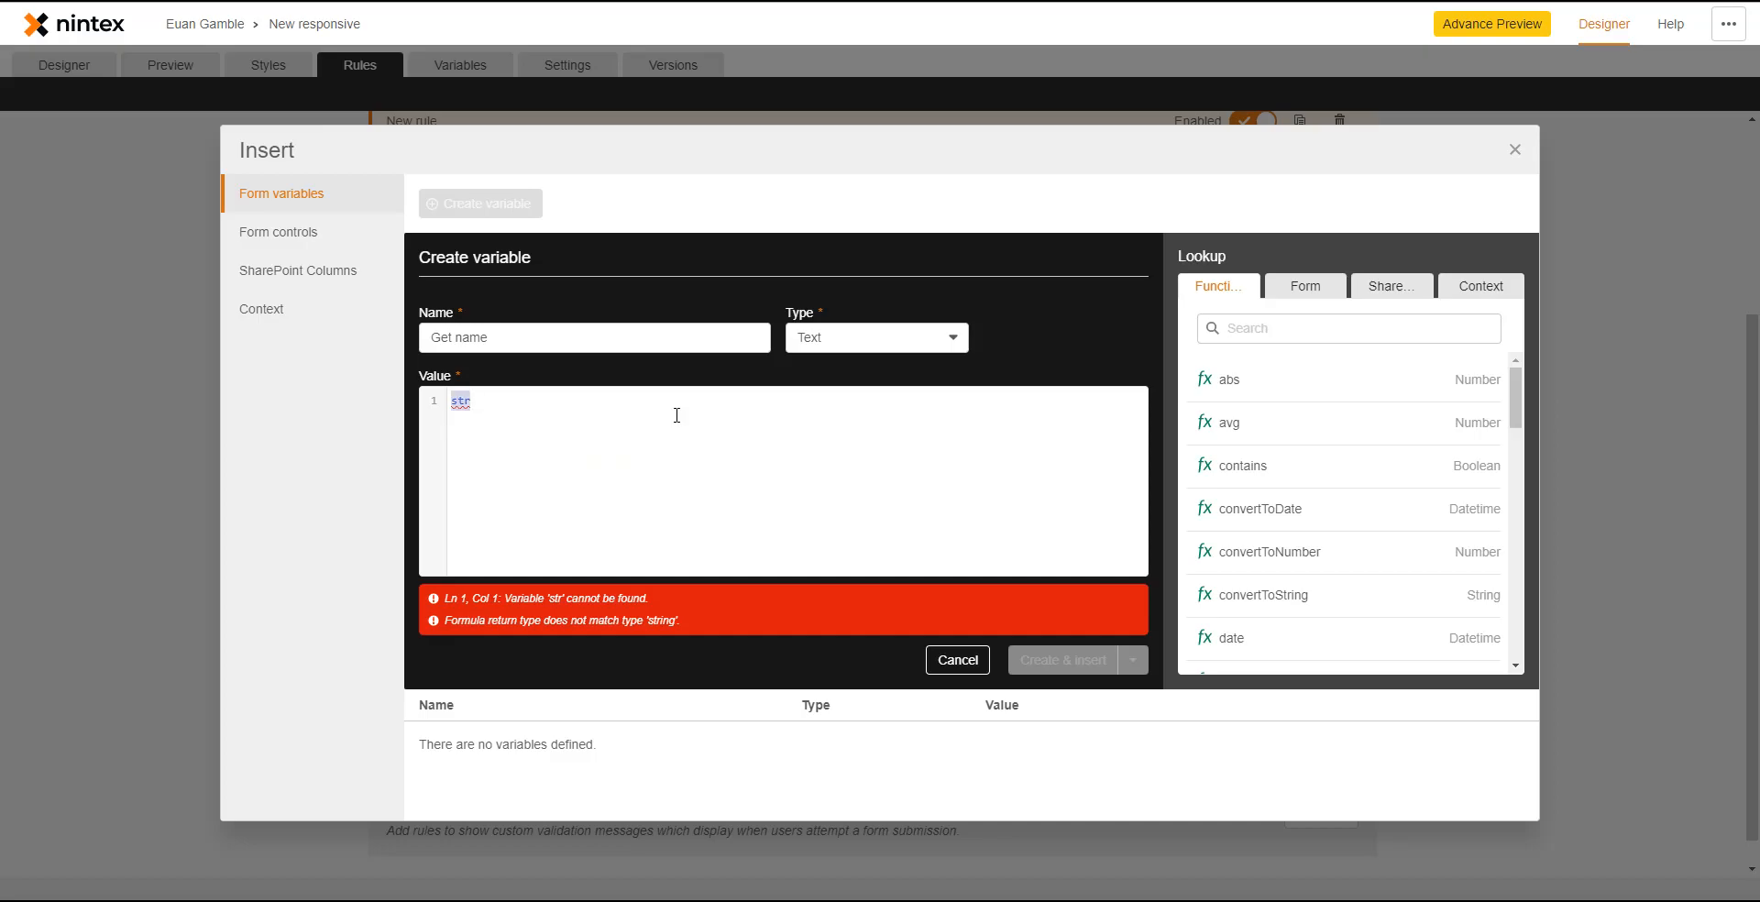
{"action": "key", "text": "BackSpace"}
{"action": "type", "text": "ba"}
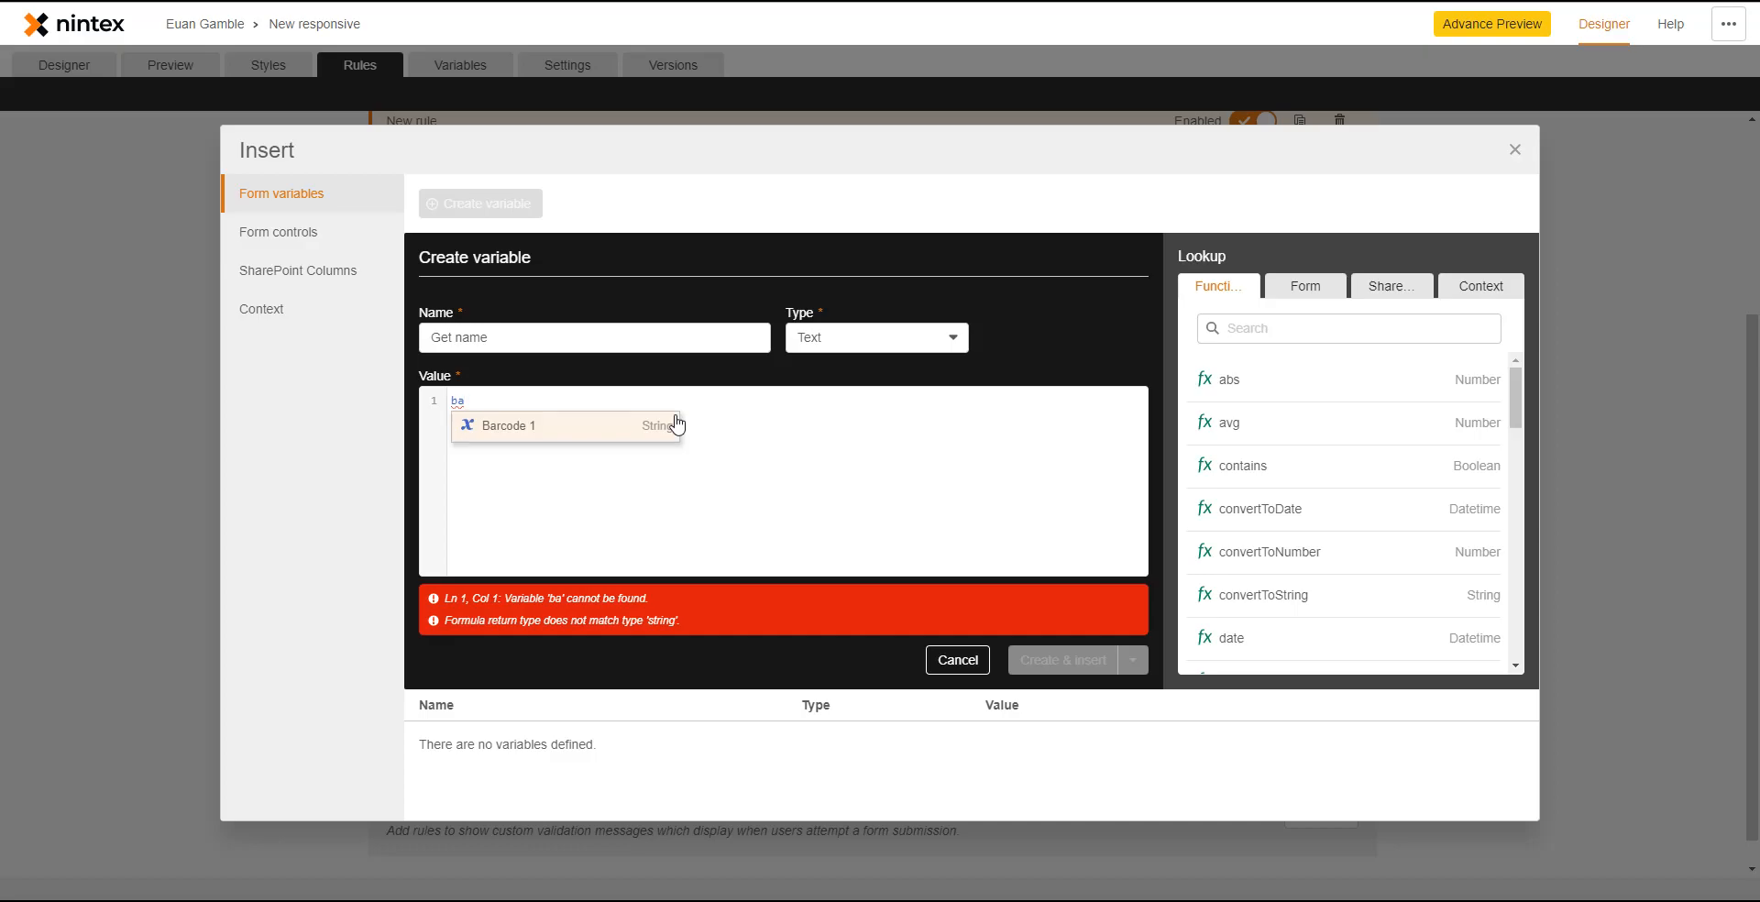
{"action": "key", "text": "ctrl+a"}
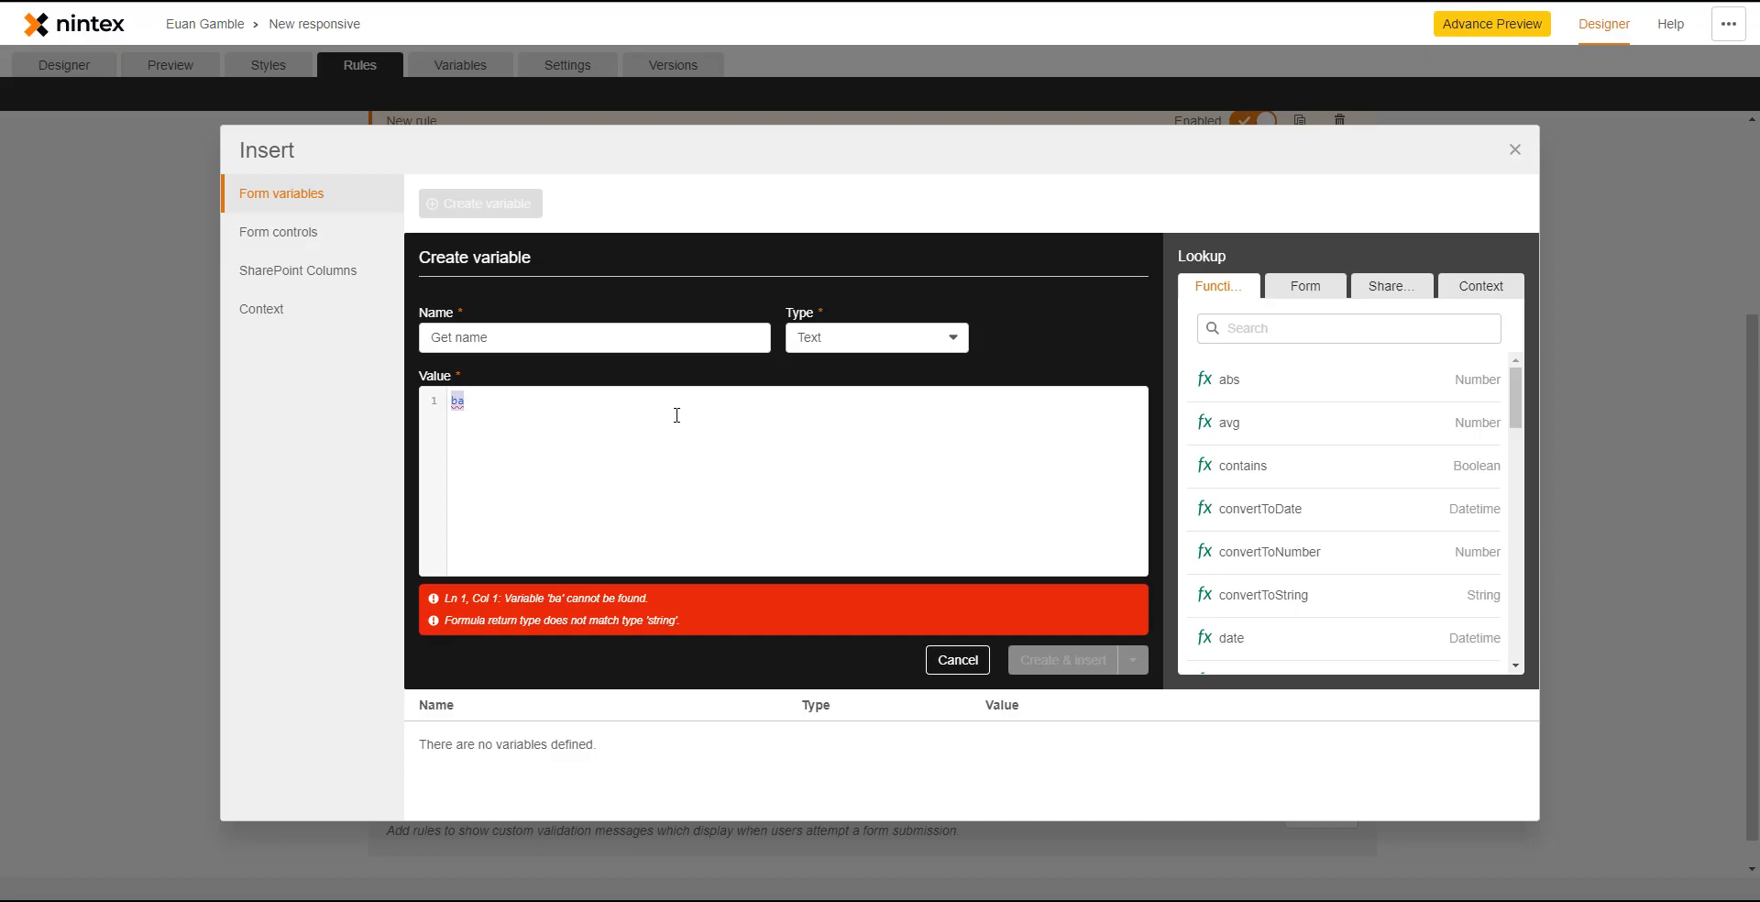
{"action": "type", "text": "get"}
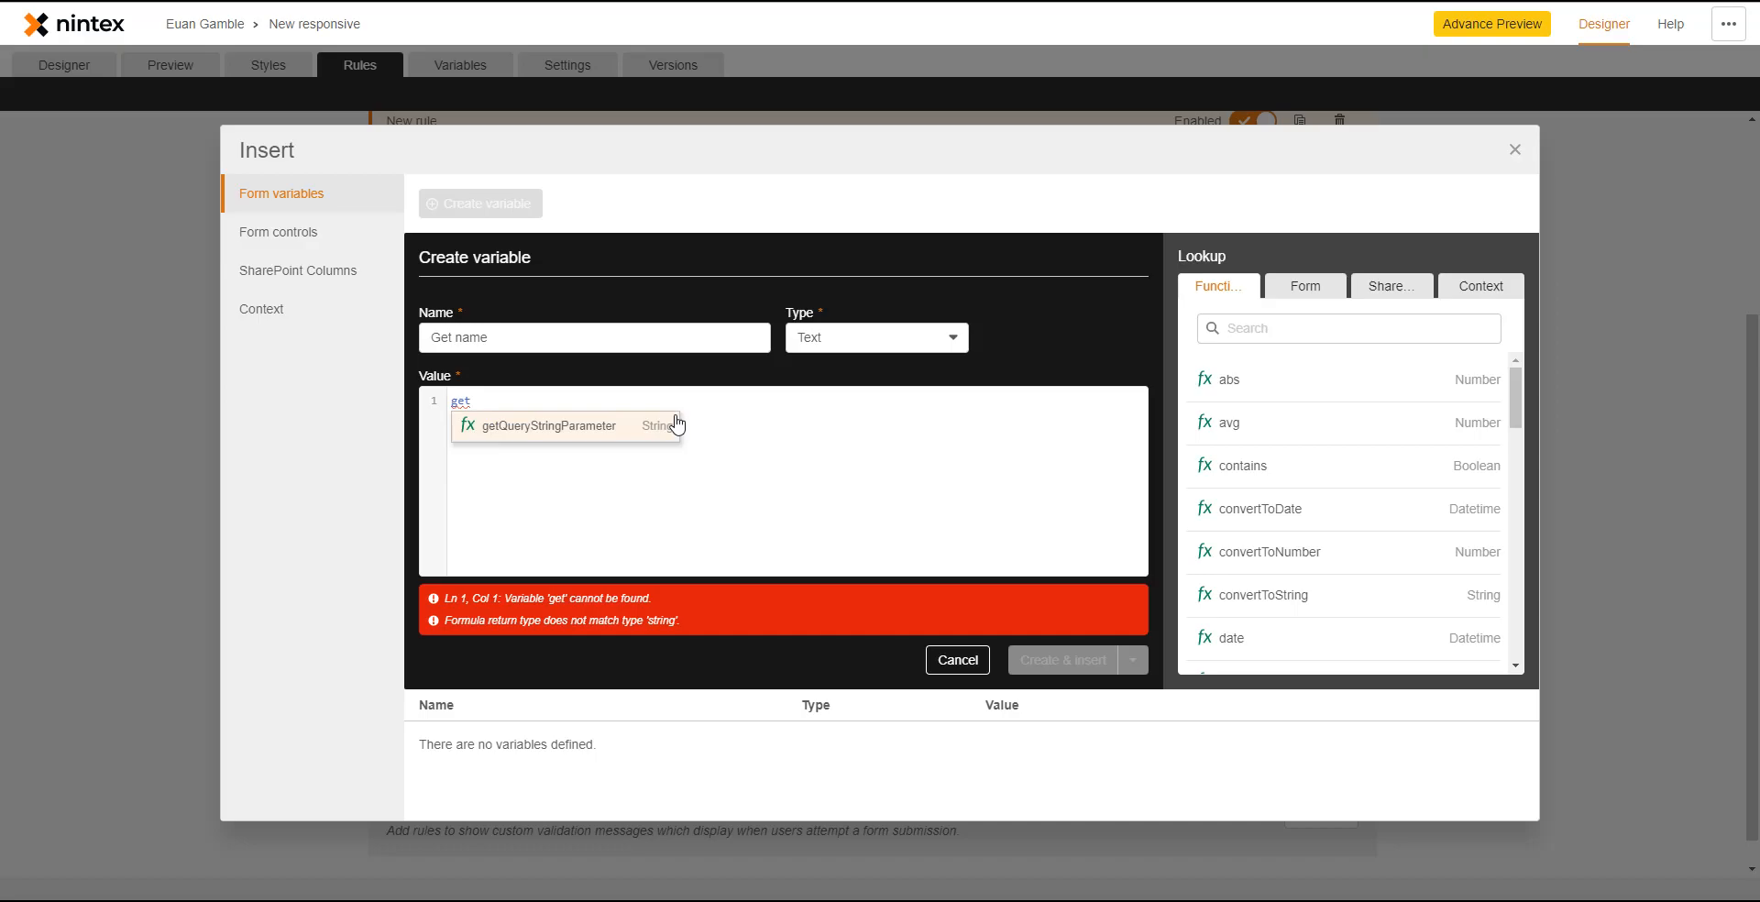
{"action": "left_click", "coordinate": [678, 425]}
{"action": "type", "text": "\"Name"}
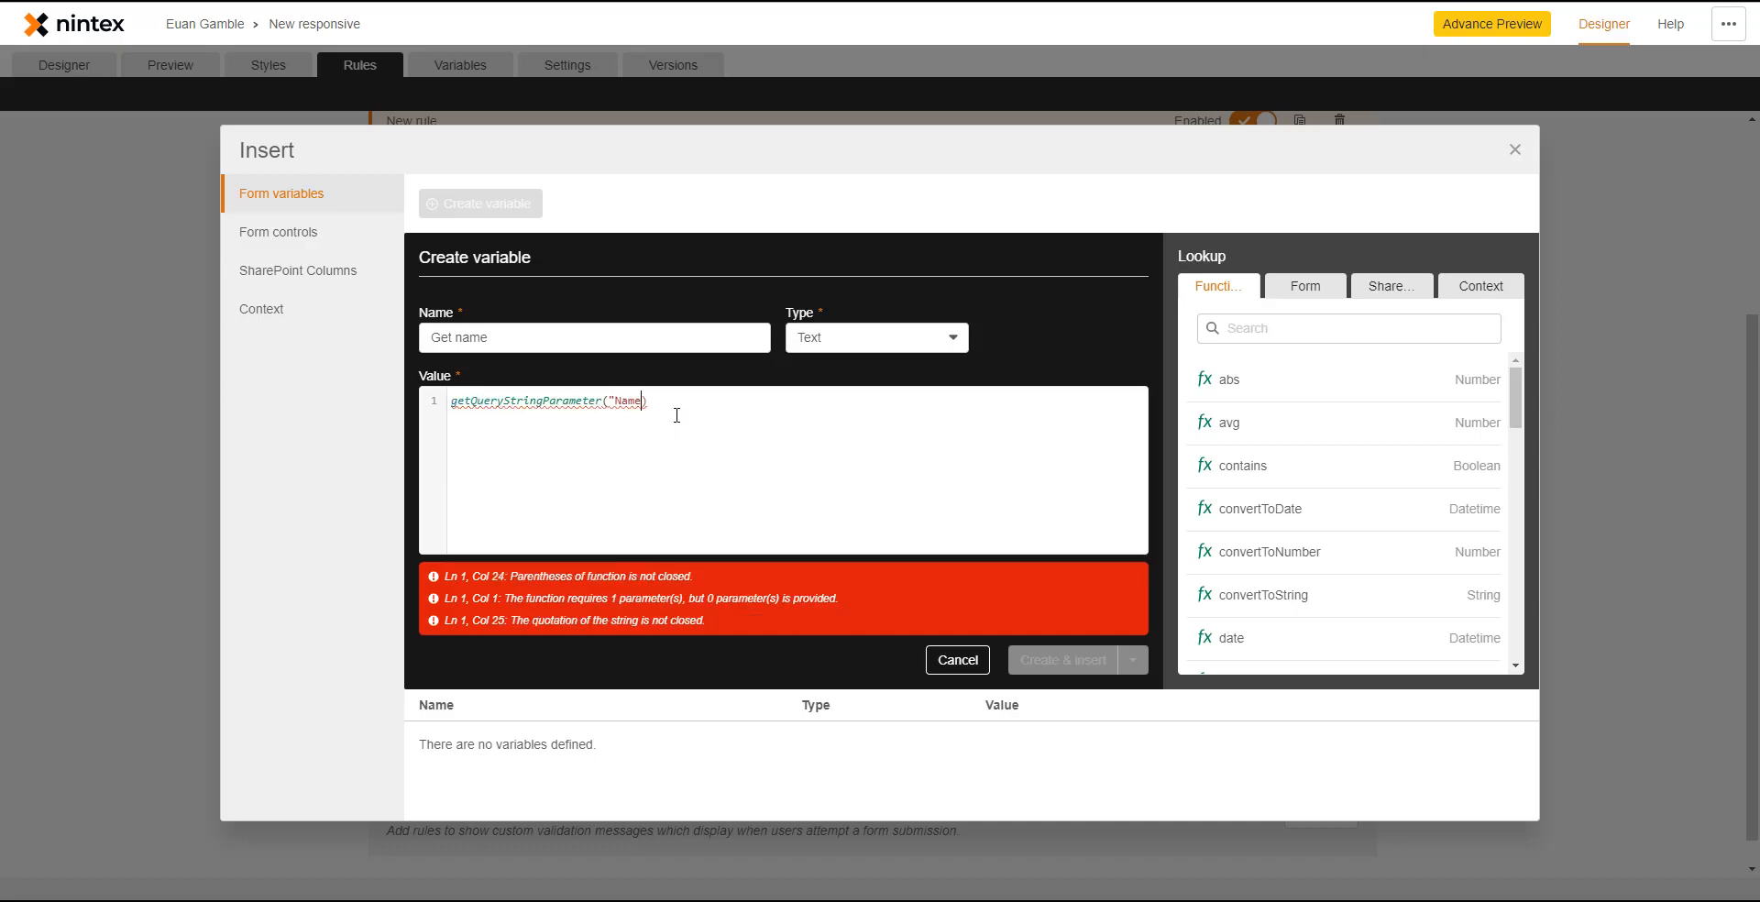
{"action": "type", "text": "\""}
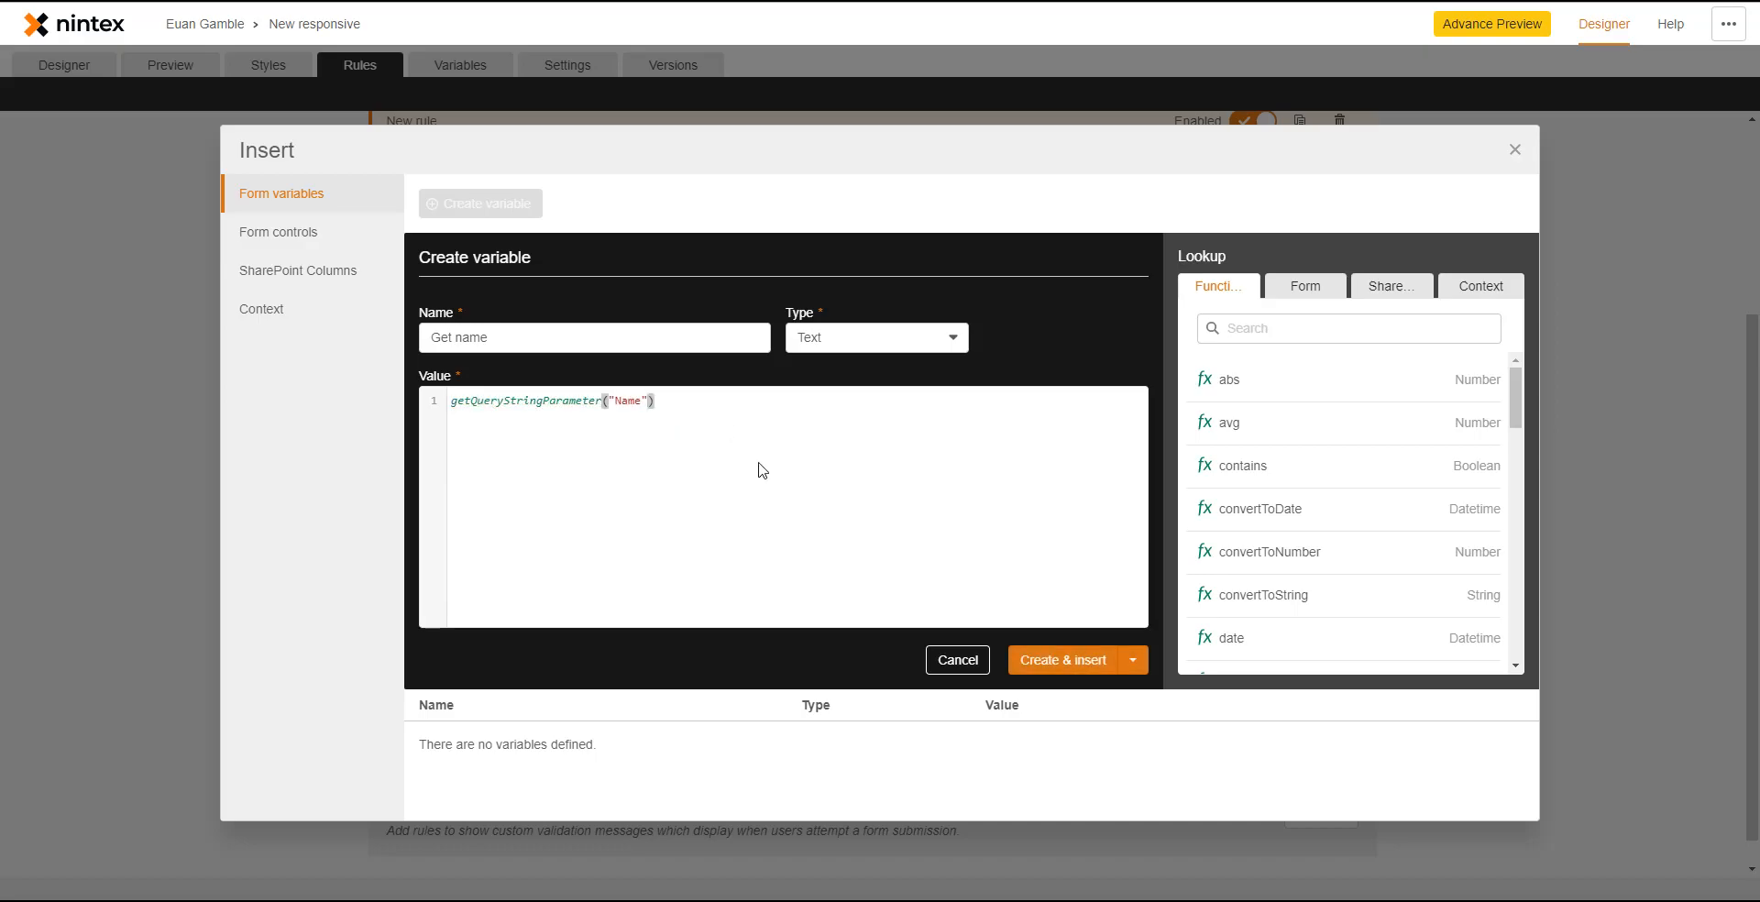
{"action": "left_click", "coordinate": [1046, 662]}
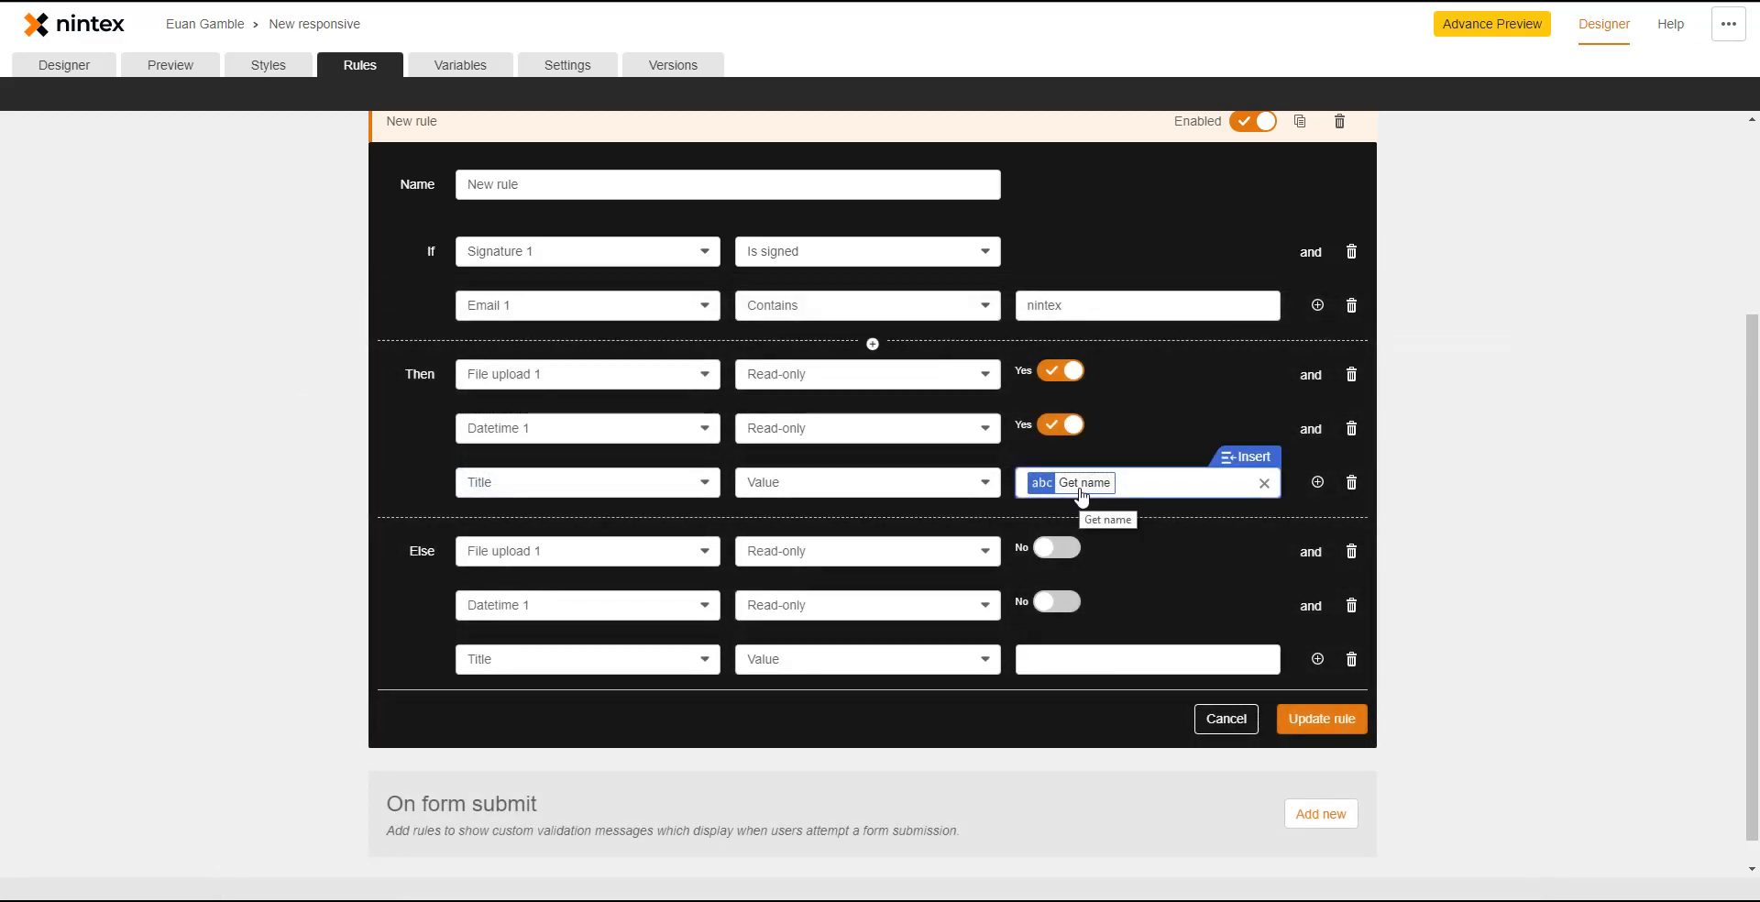
- Keep the rule edits and save the updated Get name rule
{"action": "left_click", "coordinate": [469, 70]}
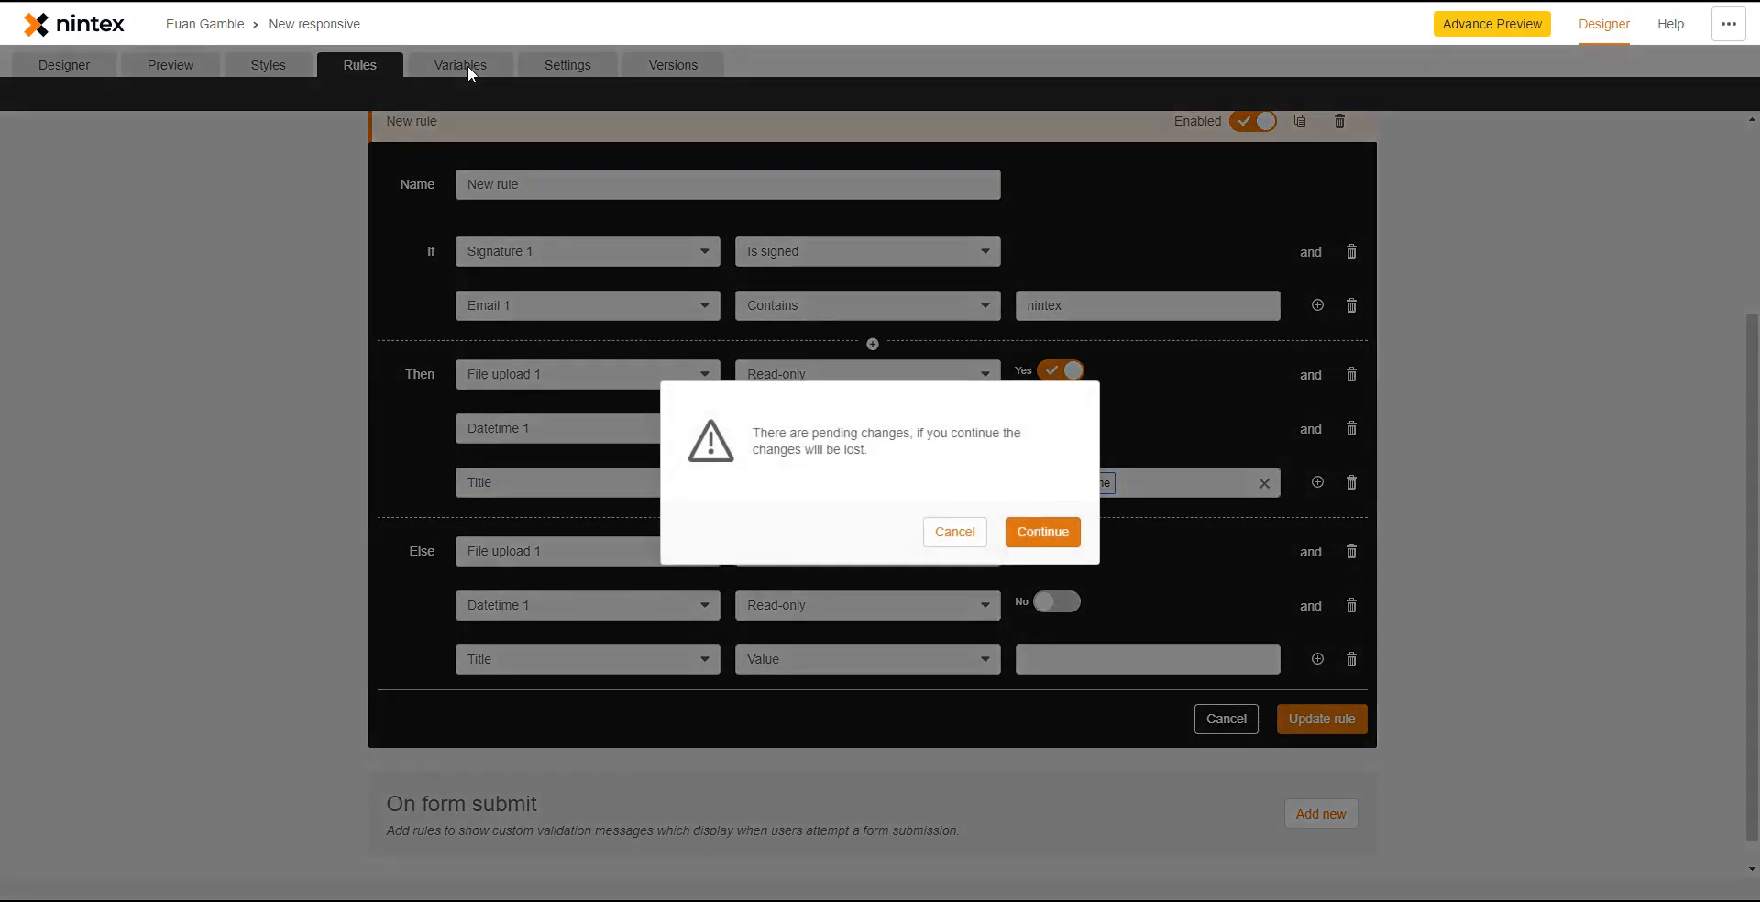
{"action": "left_click", "coordinate": [959, 534]}
{"action": "left_click", "coordinate": [1313, 729]}
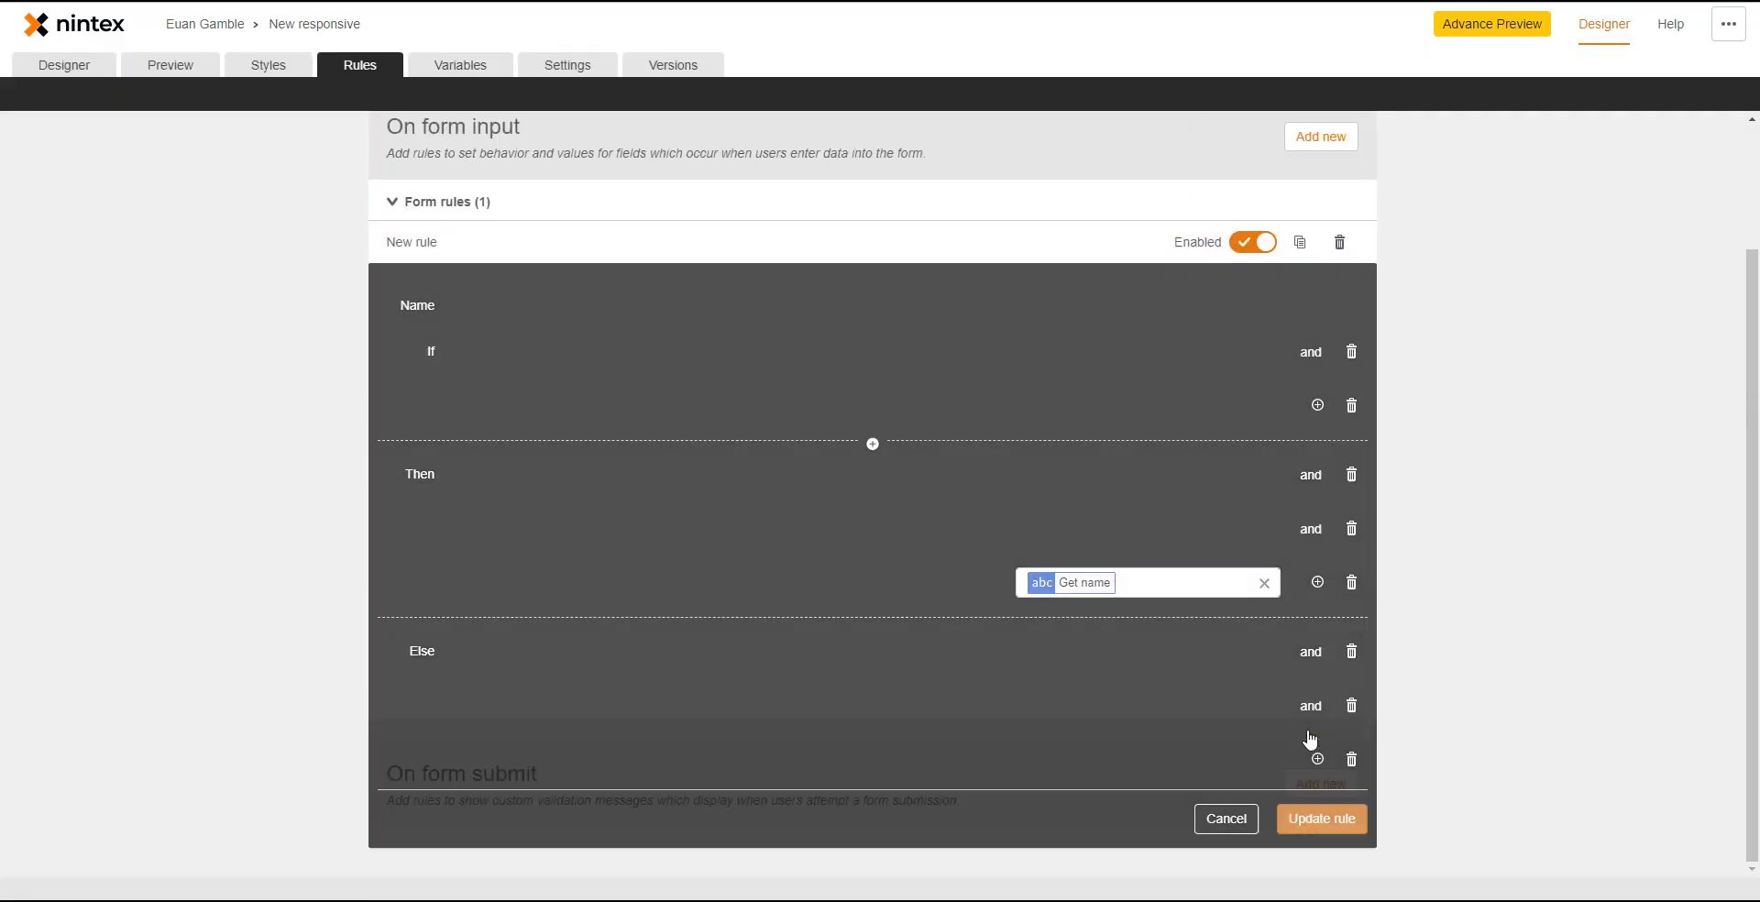
- Inspect the Get name variable and the form controls, SharePoint columns and context items available for variables
{"action": "left_click", "coordinate": [453, 69]}
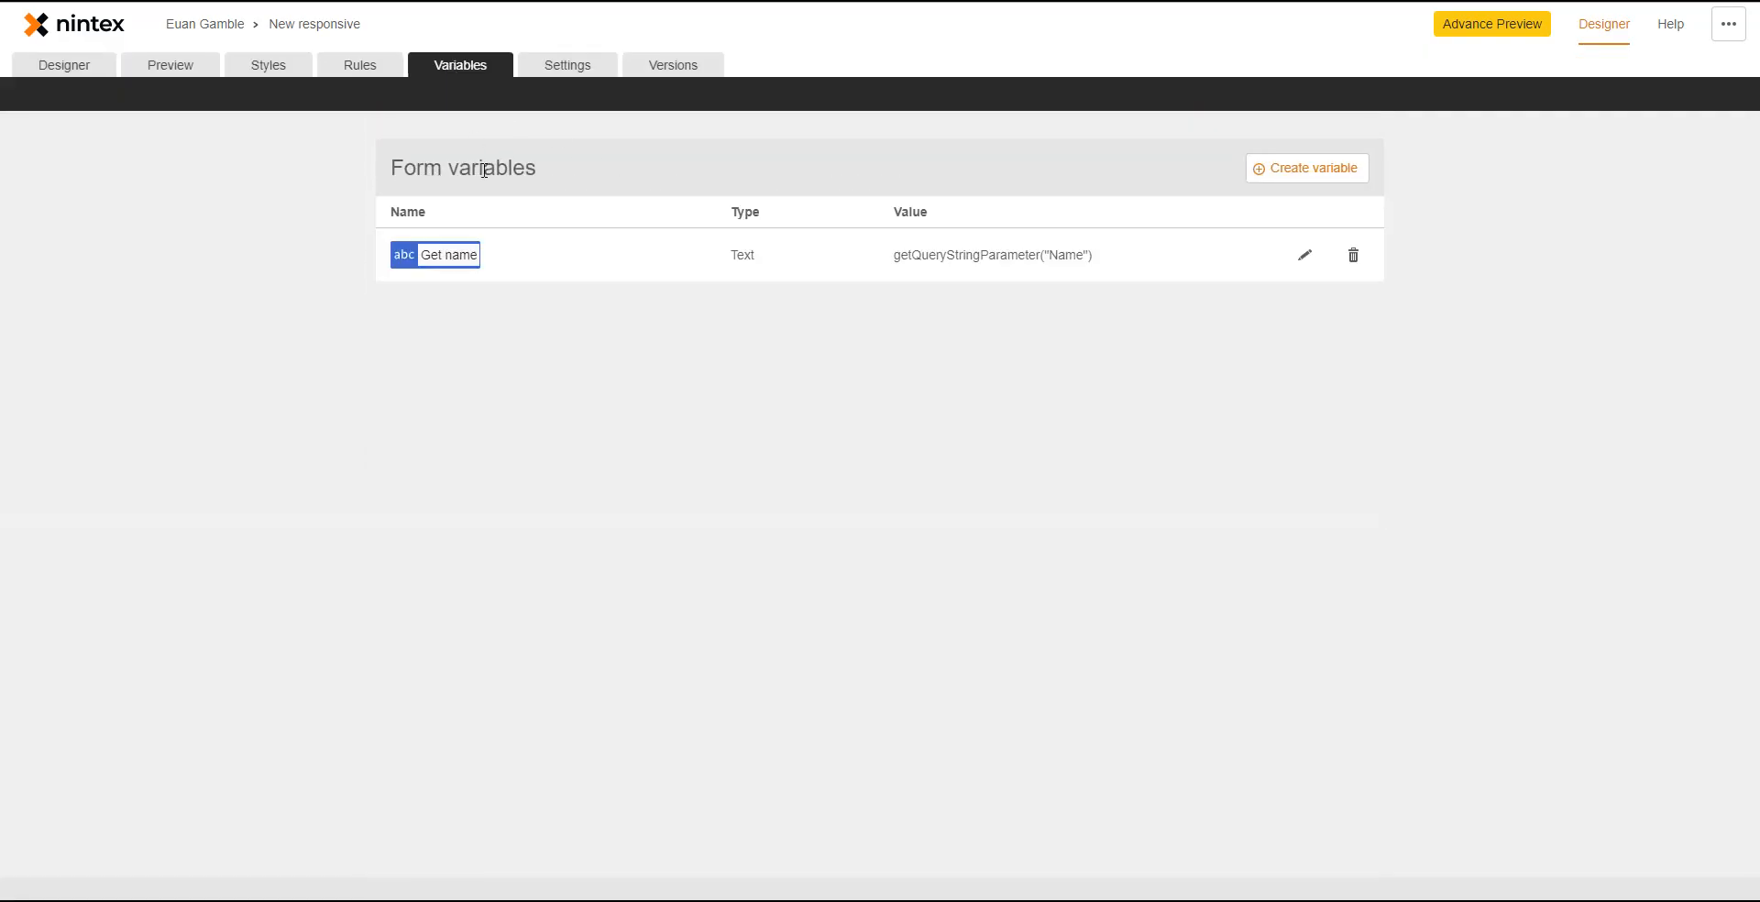
{"action": "left_click", "coordinate": [1305, 256]}
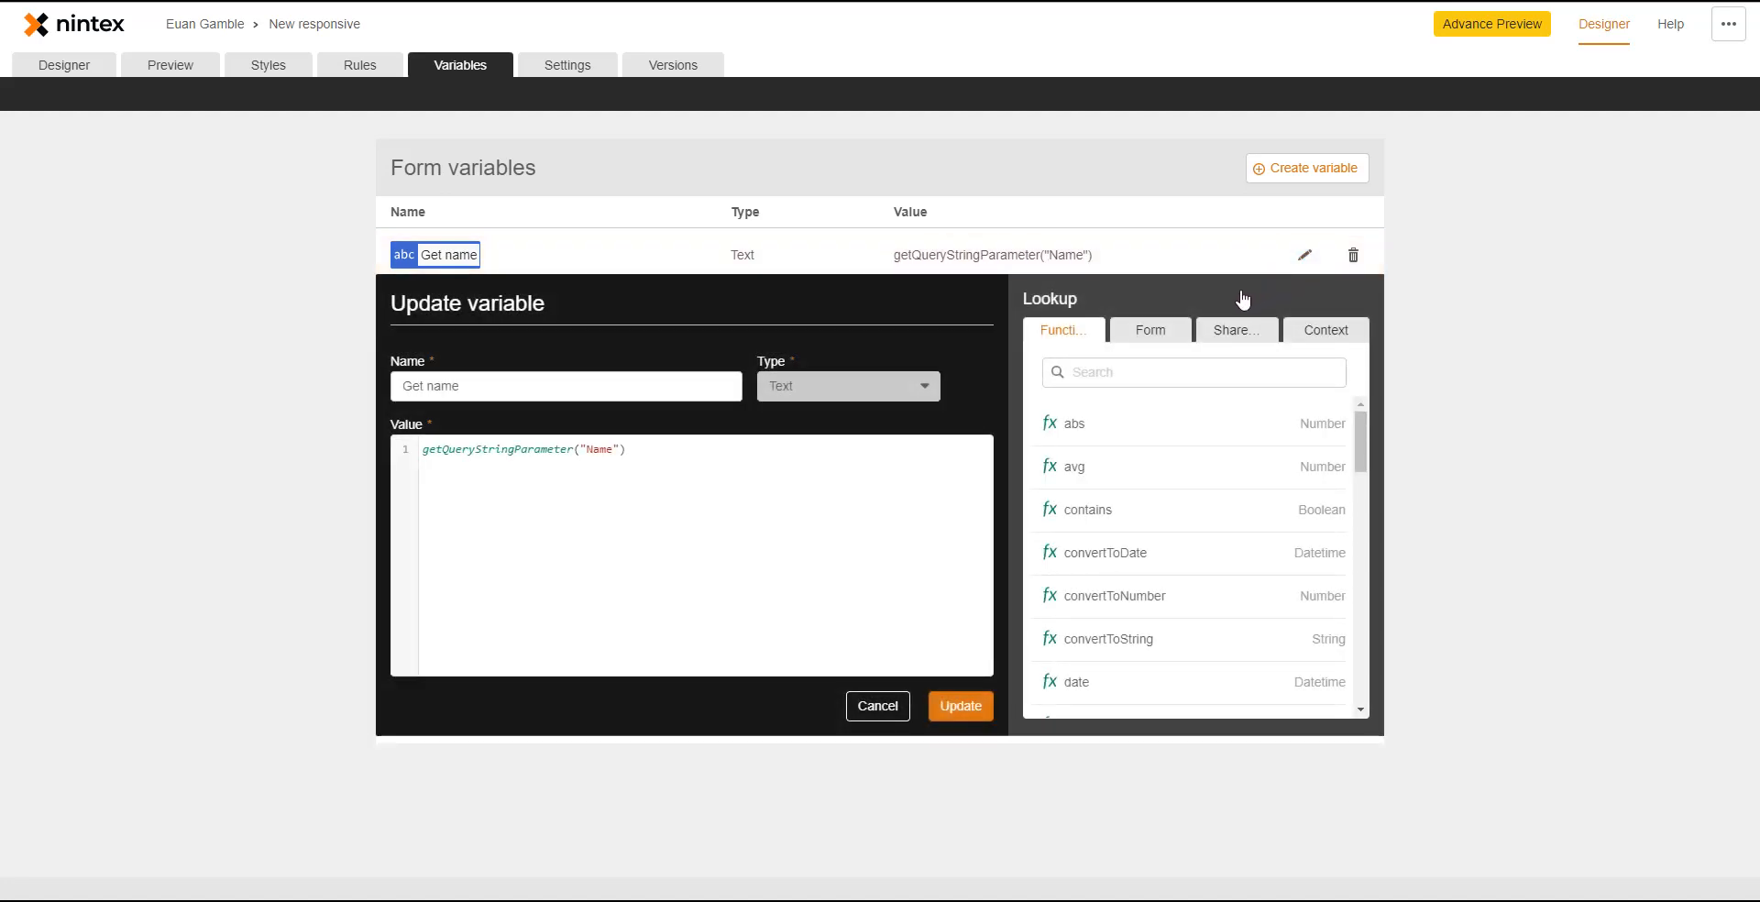
{"action": "left_click", "coordinate": [937, 456]}
{"action": "left_click", "coordinate": [1308, 167]}
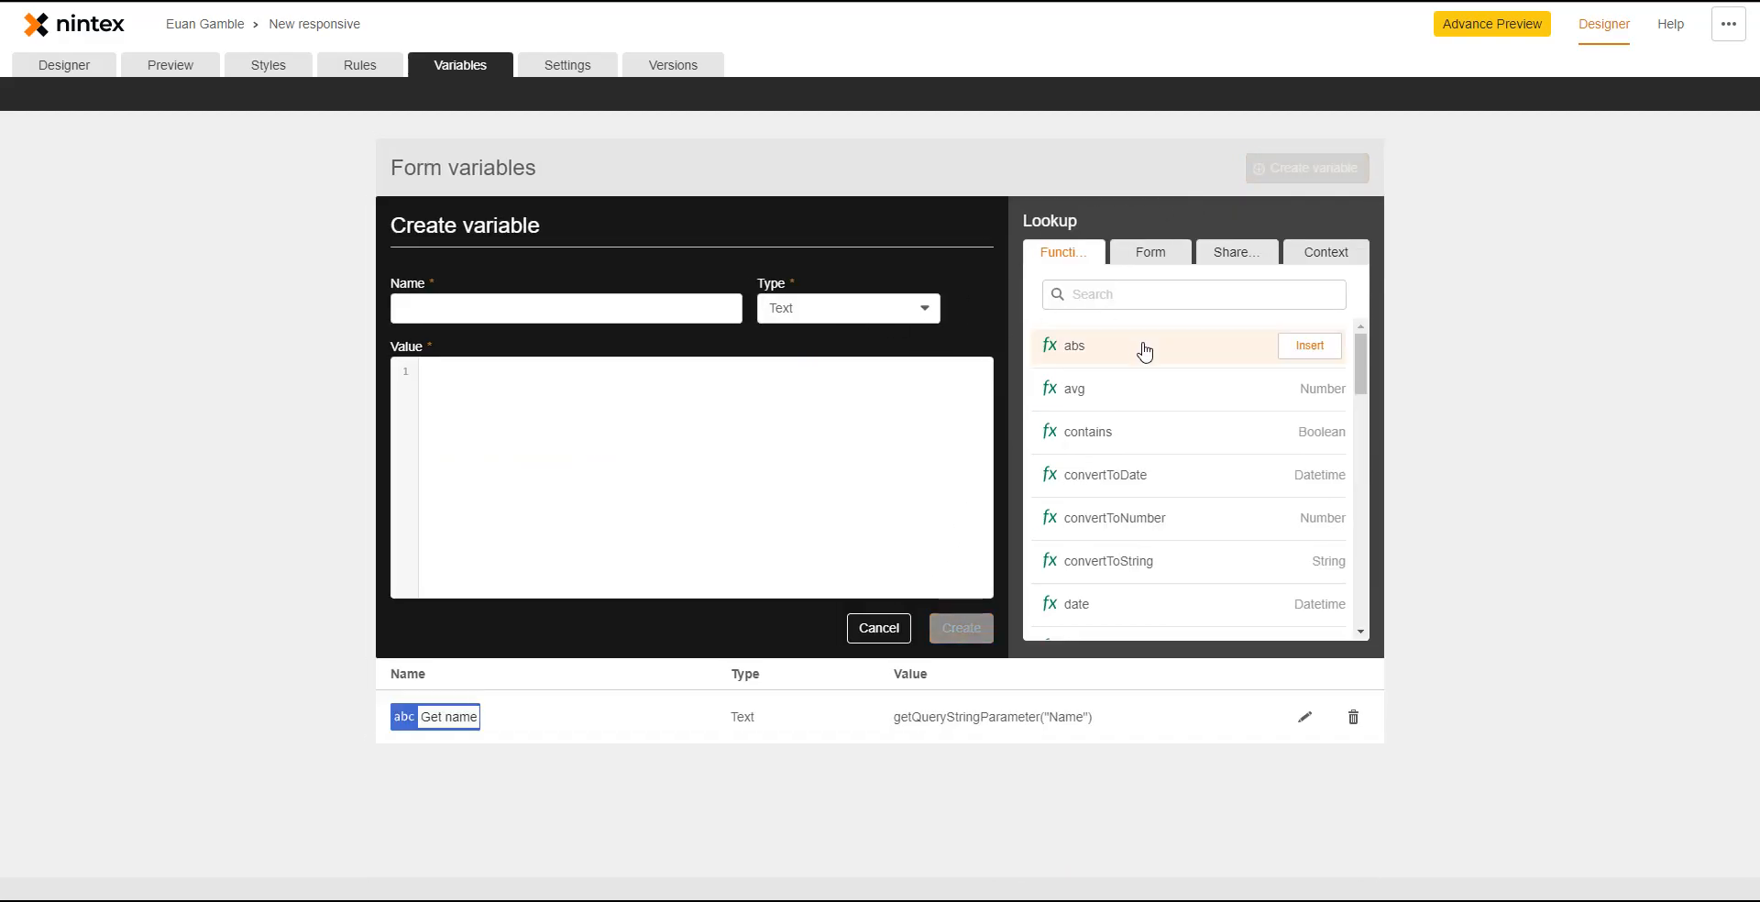
{"action": "left_click_drag", "start_coordinate": [1364, 355], "coordinate": [1265, 392]}
{"action": "left_click", "coordinate": [1151, 257]}
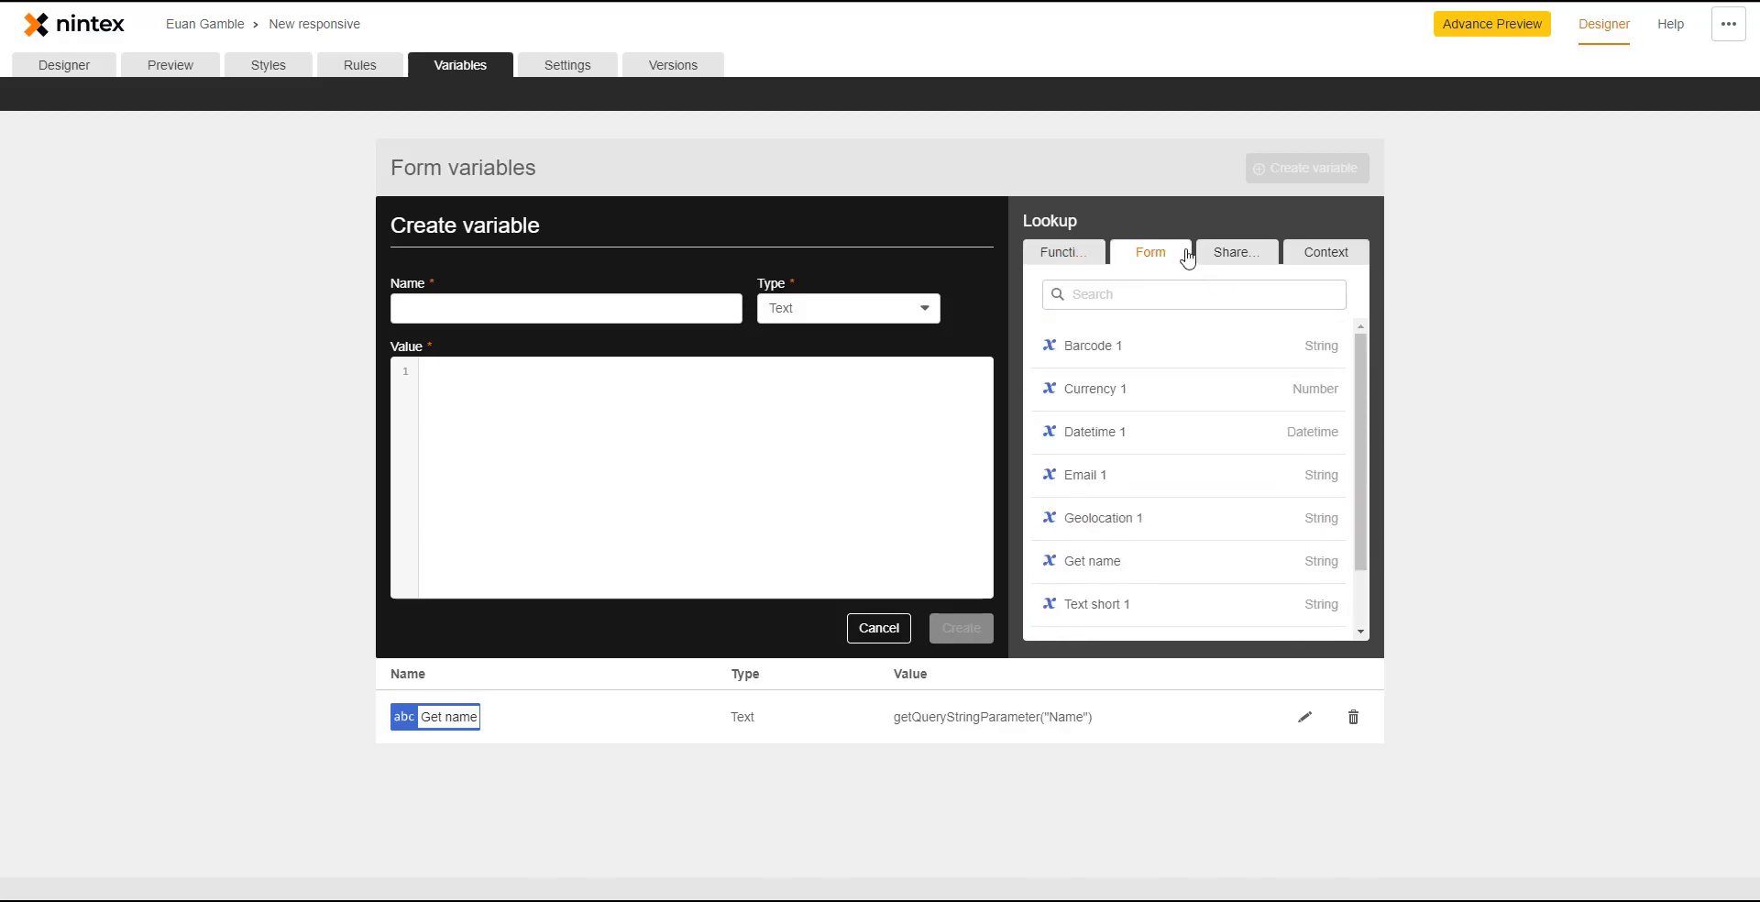
{"action": "left_click", "coordinate": [1235, 266]}
{"action": "left_click", "coordinate": [1316, 259]}
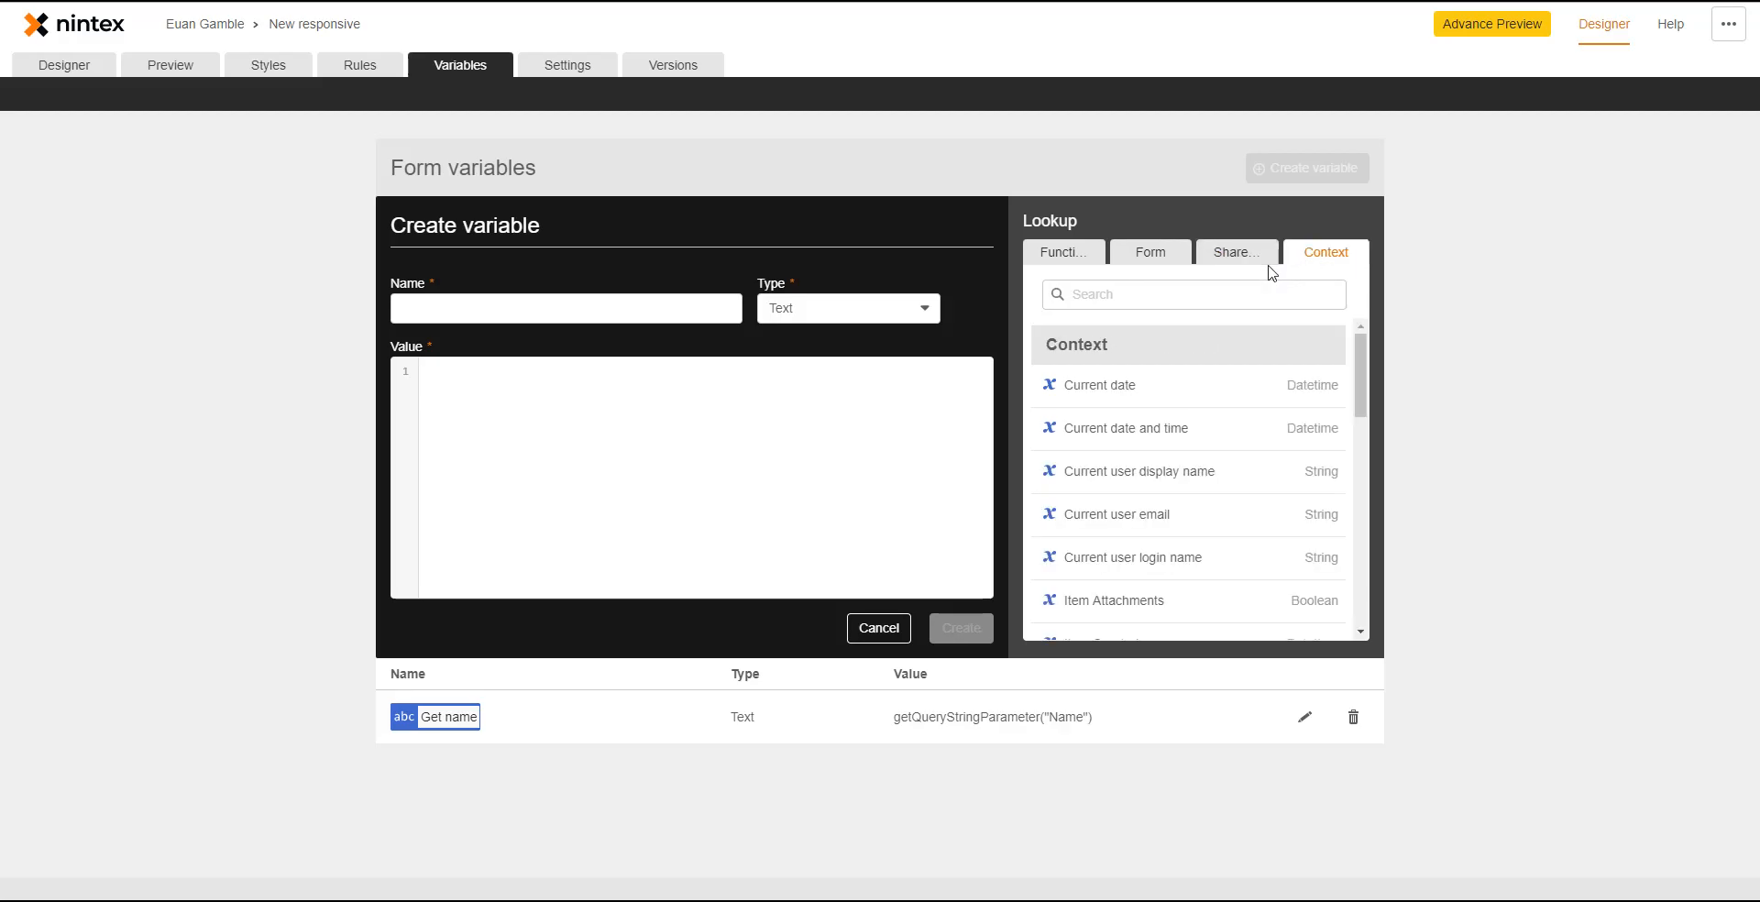
- Look over the form's general and regional settings and its version history, then return to the designer
{"action": "left_click", "coordinate": [576, 72]}
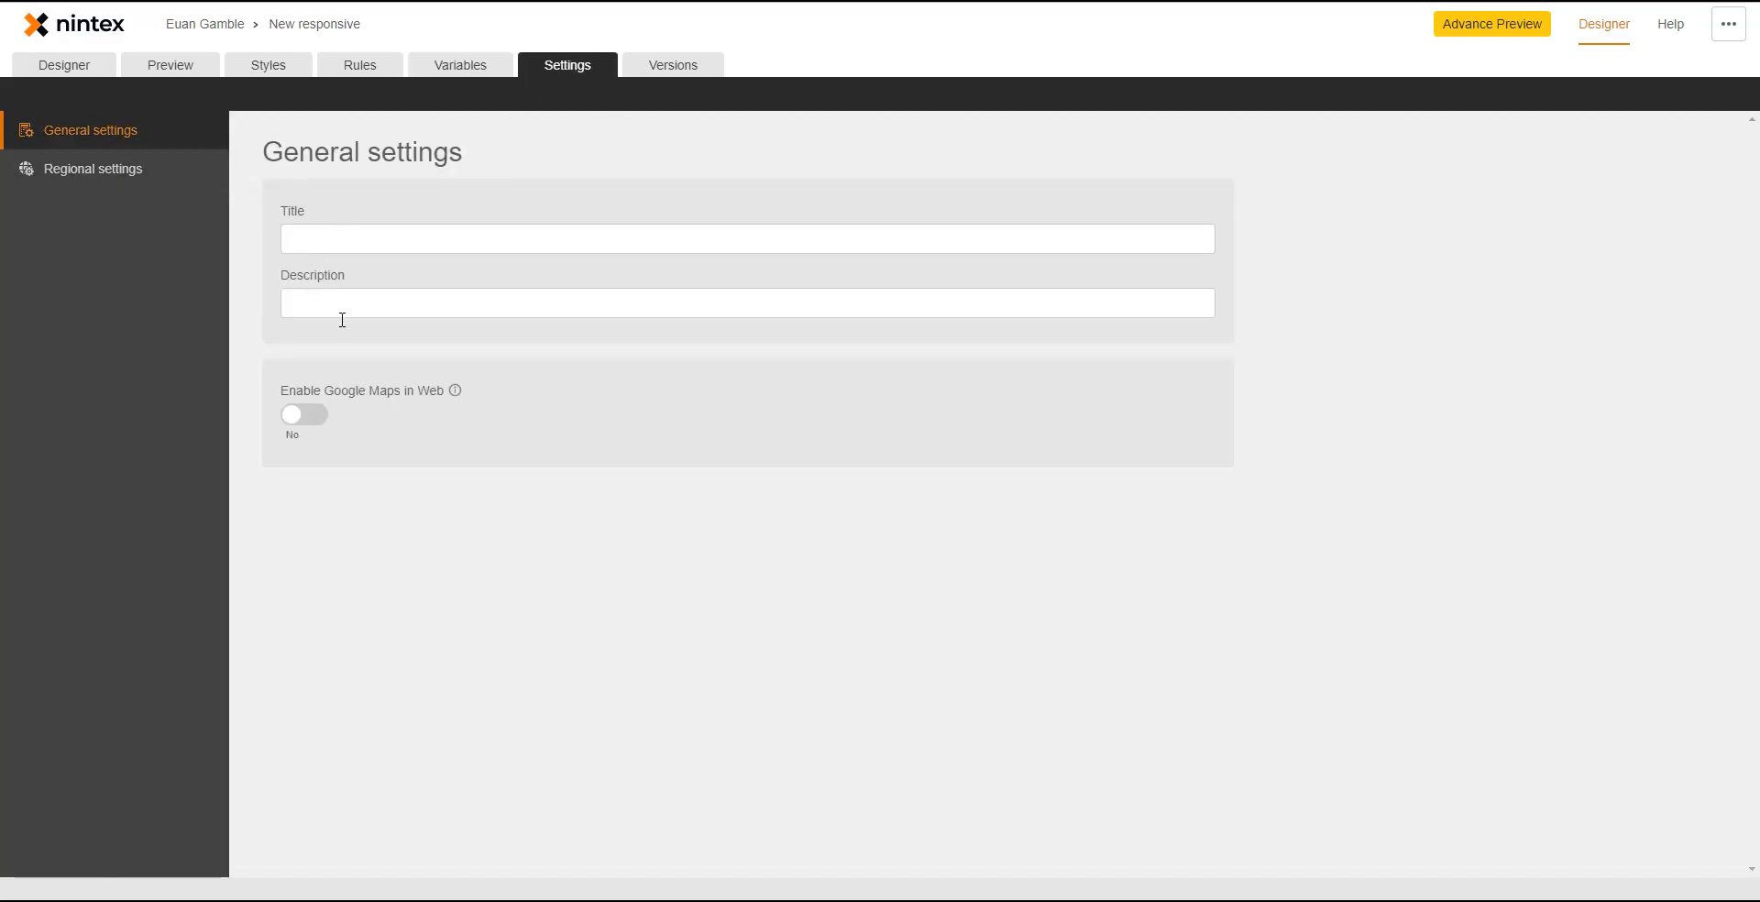
{"action": "left_click", "coordinate": [109, 174]}
{"action": "left_click", "coordinate": [686, 70]}
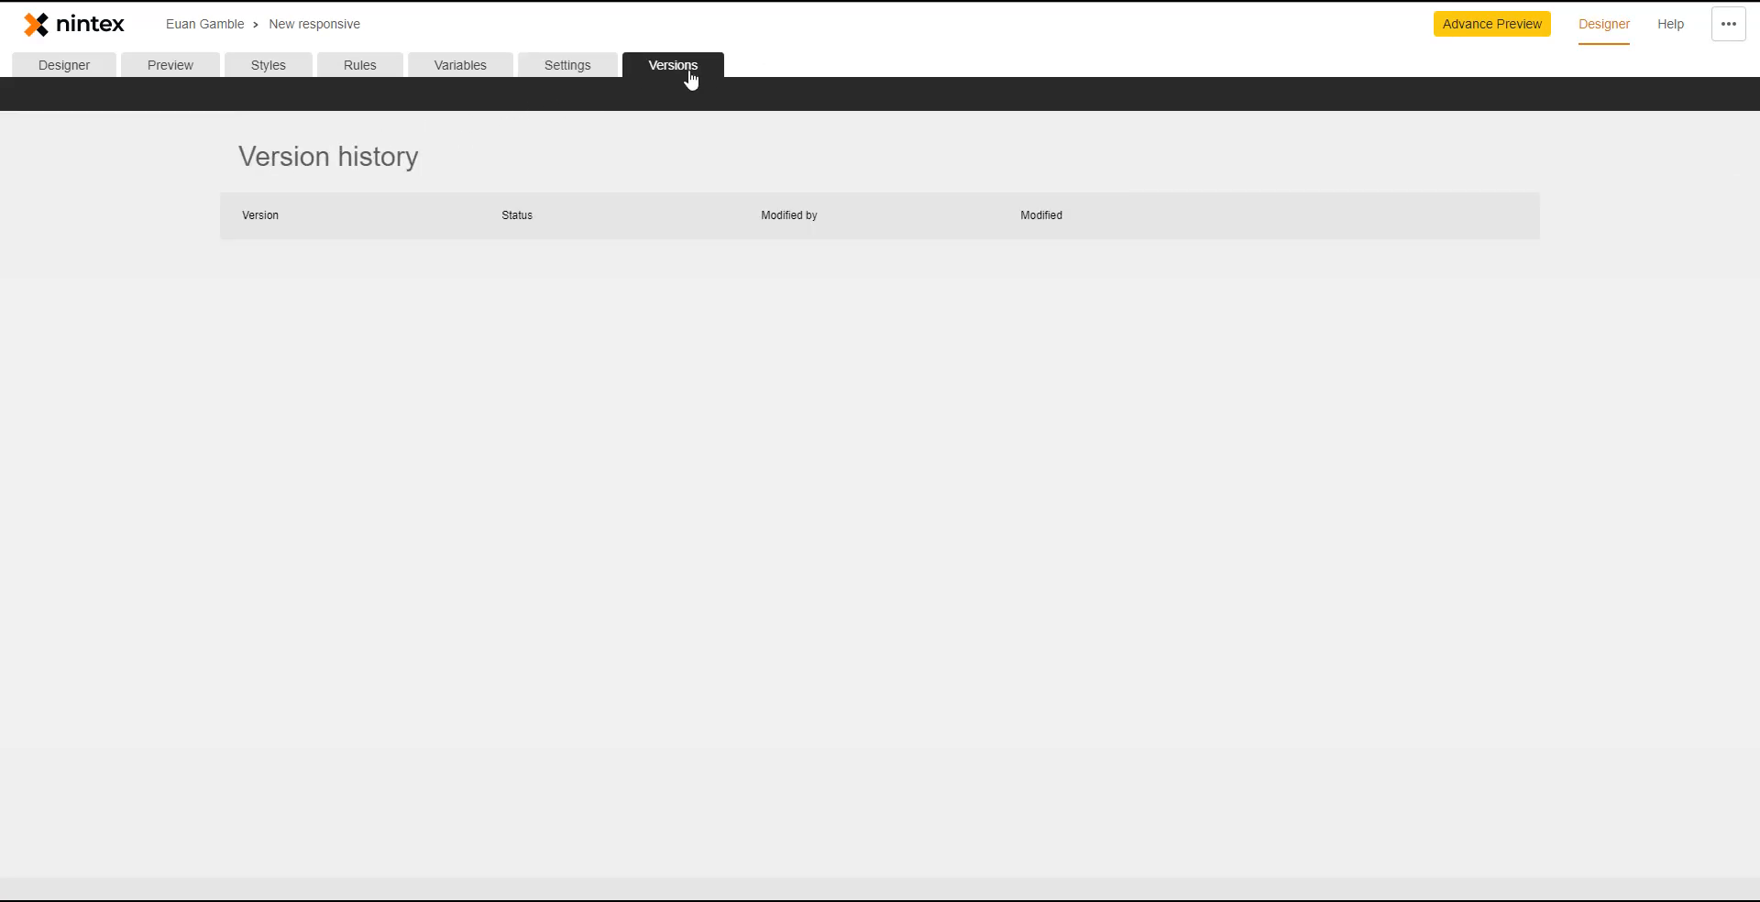
{"action": "left_click", "coordinate": [109, 75]}
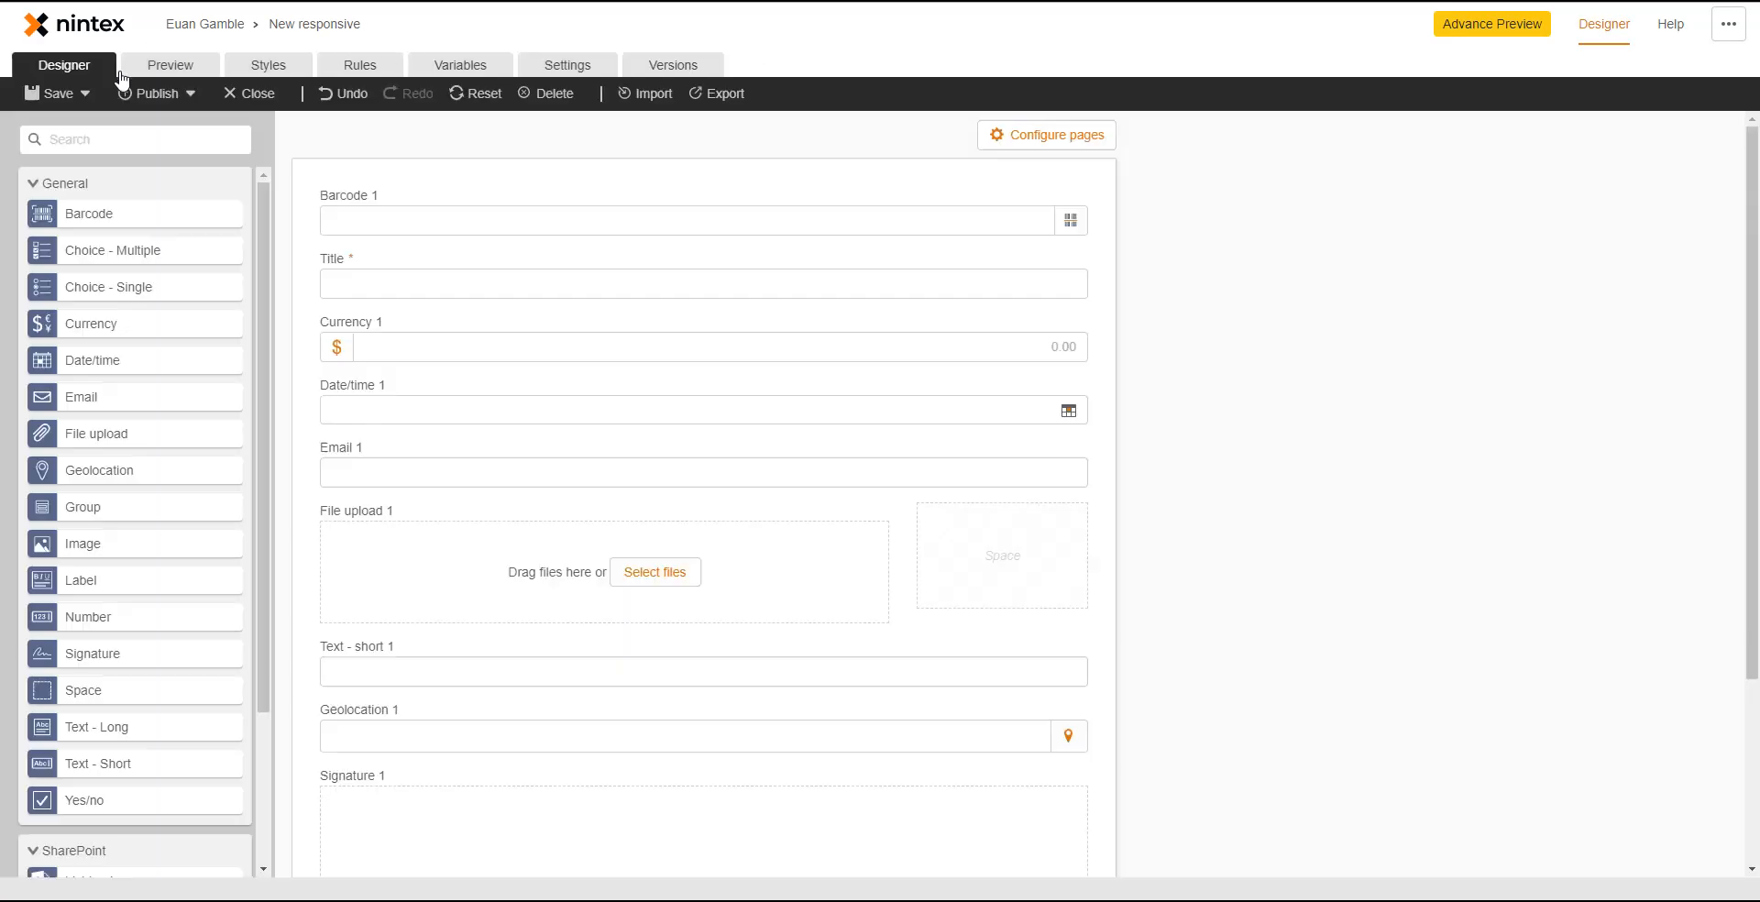
{"action": "left_click", "coordinate": [189, 97]}
- Publish the form as version 1.0, save it again as 1.1, and view both in the version history
{"action": "left_click", "coordinate": [183, 134]}
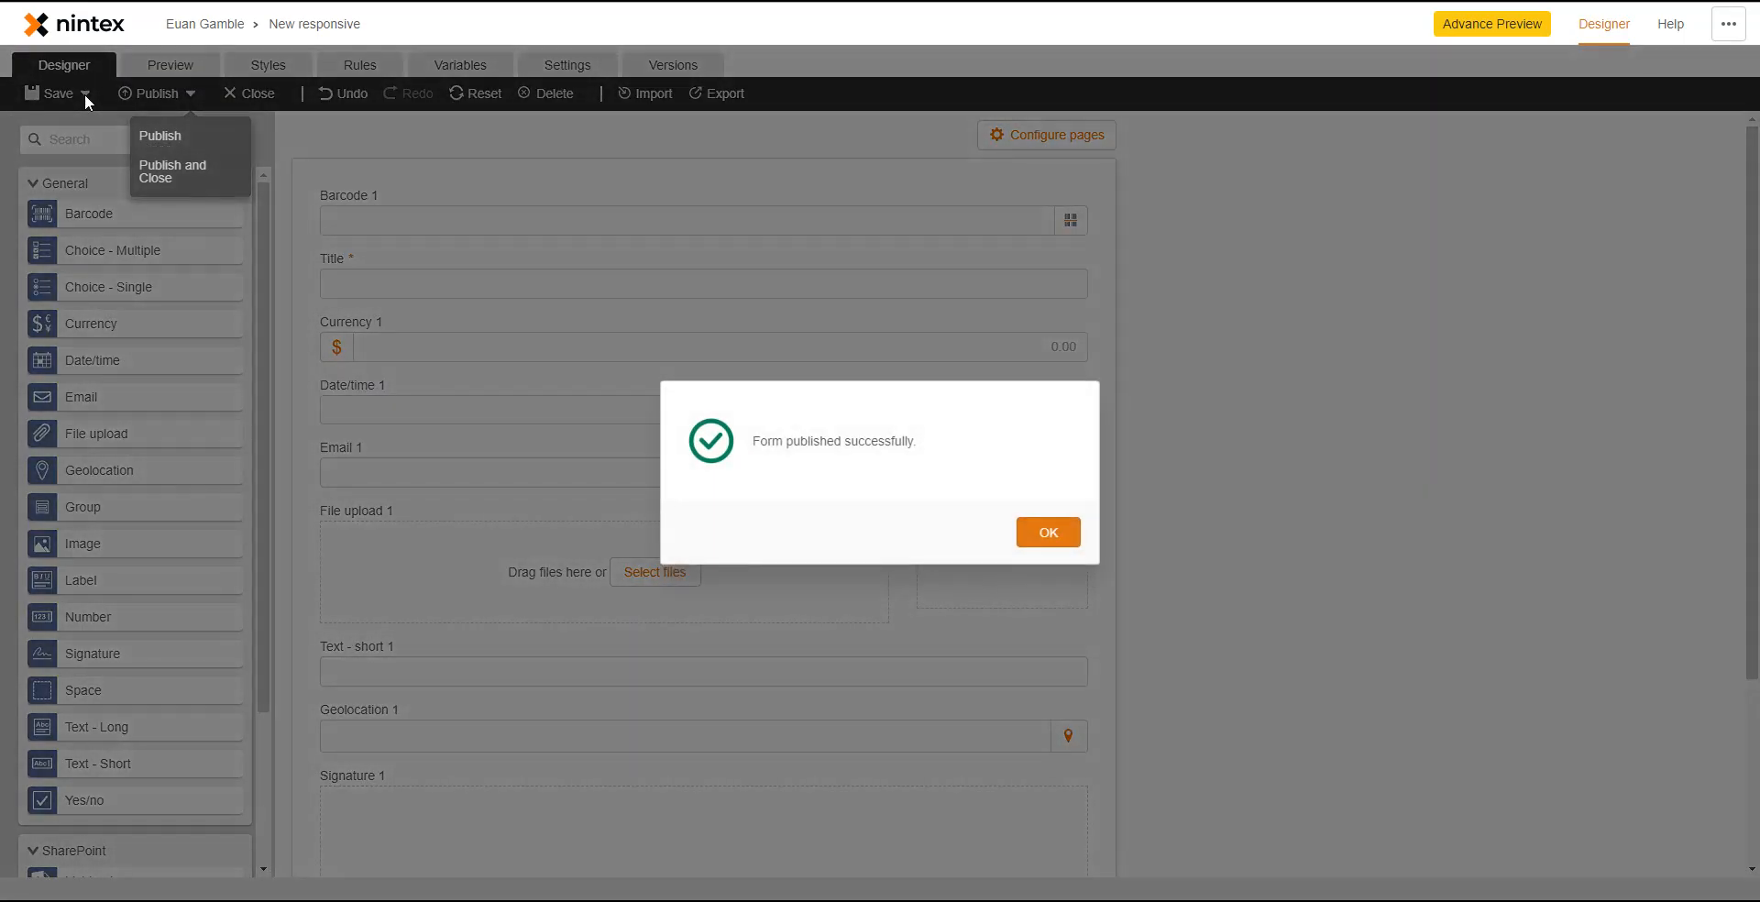
{"action": "left_click", "coordinate": [1038, 541]}
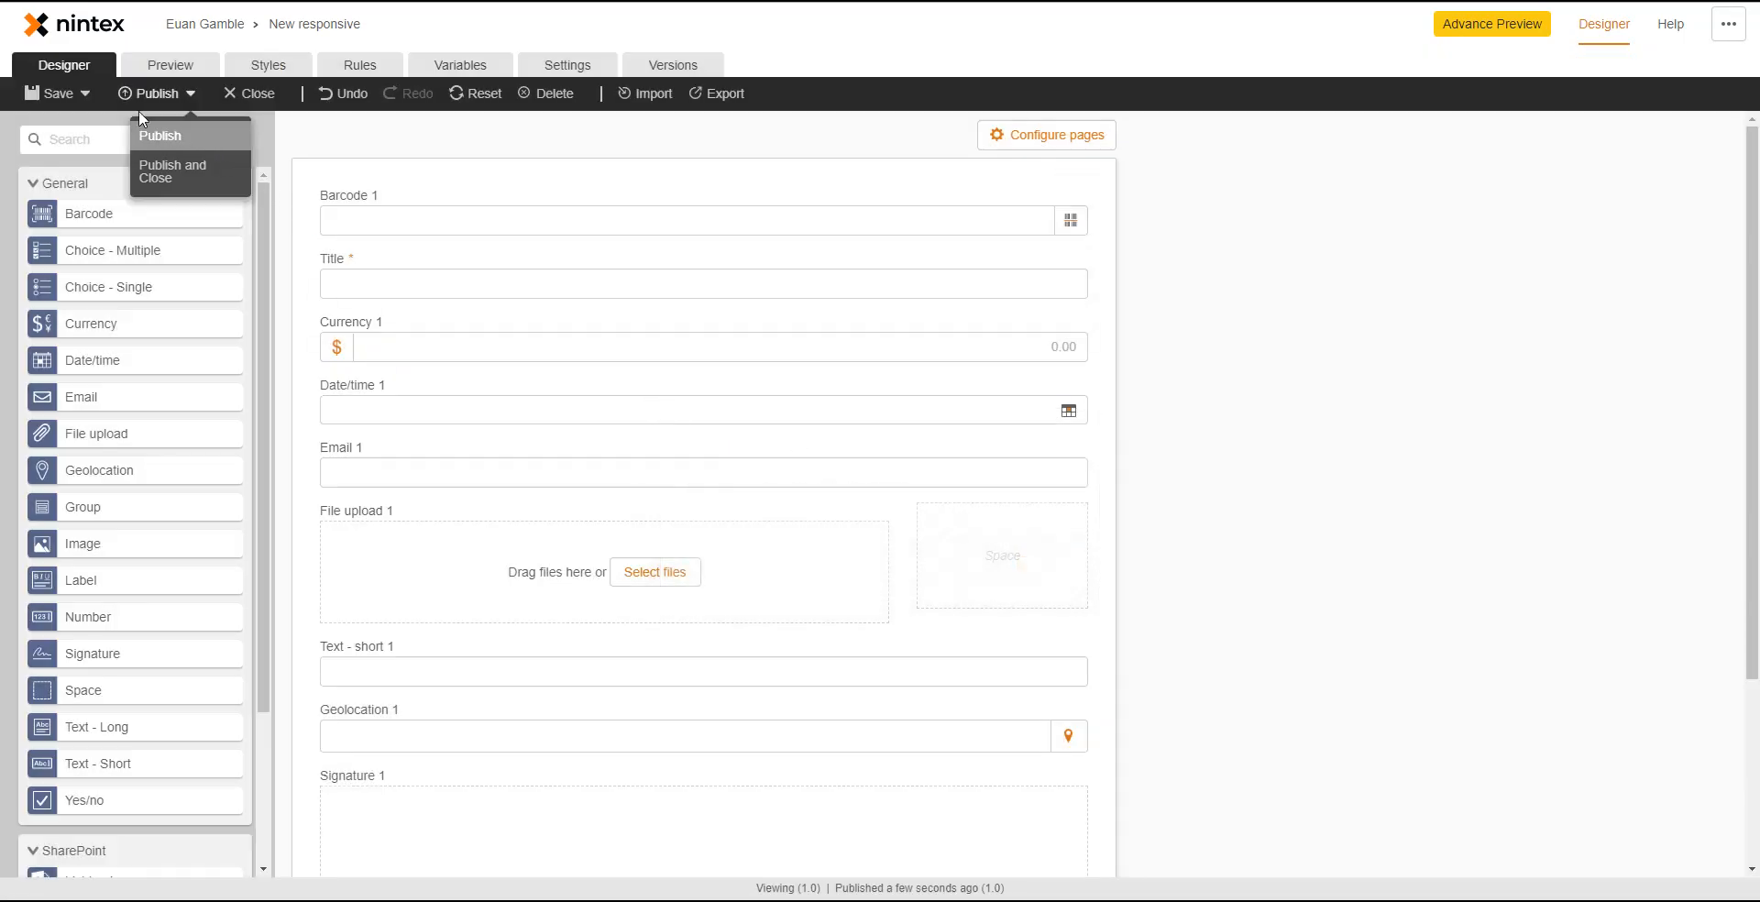
{"action": "left_click", "coordinate": [62, 95]}
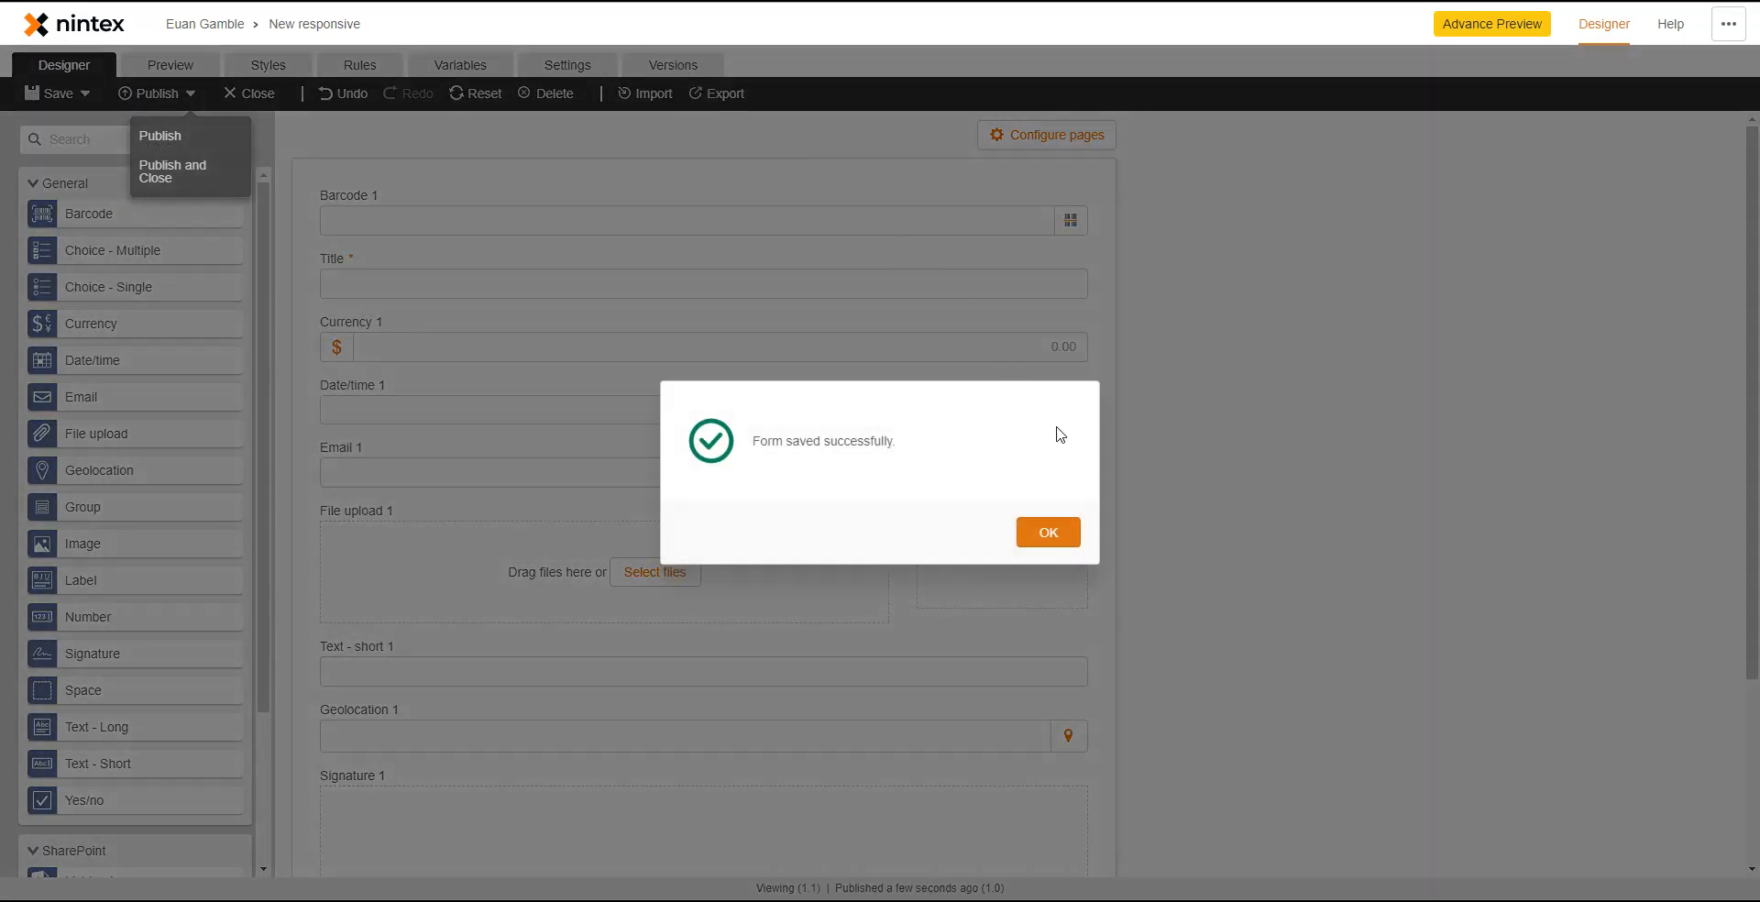
{"action": "left_click", "coordinate": [1067, 536]}
{"action": "left_click", "coordinate": [673, 65]}
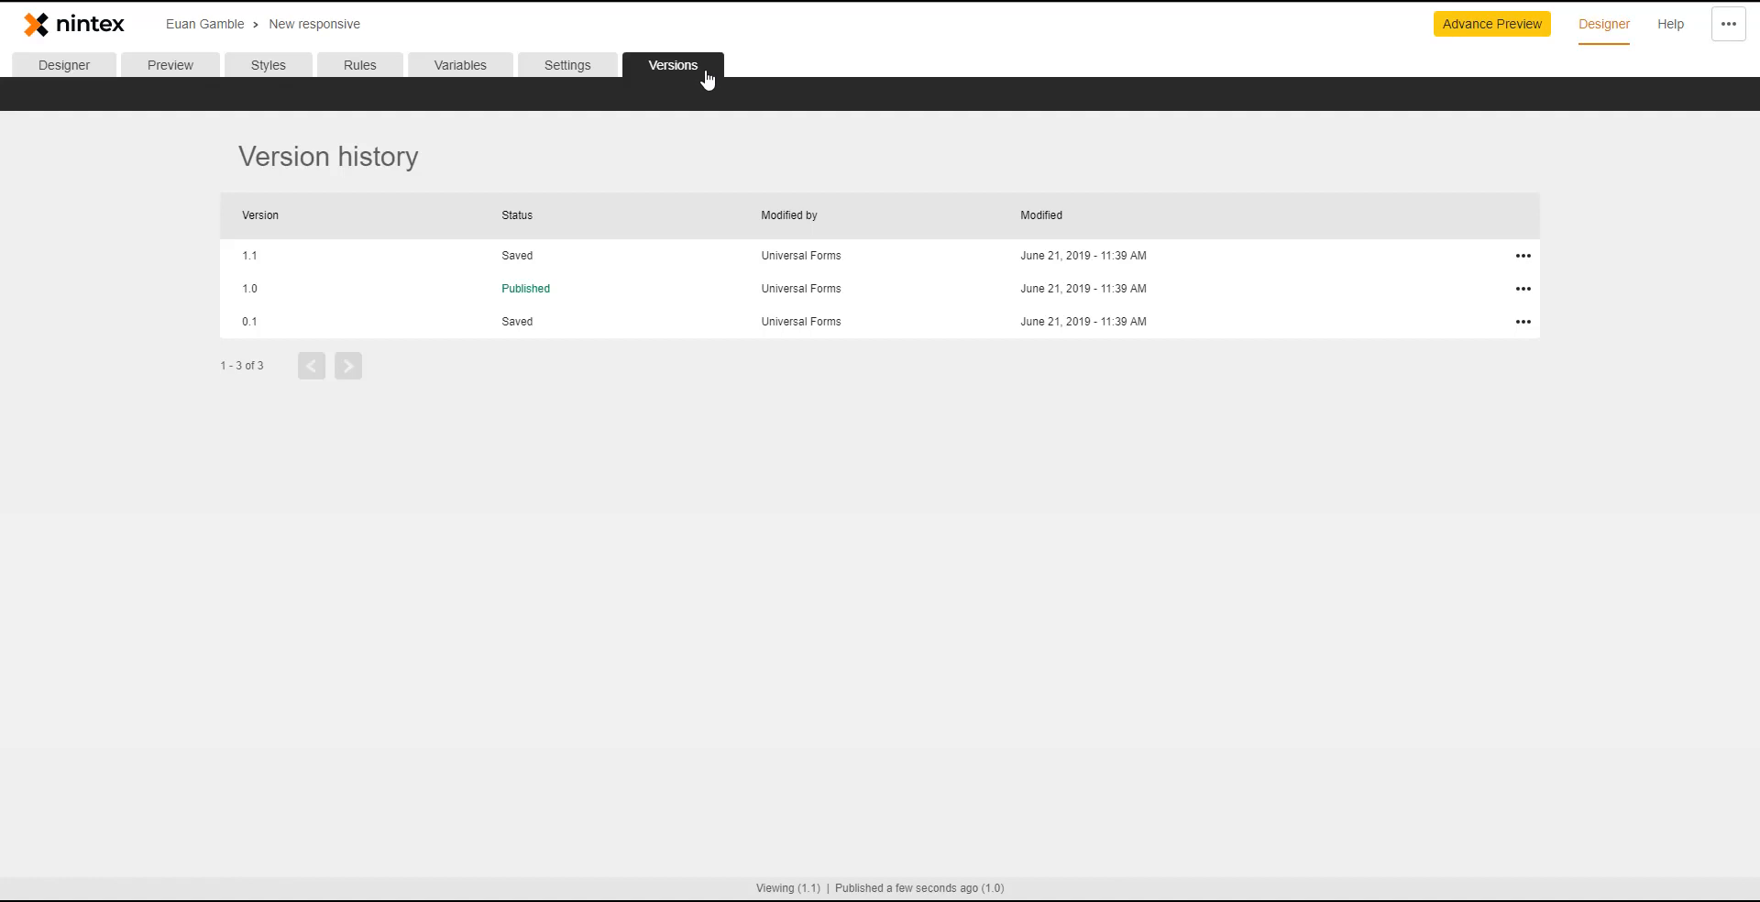
- Open version 1.0's options but close them without reverting, and go back to the designer
{"action": "left_click", "coordinate": [1524, 289]}
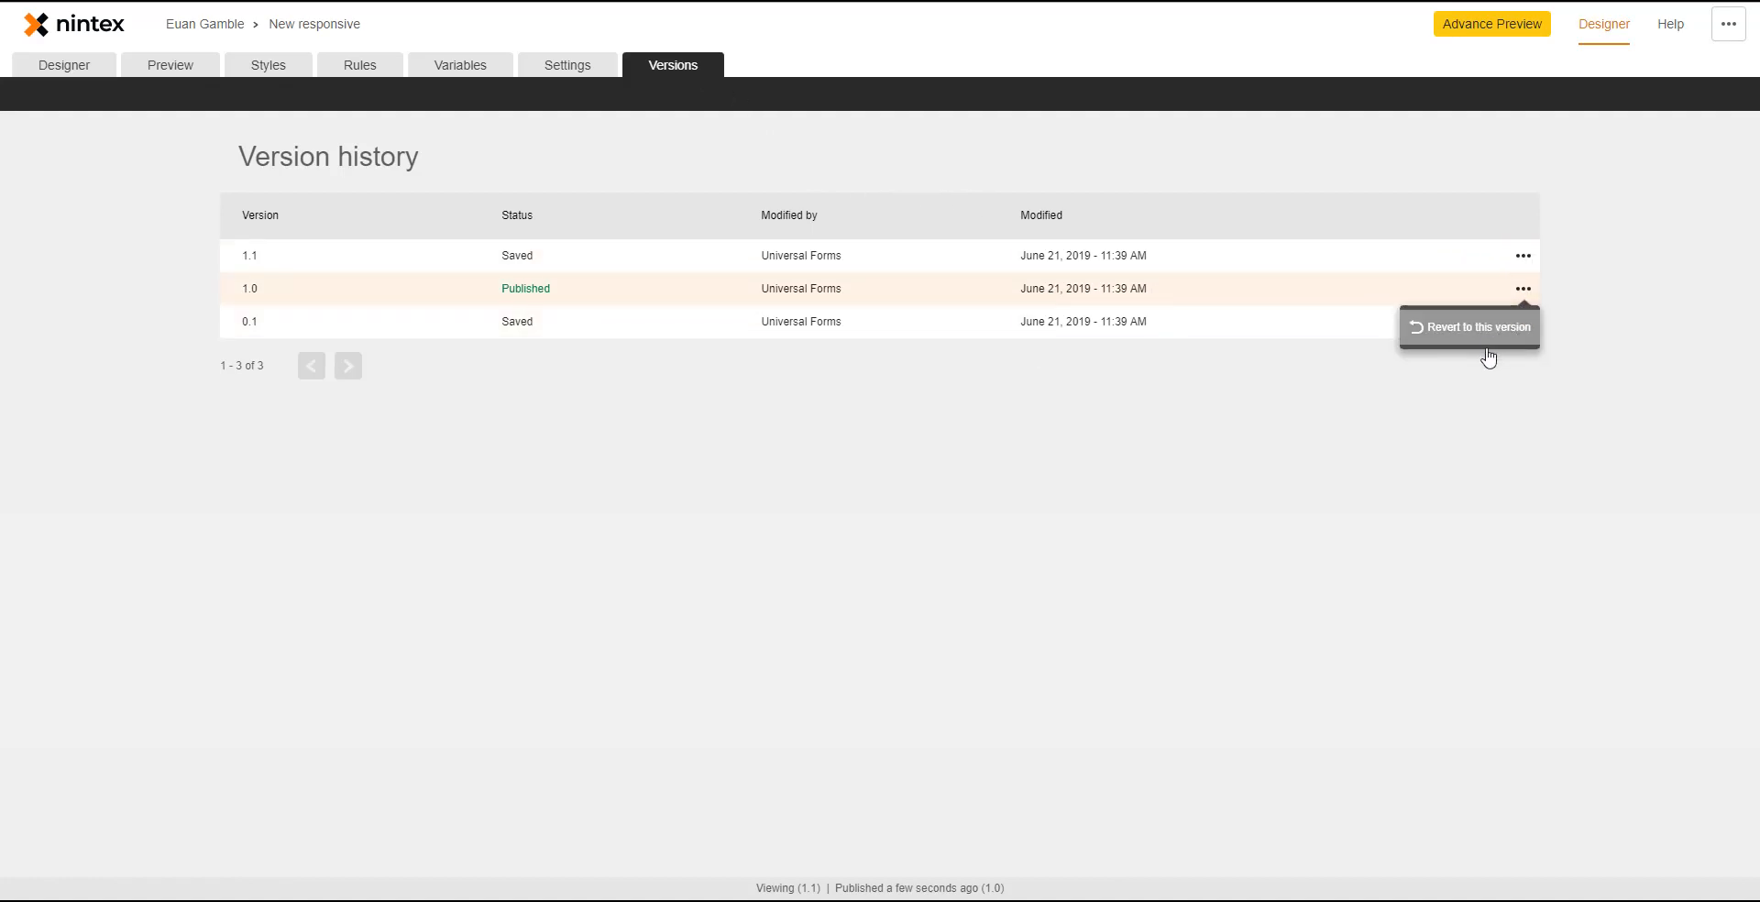
{"action": "left_click", "coordinate": [1122, 585]}
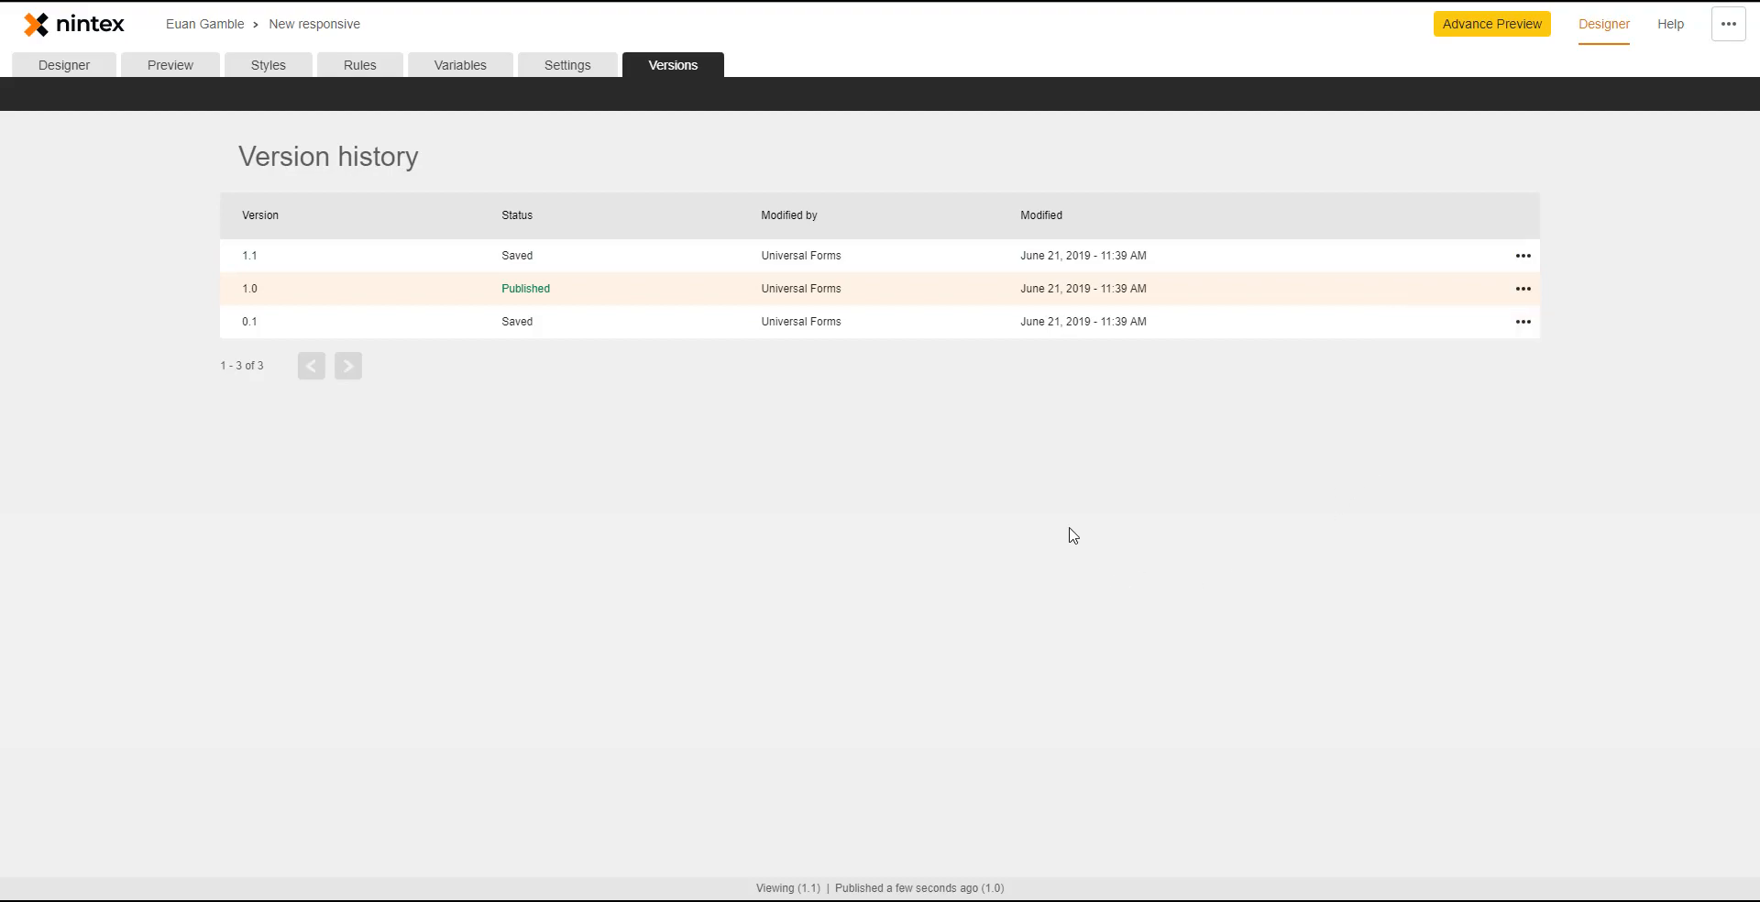
{"action": "left_click", "coordinate": [89, 66]}
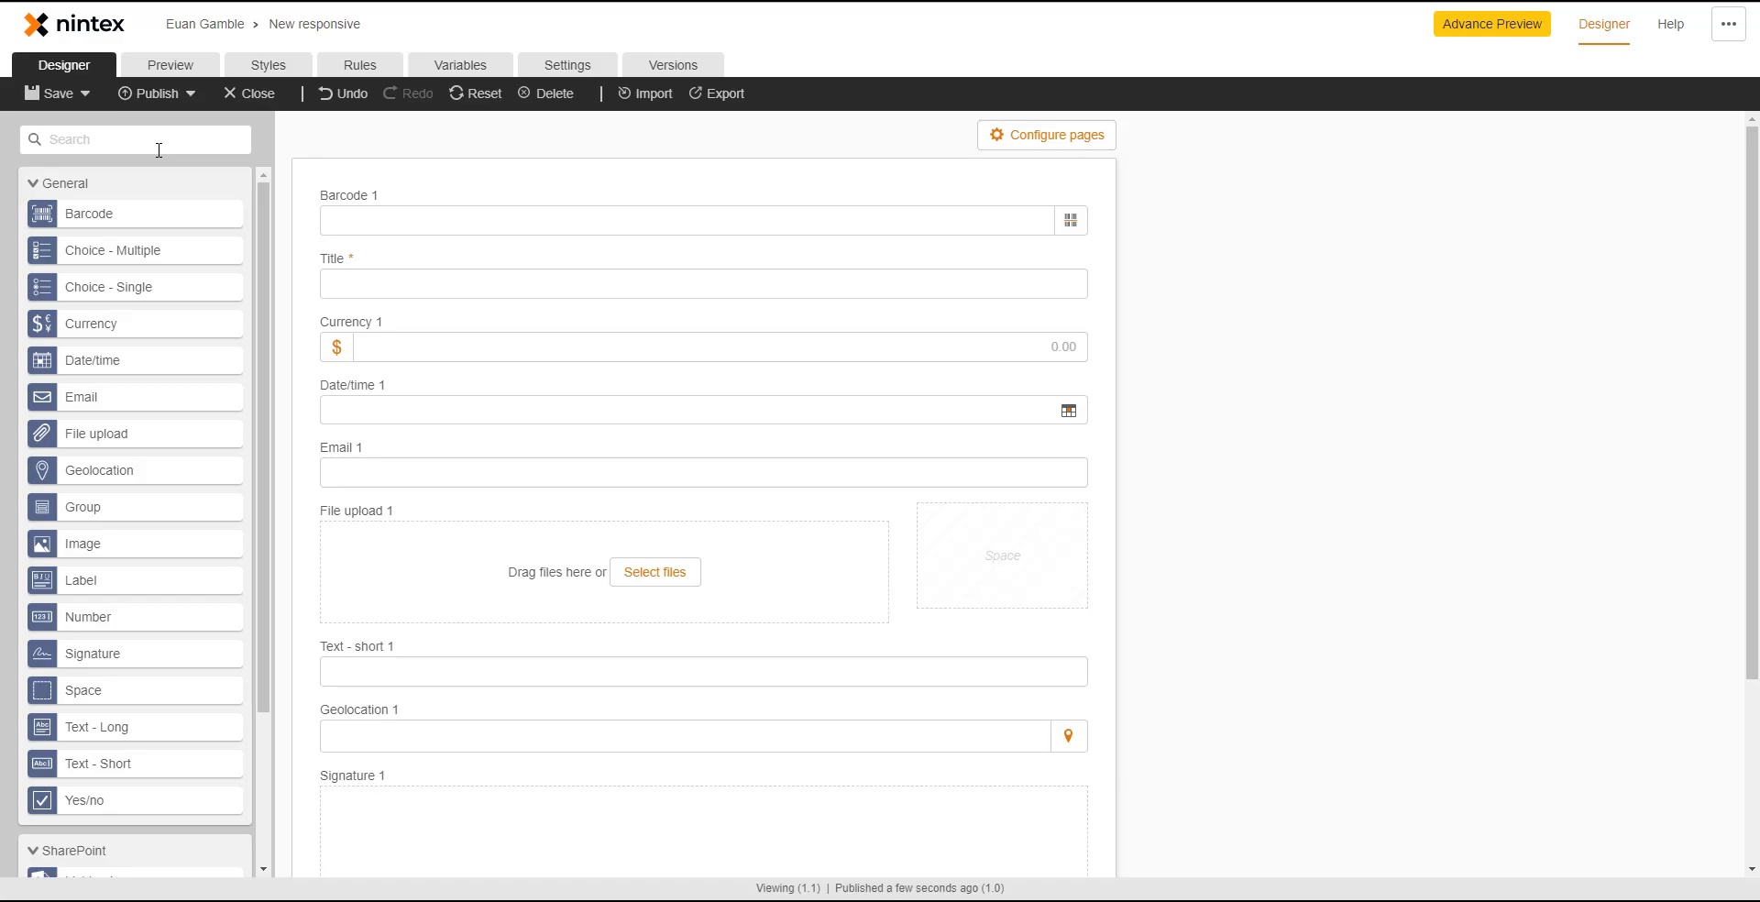
- Add two pages and rename the first two to 'First page' and 'Second page'
{"action": "left_click", "coordinate": [1051, 140]}
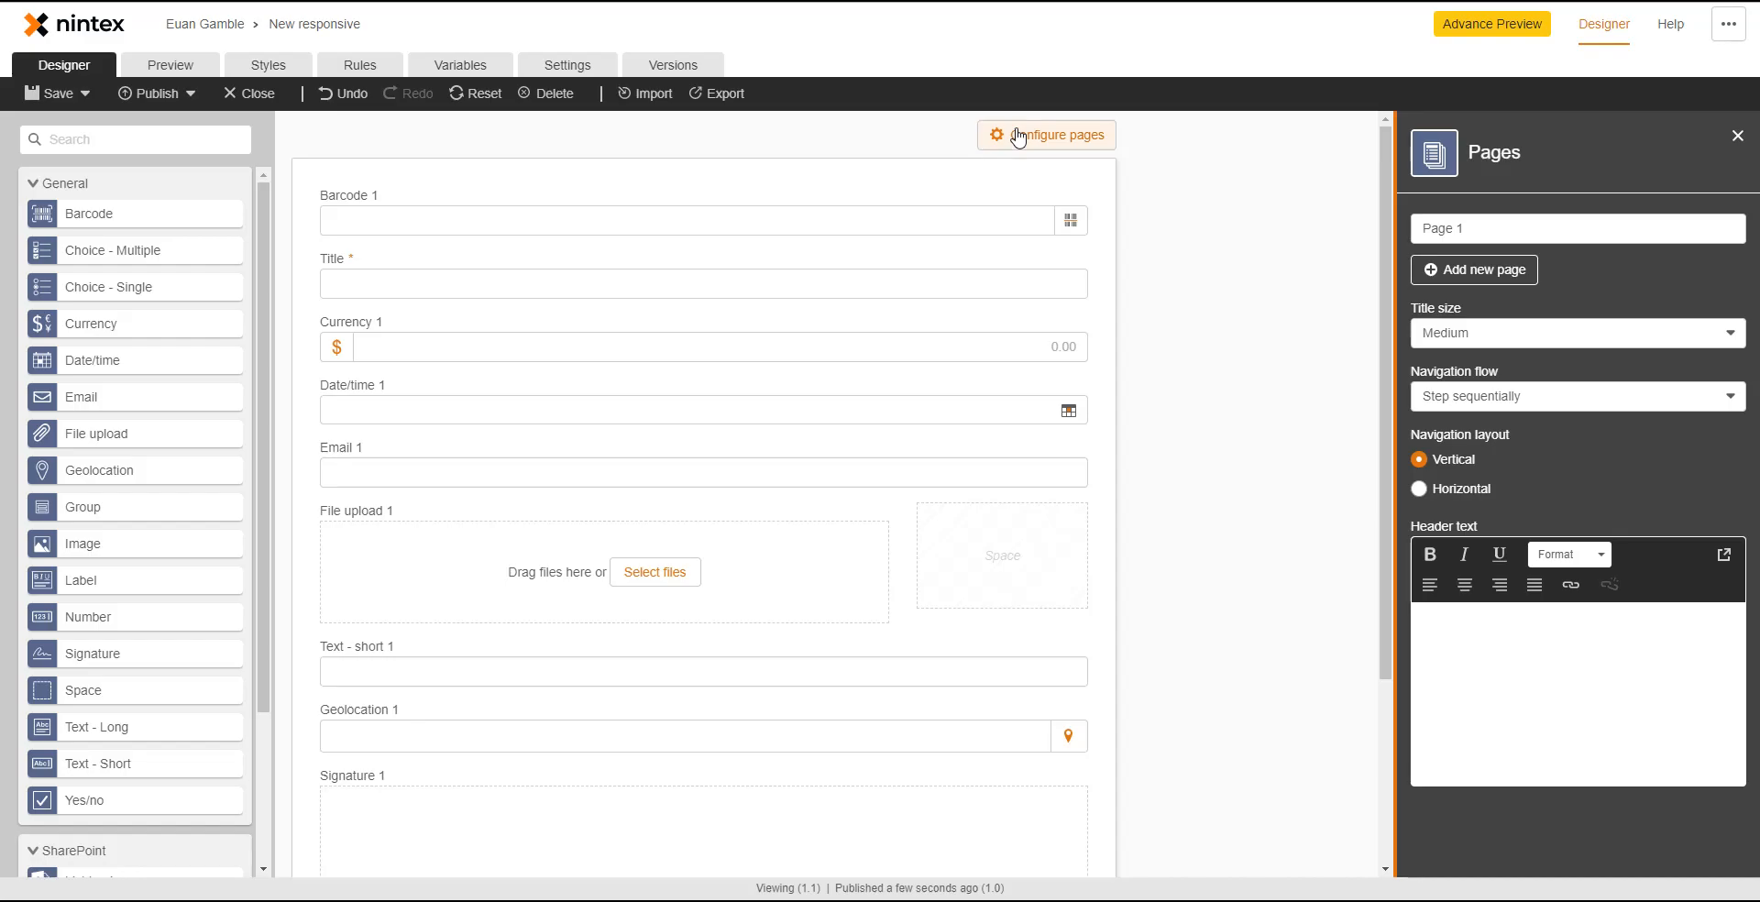
{"action": "left_click", "coordinate": [1477, 271]}
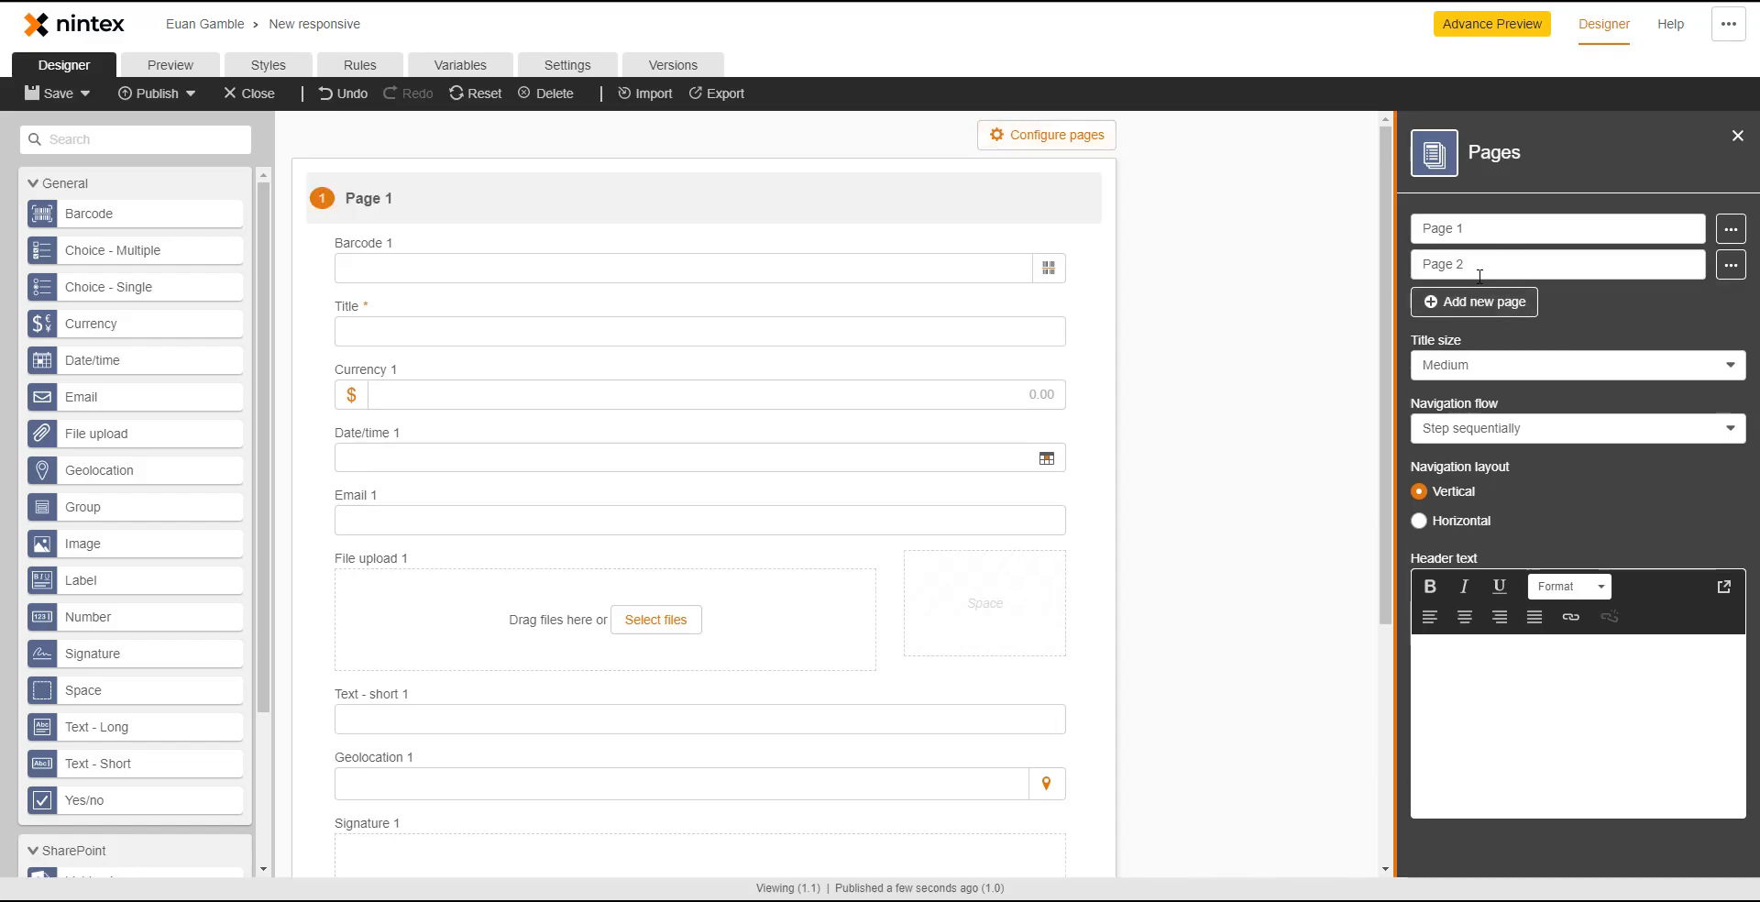
{"action": "left_click", "coordinate": [1476, 303]}
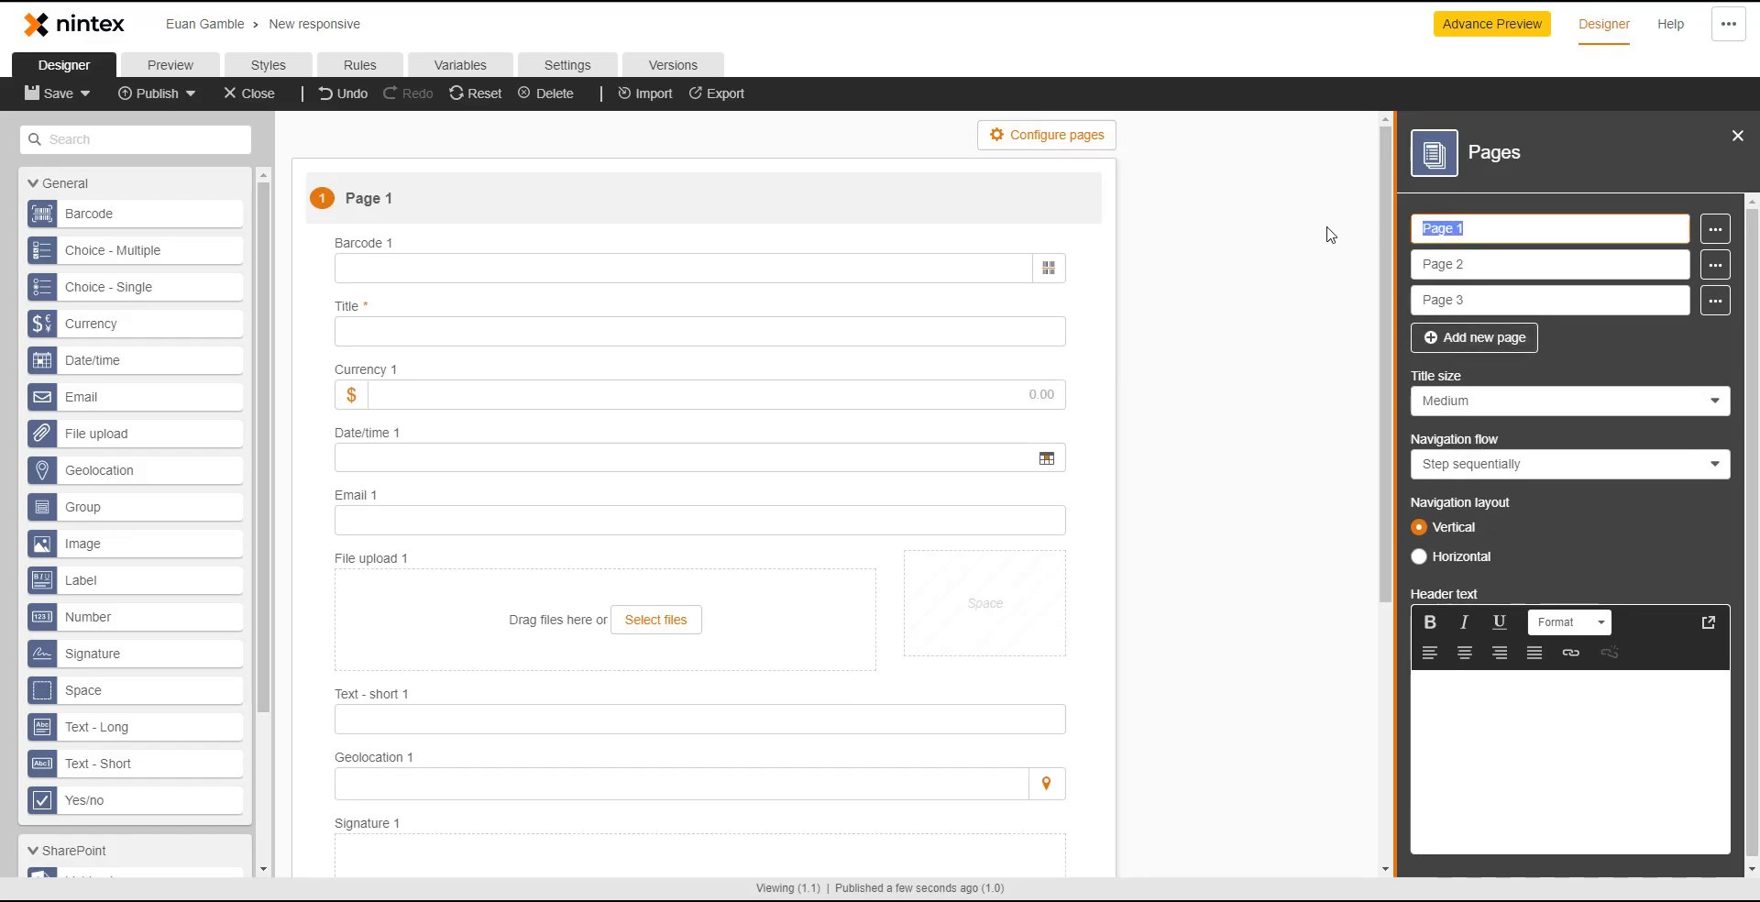
{"action": "type", "text": "Page"}
{"action": "key", "text": "ctrl+a"}
{"action": "type", "text": "First page"}
{"action": "key", "text": "Return"}
{"action": "key", "text": "Tab"}
{"action": "type", "text": "Second page"}
- Move Second page up and back down, and cancel deleting Page 3, keeping the three-page order
{"action": "left_click", "coordinate": [1716, 265]}
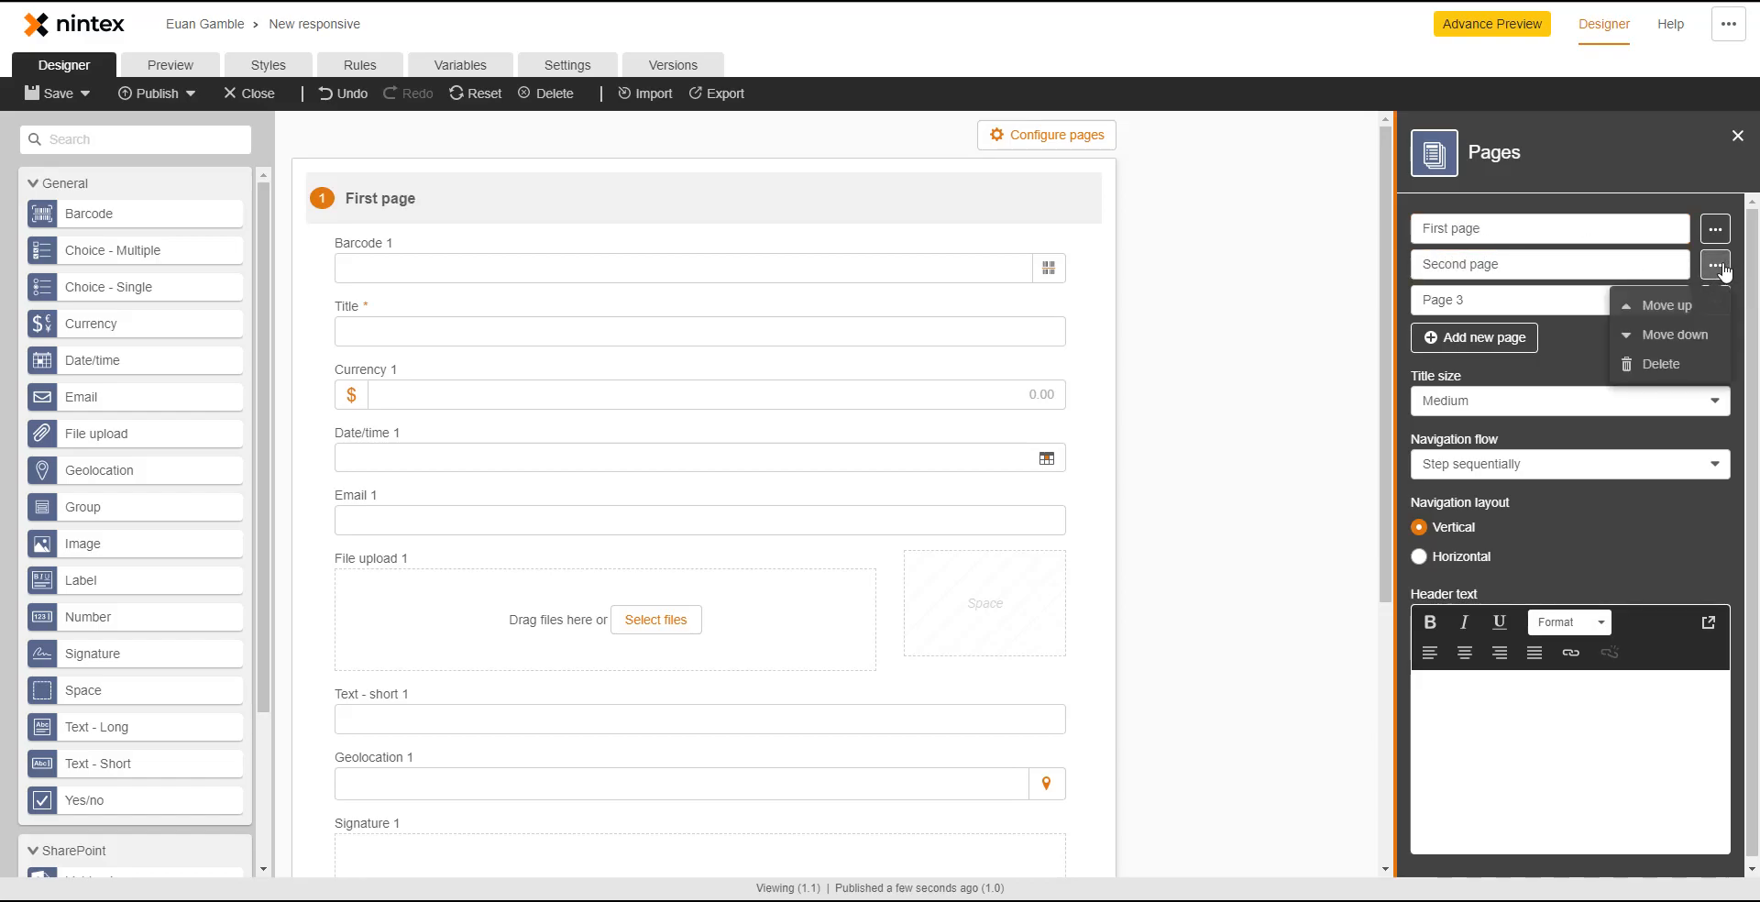
{"action": "left_click", "coordinate": [1691, 314]}
{"action": "left_click", "coordinate": [1716, 229]}
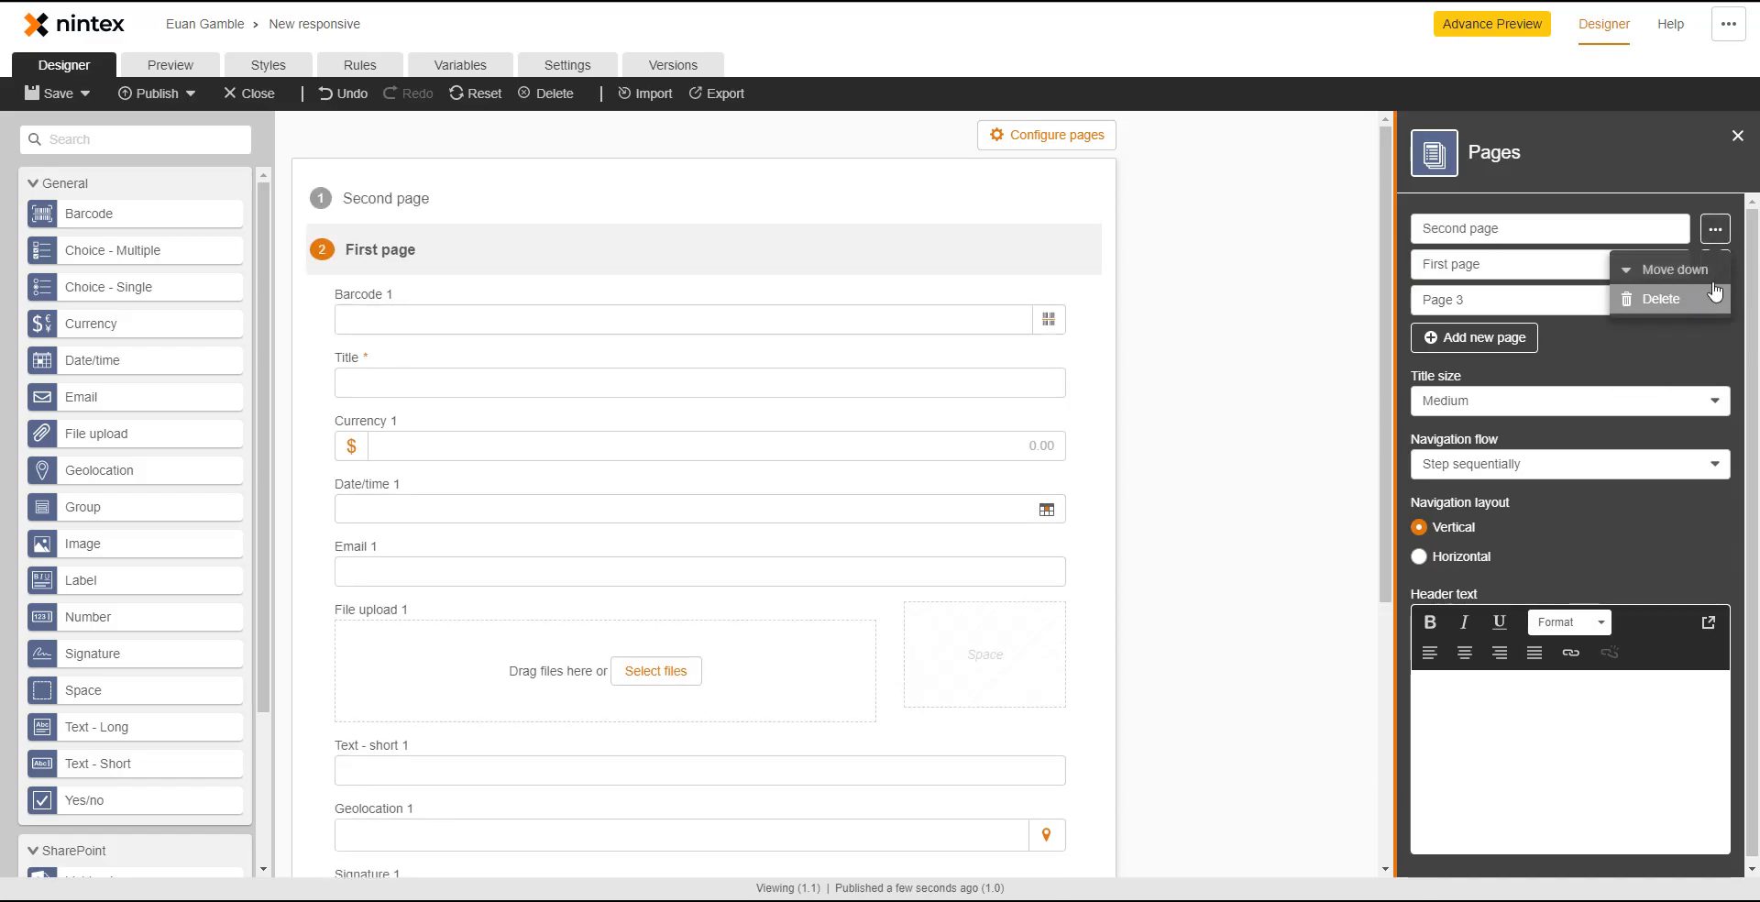
{"action": "left_click", "coordinate": [1712, 271]}
{"action": "left_click", "coordinate": [1715, 300]}
{"action": "left_click", "coordinate": [1665, 371]}
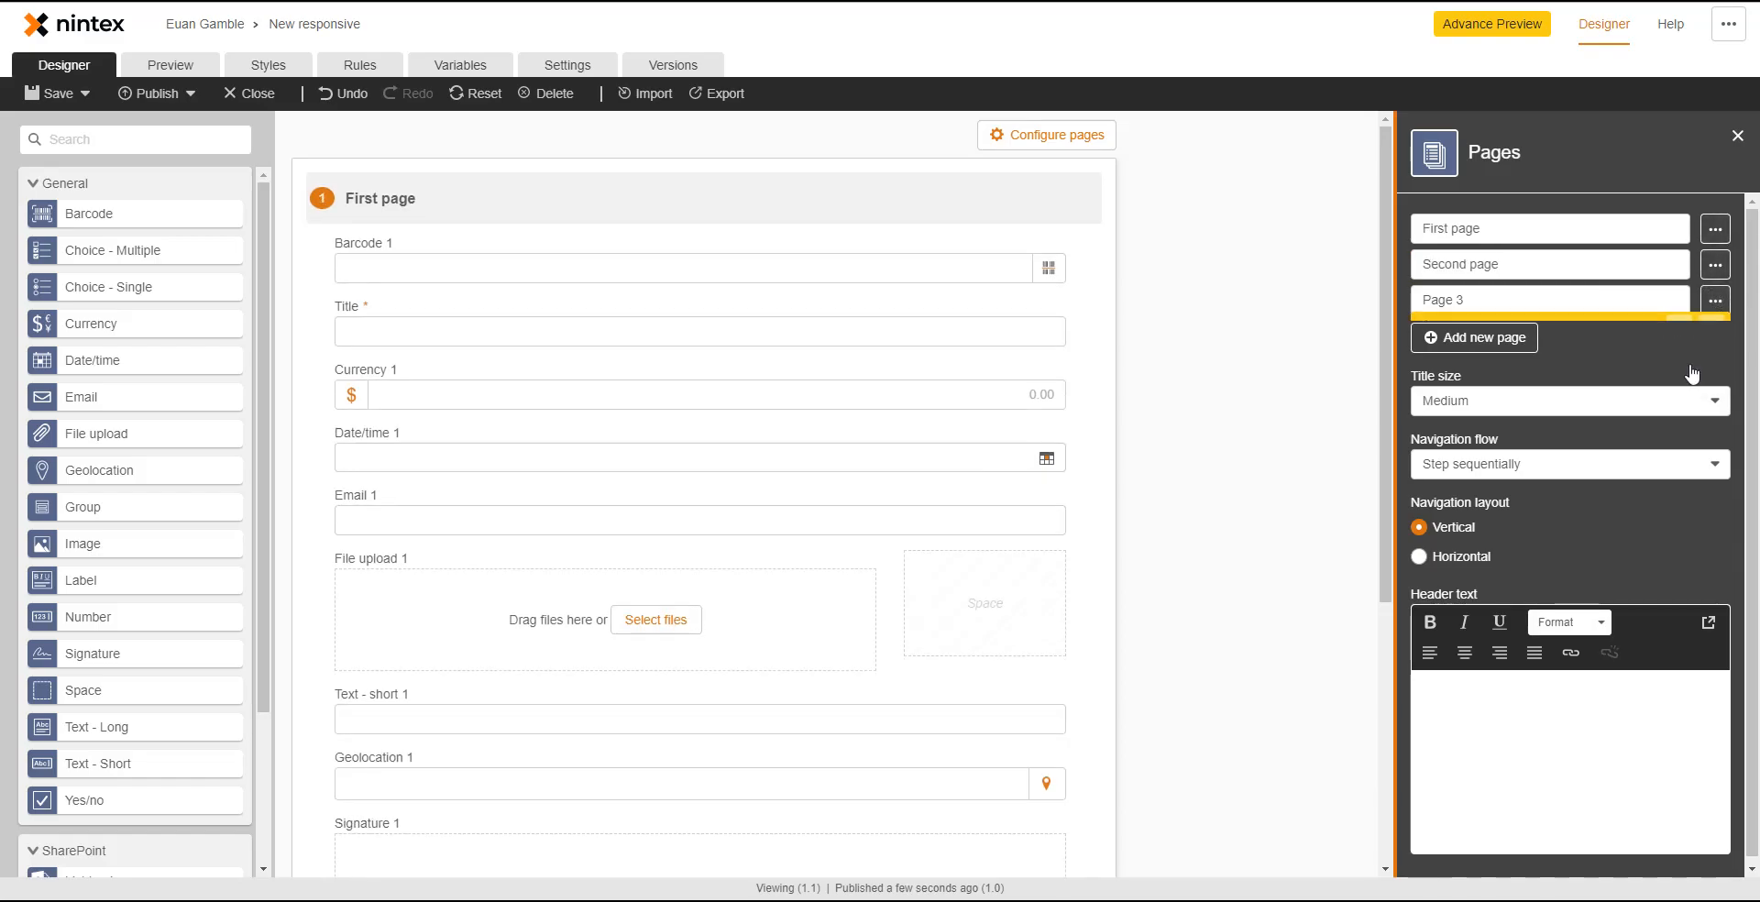
{"action": "left_click", "coordinate": [1711, 301]}
- Set page Title size to Large and Navigation flow to Step non-sequentially
{"action": "left_click", "coordinate": [1519, 405]}
{"action": "left_click", "coordinate": [1505, 438]}
{"action": "left_click", "coordinate": [1504, 403]}
{"action": "left_click", "coordinate": [1499, 459]}
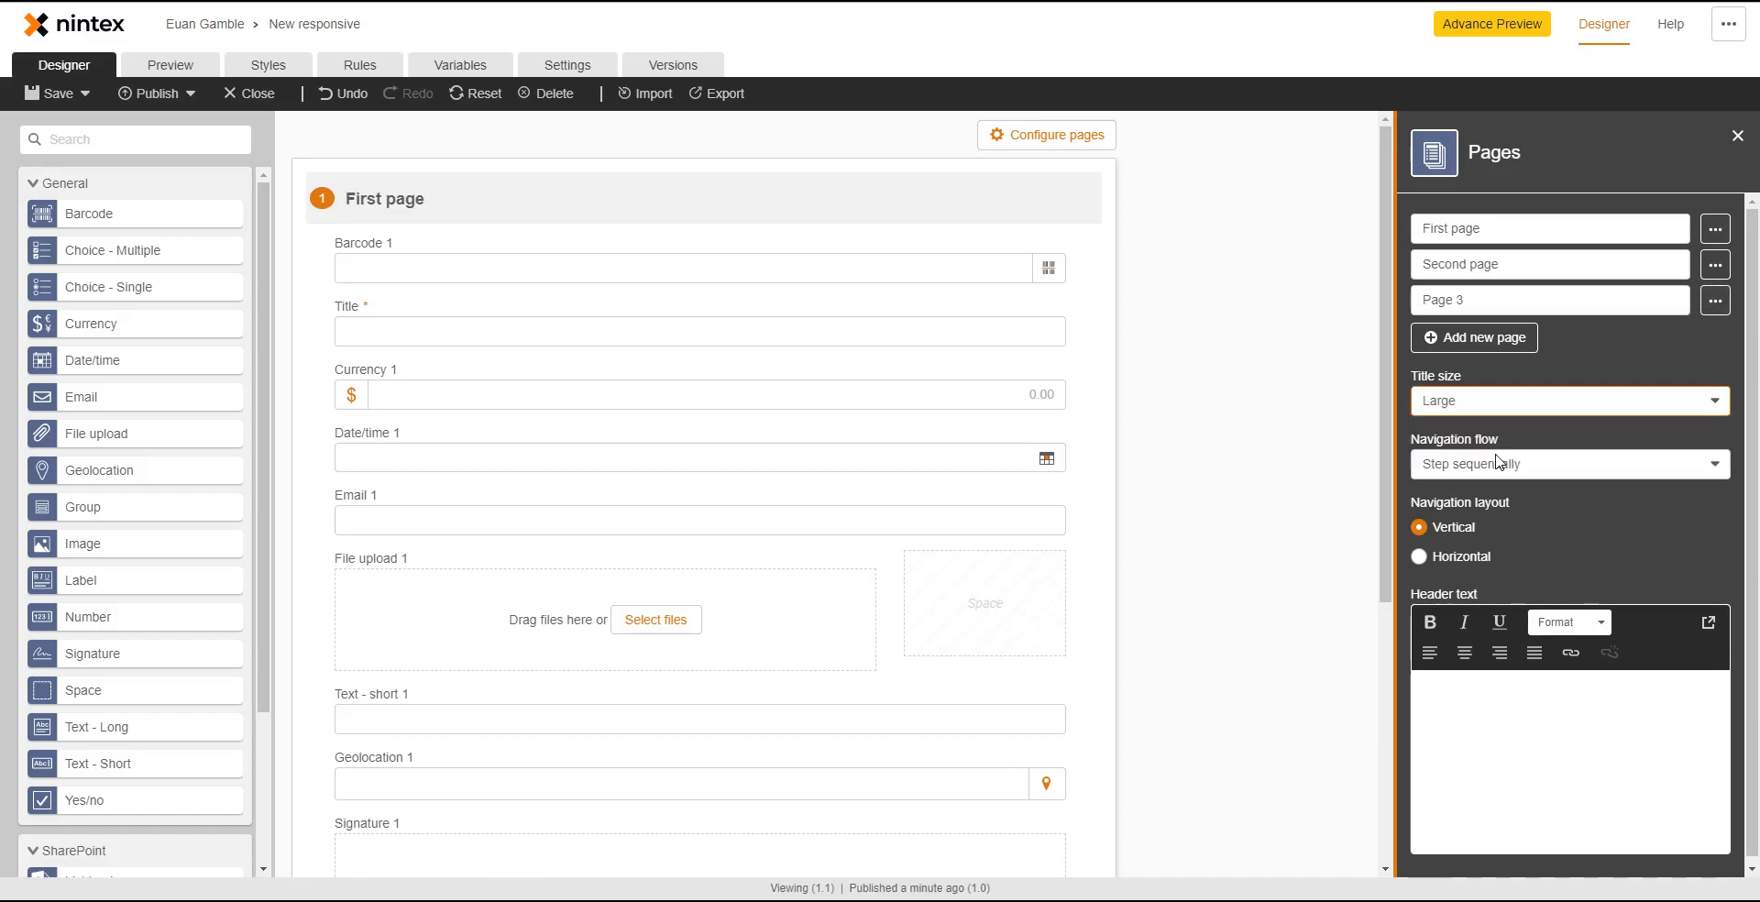
{"action": "left_click", "coordinate": [1492, 472]}
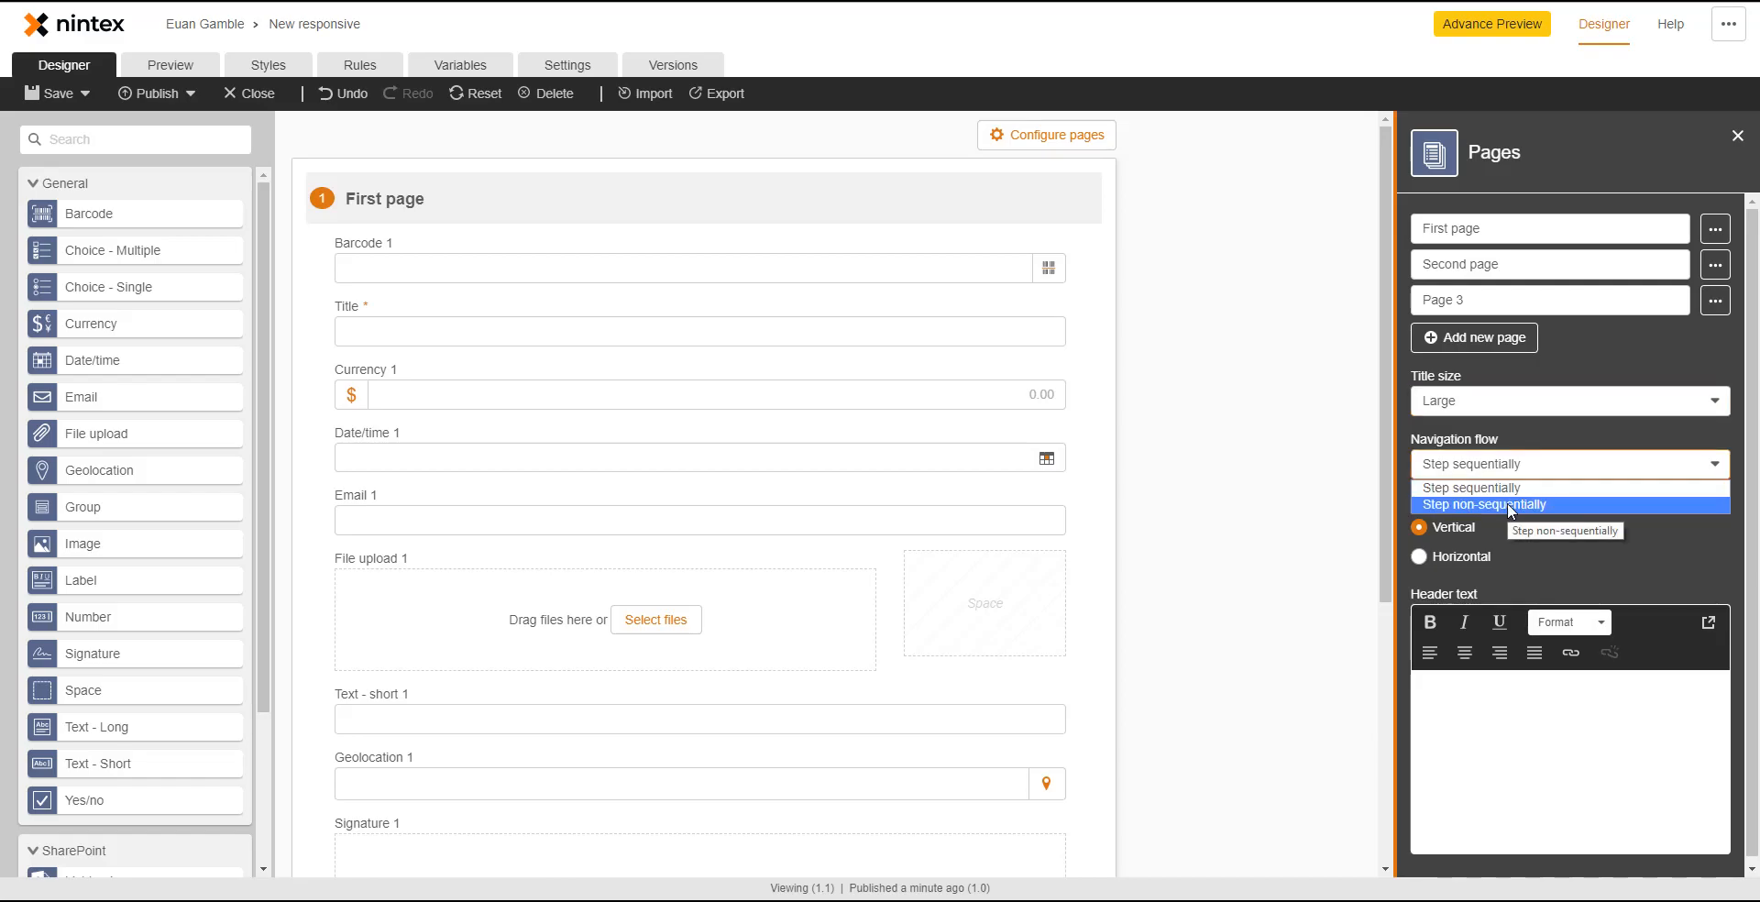
{"action": "left_click", "coordinate": [1511, 506]}
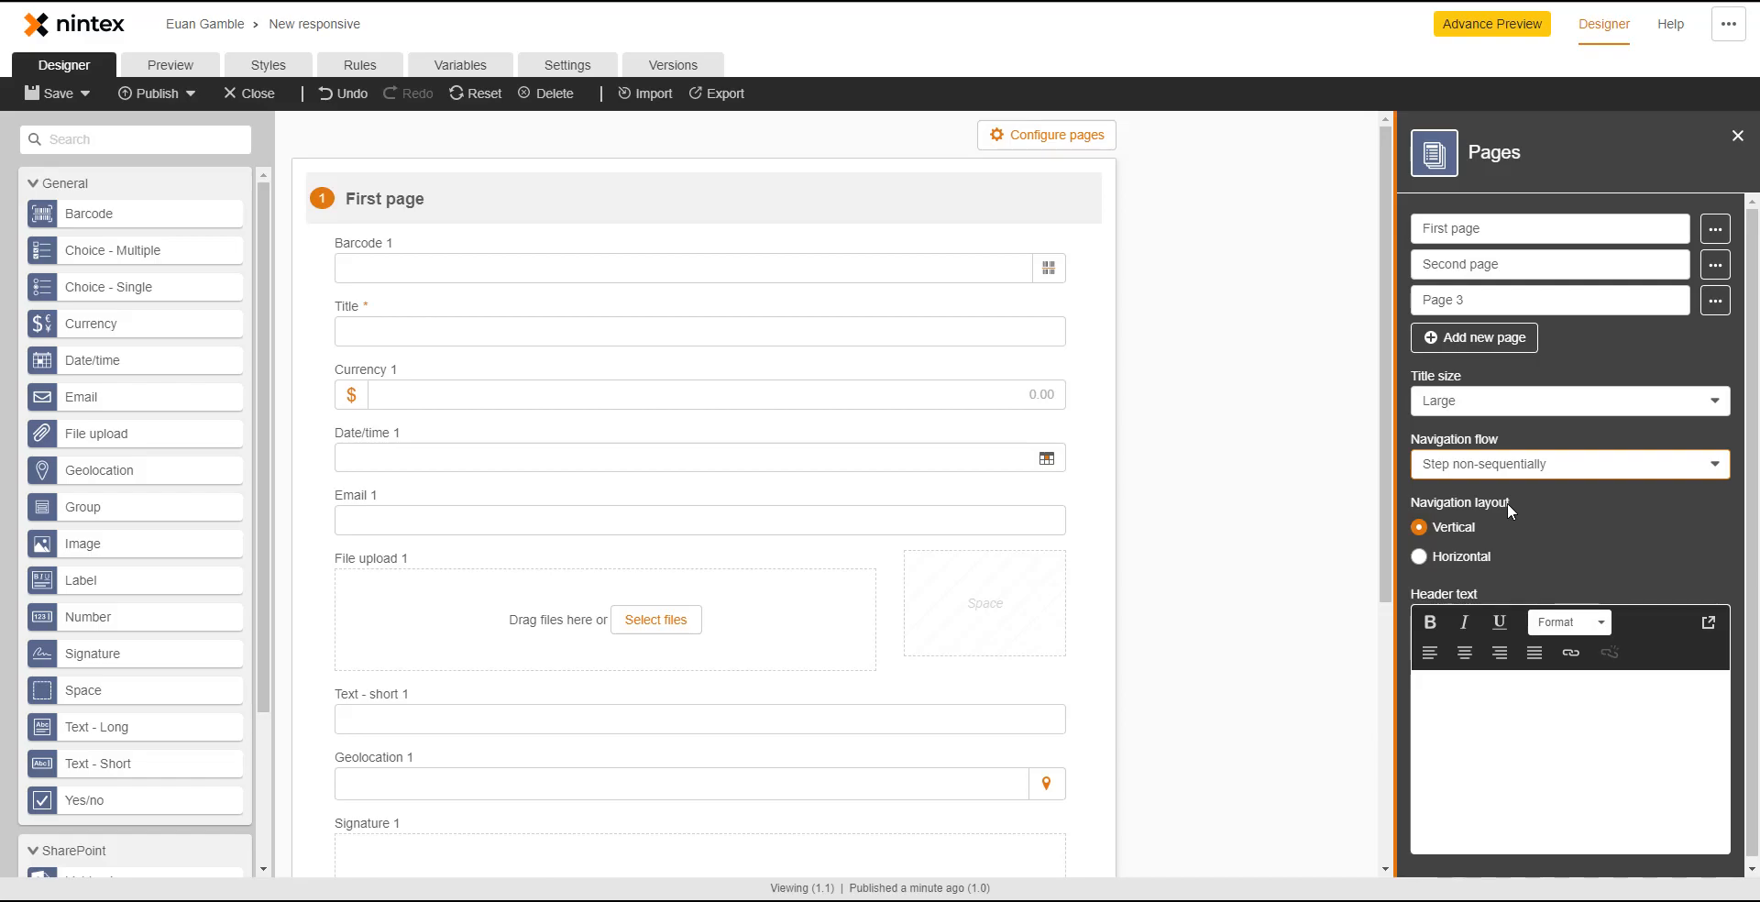
- Compare horizontal and vertical Navigation layouts, settling on Vertical for the three pages
{"action": "left_click", "coordinate": [1473, 556]}
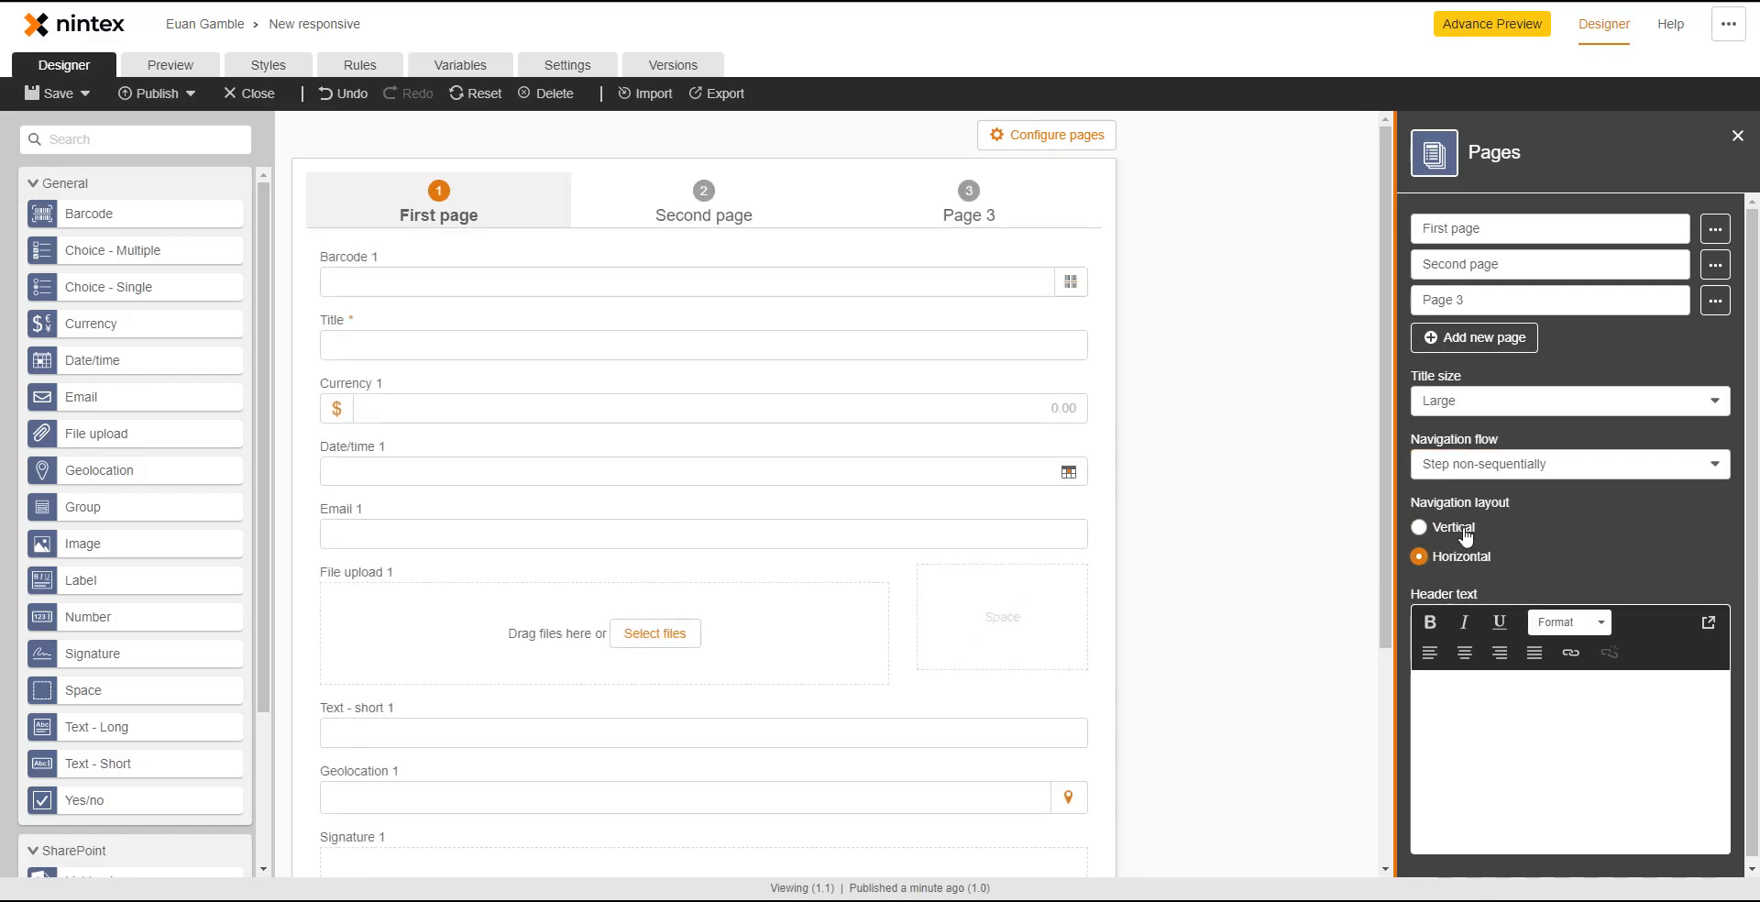
{"action": "left_click", "coordinate": [1465, 537]}
{"action": "left_click", "coordinate": [1470, 563]}
{"action": "left_click", "coordinate": [1449, 535]}
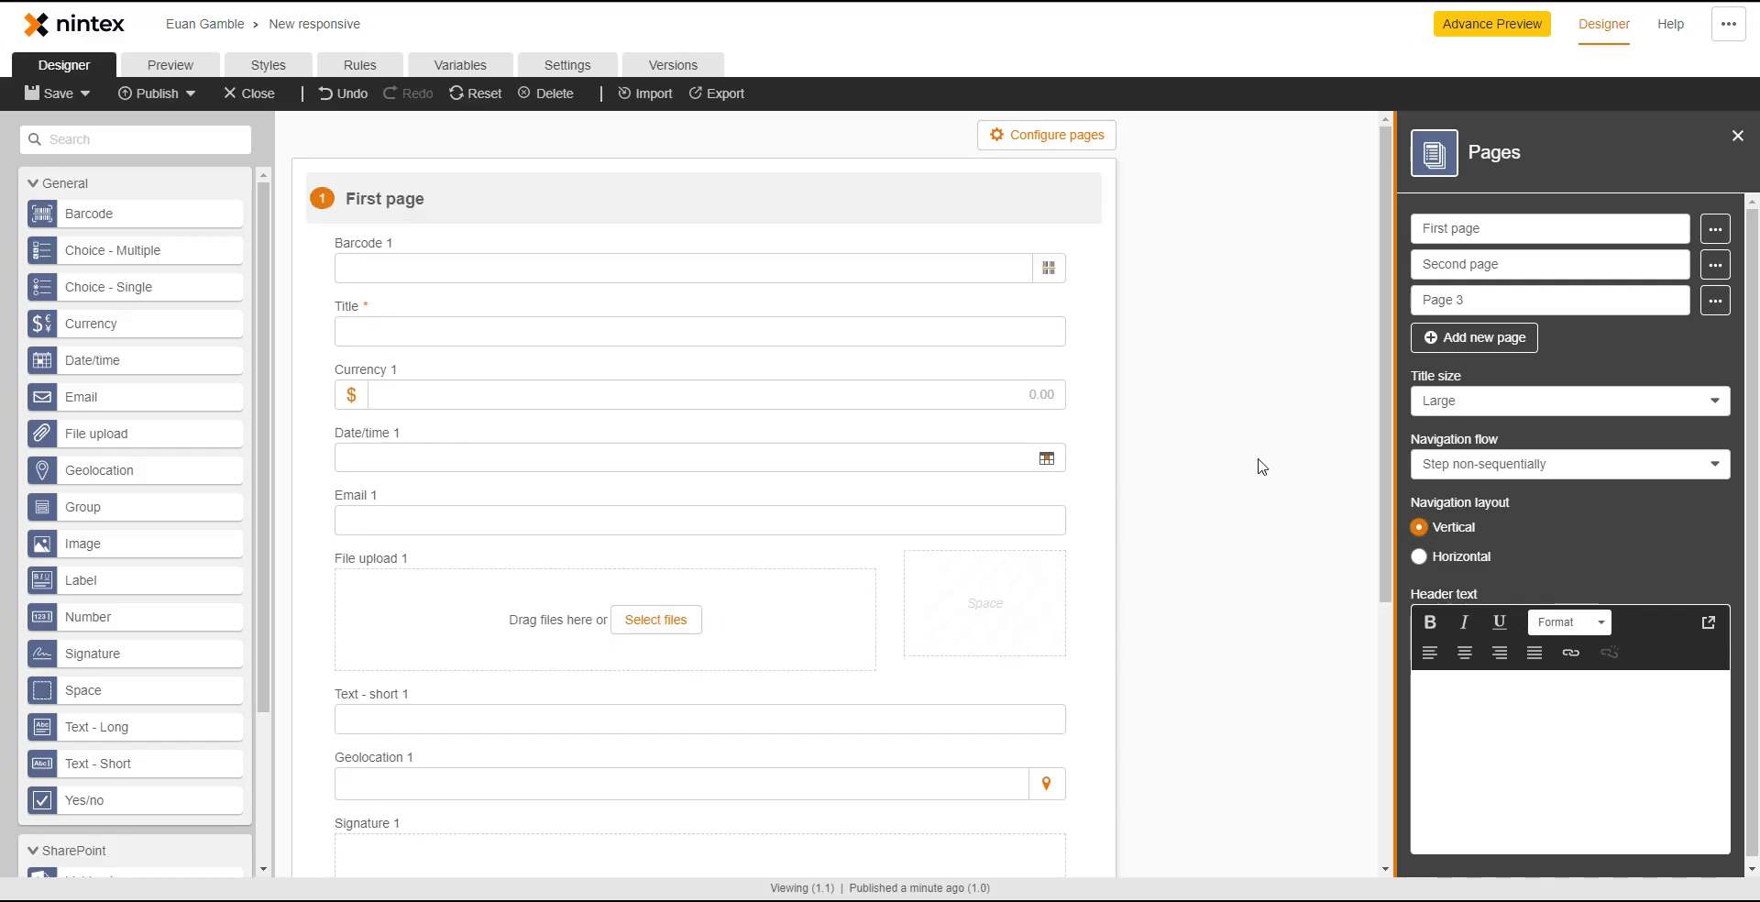
{"action": "scroll", "coordinate": [1347, 679], "scroll_direction": "down", "scroll_amount": 5}
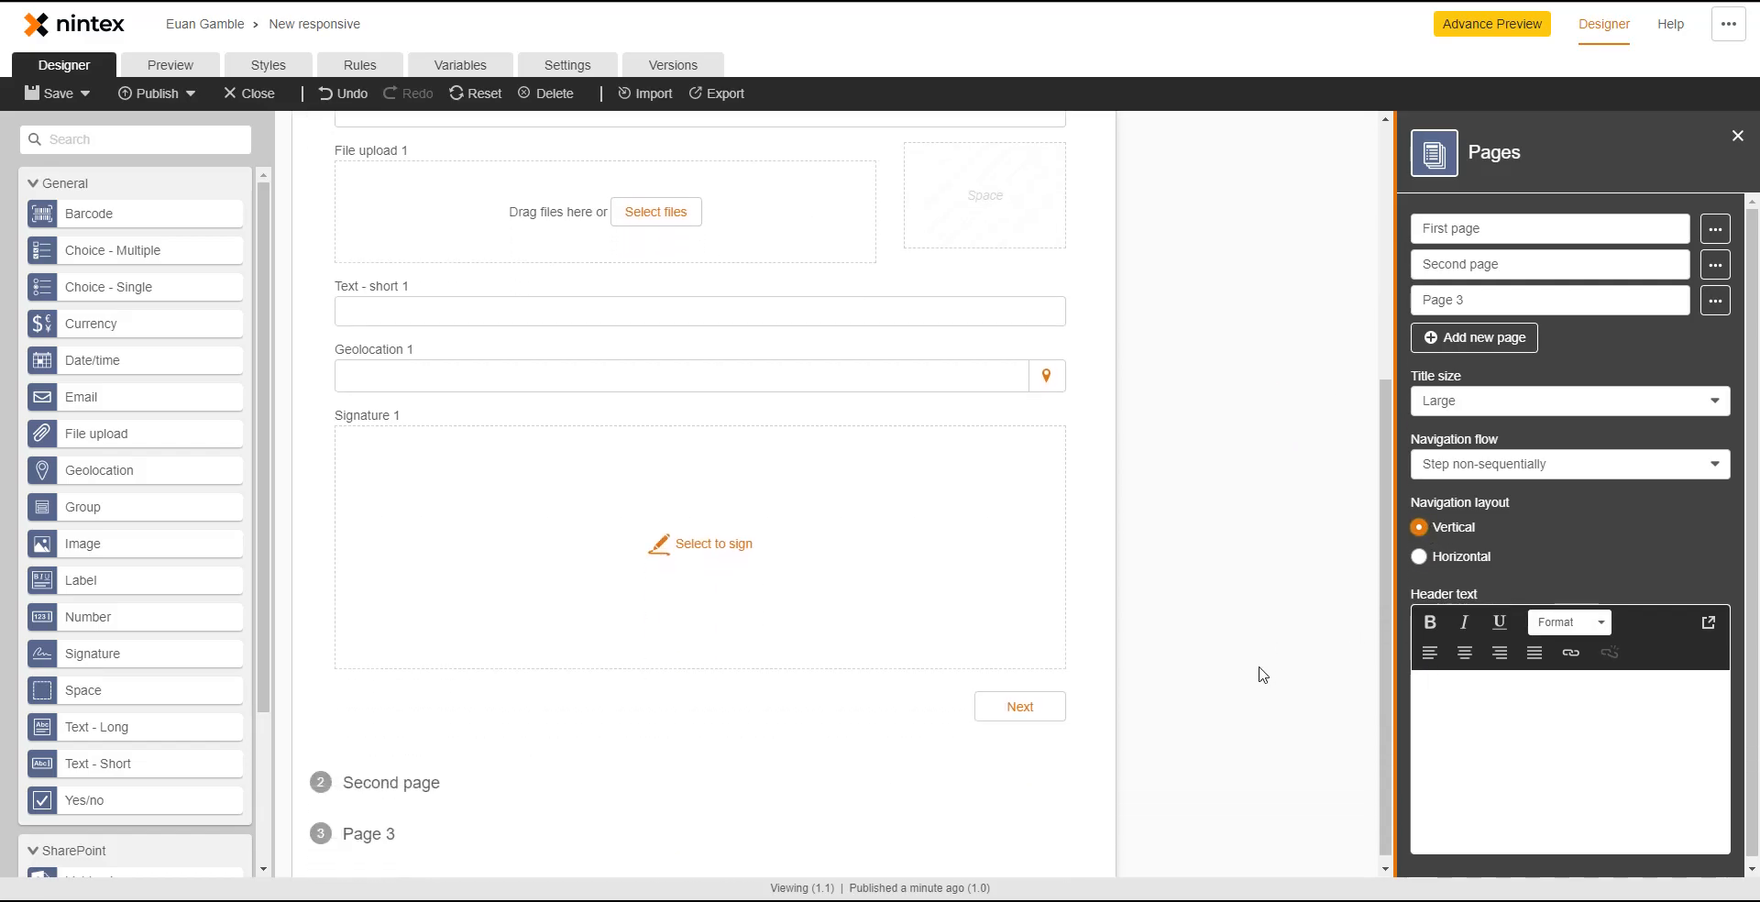